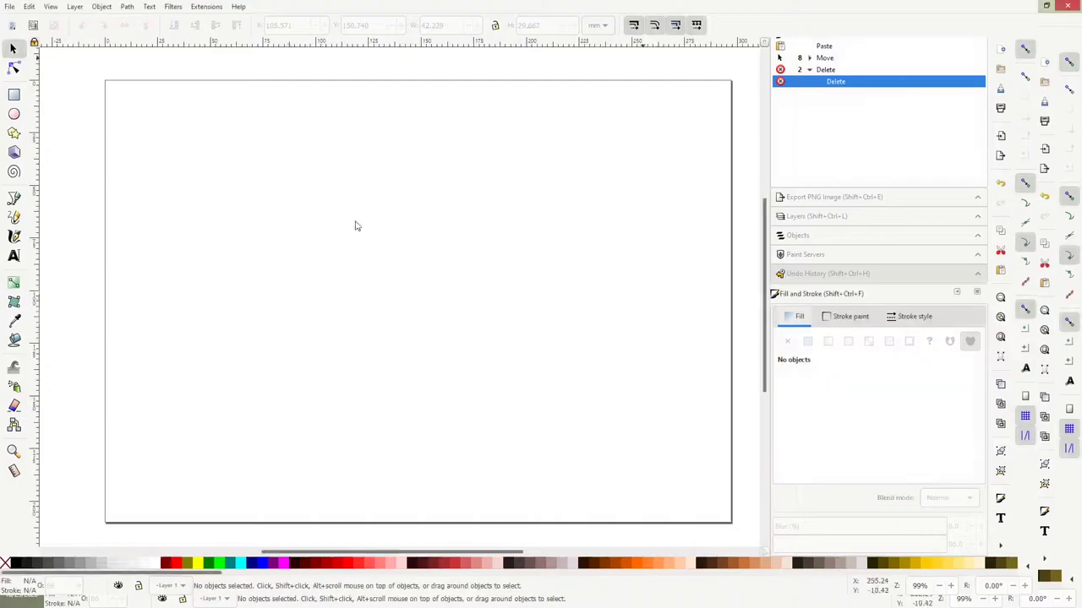
- Draw an oval egg with a vertical linear gradient and recolour its top stop
key(e)
drag(386, 273, 493, 353)
click(828, 342)
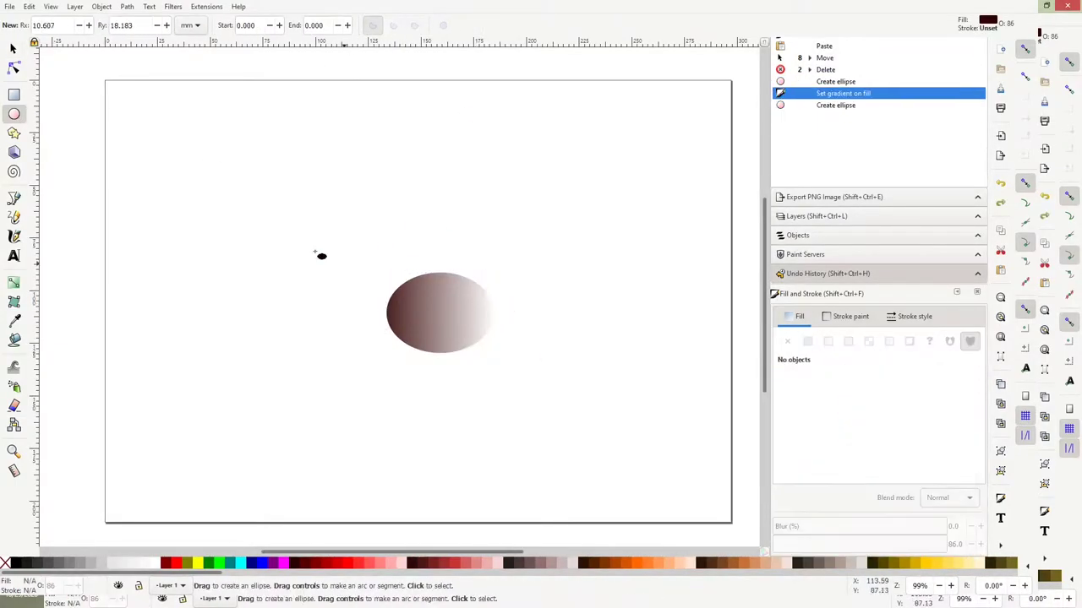
key(g)
drag(493, 312, 448, 274)
drag(386, 313, 440, 345)
drag(448, 275, 442, 361)
drag(440, 345, 449, 266)
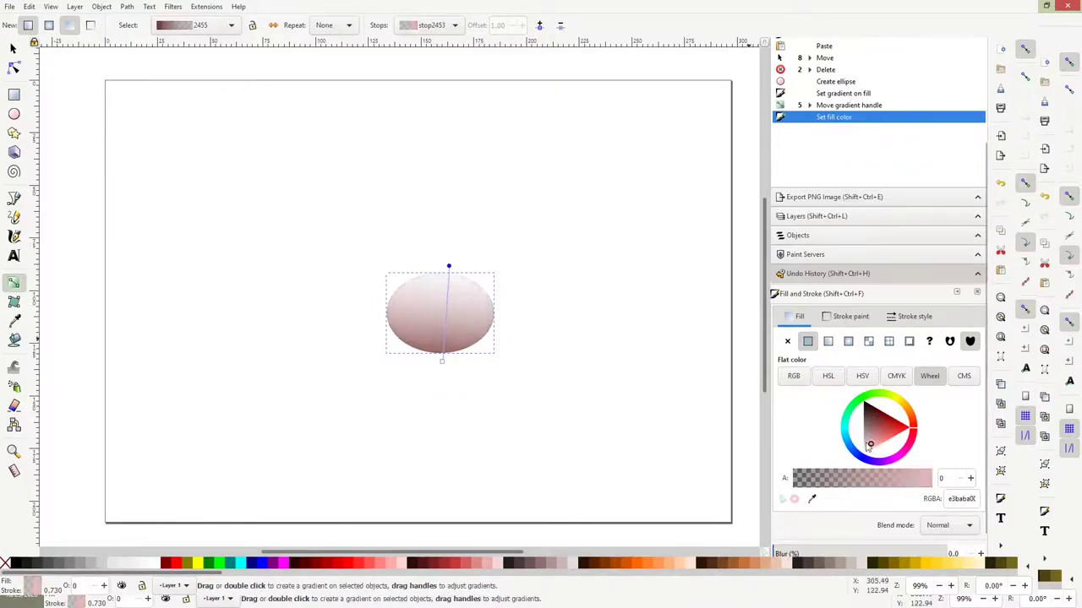
drag(837, 434, 903, 407)
- Duplicate the egg, shrink the copy and place it beside the first near the bottom
key(s)
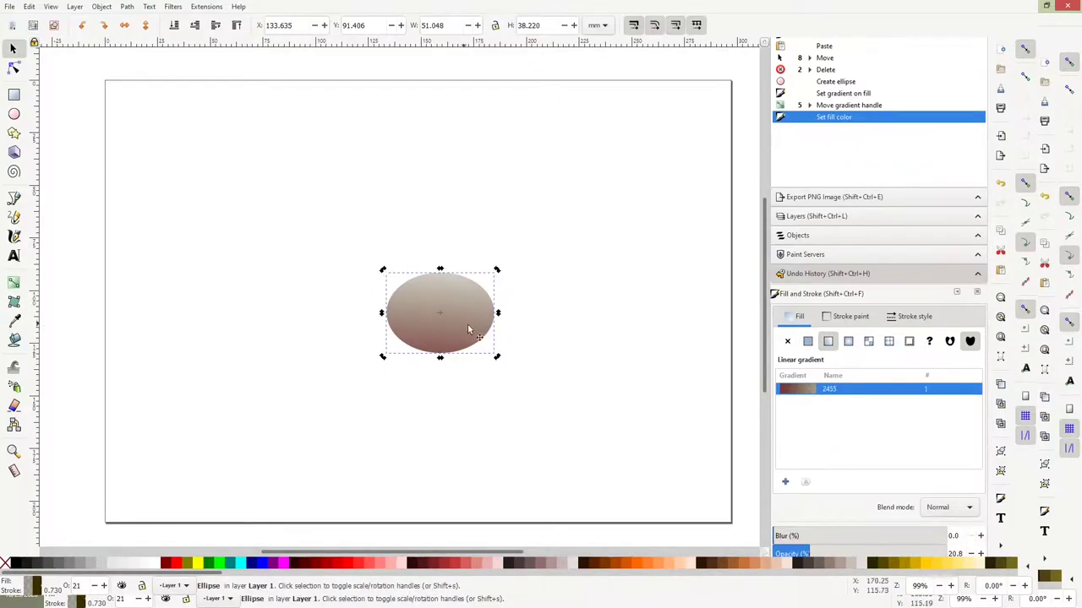
key(ctrl+d)
drag(428, 305, 567, 326)
drag(439, 313, 374, 442)
mouse_move(567, 326)
mouse_down()
mouse_move(486, 434)
mouse_move(460, 451)
mouse_up()
mouse_move(526, 459)
mouse_down()
mouse_move(464, 448)
mouse_move(536, 452)
mouse_up()
- Add a third egg, line all three up in a row, and make its gradient vertical
key(ctrl+d)
drag(457, 446, 449, 465)
mouse_move(536, 454)
mouse_down()
mouse_move(507, 449)
mouse_move(516, 439)
mouse_move(514, 482)
mouse_up()
key(g)
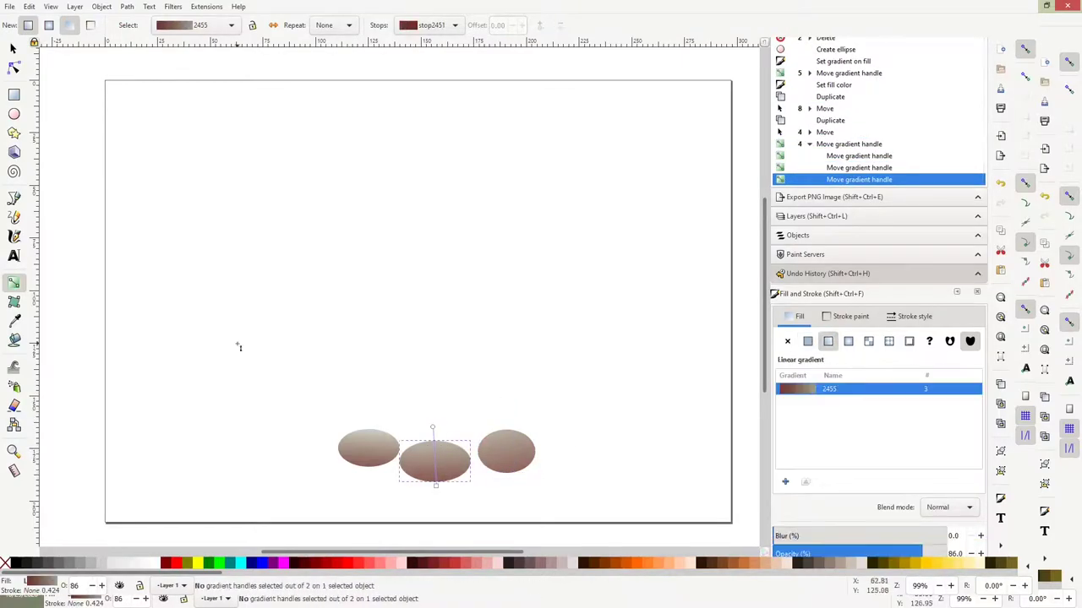
click(13, 197)
- Delete the accidental stroke, then draw the triangular beak and the bird's body outline
key(Return)
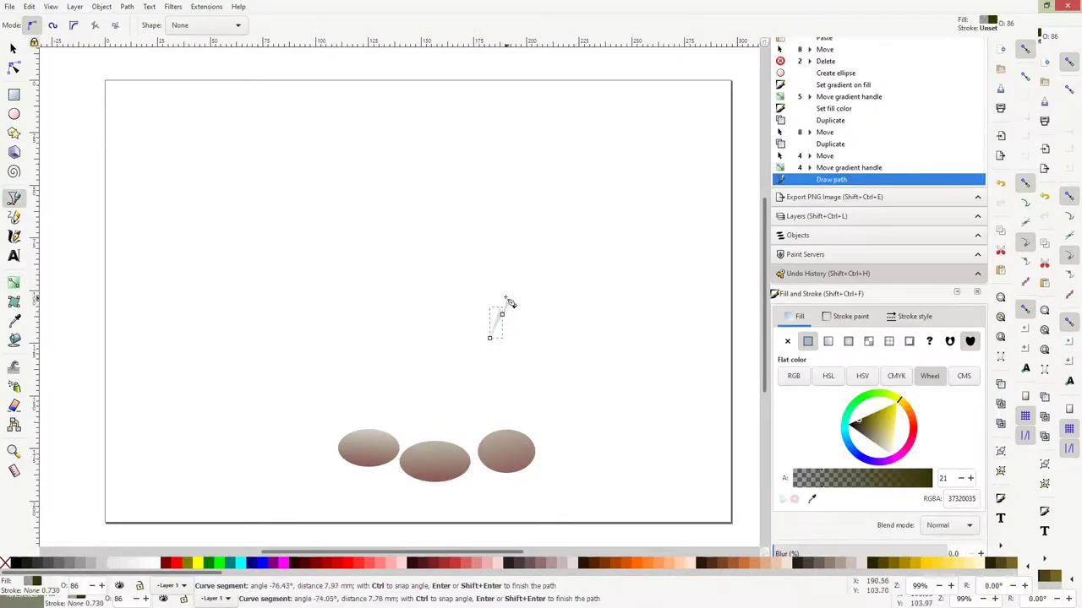
key(Delete)
click(531, 313)
click(505, 323)
click(513, 290)
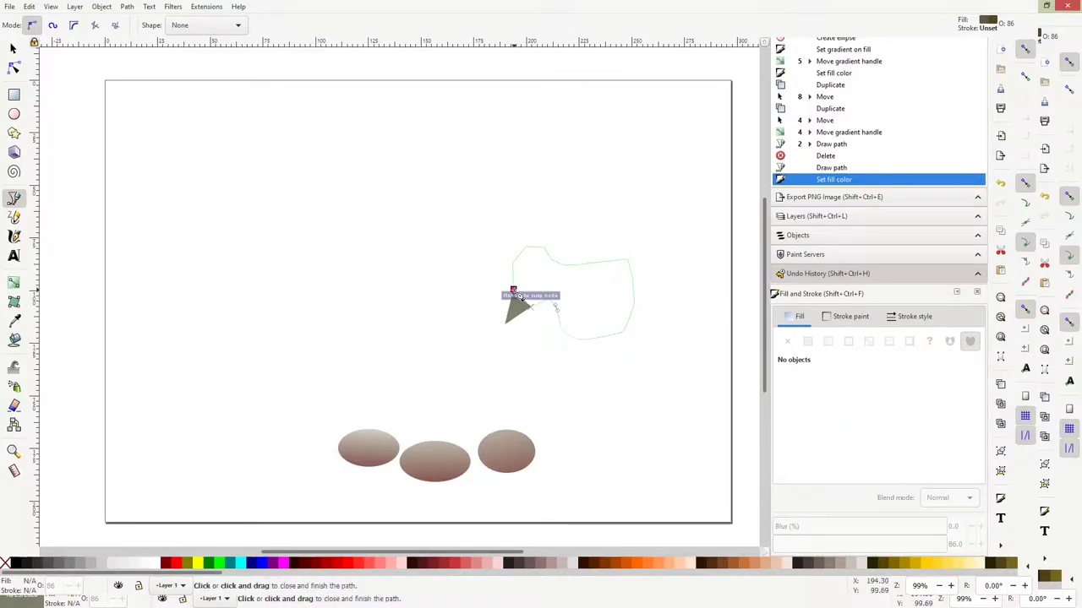
click(512, 289)
- Draw the pointed tail and the darker star-shaped wing on the body
click(633, 292)
click(656, 240)
click(633, 291)
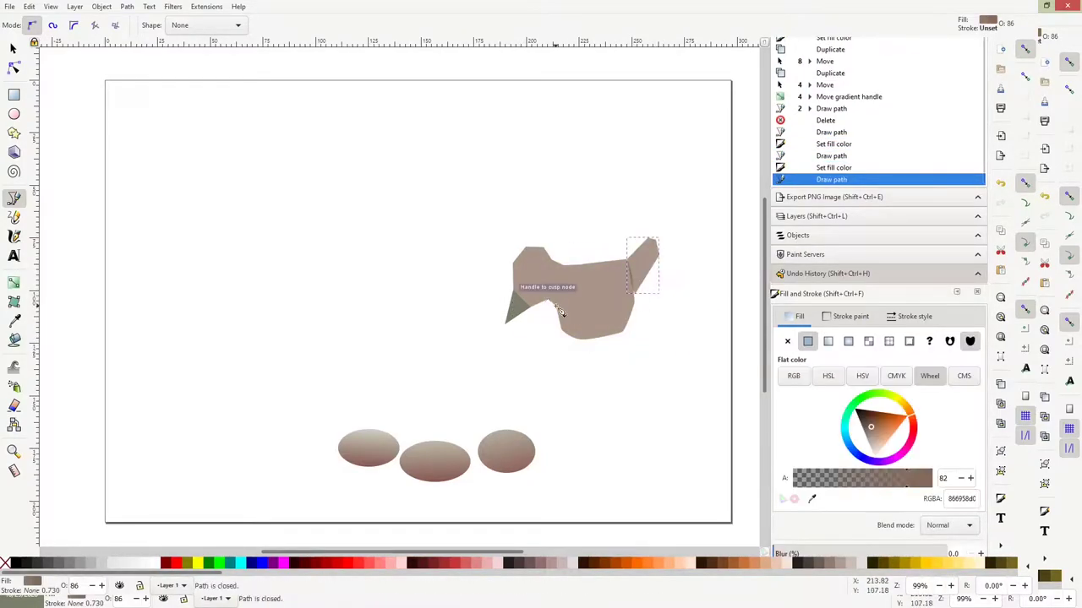
click(620, 334)
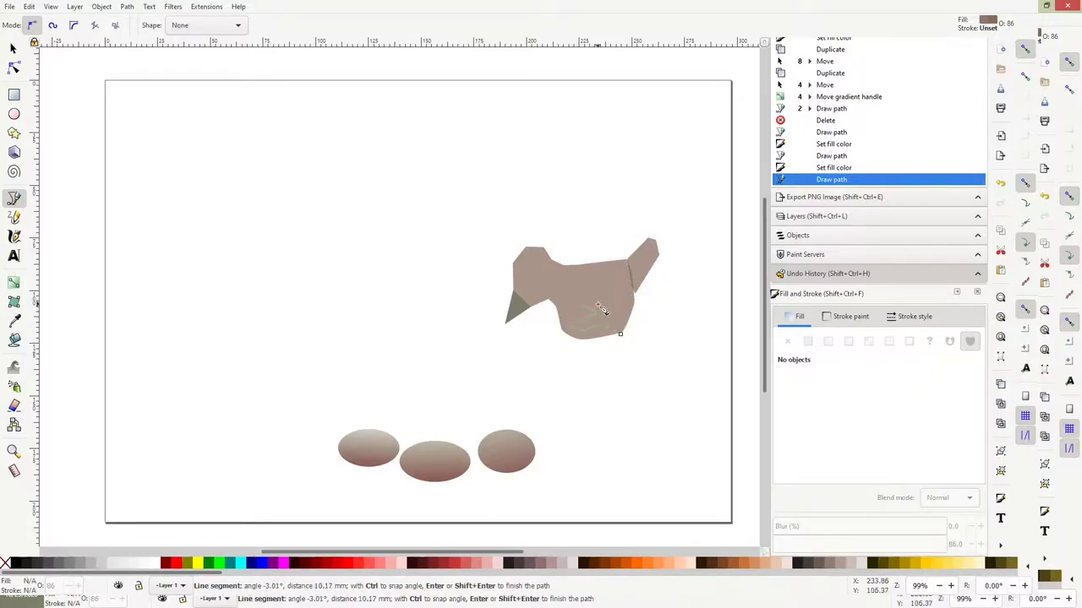
click(602, 309)
click(621, 334)
- Draw a thin leg below the body and a clawed foot
click(582, 332)
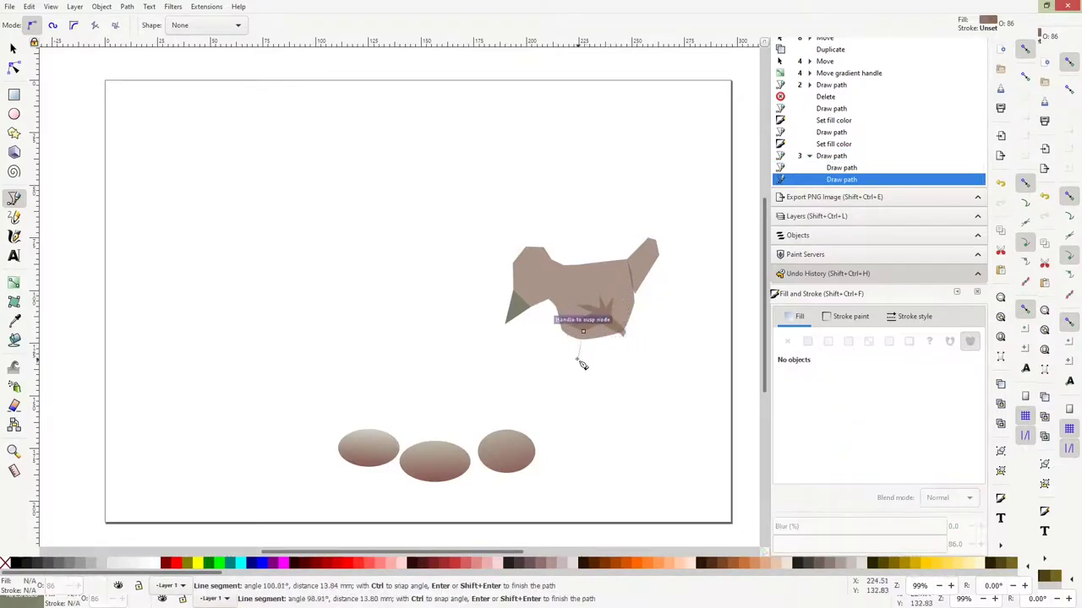
click(582, 331)
click(562, 380)
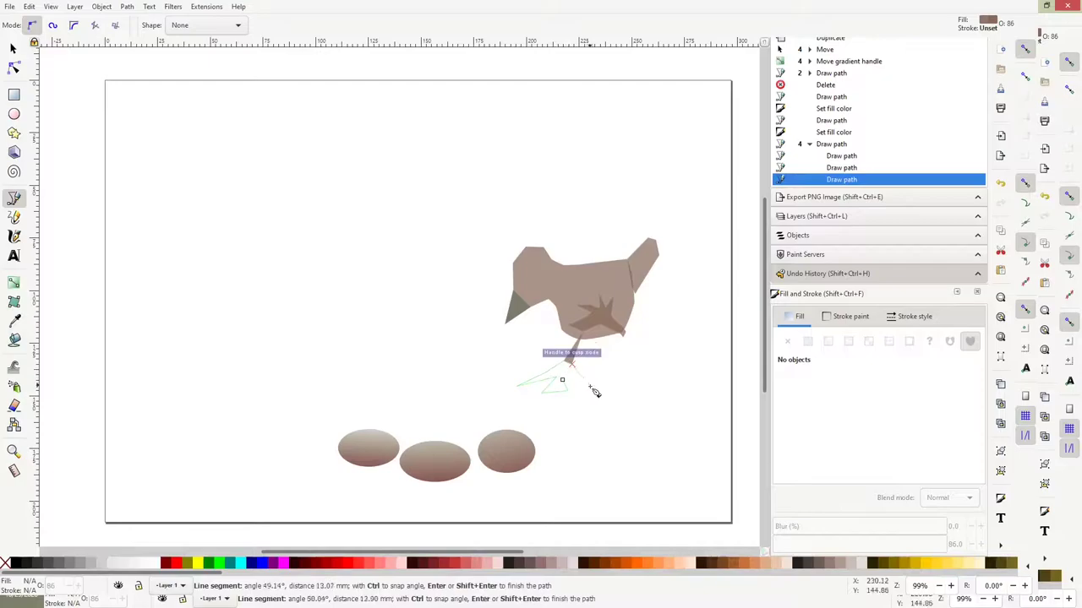
click(594, 392)
scroll(611, 346, up, 3)
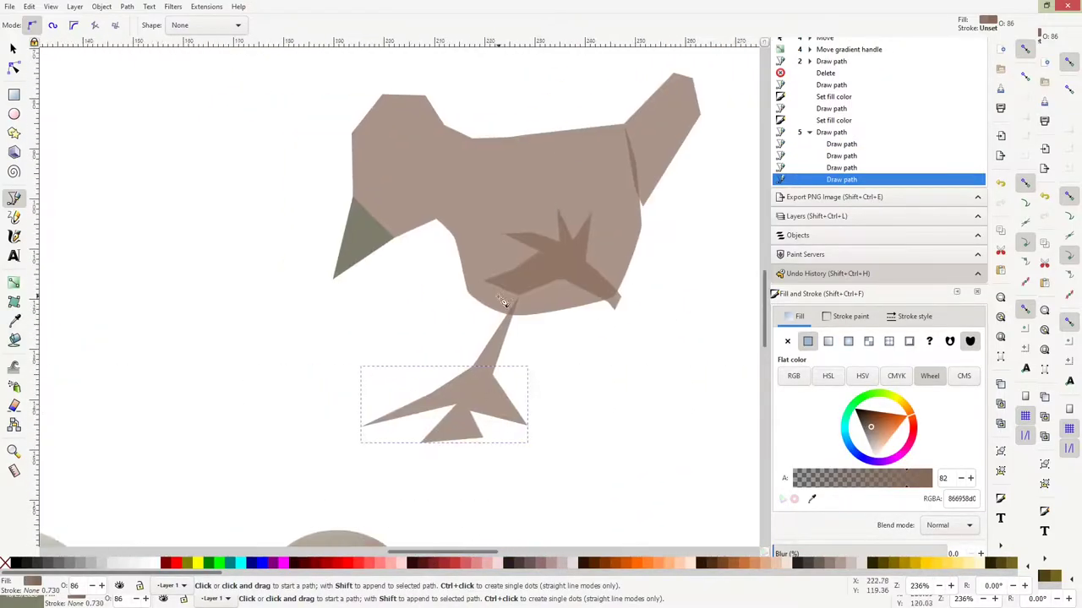
scroll(502, 302, up, 1)
- Pull the leg's top node into the body and colour the leg dark brown
key(n)
click(511, 338)
drag(514, 314, 564, 306)
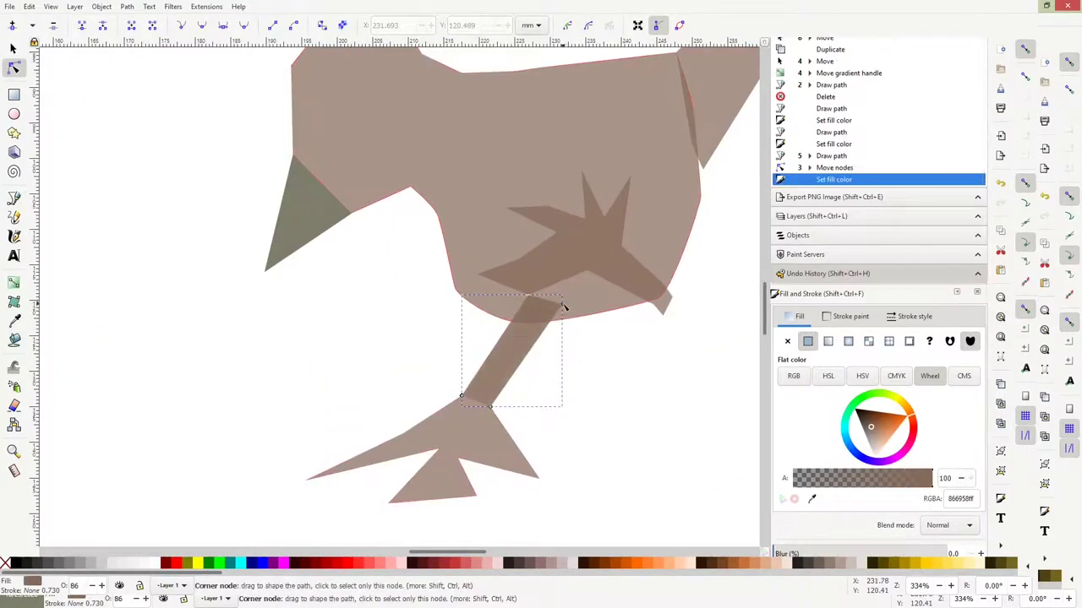
click(490, 407)
scroll(493, 399, up, 3)
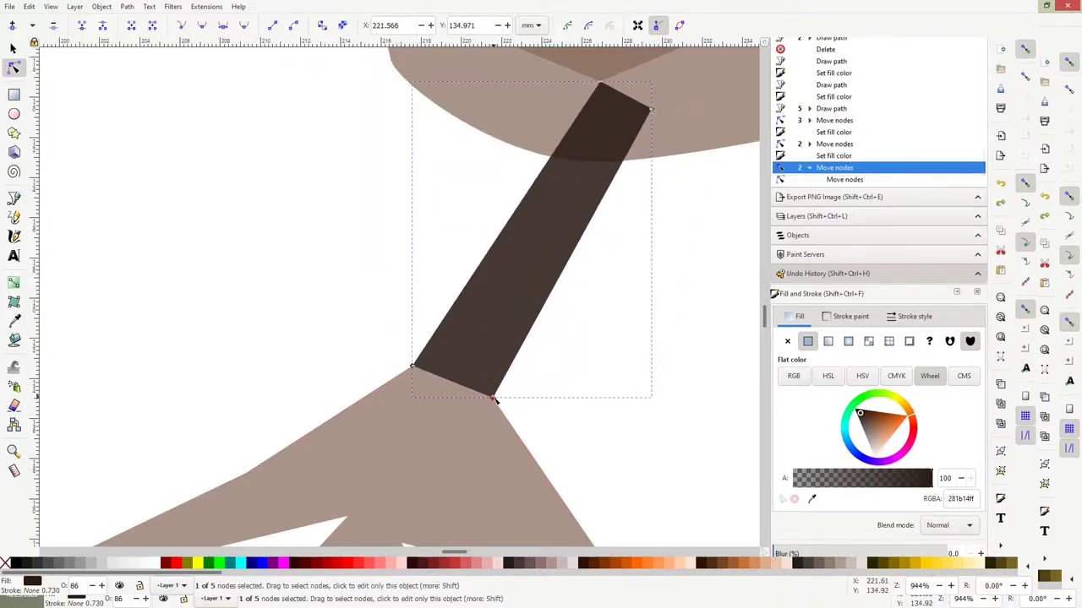
- Move the foot's top junction point left and delete the surplus foot points
click(494, 404)
scroll(490, 388, down, 5)
mouse_move(494, 400)
mouse_down()
mouse_move(617, 178)
mouse_move(604, 167)
mouse_up()
key(Delete)
click(609, 173)
key(Delete)
- Add a node on the toe and bend the toes' edges into curves
double_click(507, 161)
drag(439, 211, 367, 245)
drag(152, 360, 180, 332)
scroll(465, 277, down, 3)
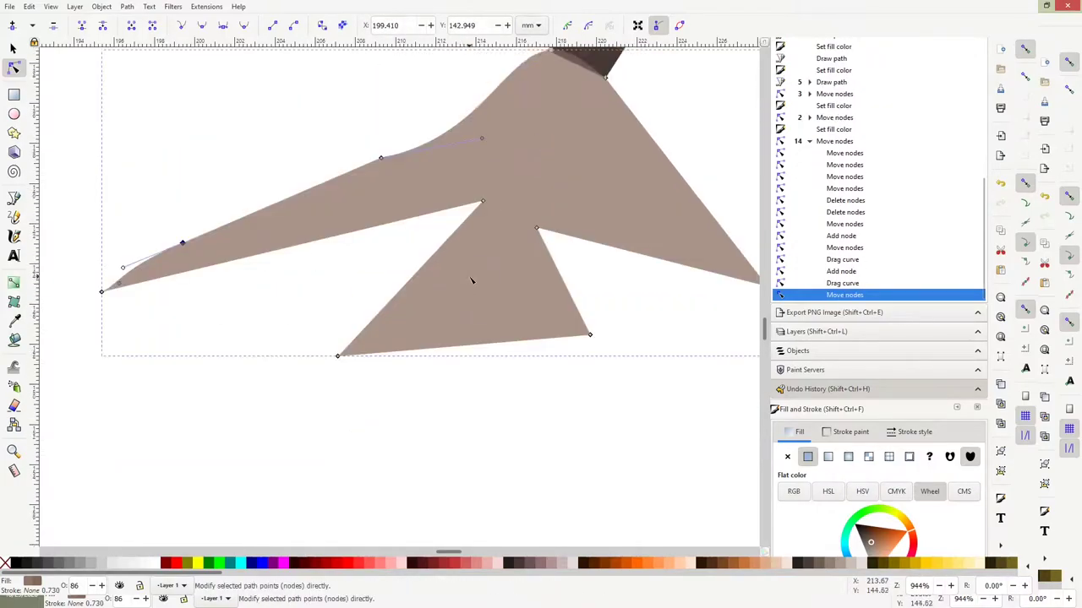
scroll(464, 278, down, 2)
drag(501, 252, 519, 223)
drag(541, 237, 558, 211)
drag(397, 245, 388, 236)
- Narrow the lower middle toe, curve its edge, and pull the right toe tip inward
drag(474, 242, 478, 254)
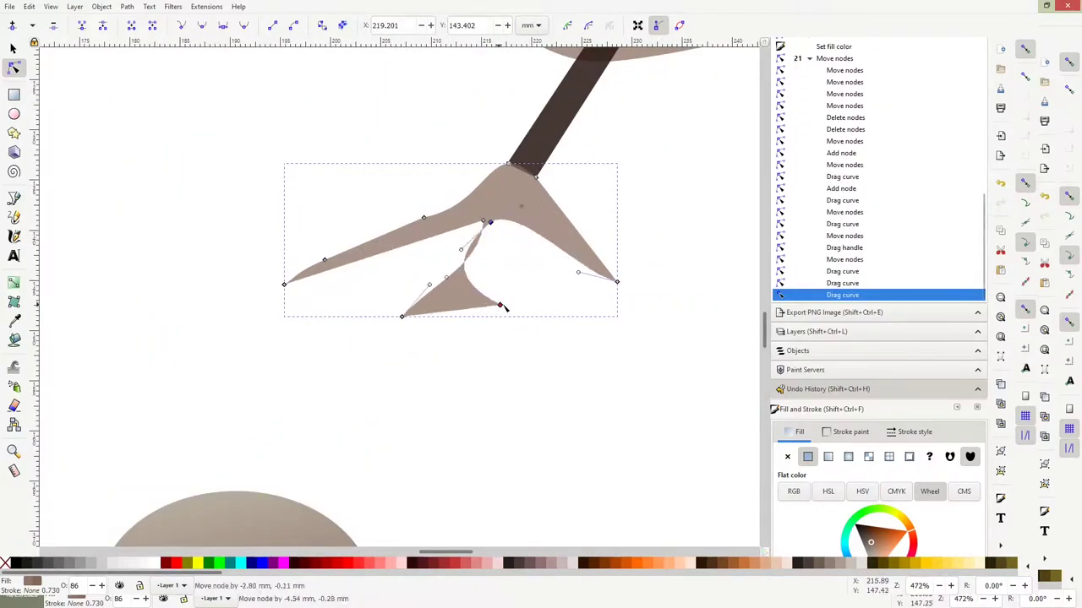
drag(527, 305, 439, 297)
double_click(554, 239)
drag(617, 282, 581, 292)
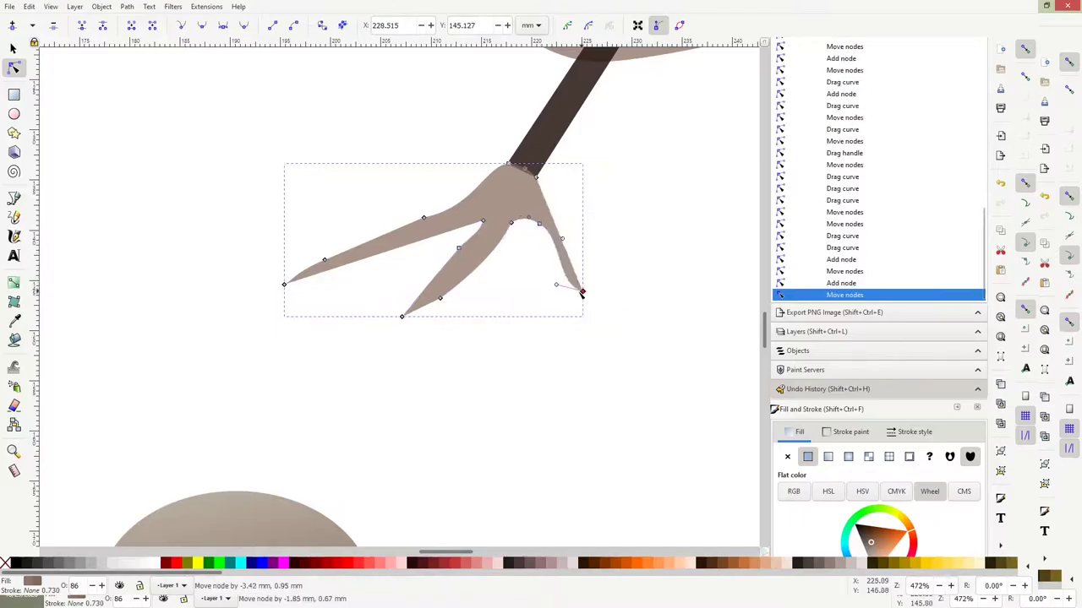
key(b)
click(543, 183)
- Move the wing's outer and inner points and bend a wing edge into a curve
key(5)
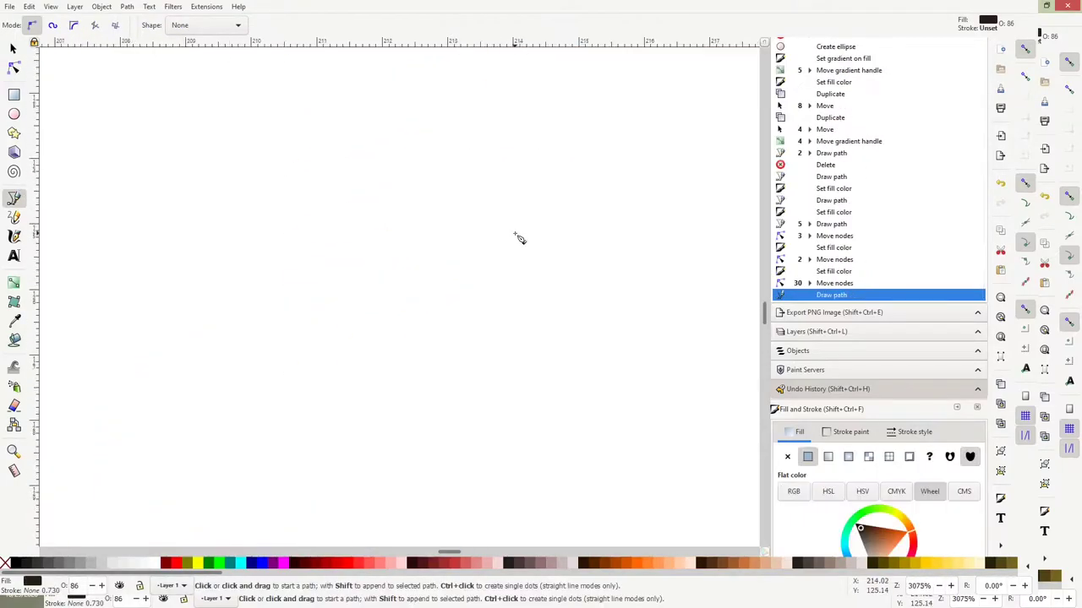
scroll(557, 280, up, 3)
key(n)
scroll(540, 338, up, 1)
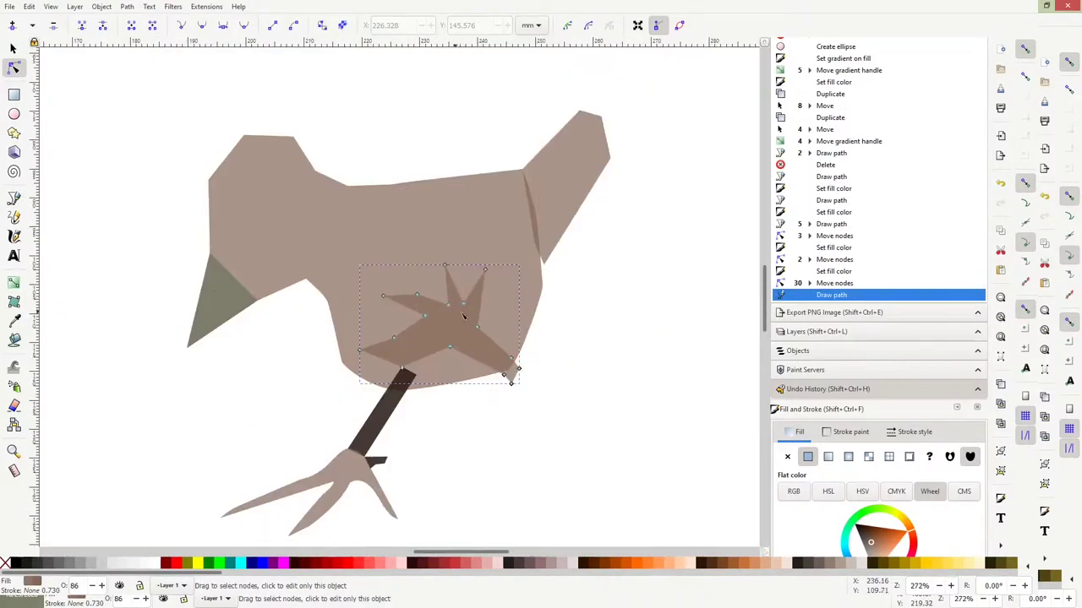
scroll(533, 364, up, 2)
drag(529, 360, 546, 397)
drag(344, 265, 362, 284)
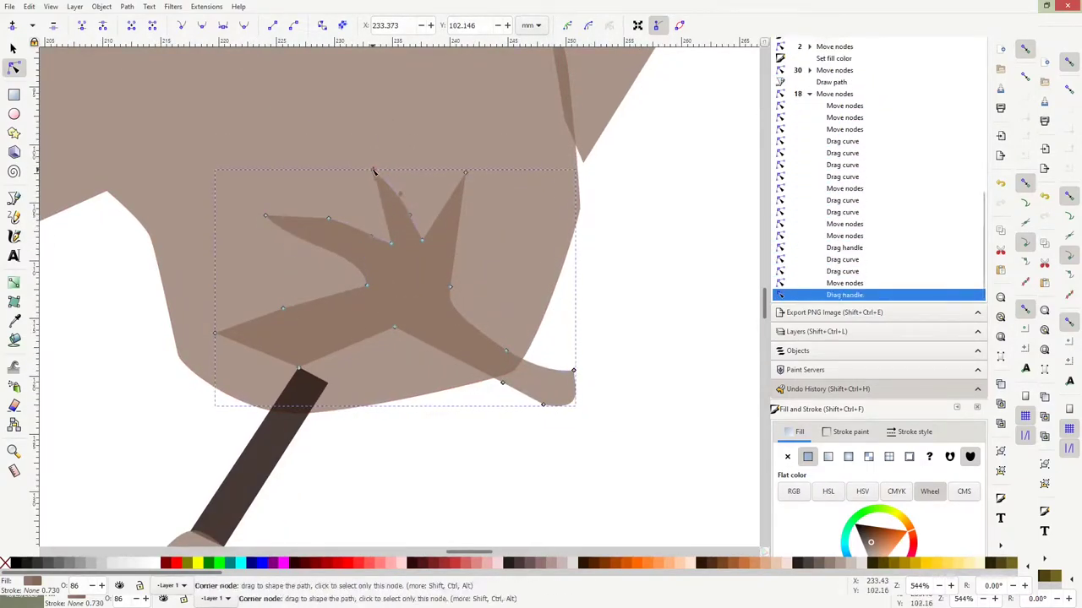
drag(450, 276, 449, 285)
- Curve the wing's edge, raise the lower-left arm, and select the upper-left arm's points
scroll(450, 288, up, 2)
key(g)
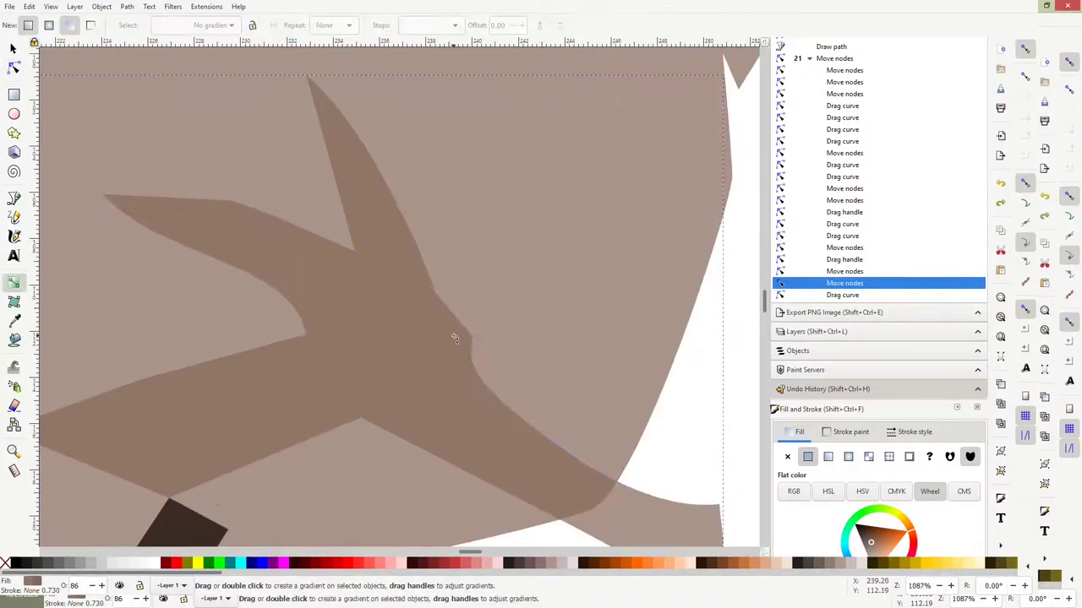
key(n)
drag(466, 338, 521, 418)
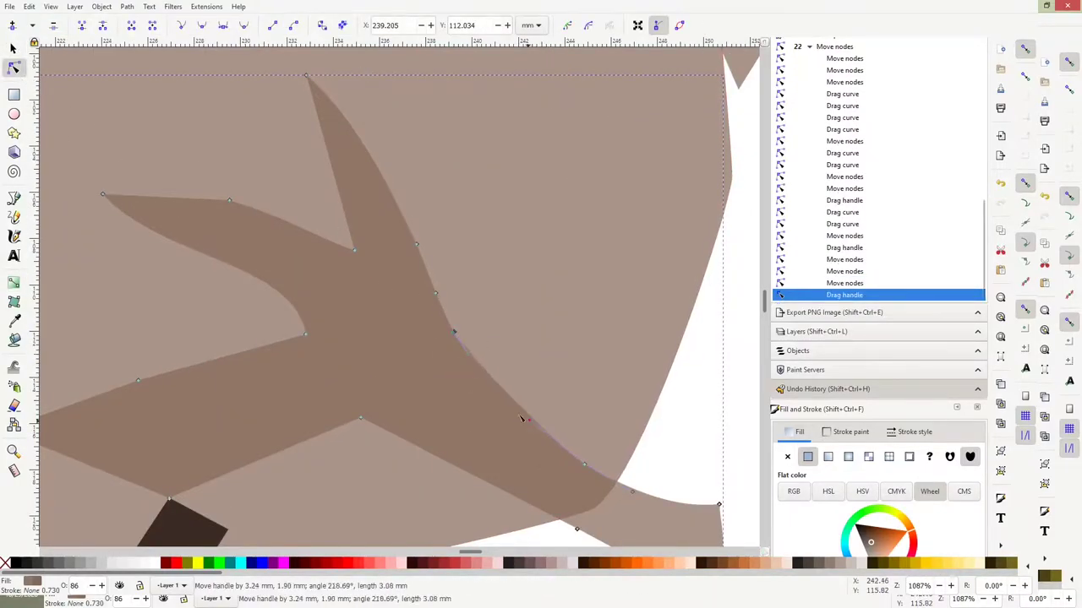
drag(250, 469, 245, 420)
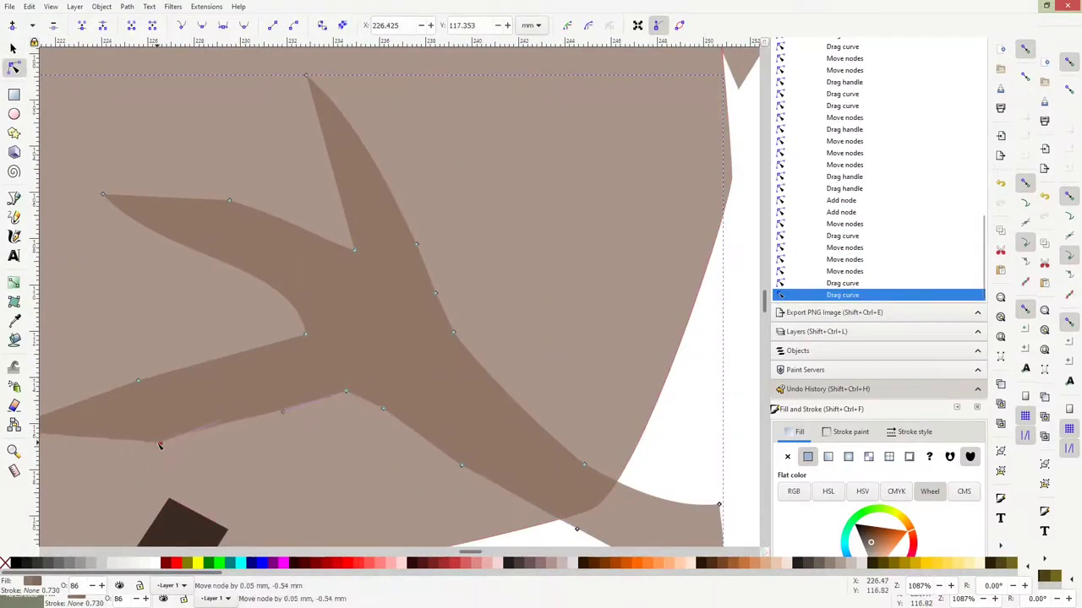
click(236, 290)
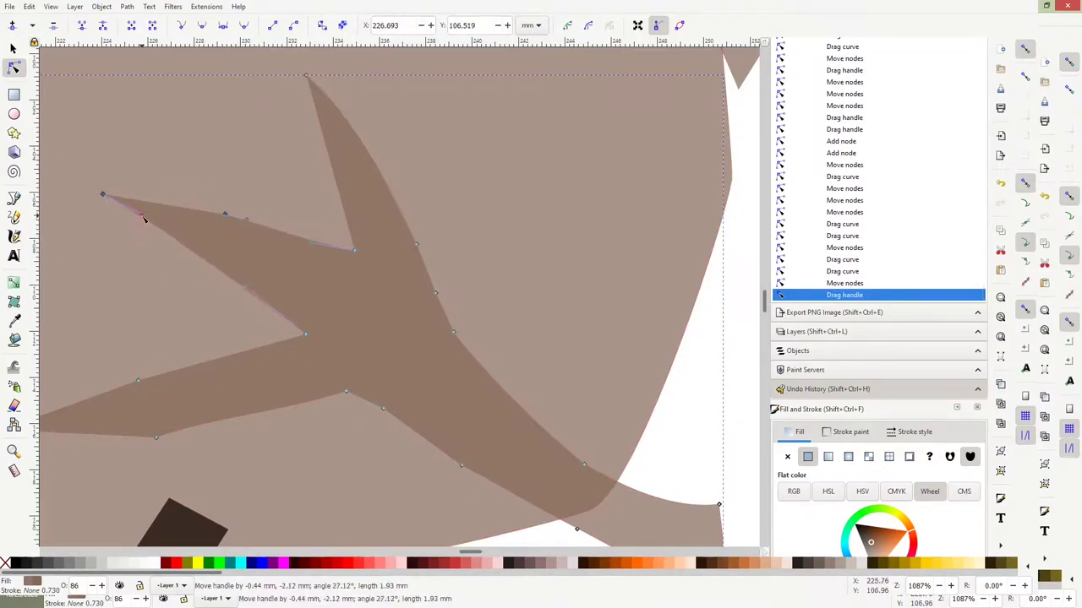
scroll(144, 220, down, 5)
scroll(298, 179, up, 3)
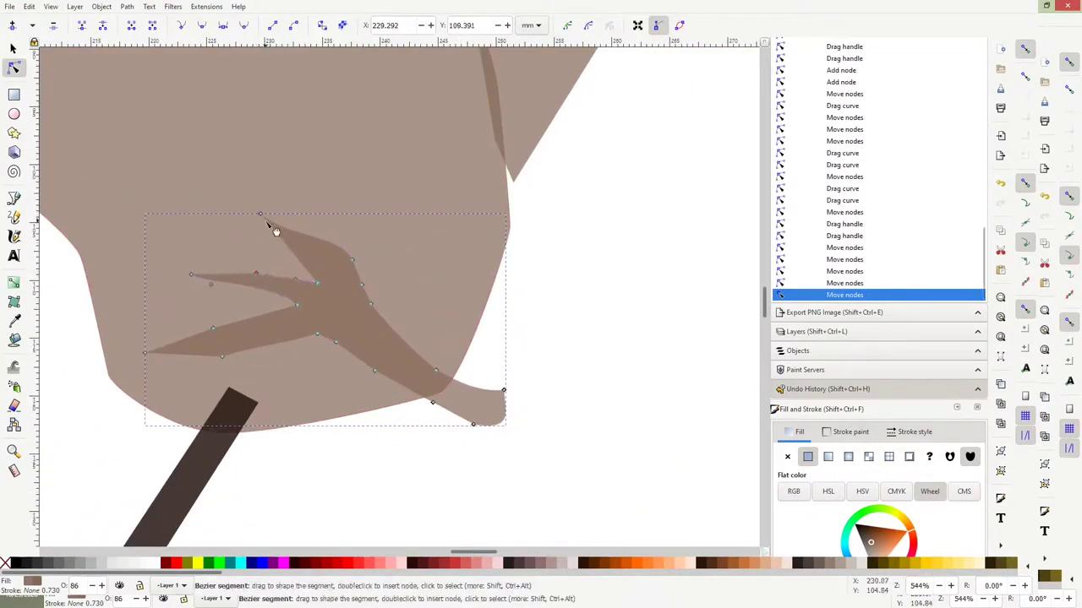
- Draw a small stray path beside the wing and end it
click(14, 198)
click(293, 339)
key(Escape)
scroll(482, 367, down, 3)
- Bulge the body's lower edge downward and round its right side
scroll(572, 350, up, 1)
key(n)
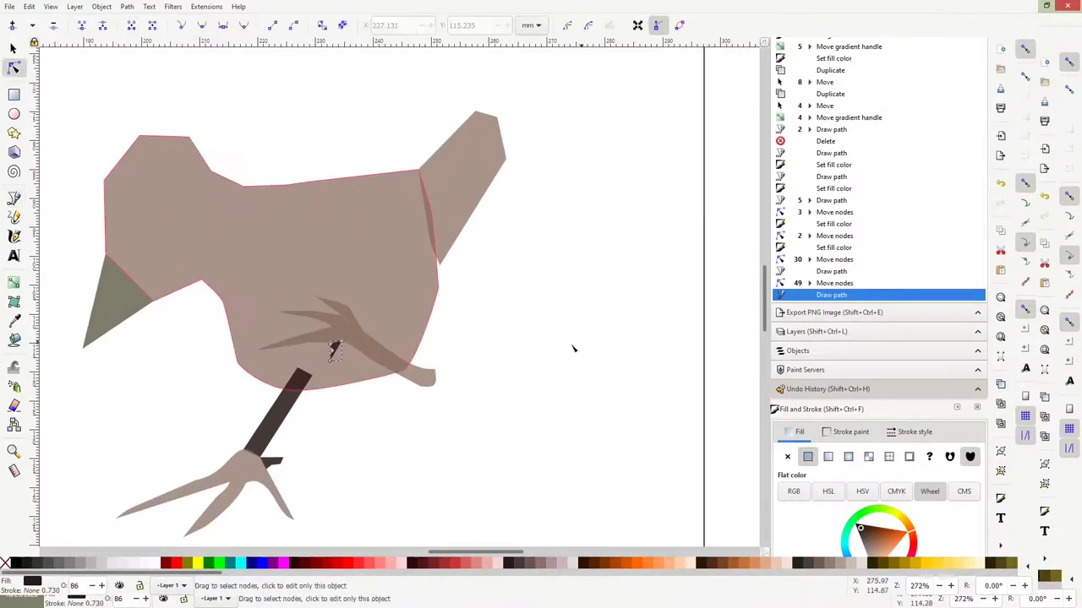
click(365, 396)
drag(365, 395, 363, 404)
drag(295, 390, 290, 397)
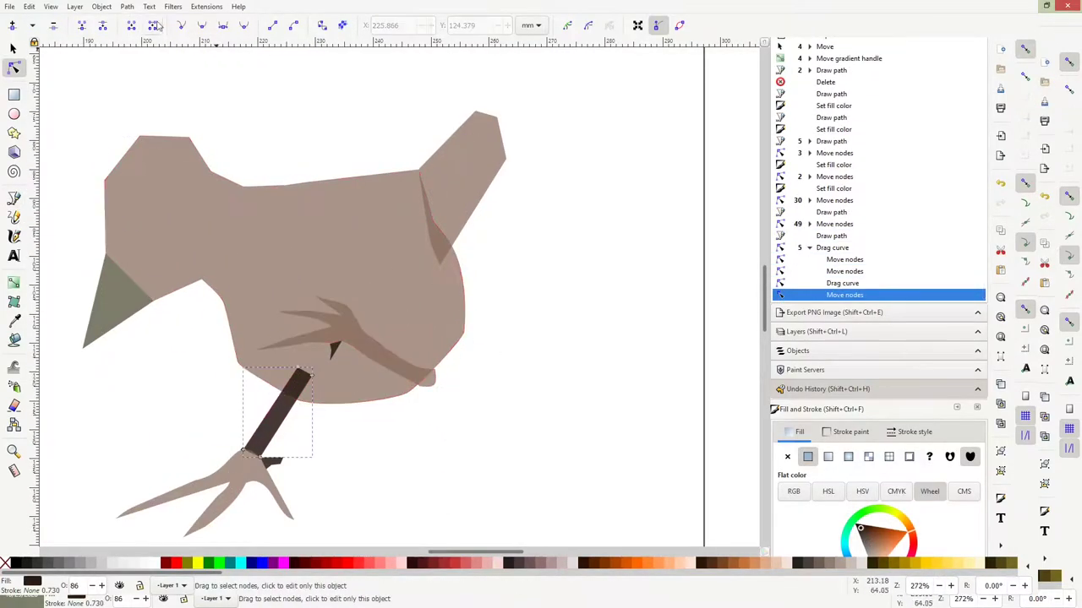
drag(448, 362, 454, 370)
- Split the tail into several spiky feathers and adjust the neck and beak tip
drag(465, 291, 471, 287)
click(472, 214)
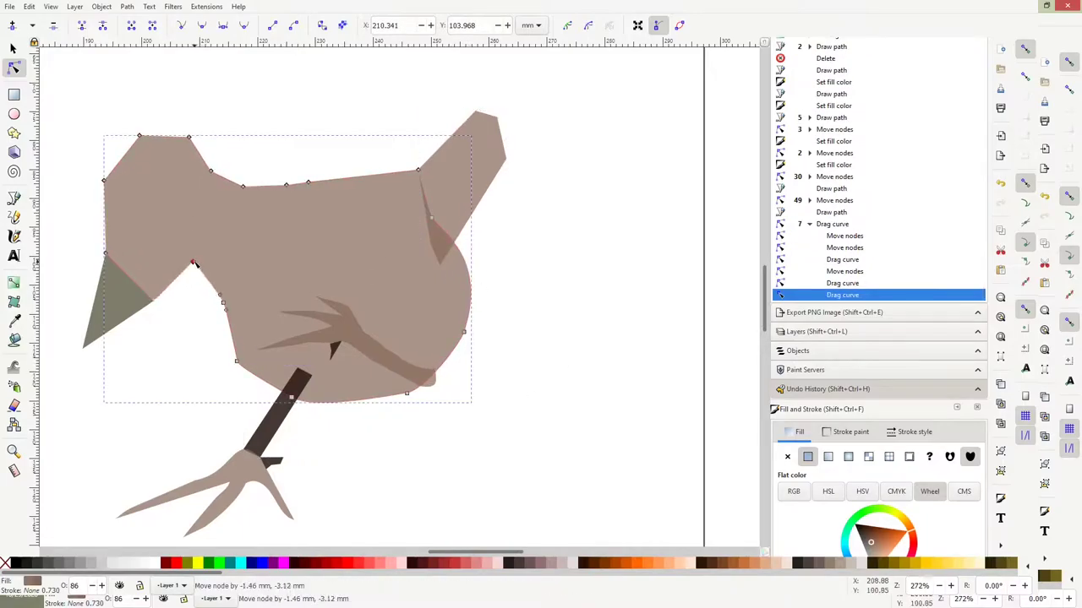
drag(194, 265, 205, 276)
drag(152, 301, 135, 280)
mouse_move(462, 251)
mouse_down()
mouse_move(524, 164)
mouse_move(514, 121)
mouse_move(528, 89)
mouse_up()
mouse_move(528, 173)
mouse_down()
mouse_move(551, 189)
mouse_move(507, 222)
mouse_up()
double_click(507, 220)
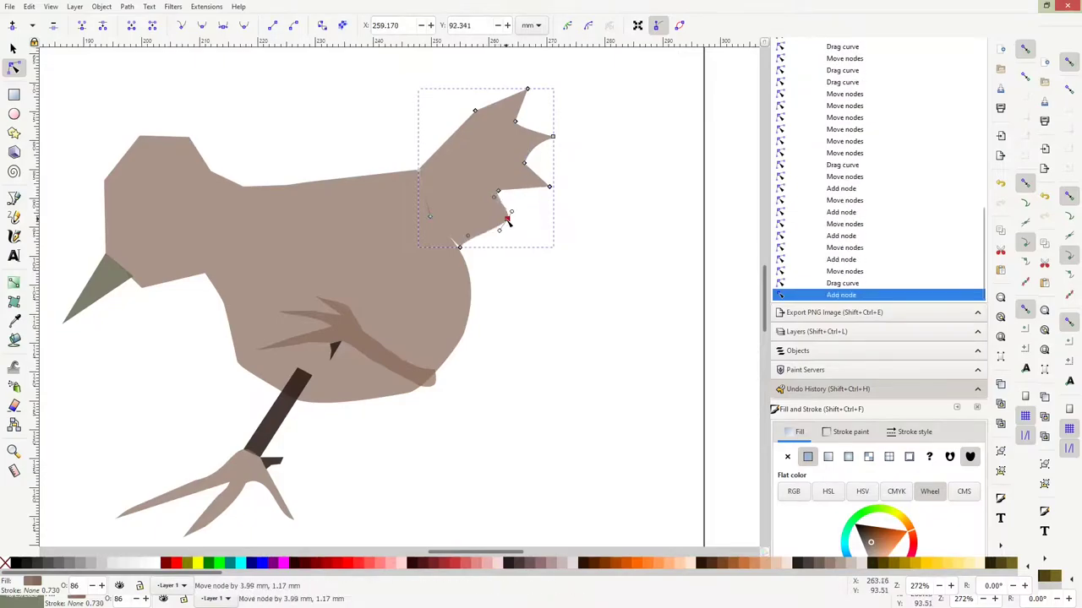
- Bend a curve of the claw and darken the claw's fill colour
drag(478, 282, 475, 287)
key(5)
click(868, 541)
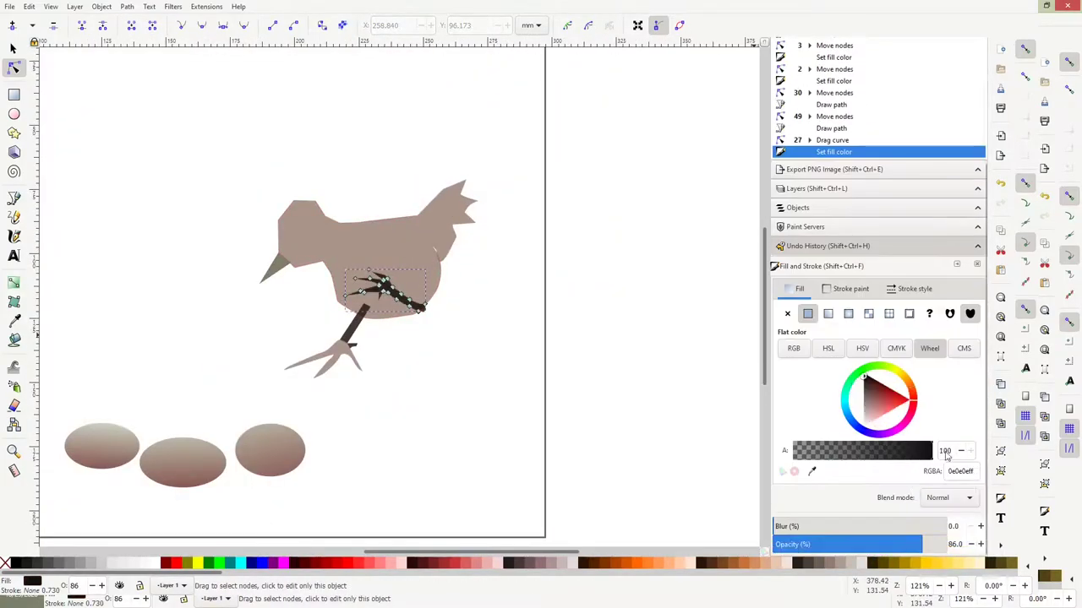
scroll(396, 364, up, 1)
- Give the body a vertical peach-to-brown gradient and reshape the spiky wing at its back
key(5)
click(389, 253)
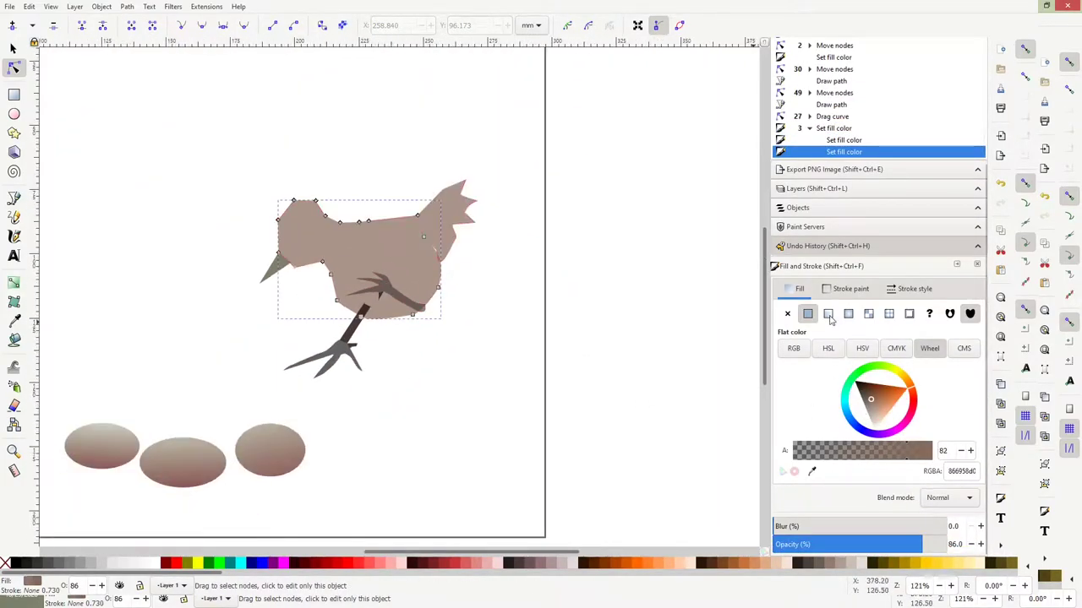
drag(366, 188, 368, 321)
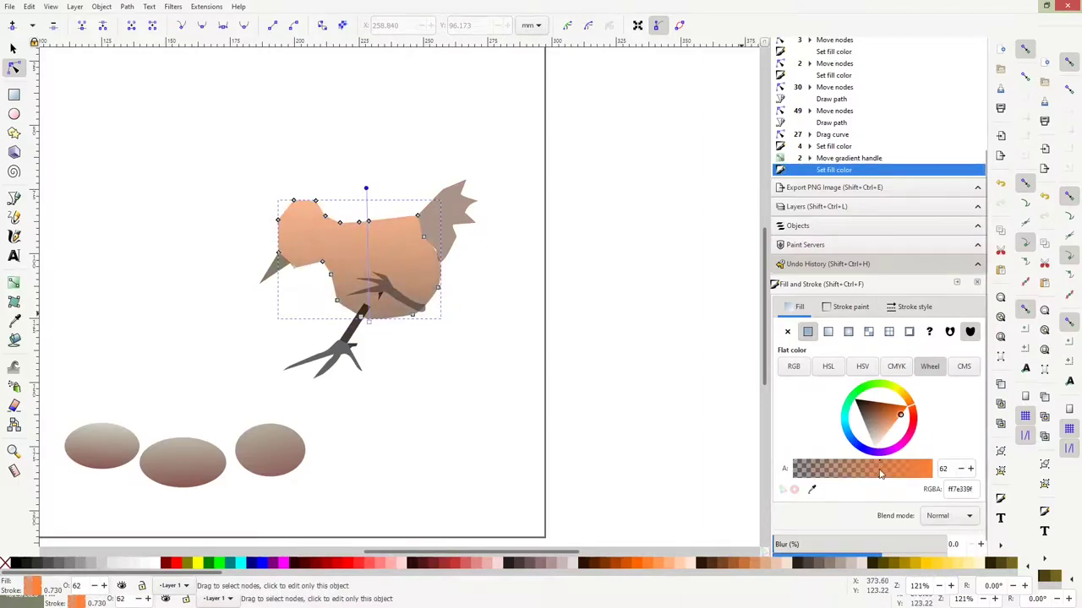
click(448, 221)
mouse_move(463, 181)
mouse_down()
mouse_move(447, 174)
mouse_move(441, 206)
mouse_up()
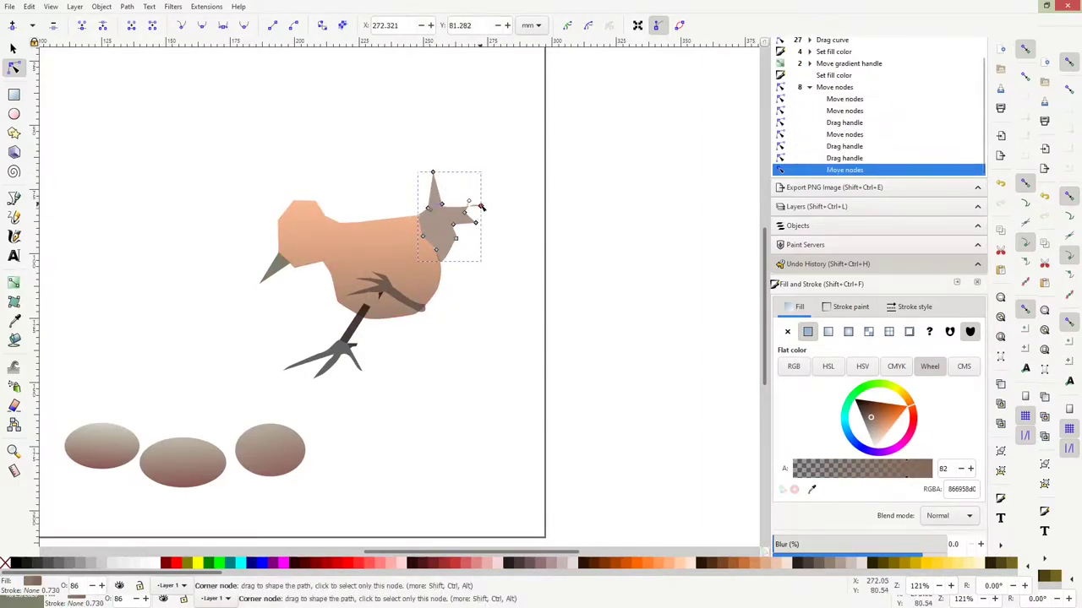
key(3)
scroll(465, 166, down, 4)
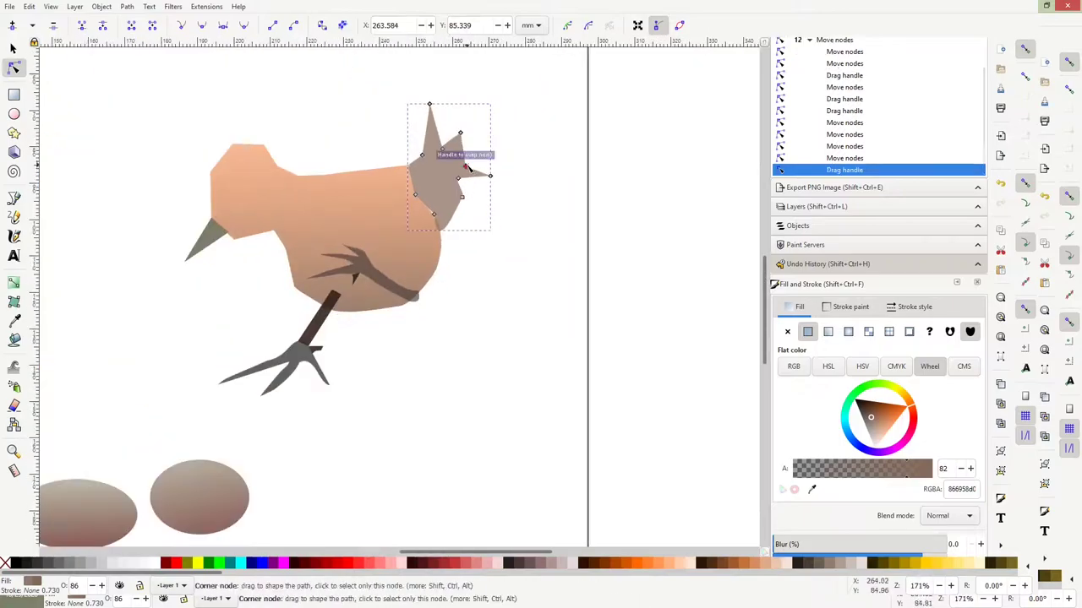
- Draw a small eye ellipse on the head, duplicate it and nudge the copy
key(e)
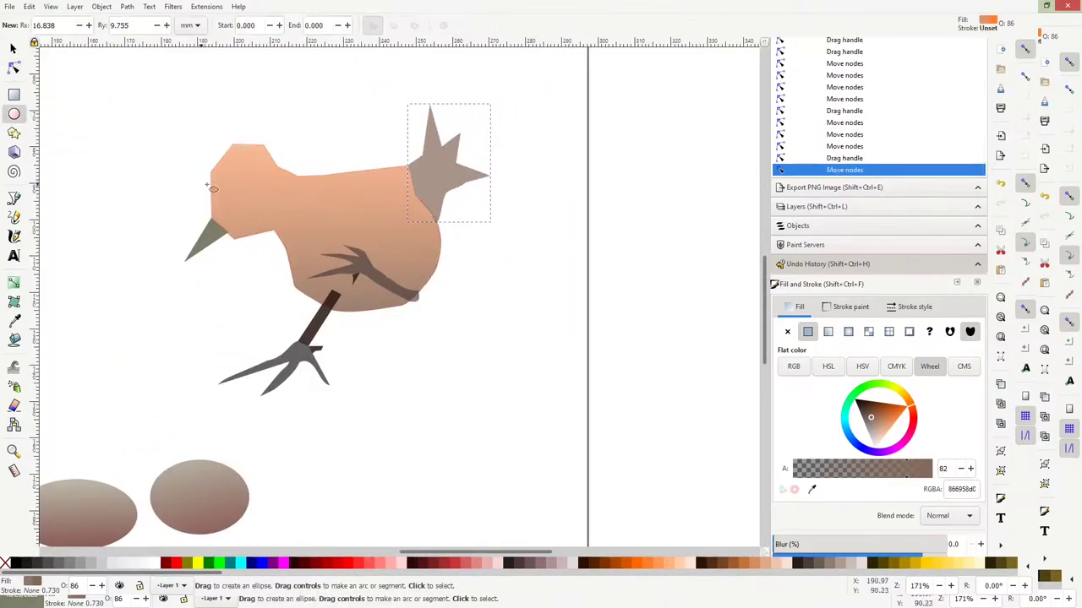
drag(243, 171, 256, 184)
key(n)
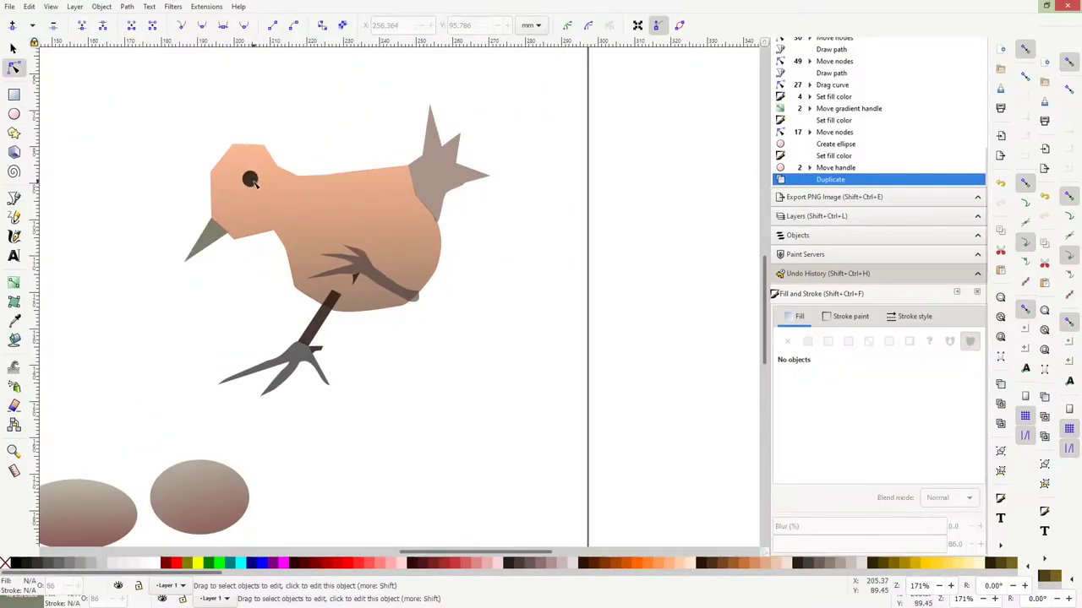
key(s)
key(ctrl+d)
key(alt+Down)
key(alt+Right)
key(alt+Down)
- Enlarge the copy beside the original, then duplicate the pupil into a small inner highlight
scroll(220, 164, up, 5)
key(period)
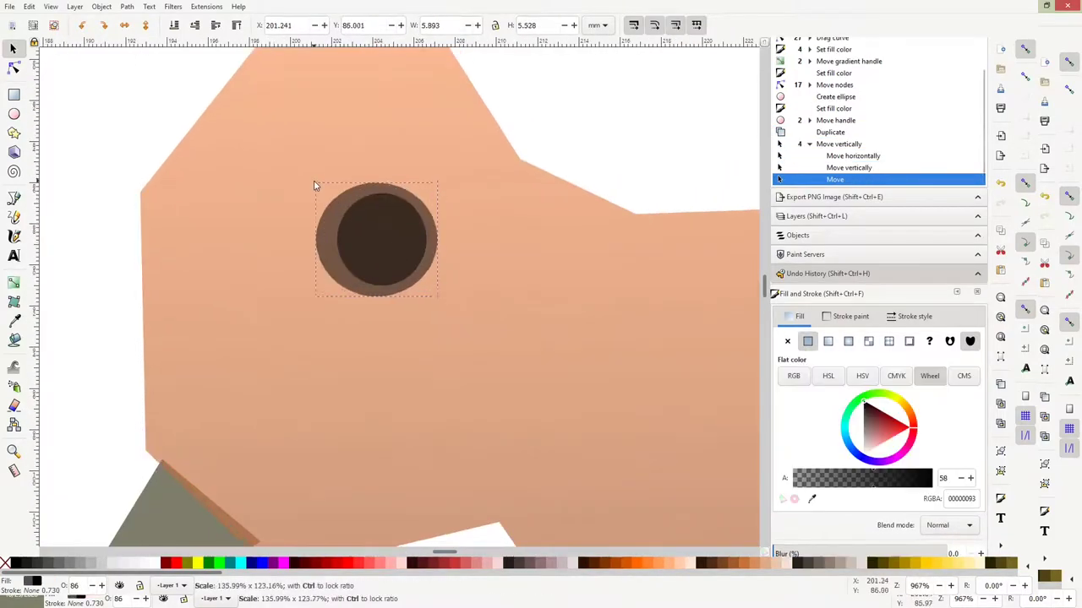
key(period)
drag(395, 233, 521, 226)
click(371, 236)
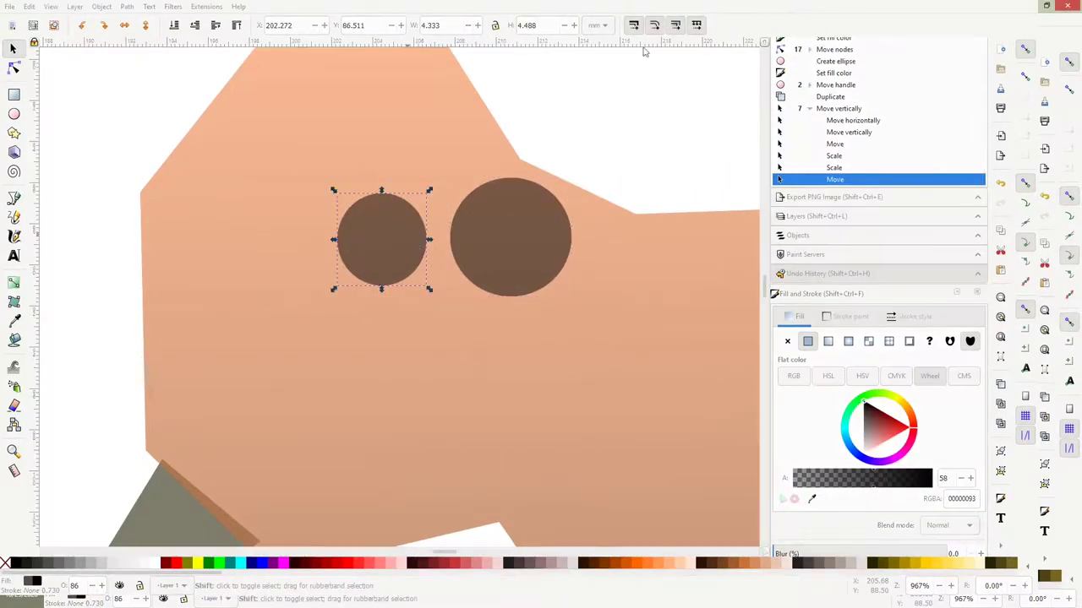
key(ctrl+d)
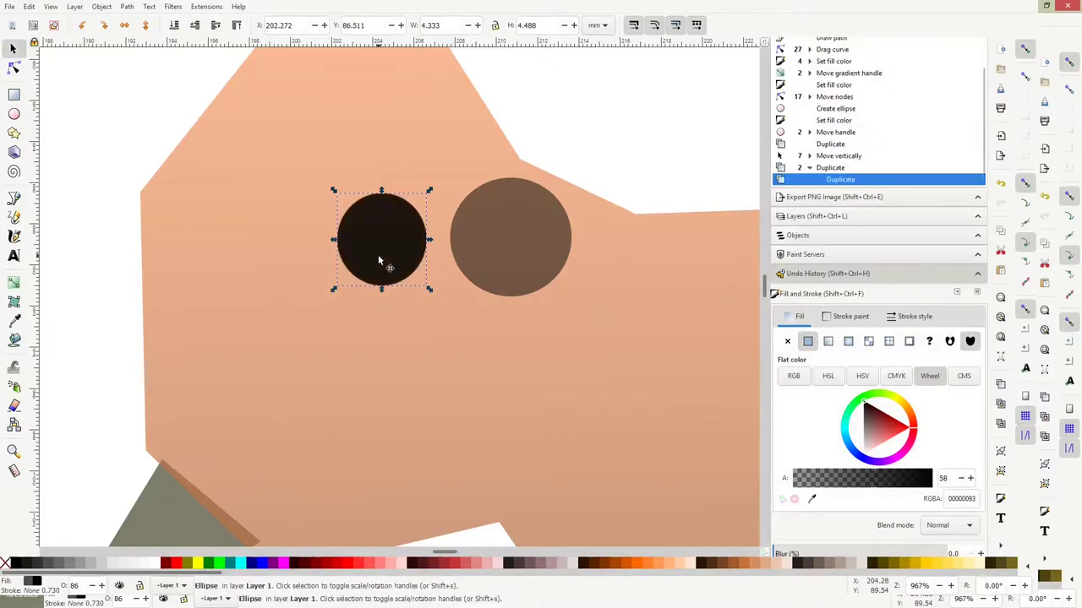
drag(355, 208, 400, 234)
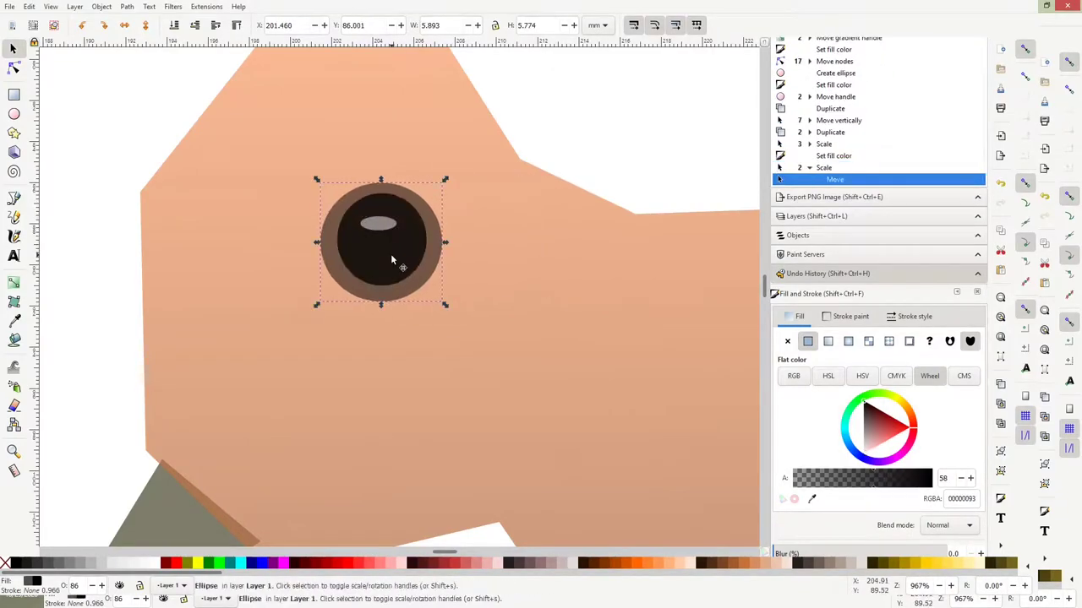
- Round the head's edge and reshape the beak's nodes into a sharper triangle
key(5)
scroll(470, 363, up, 3)
mouse_move(470, 362)
mouse_down()
mouse_move(471, 382)
mouse_move(494, 371)
mouse_up()
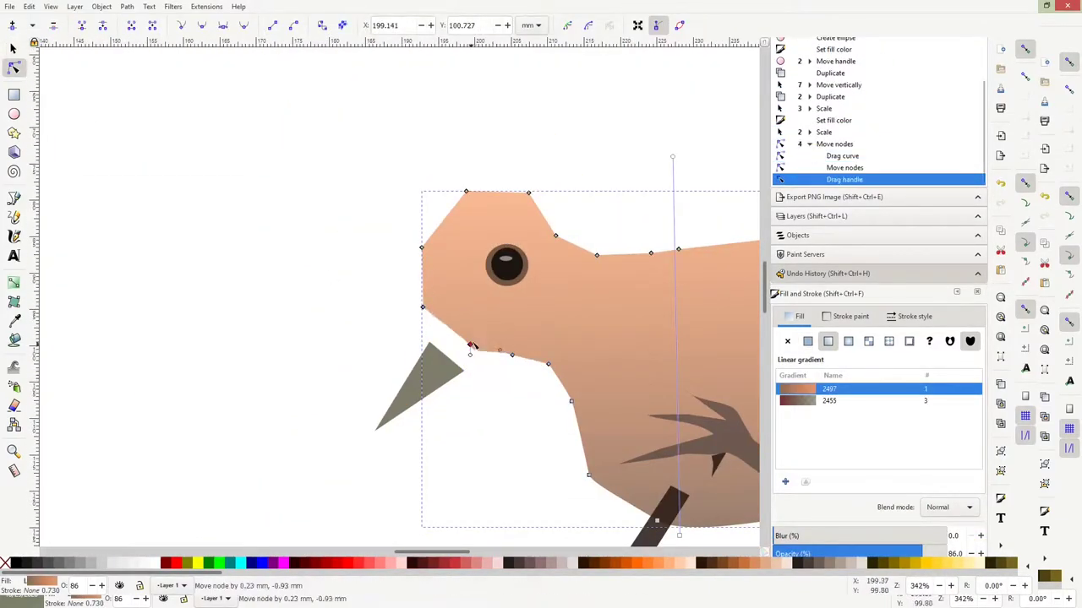
click(431, 371)
drag(429, 345, 422, 308)
drag(466, 372, 550, 365)
drag(376, 429, 414, 443)
drag(550, 365, 473, 336)
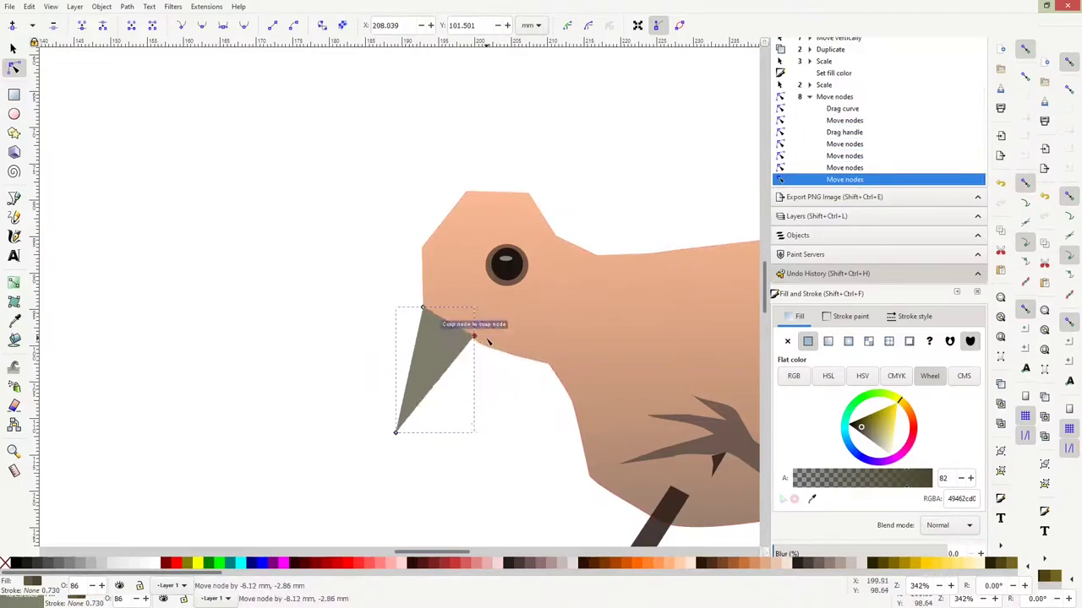
scroll(521, 314, down, 3)
scroll(521, 314, up, 1)
drag(382, 169, 378, 160)
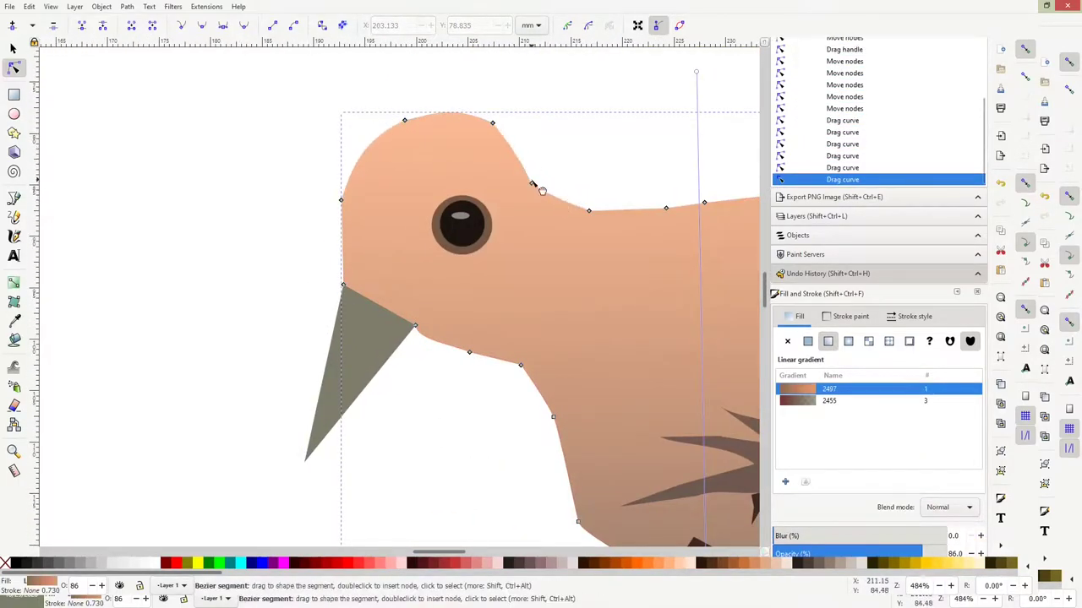
- Duplicate the beak and shape the copy into a darker lower half
click(404, 336)
scroll(422, 379, up, 2)
scroll(486, 374, down, 4)
scroll(423, 374, down, 2)
drag(422, 313, 444, 286)
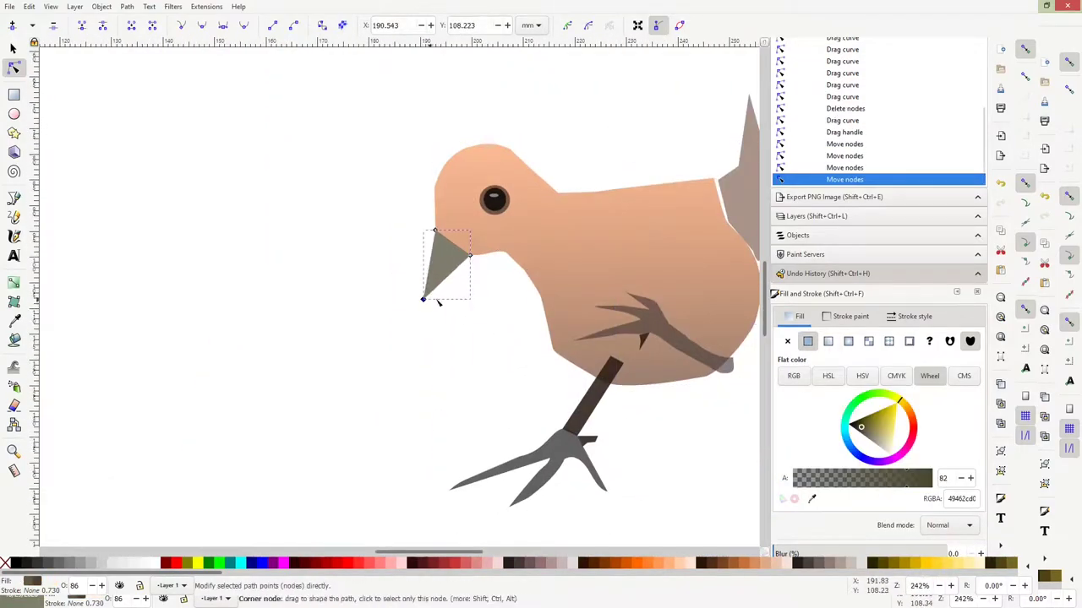
scroll(454, 266, up, 4)
key(ctrl+d)
drag(514, 223, 471, 202)
drag(376, 123, 442, 169)
drag(471, 203, 516, 221)
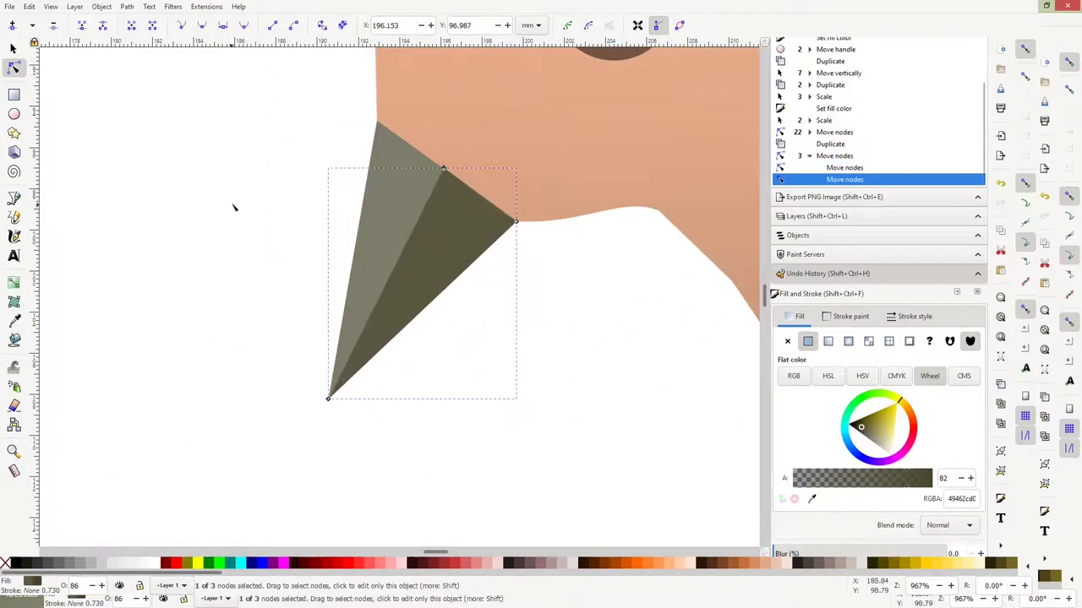
- Add a small tilted mid-grey nostril ellipse on the beak
key(e)
drag(367, 198, 390, 249)
key(s)
click(381, 224)
drag(390, 197, 397, 200)
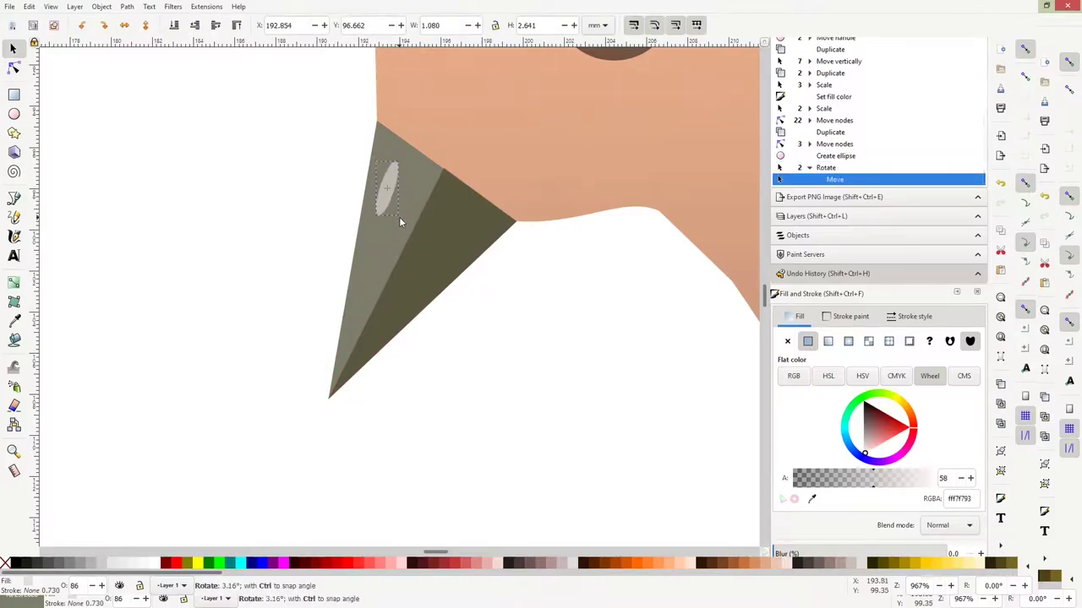
key(ctrl+d)
click(378, 197)
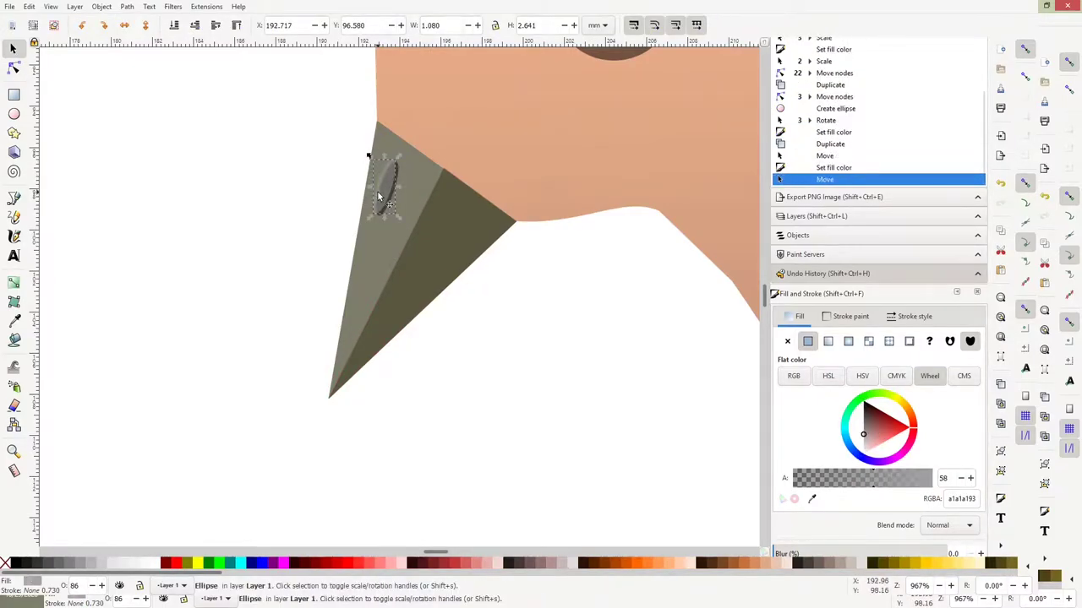
key(less)
key(bracketleft)
scroll(377, 197, down, 4)
scroll(329, 207, up, 2)
- Pull in the beak's top nodes and smooth the body curve, deleting a surplus node
key(n)
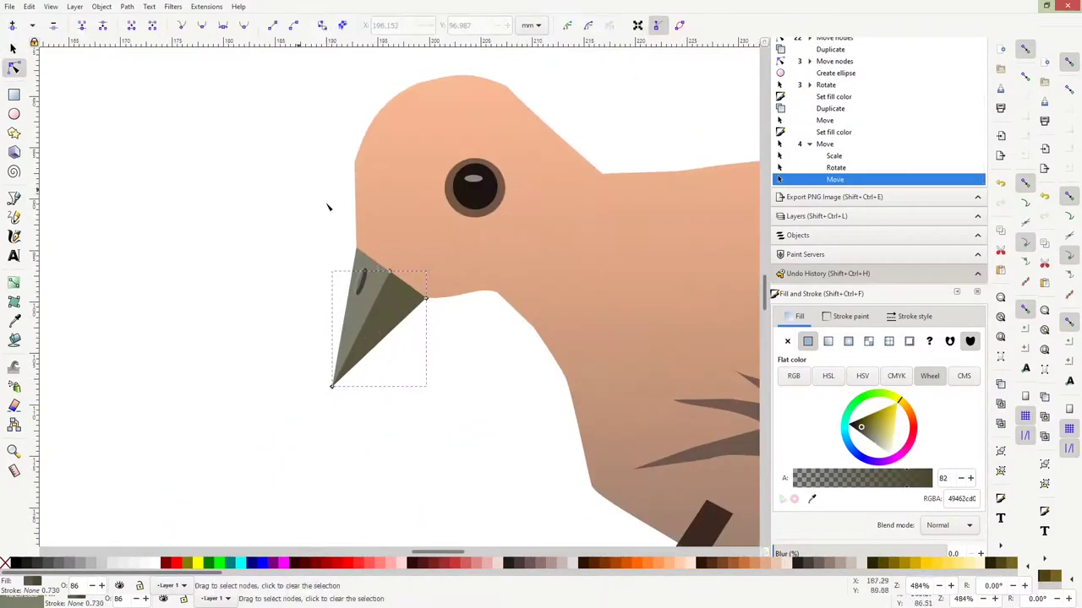
click(371, 212)
drag(425, 298, 356, 248)
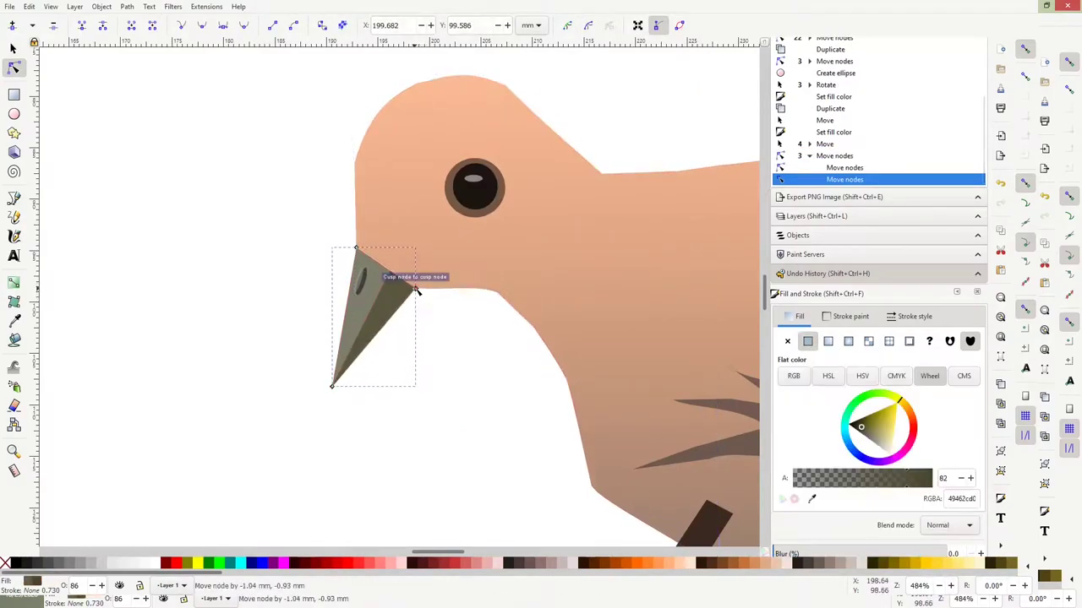
click(564, 235)
scroll(573, 276, down, 3)
drag(572, 275, 498, 261)
key(Delete)
- Reshape the tail's spikes, raise its upper point and tint it purple
key(5)
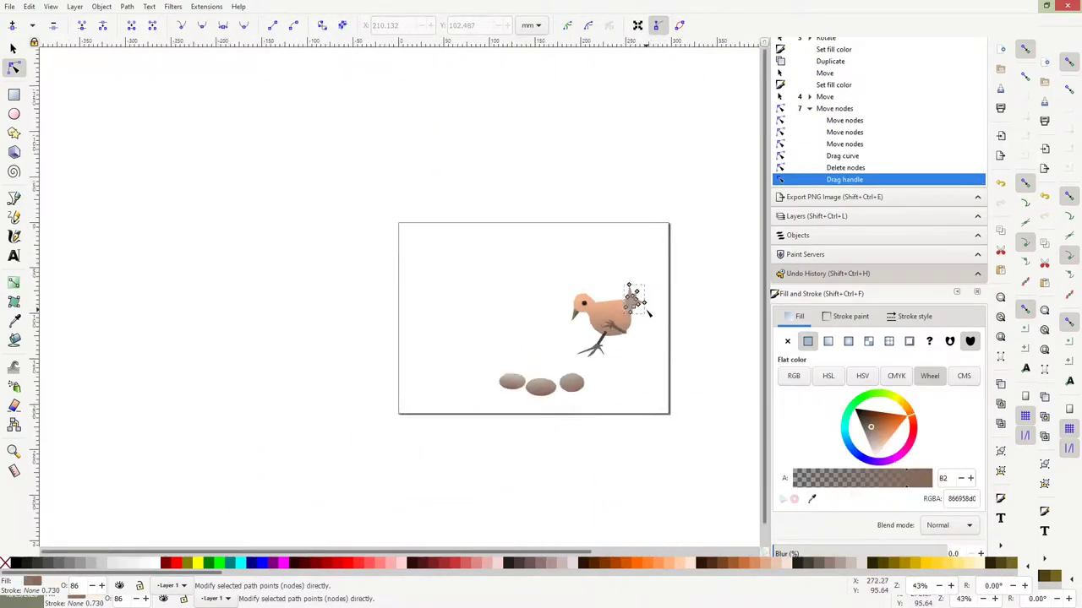
scroll(646, 400, up, 2)
click(405, 321)
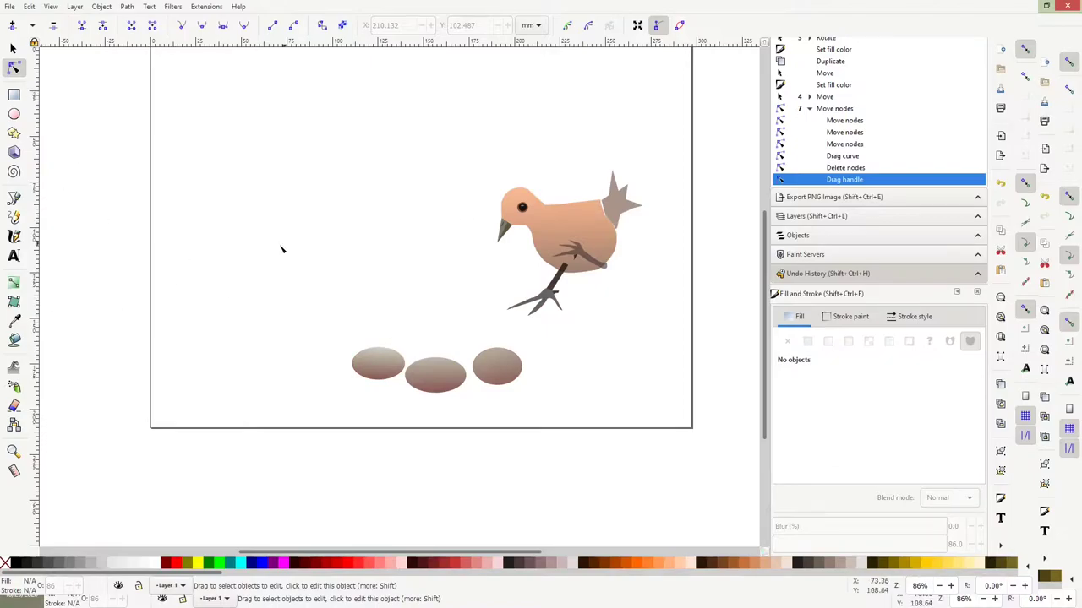
click(557, 237)
key(3)
drag(571, 173, 535, 229)
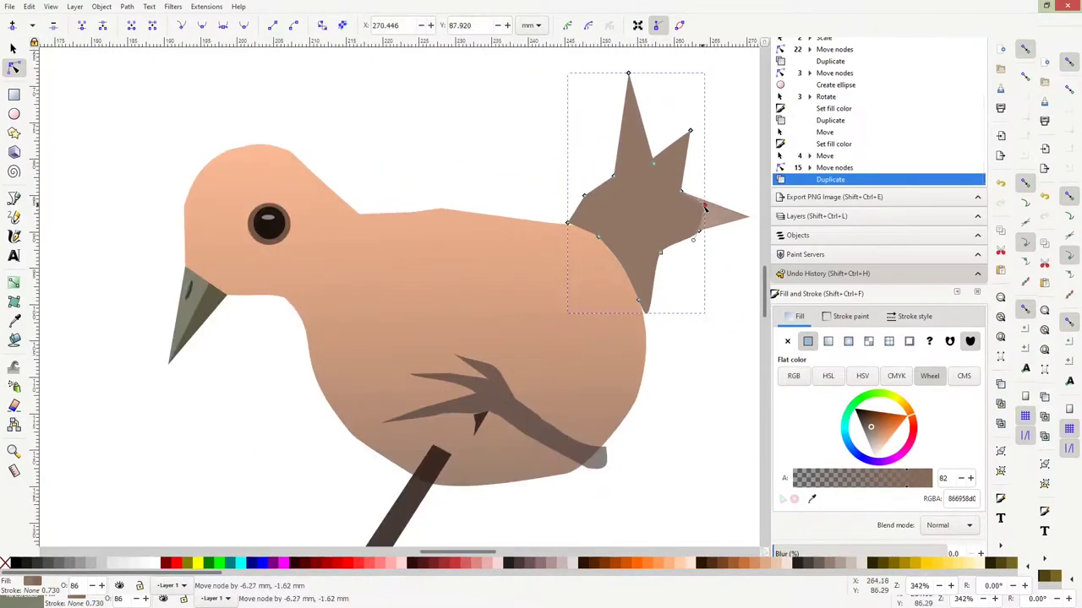
drag(636, 144, 651, 151)
drag(621, 199, 610, 216)
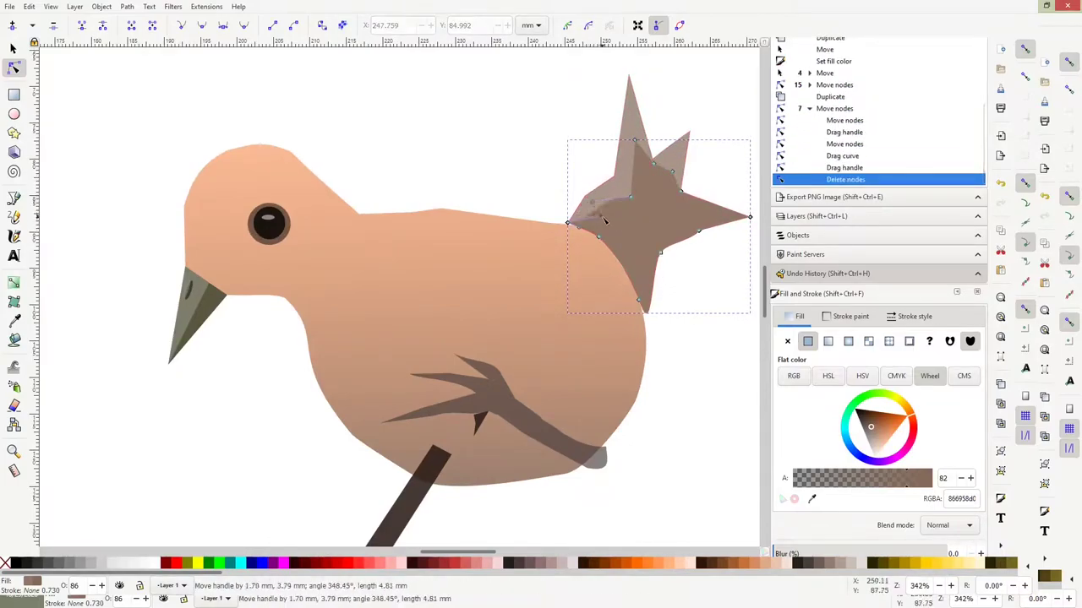
drag(677, 173, 690, 131)
drag(849, 444, 904, 457)
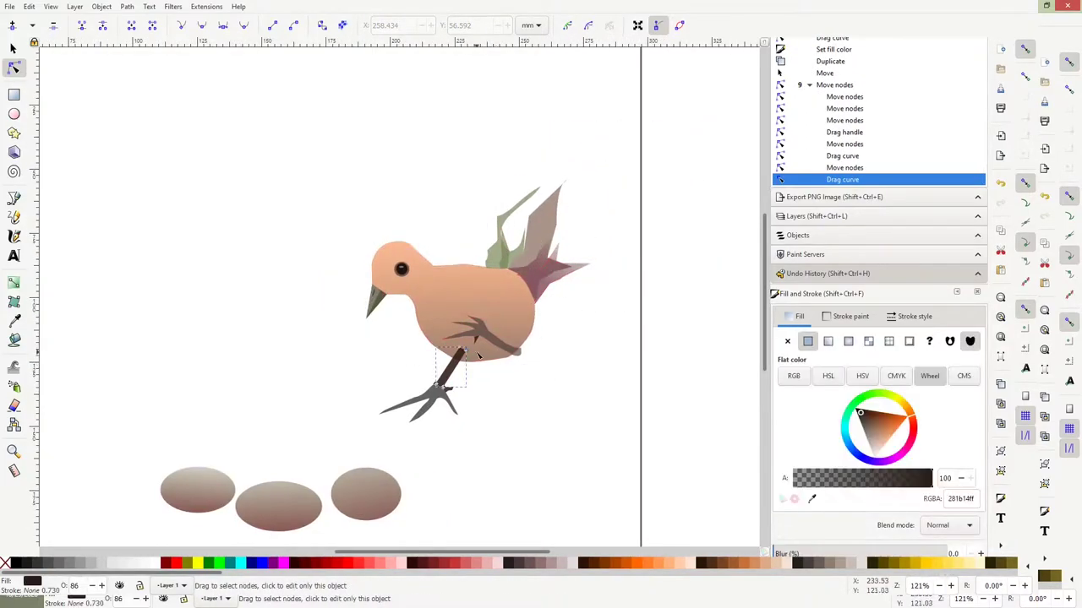
- Bring the body above the wing and leg, then reshape the top of the brown leg
double_click(222, 26)
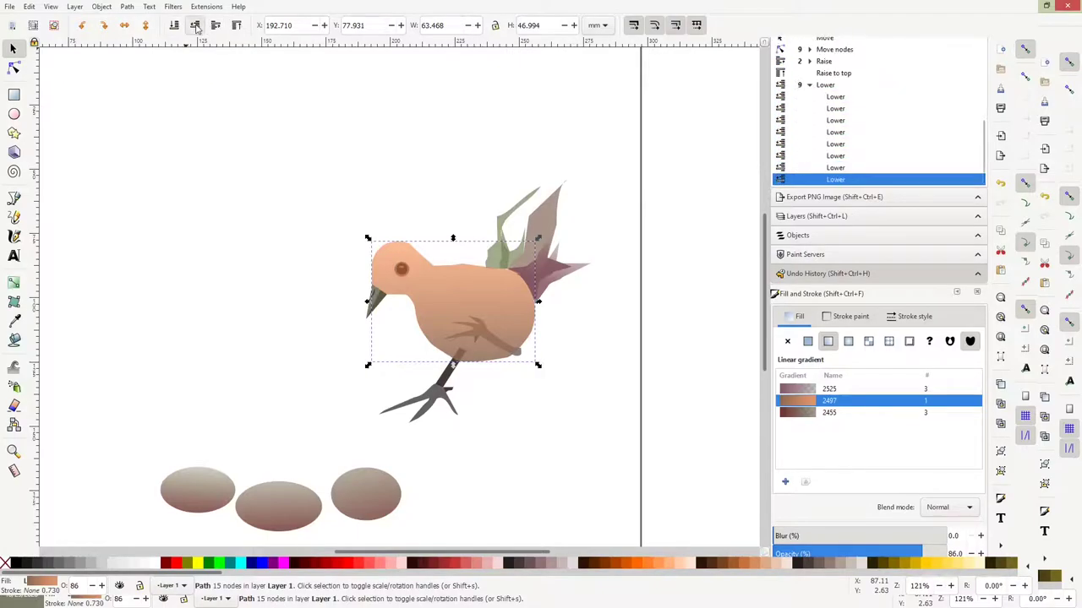
key(Tab)
scroll(452, 372, up, 5)
key(n)
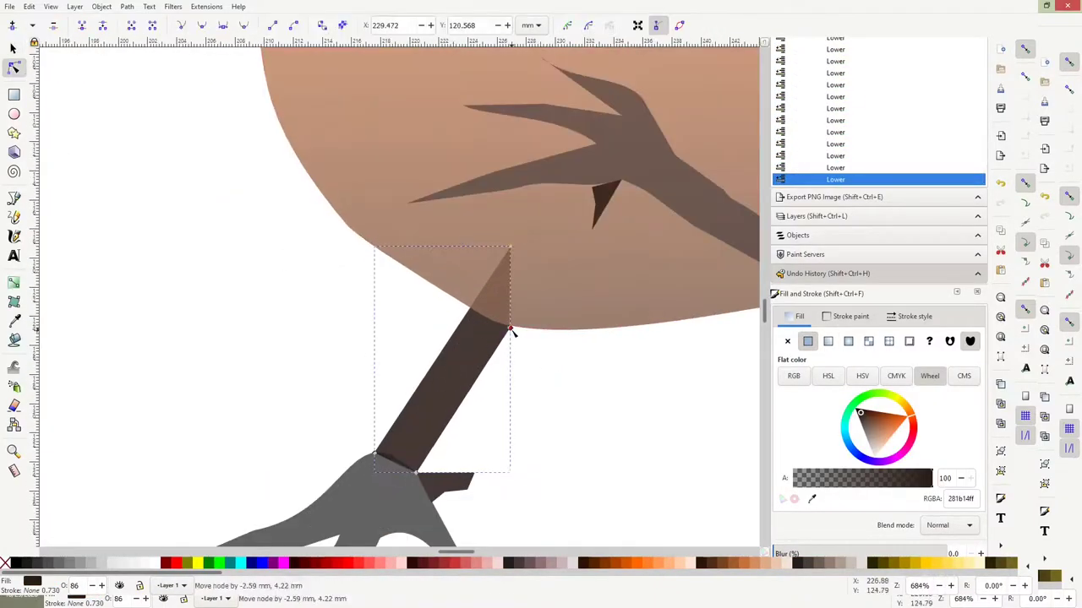
mouse_move(510, 330)
mouse_down()
mouse_move(476, 285)
mouse_move(517, 282)
mouse_up()
scroll(474, 314, down, 3)
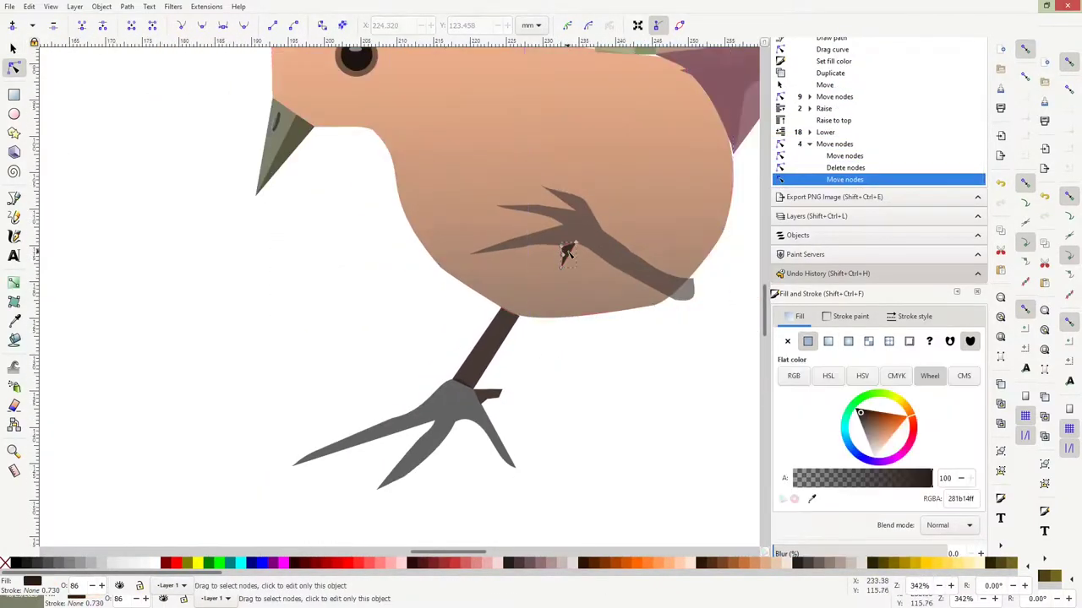
scroll(567, 249, down, 1)
scroll(570, 249, up, 5)
- Draw a small leaf path near the claw and bend the branch's top curve
key(b)
click(461, 163)
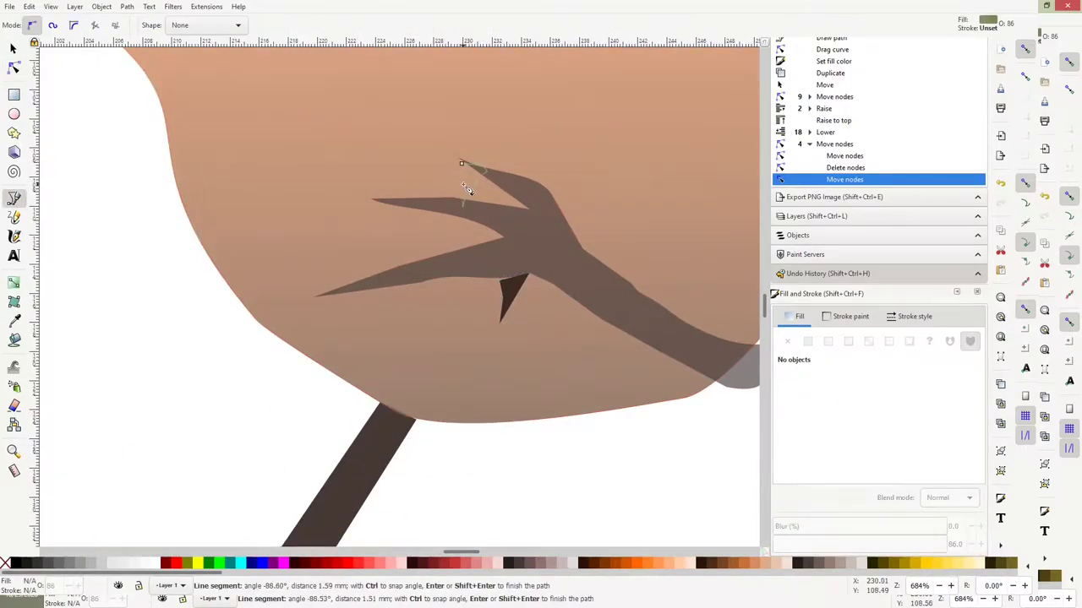
click(467, 191)
click(461, 163)
key(n)
scroll(478, 172, up, 3)
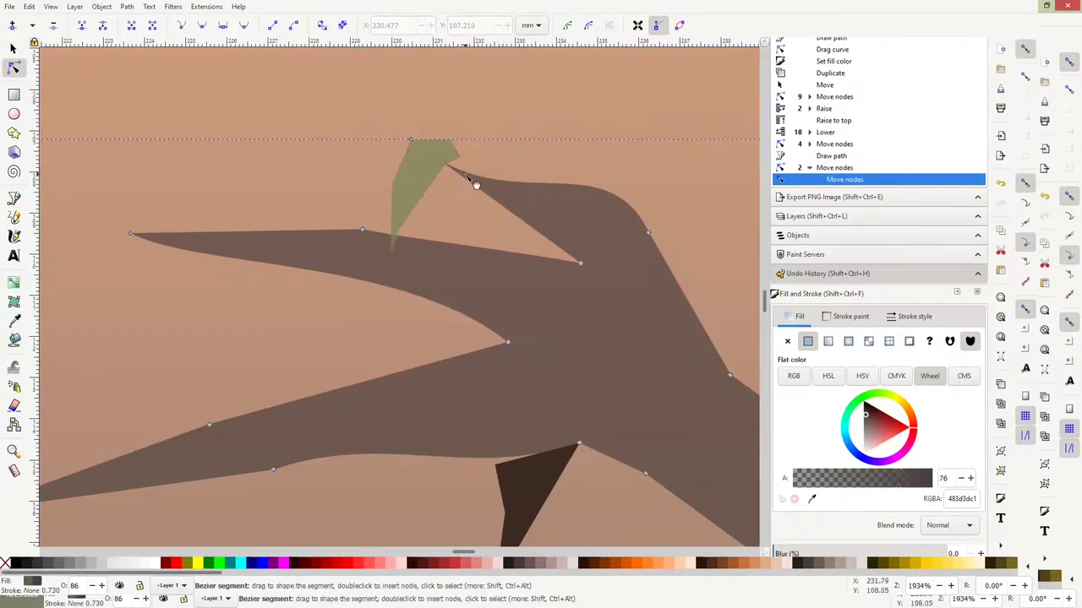
drag(615, 142, 465, 156)
double_click(445, 164)
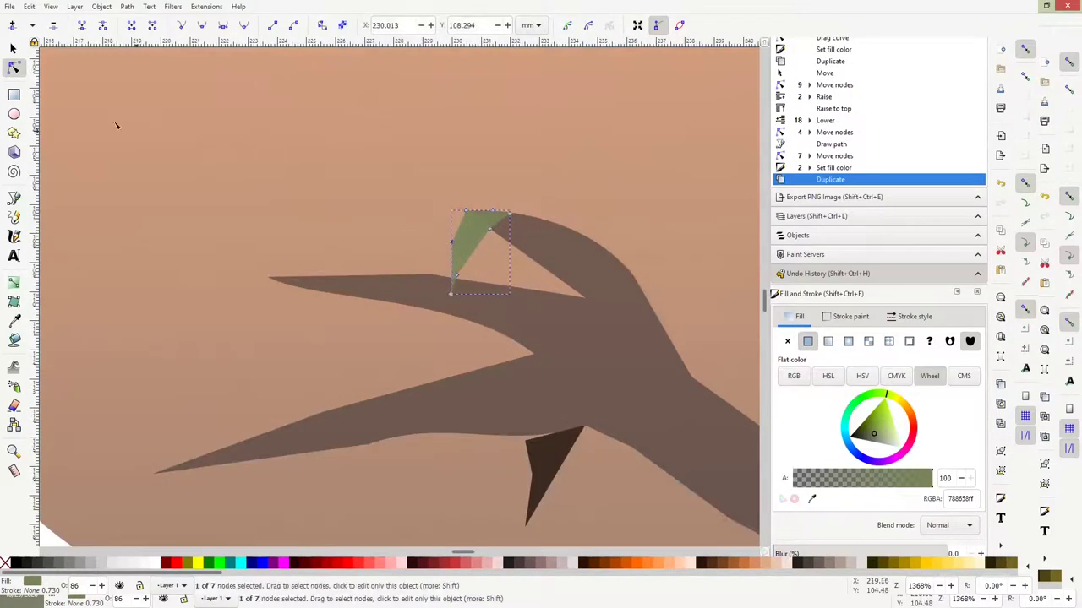
- Move the green leaf copy onto the branch tip and narrow the eye ellipse
mouse_move(490, 228)
mouse_down()
mouse_move(330, 288)
mouse_move(279, 281)
mouse_move(321, 281)
mouse_up()
click(317, 283)
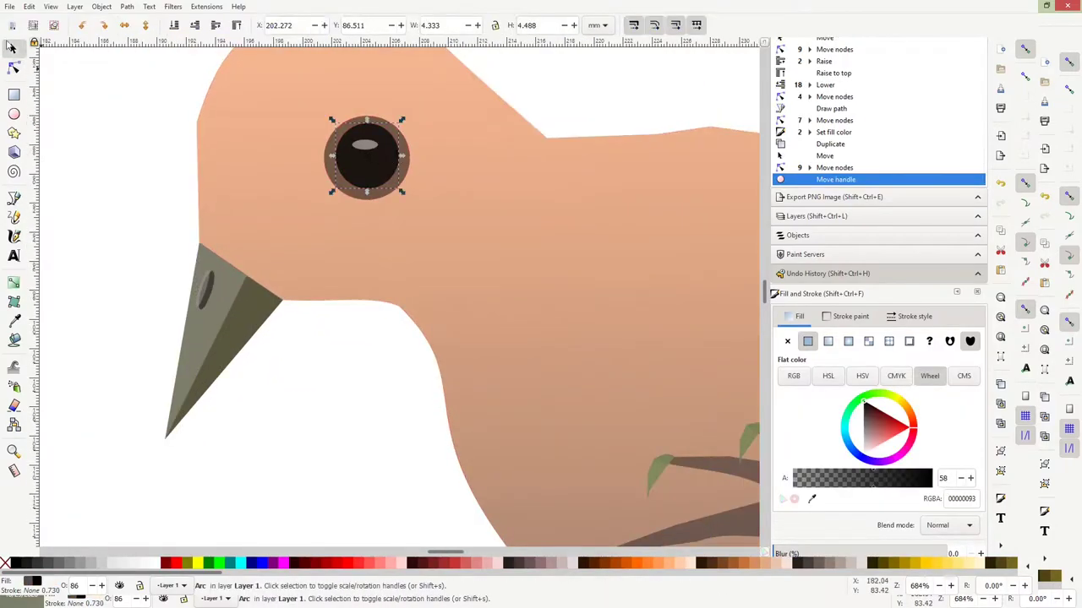
mouse_move(334, 157)
mouse_down()
mouse_move(348, 157)
mouse_move(292, 179)
mouse_up()
key(s)
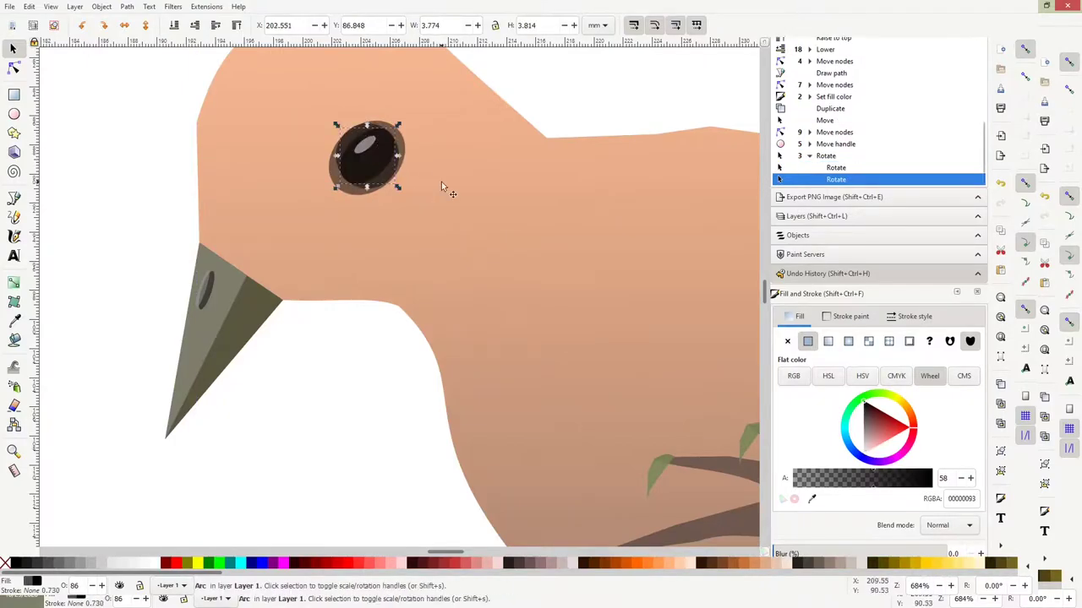
- Rotate the eye slightly and nudge it into place with the arrow keys
mouse_move(399, 125)
mouse_down()
mouse_move(392, 184)
mouse_move(415, 201)
mouse_up()
click(363, 150)
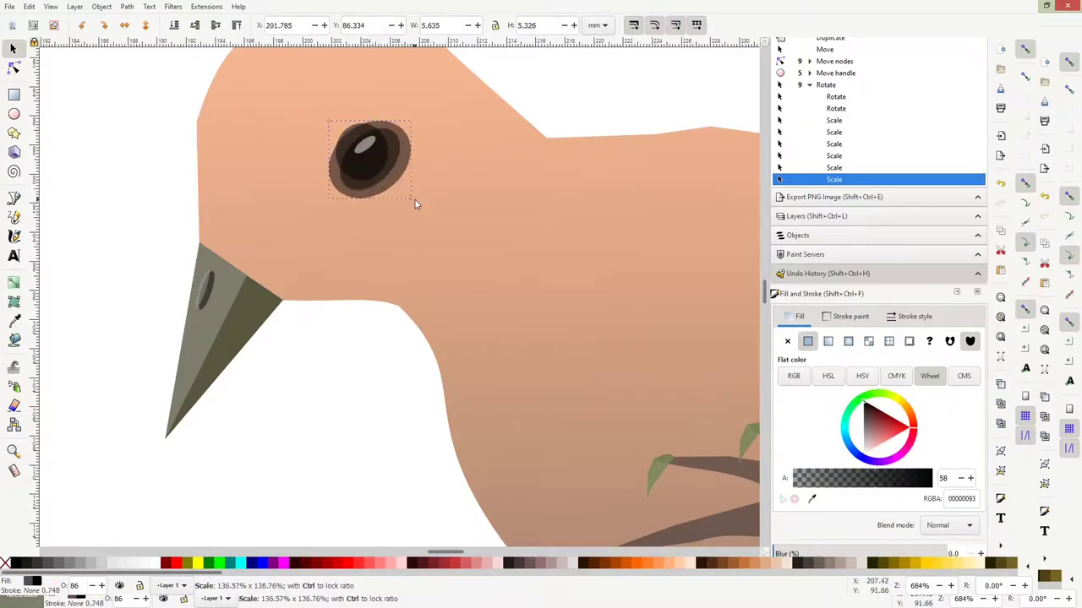
scroll(415, 200, up, 3)
key(Down)
key(Right)
key(Up)
key(Left)
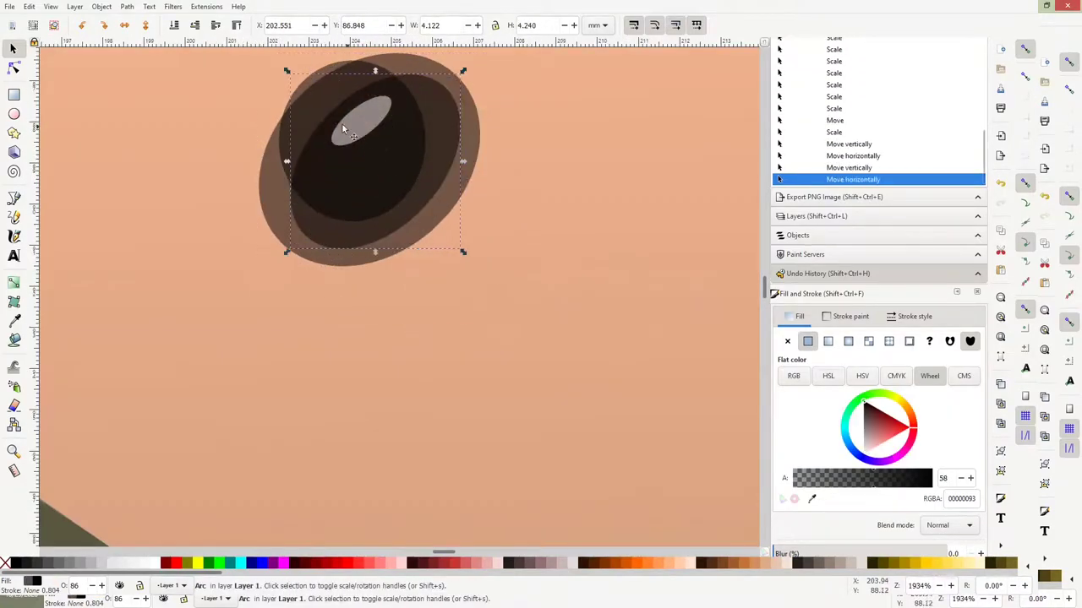
- Shrink the dark pupil and scale the eye ellipse down to fit the head
ctrl+click(396, 123)
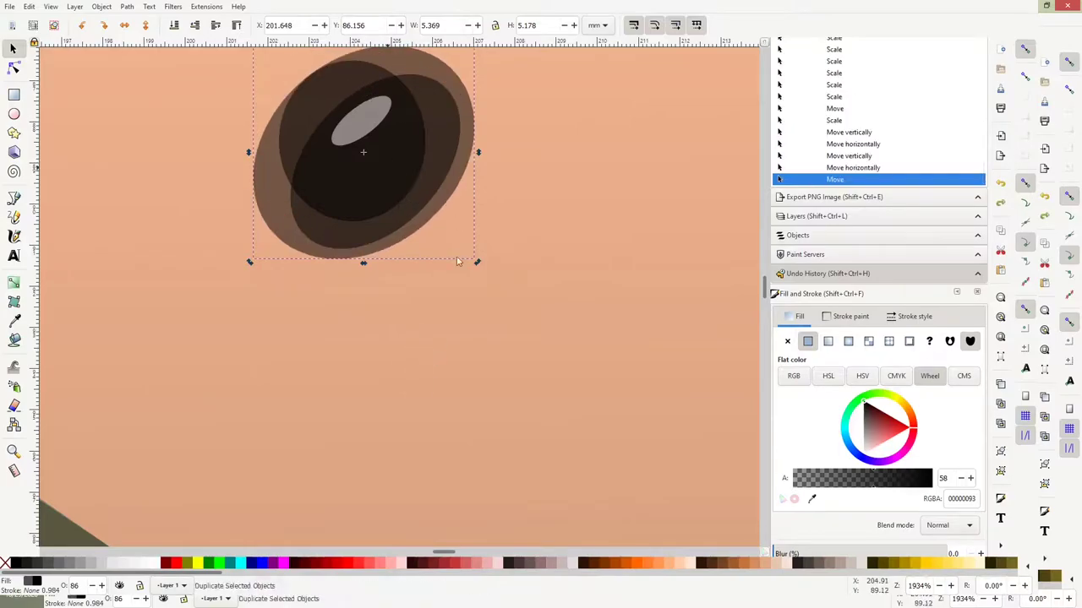
drag(280, 63, 312, 97)
drag(392, 177, 496, 312)
click(394, 88)
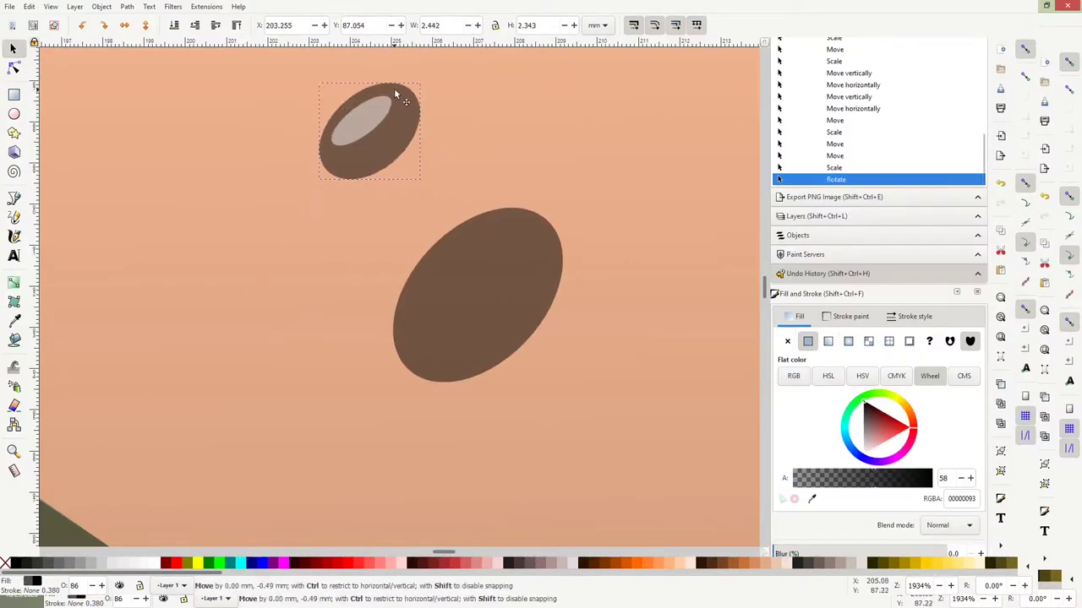
drag(540, 348, 389, 131)
scroll(501, 193, down, 4)
click(486, 185)
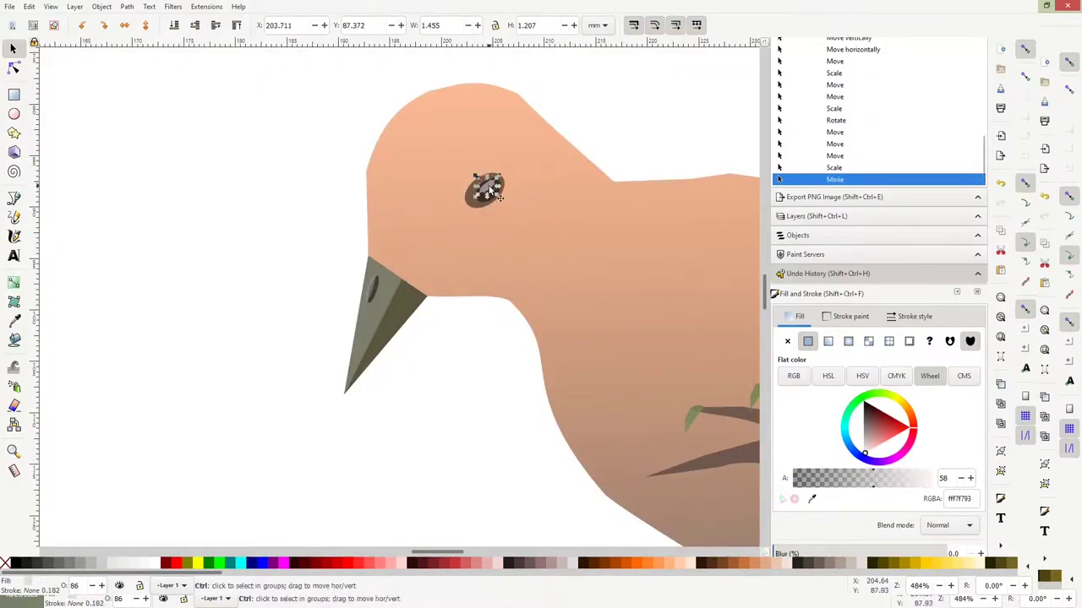
drag(510, 210, 488, 168)
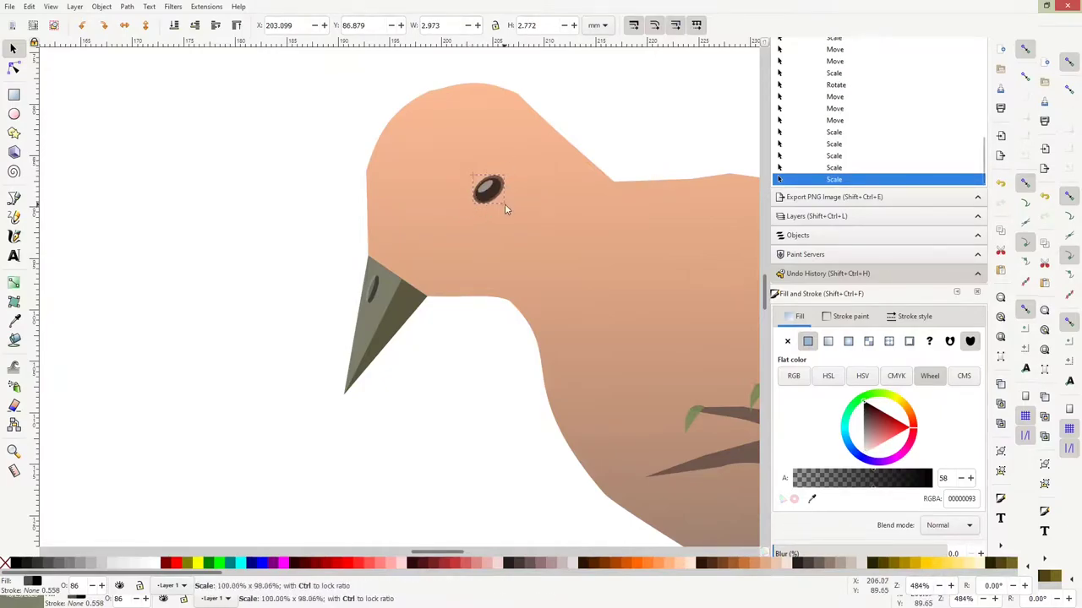
- Select all the eye parts together and nudge them into position on the head
click(472, 173)
scroll(526, 192, down, 3)
scroll(532, 169, up, 4)
click(519, 164)
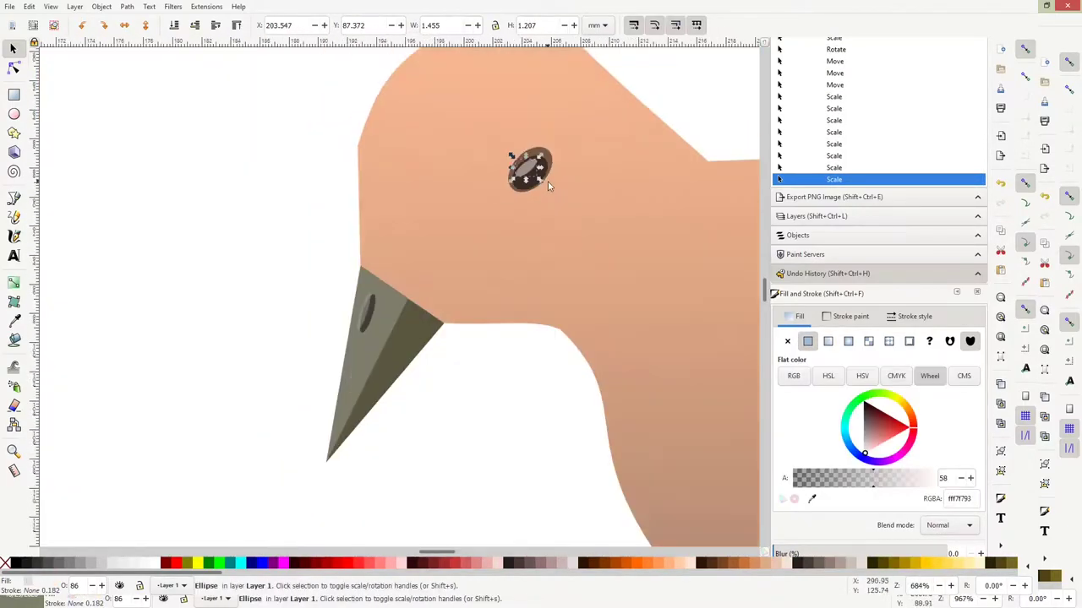
scroll(513, 148, down, 3)
key(Left)
key(Up)
key(Left)
key(Up)
key(Left)
key(Down)
key(Left)
key(Down)
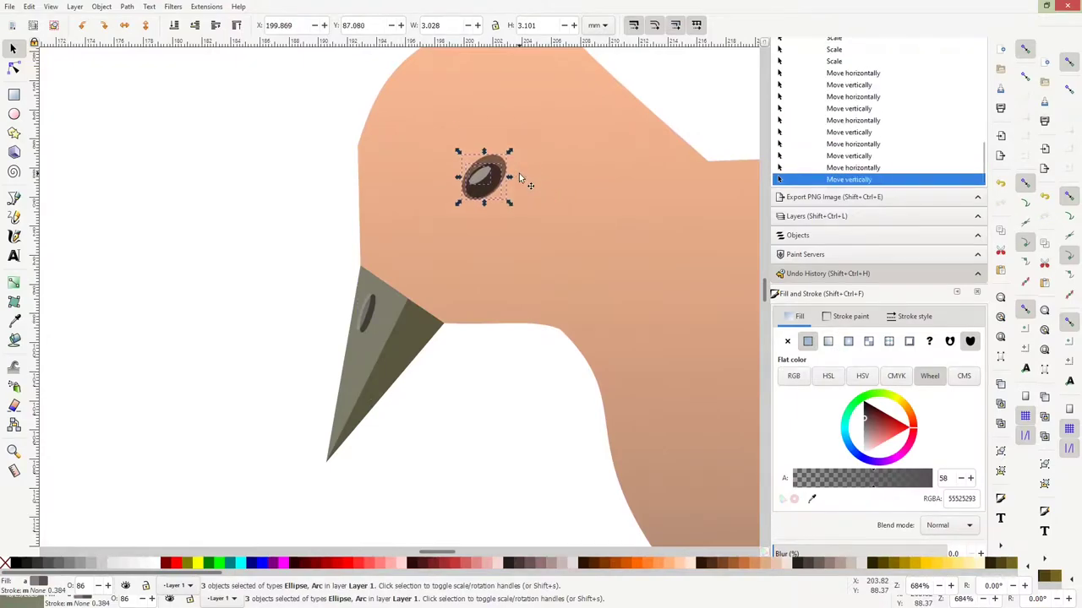
click(563, 196)
key(b)
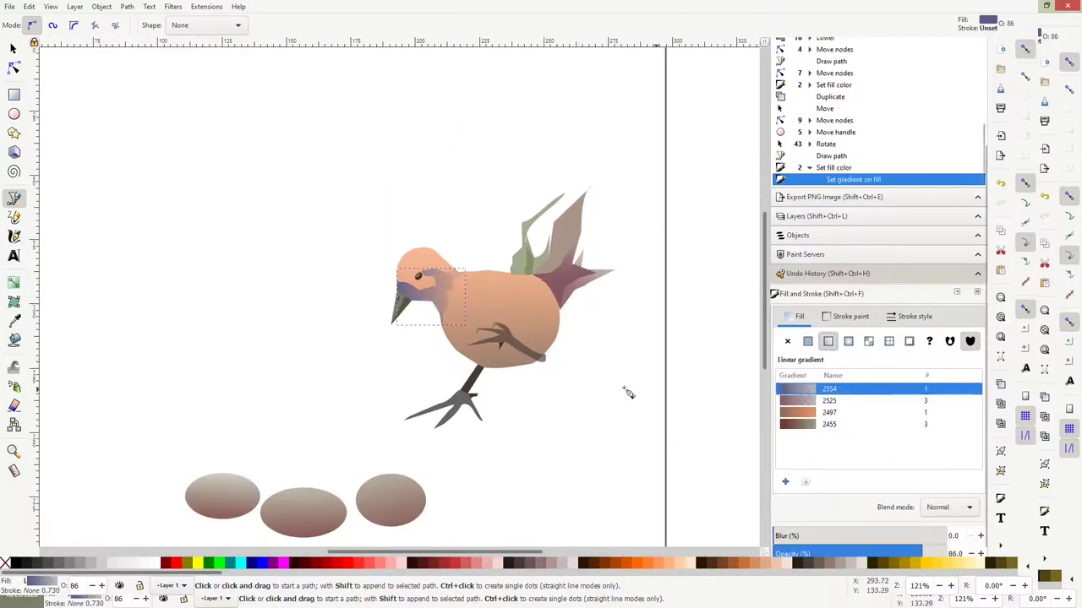
- Give the face mask a linear gradient with a stop shifted from purple to teal
key(g)
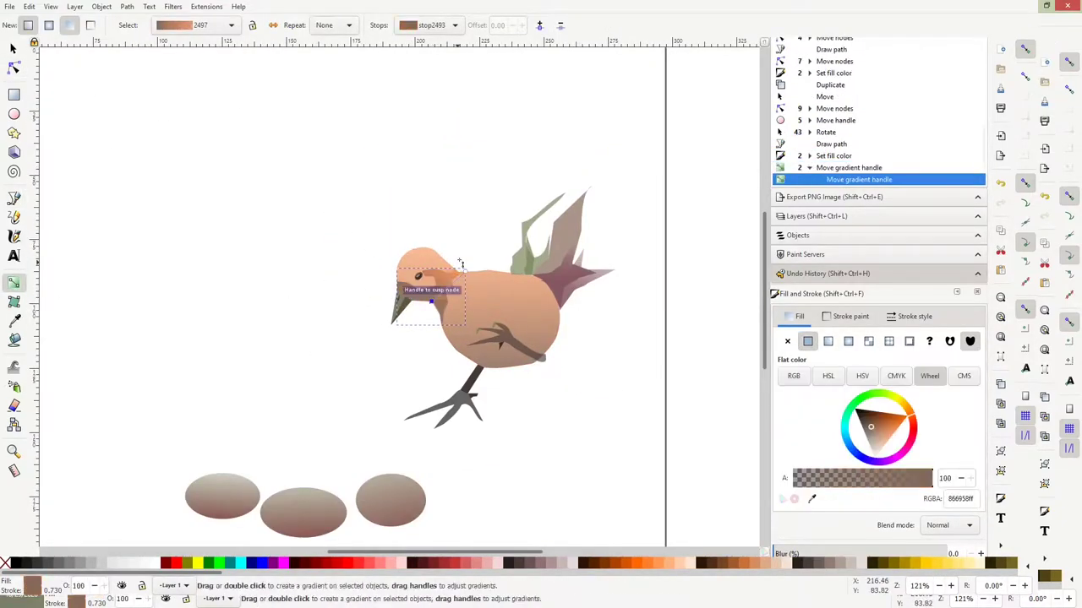
drag(432, 286, 440, 302)
click(887, 417)
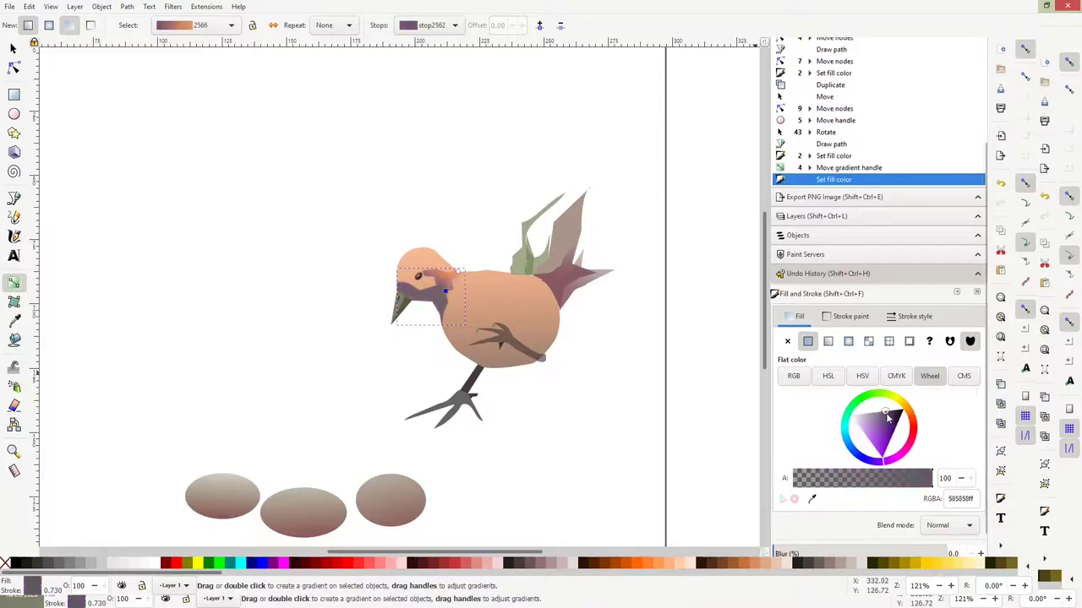
drag(846, 427, 827, 421)
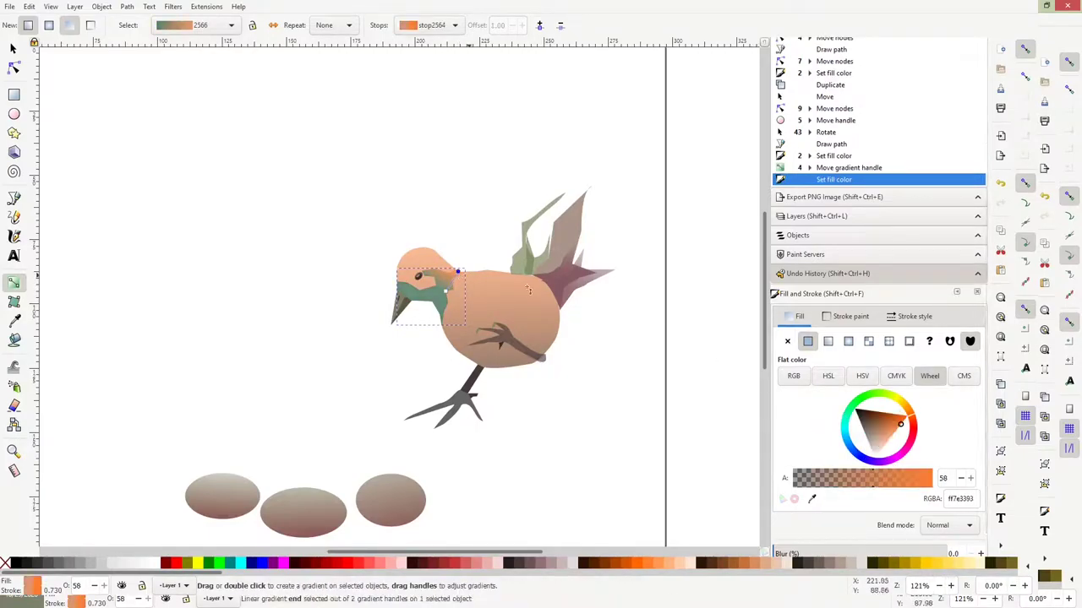
ctrl+scroll(391, 279, up, 1)
ctrl+scroll(391, 278, up, 2)
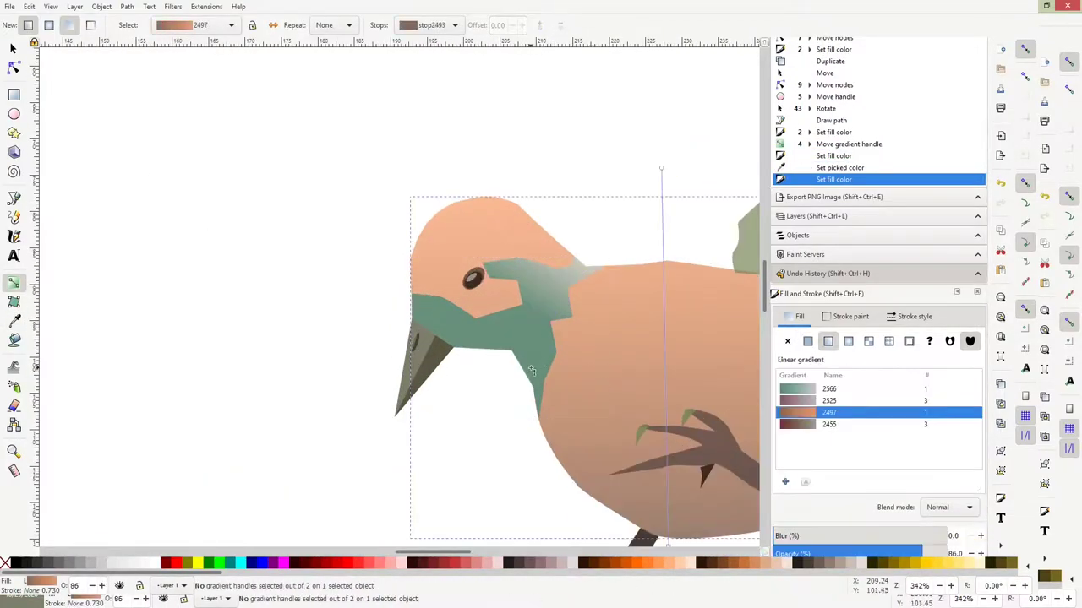
key(n)
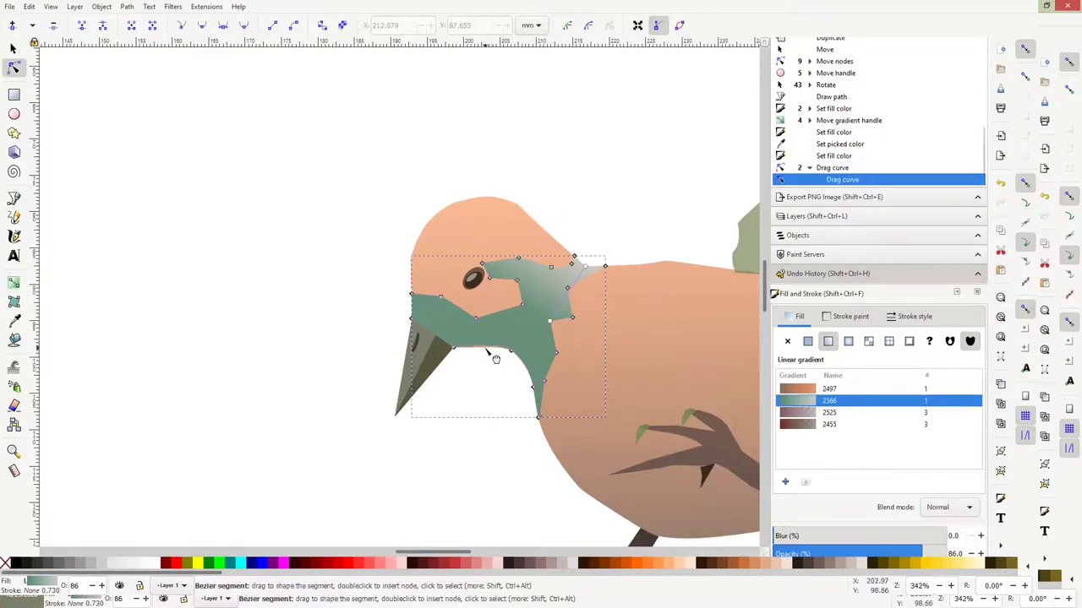
click(473, 365)
- Draw an eye-ring path beside the eye and fill it with a dark red gradient
key(b)
ctrl+scroll(489, 285, up, 2)
click(490, 271)
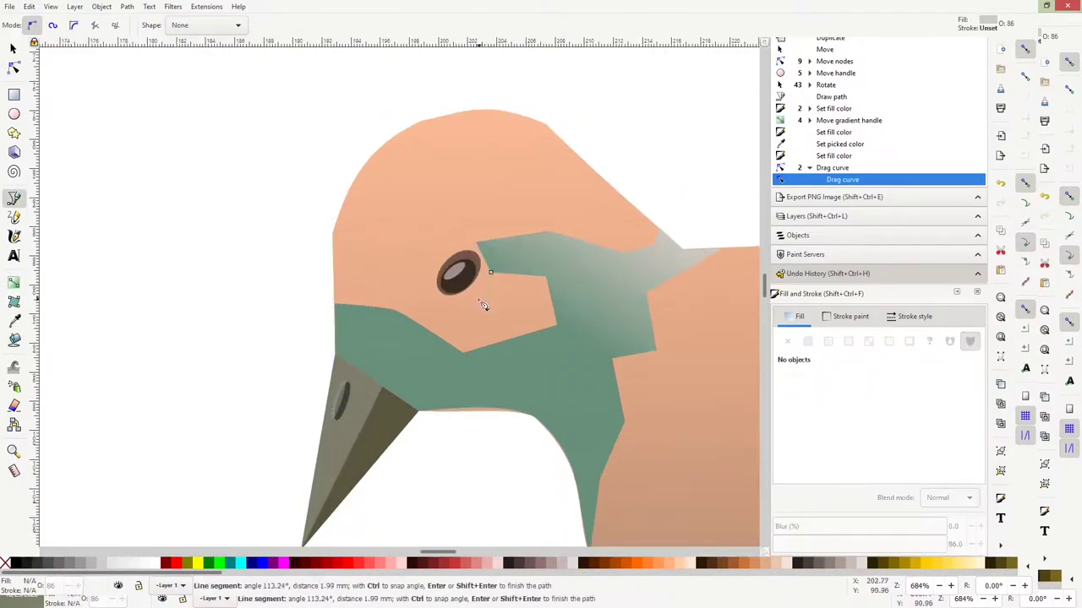
click(490, 272)
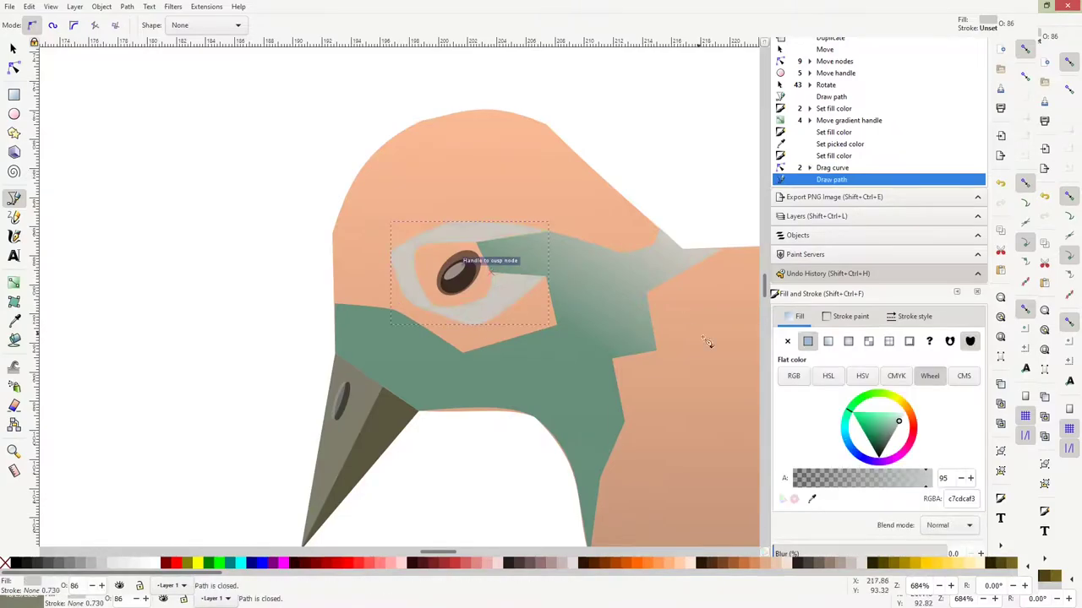
click(828, 342)
click(798, 423)
click(809, 341)
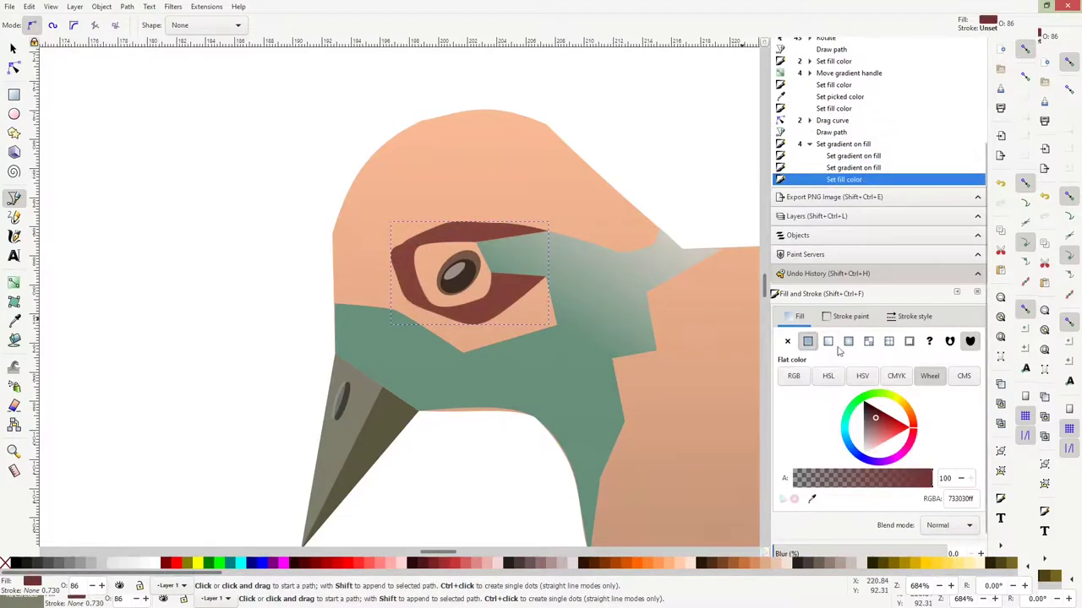
click(828, 341)
click(811, 500)
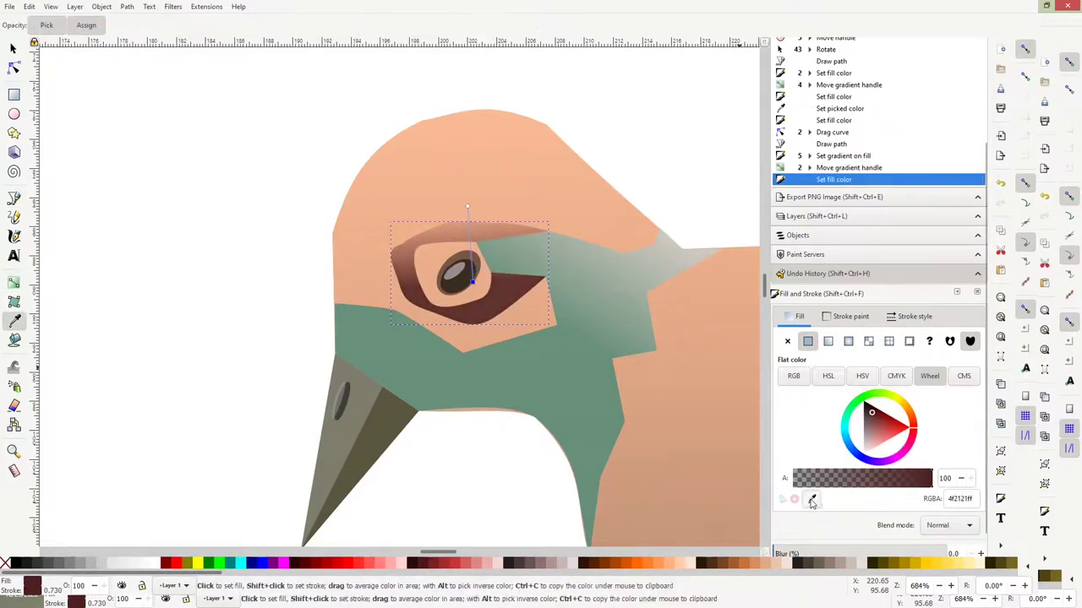
- Sample grey-green for the ring's top gradient stop and curve its outline around the eye
key(g)
click(467, 206)
key(d)
click(477, 231)
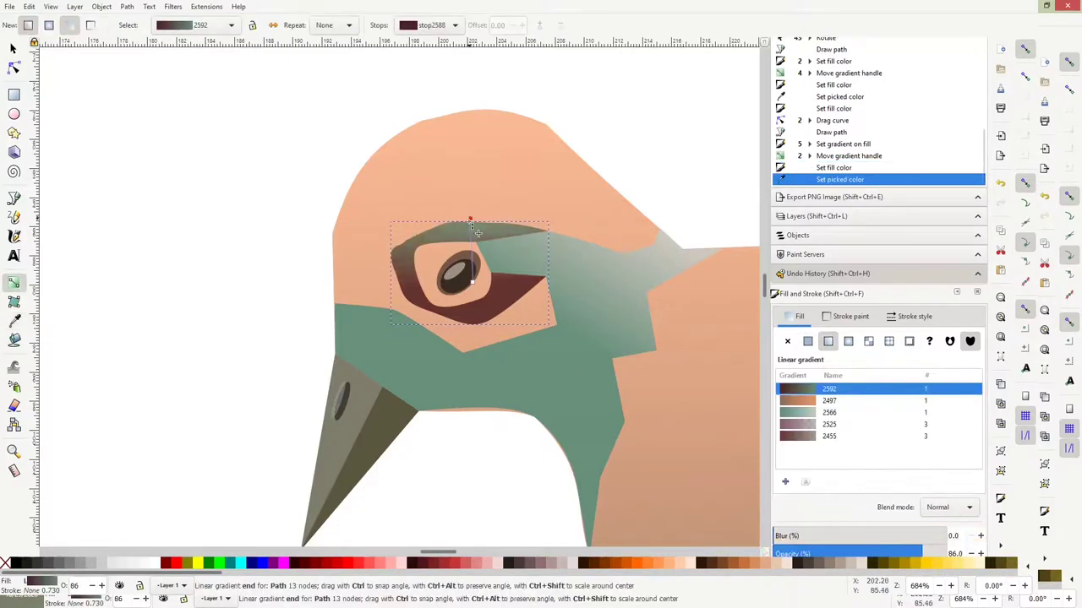
drag(477, 232, 473, 245)
key(n)
drag(394, 269, 402, 280)
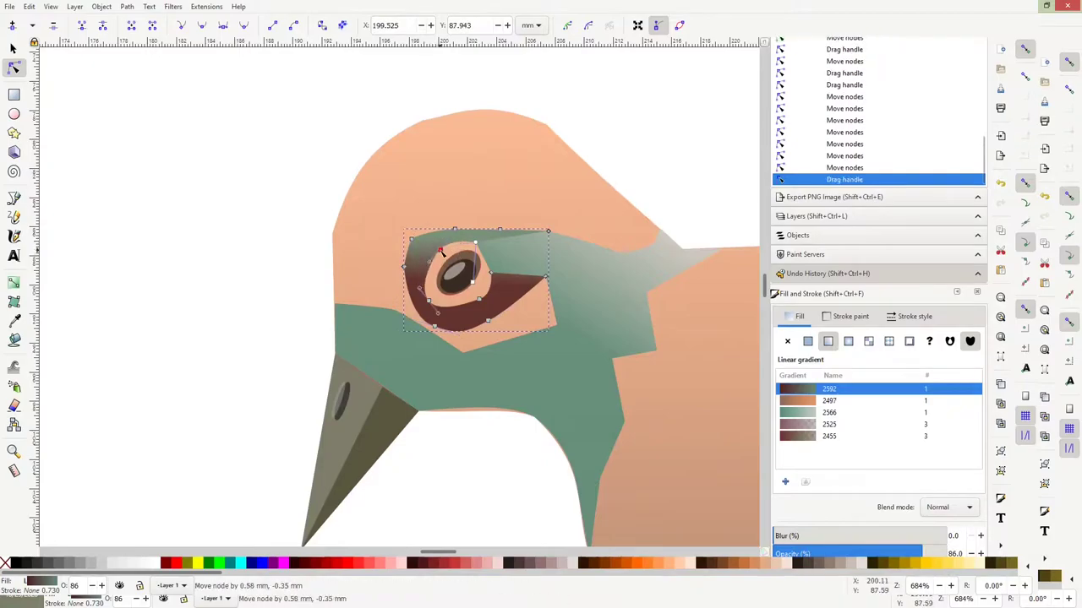
scroll(482, 290, up, 4)
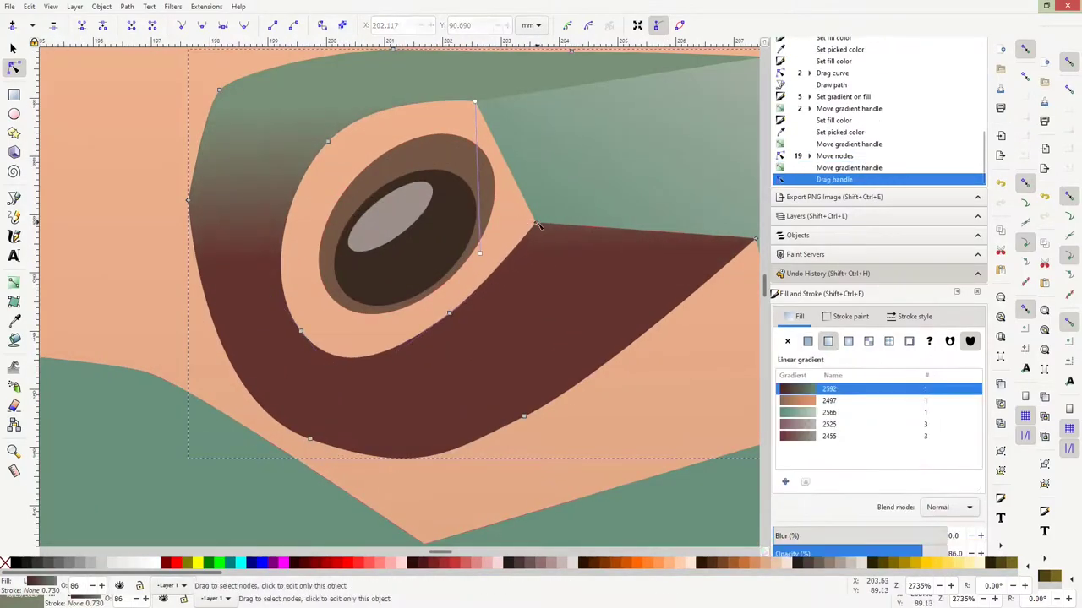
drag(498, 169, 495, 161)
scroll(490, 239, down, 8)
scroll(490, 236, down, 4)
- Reshape the green leaf's points and edges into slender, sharply pointed blades
scroll(449, 255, up, 1)
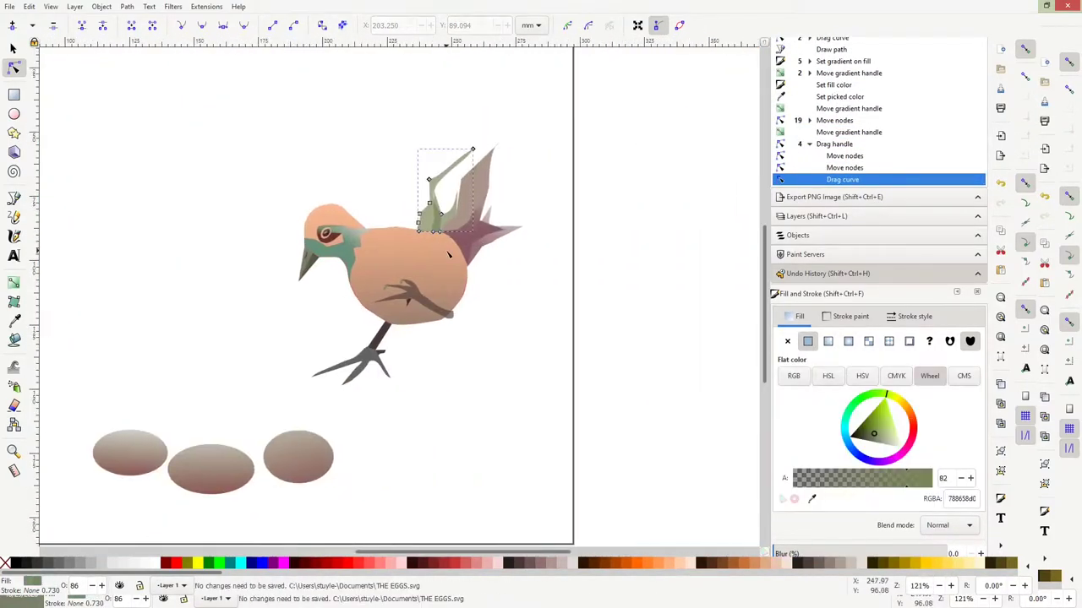
scroll(397, 171, up, 4)
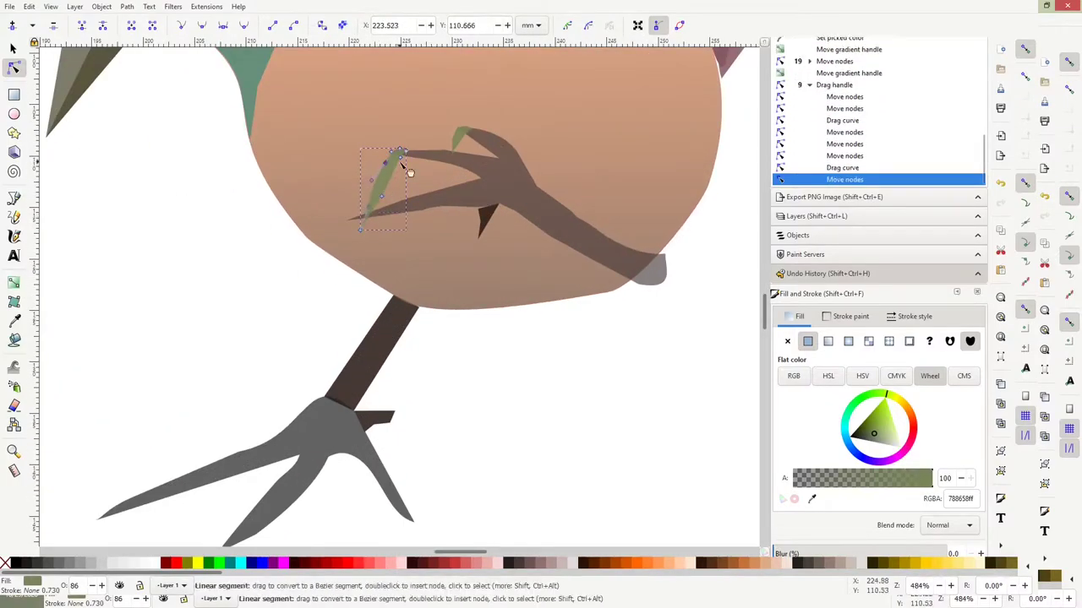
click(470, 140)
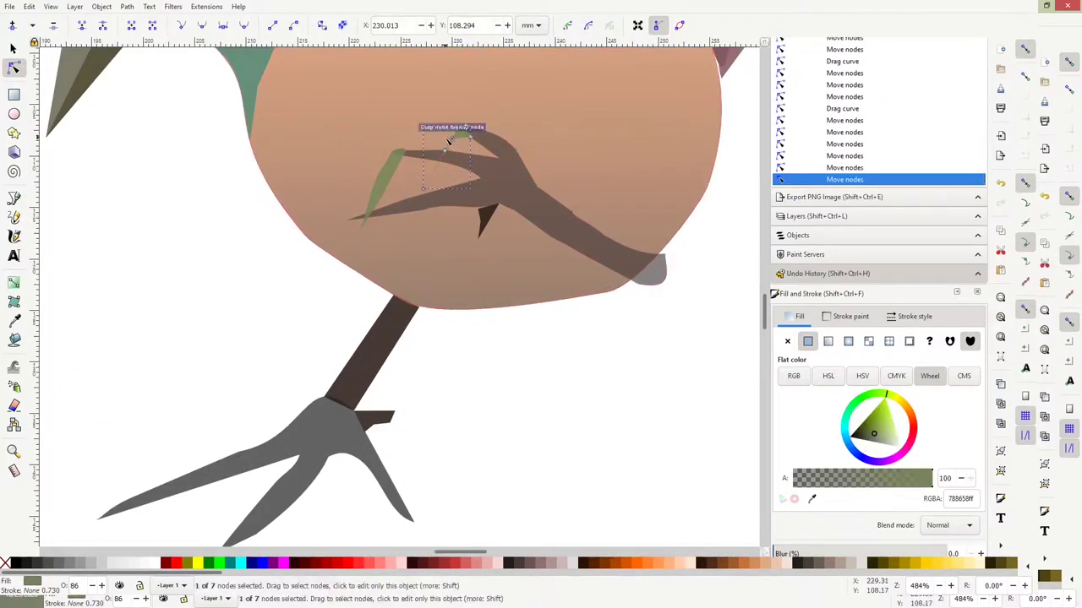
scroll(451, 254, down, 1)
scroll(467, 395, up, 5)
drag(467, 396, 521, 426)
drag(446, 346, 486, 368)
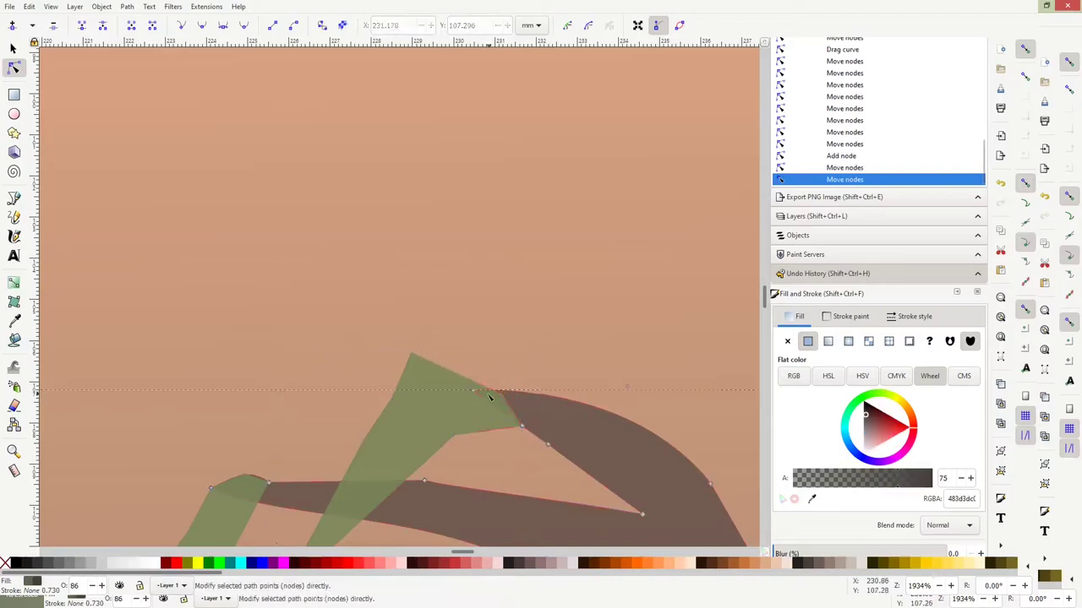
click(411, 353)
mouse_move(443, 330)
mouse_down()
mouse_move(439, 306)
mouse_move(401, 304)
mouse_up()
click(401, 306)
drag(356, 372, 341, 359)
drag(378, 323, 376, 313)
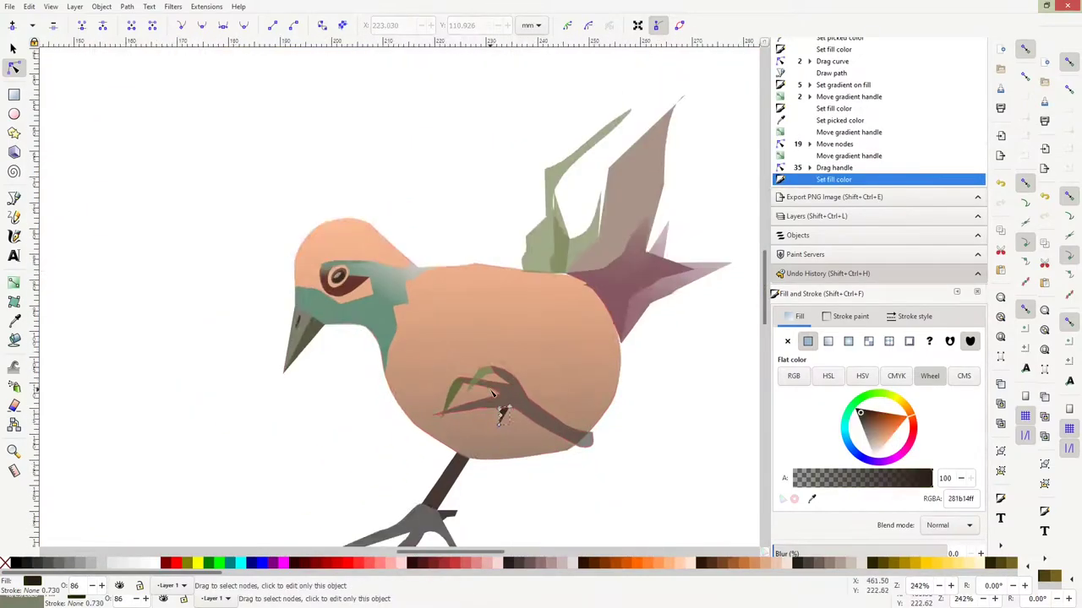
- Draw a page-sized rectangle and give it a radial gradient fill
key(5)
key(r)
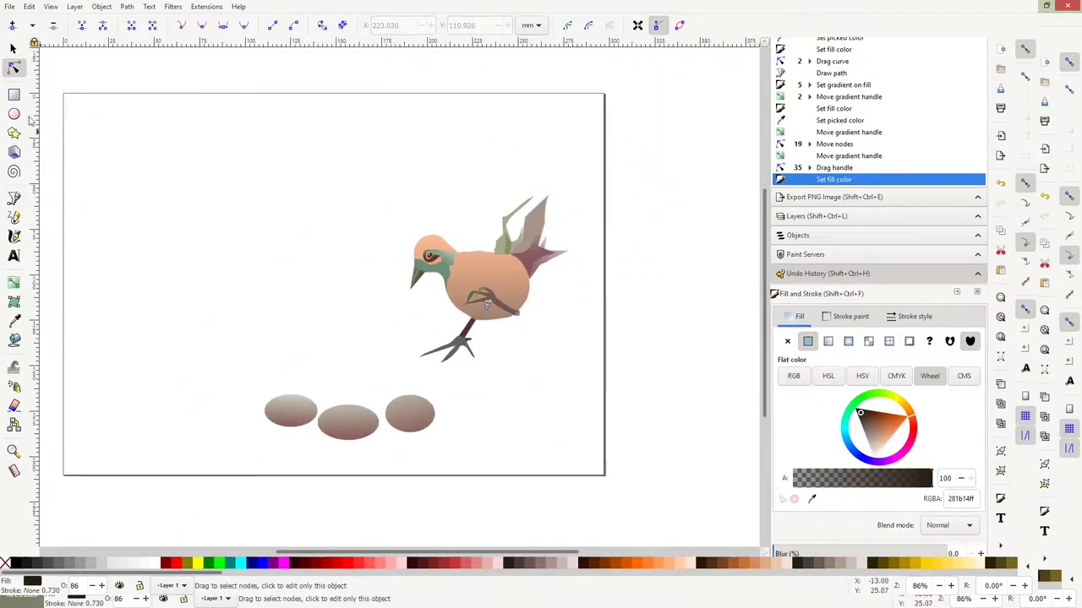
drag(64, 94, 603, 475)
click(879, 427)
click(848, 341)
mouse_move(603, 283)
mouse_down()
mouse_move(366, 285)
mouse_move(604, 411)
mouse_move(603, 254)
mouse_move(588, 280)
mouse_up()
- Make the gradient fade to near-black at the edges, with its glow centred toward the bird
key(g)
click(873, 425)
mouse_move(338, 290)
mouse_down()
mouse_move(541, 278)
mouse_move(408, 341)
mouse_move(191, 289)
mouse_move(557, 334)
mouse_move(527, 338)
mouse_up()
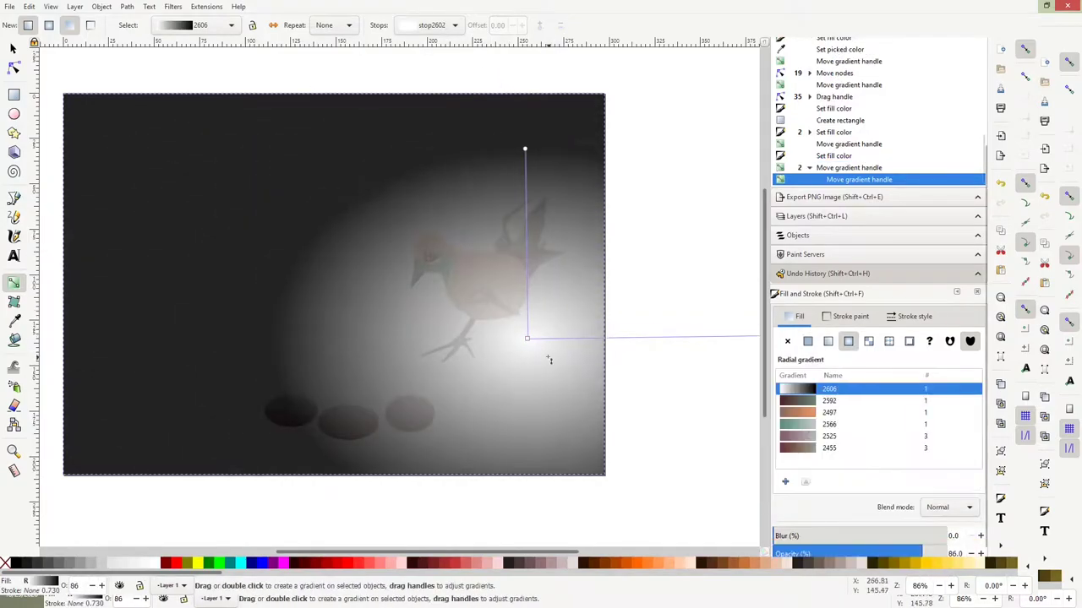
click(855, 438)
- Send the background rectangle to the bottom, behind the bird and eggs
key(s)
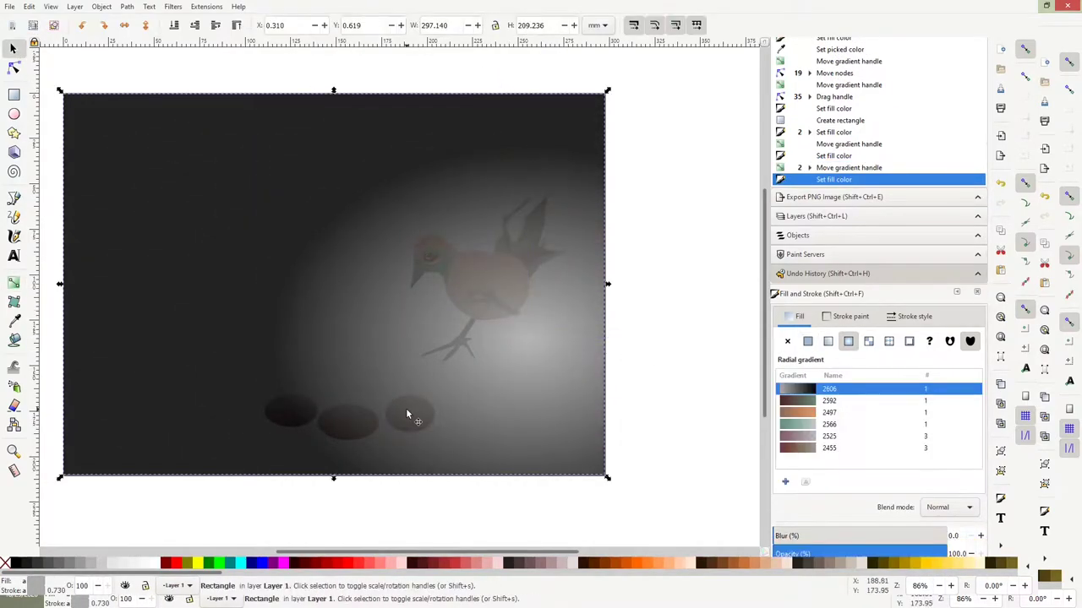
key(End)
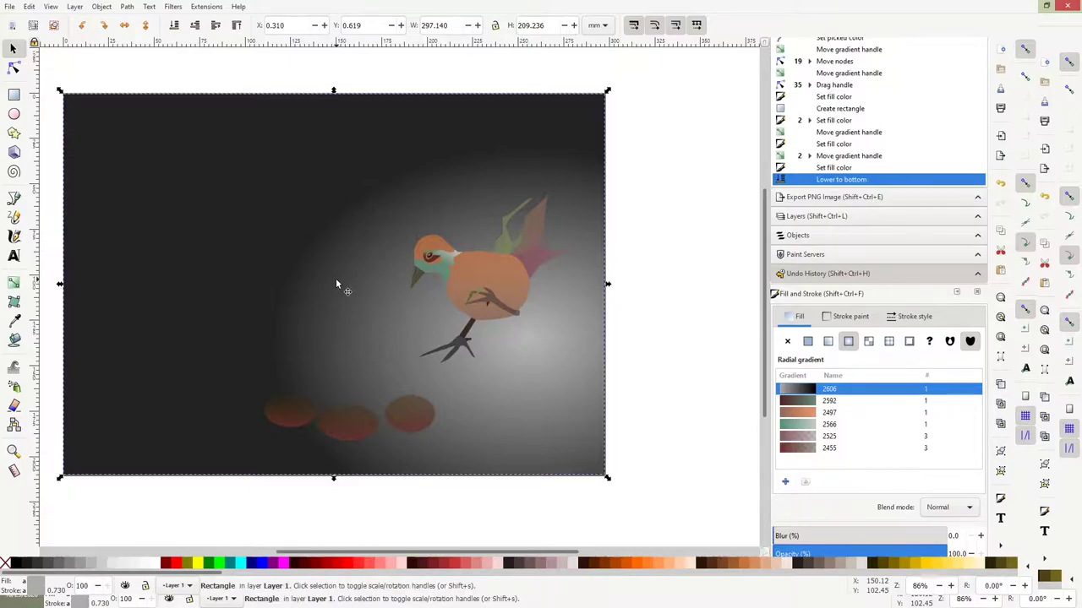
ctrl+scroll(340, 407, up, 3)
click(535, 447)
- Duplicate the right egg, place the copy behind it, and make it white
key(g)
key(s)
key(ctrl+d)
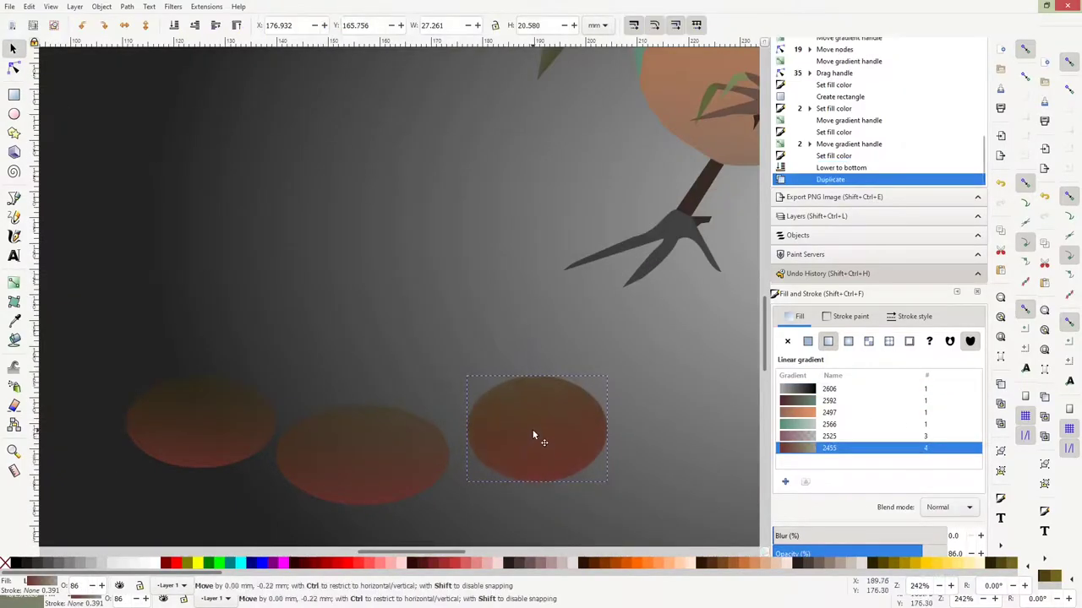
click(807, 340)
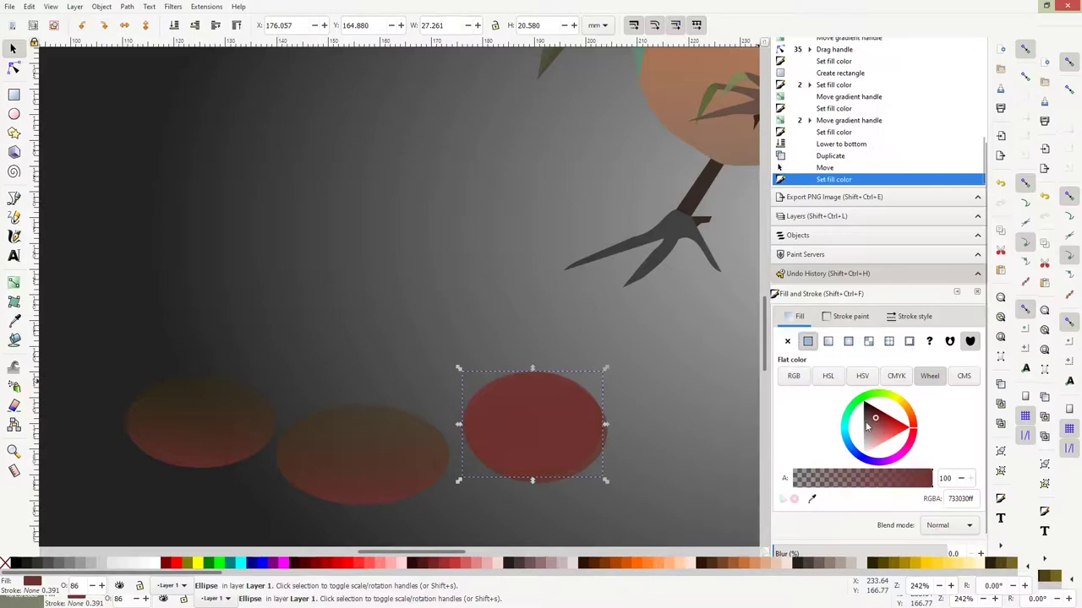
click(195, 26)
drag(900, 432, 862, 454)
- Place a widened white rim copy behind the middle egg, raised so it shows
key(ctrl+d)
mouse_move(604, 414)
mouse_down()
mouse_move(437, 441)
mouse_move(447, 446)
mouse_up()
key(Page_Down)
drag(378, 406, 213, 363)
- Add a white rim behind the left egg and enlarge that egg slightly
key(ctrl+d)
key(Page_Down)
click(150, 404)
drag(116, 369, 111, 366)
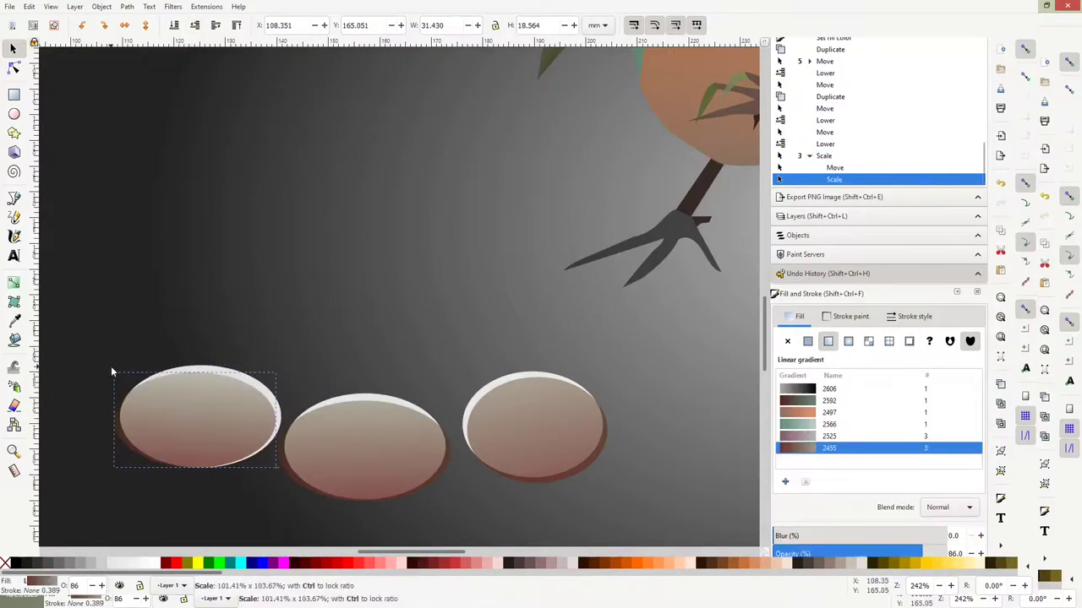
scroll(442, 334, down, 4)
scroll(552, 282, up, 2)
scroll(597, 247, up, 10)
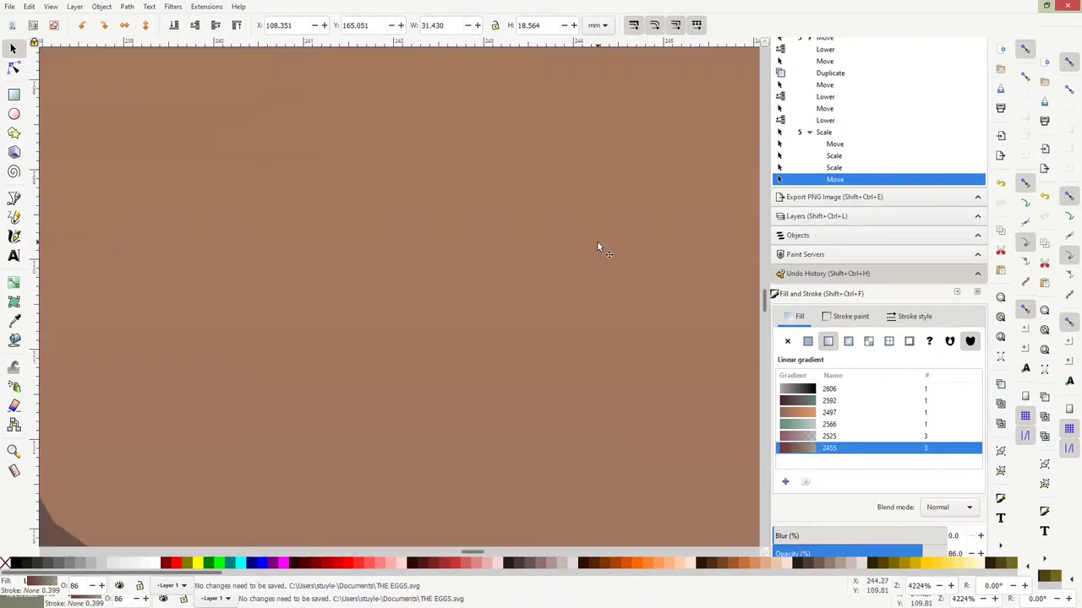
scroll(597, 247, down, 10)
scroll(394, 338, up, 3)
scroll(550, 251, up, 2)
- Reshape the green wing into a larger upward curve with teal fill 487a70
scroll(550, 251, down, 2)
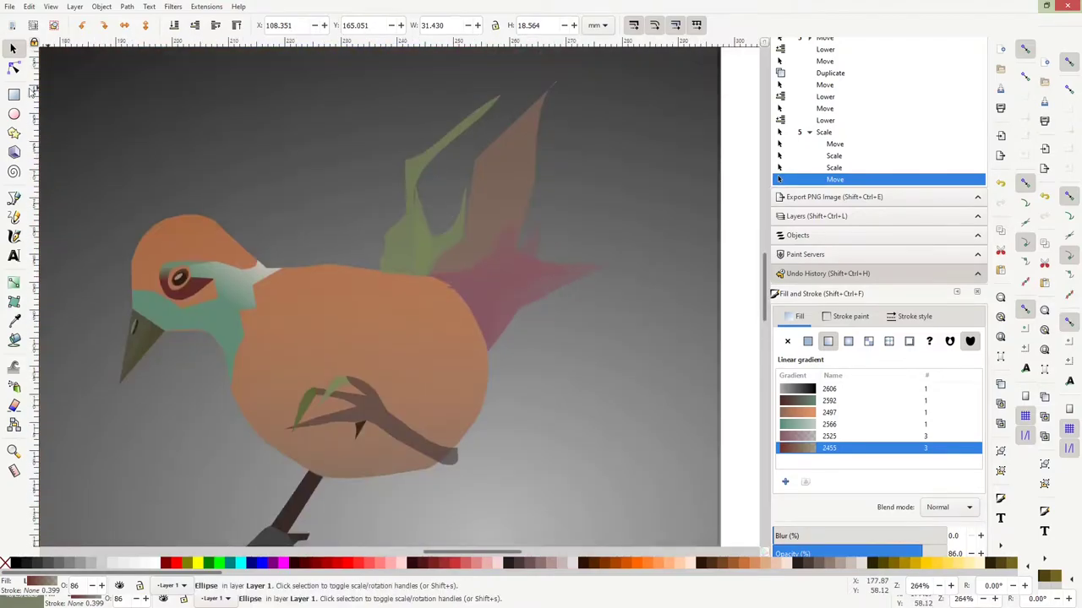
key(n)
click(434, 181)
drag(434, 180, 408, 163)
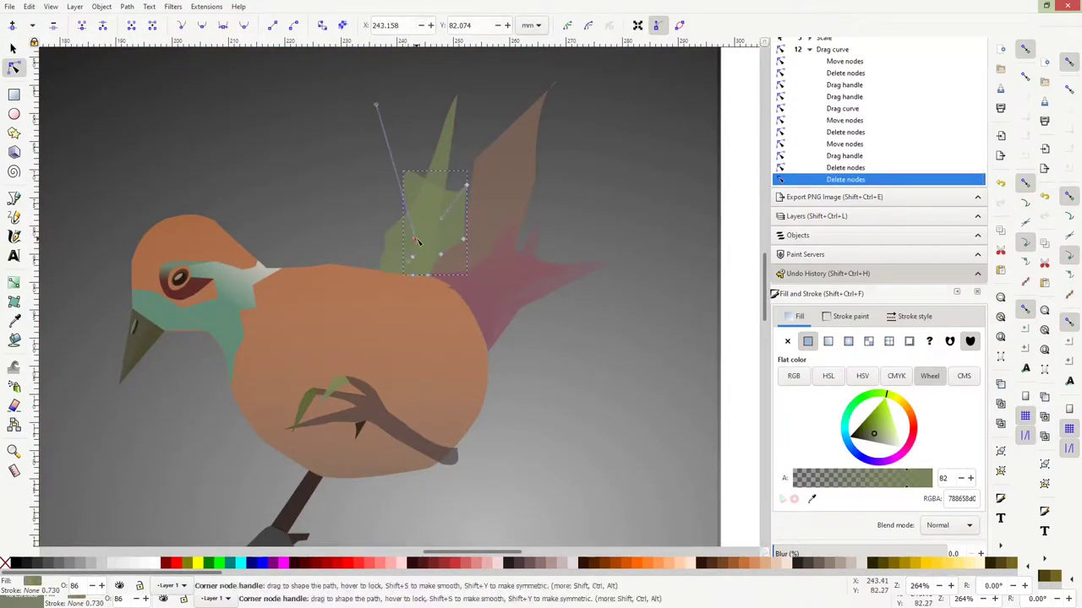
drag(465, 184, 571, 72)
drag(886, 395, 845, 423)
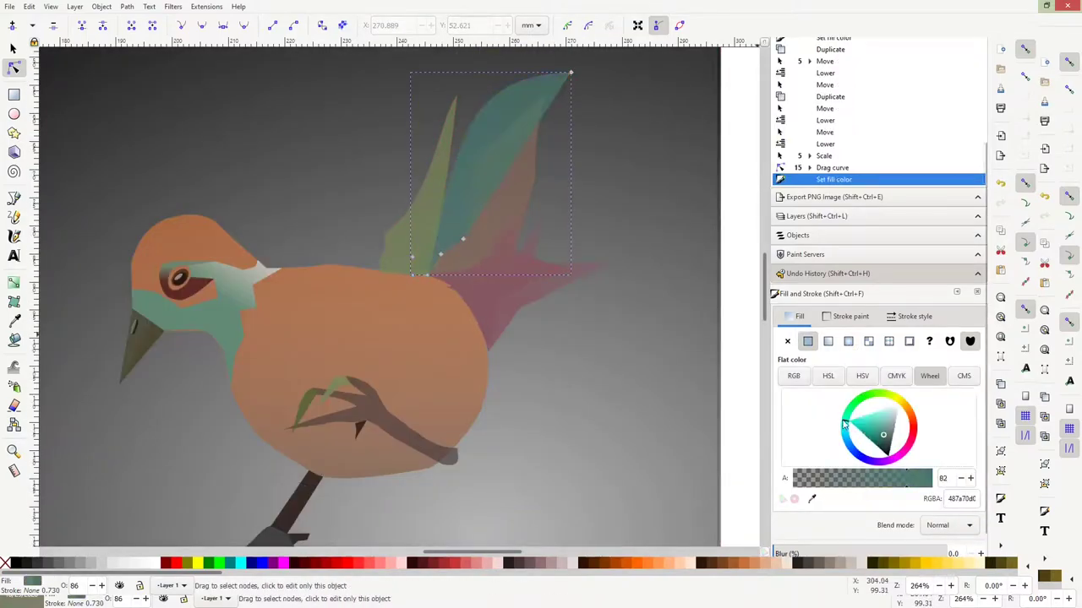
scroll(568, 311, down, 2)
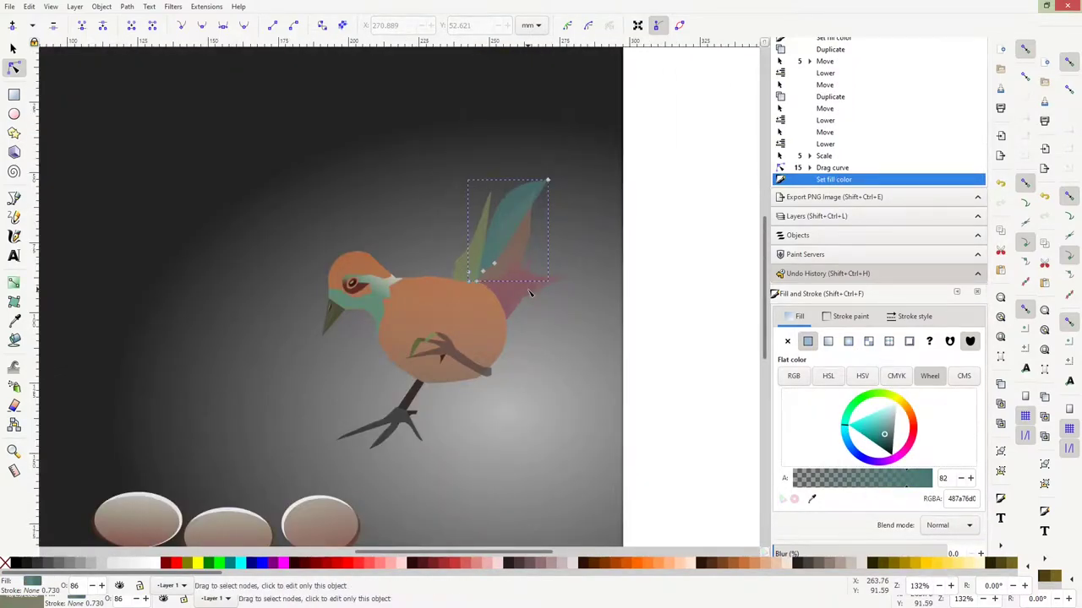
scroll(530, 293, up, 3)
- Draw a curved teal tail feather beside the body and refine its tip and edges
key(b)
click(488, 272)
click(661, 384)
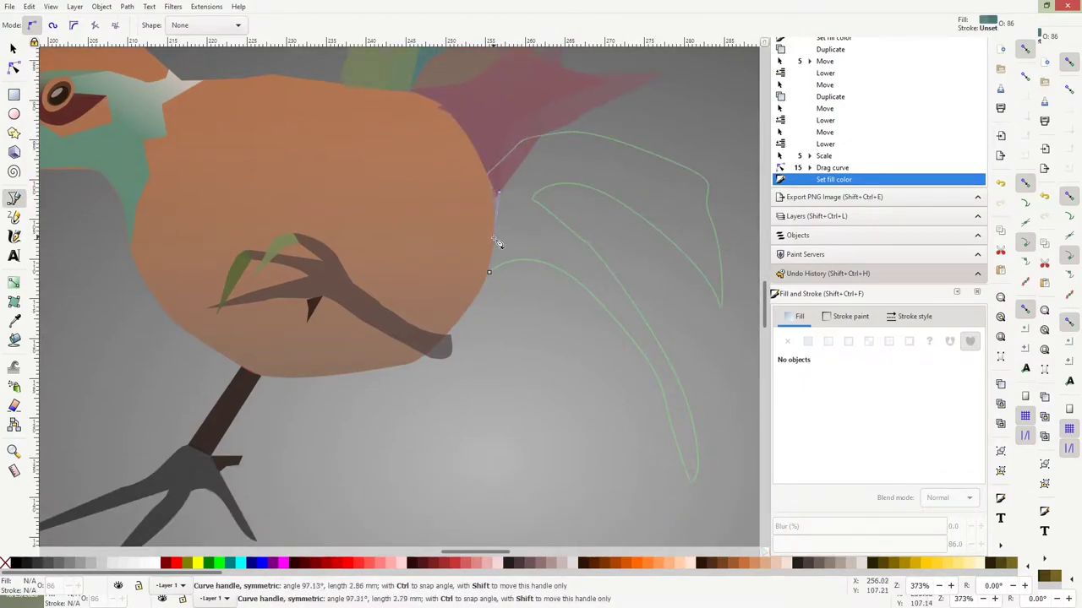
drag(498, 244, 498, 245)
key(n)
drag(668, 406, 695, 488)
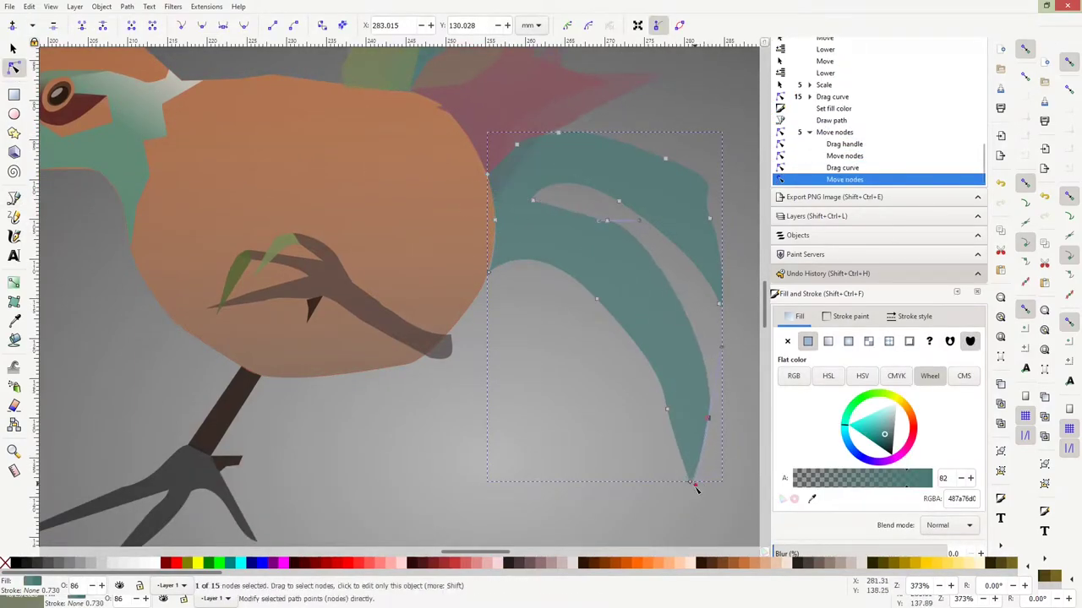
mouse_move(622, 334)
mouse_down()
mouse_move(599, 282)
mouse_move(670, 393)
mouse_up()
drag(708, 218, 728, 222)
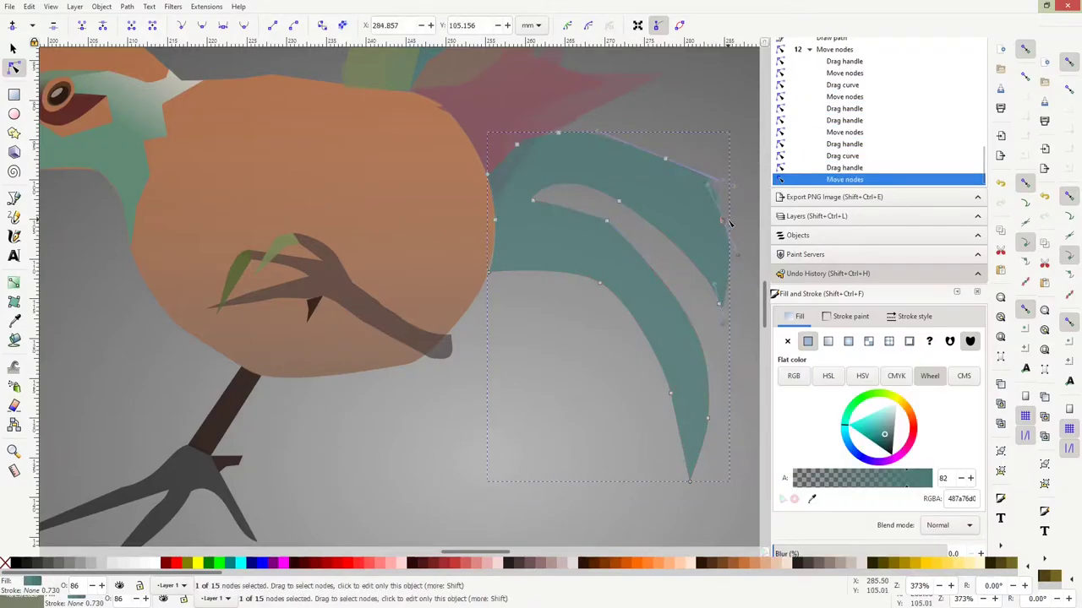
- Duplicate the feather, move the copy down-left, and reshape its right edge
key(s)
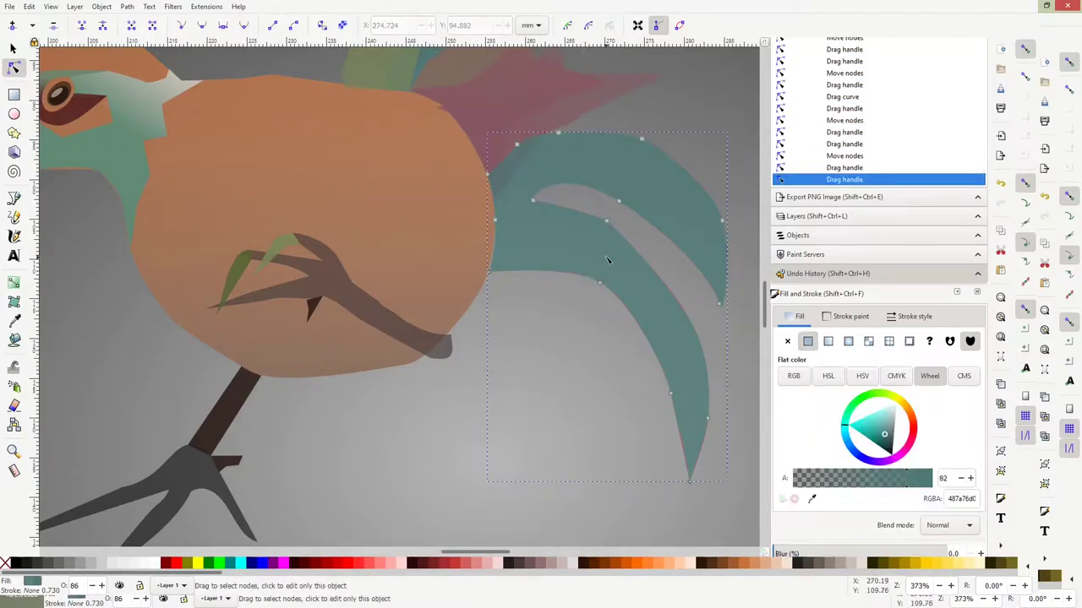
key(ctrl+d)
drag(603, 268, 565, 330)
drag(689, 196, 708, 243)
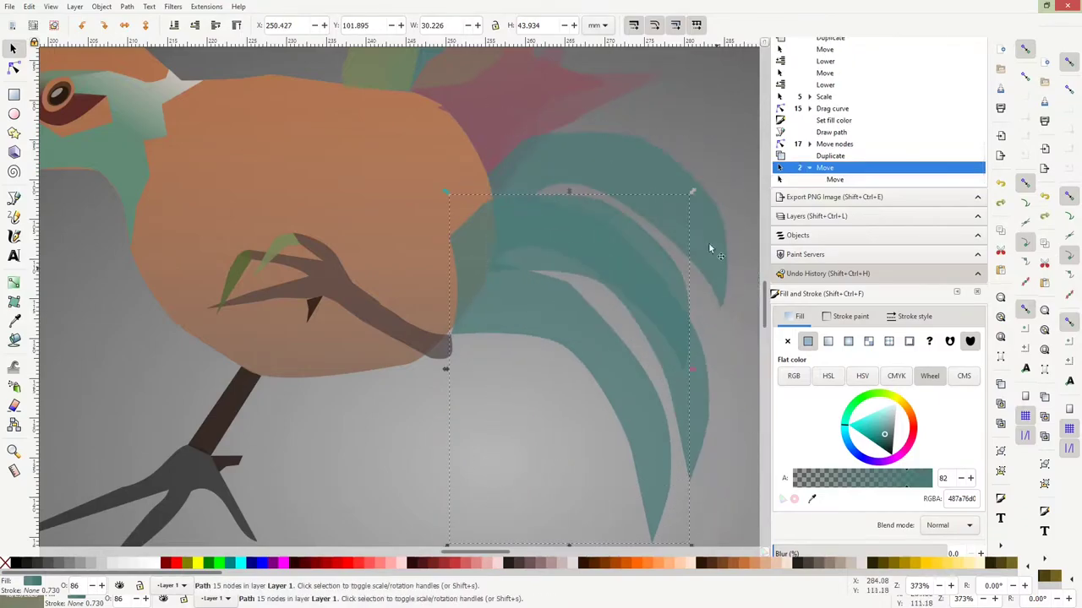
scroll(708, 338, down, 3)
mouse_move(673, 459)
mouse_down()
mouse_move(600, 250)
mouse_move(544, 307)
mouse_up()
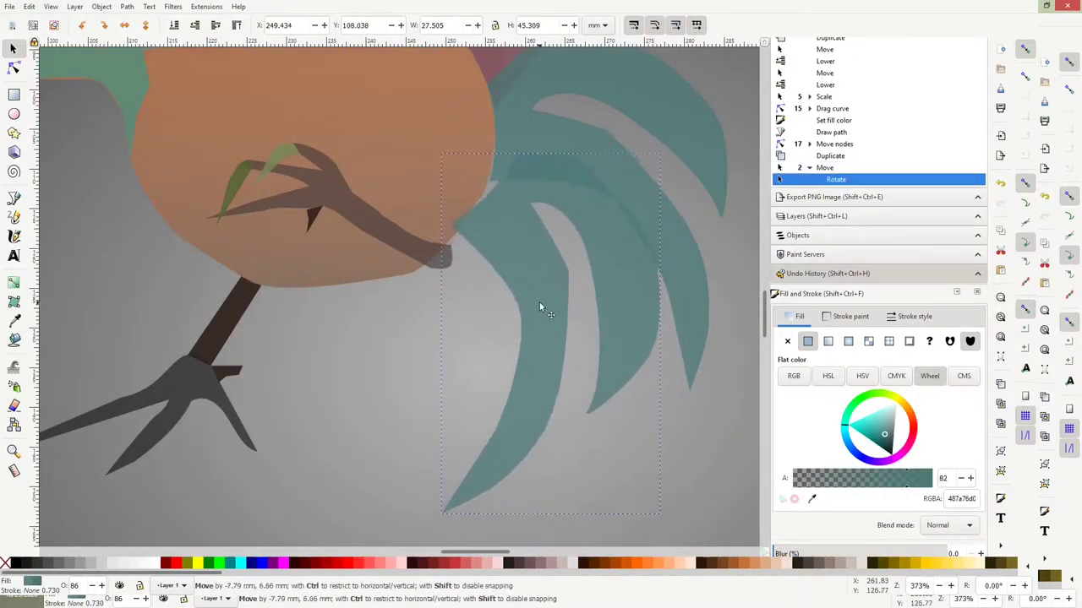
key(n)
drag(505, 188, 494, 202)
drag(649, 249, 670, 252)
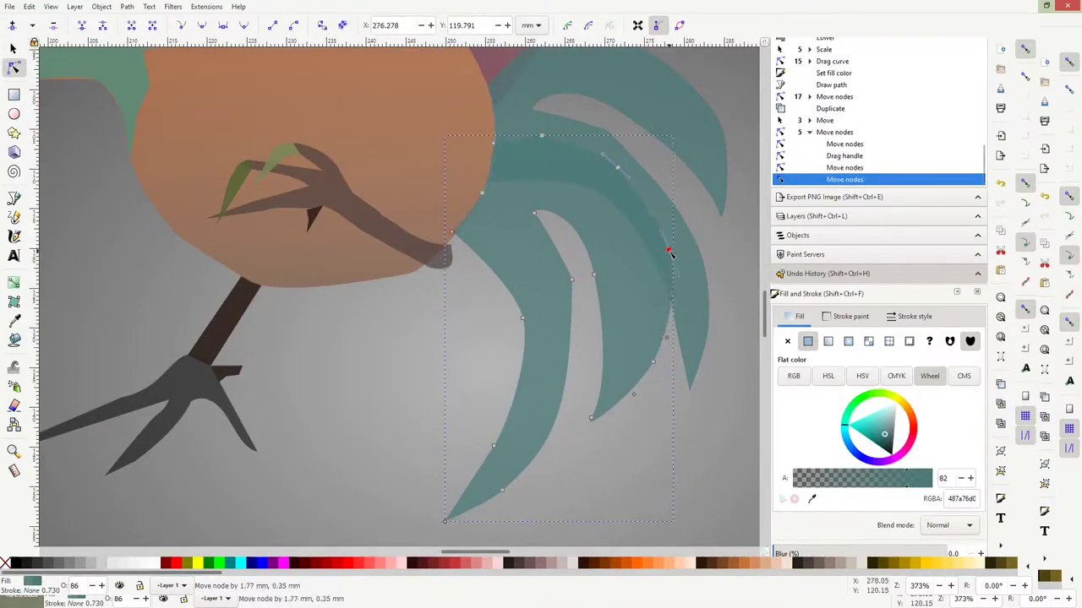
scroll(597, 103, up, 4)
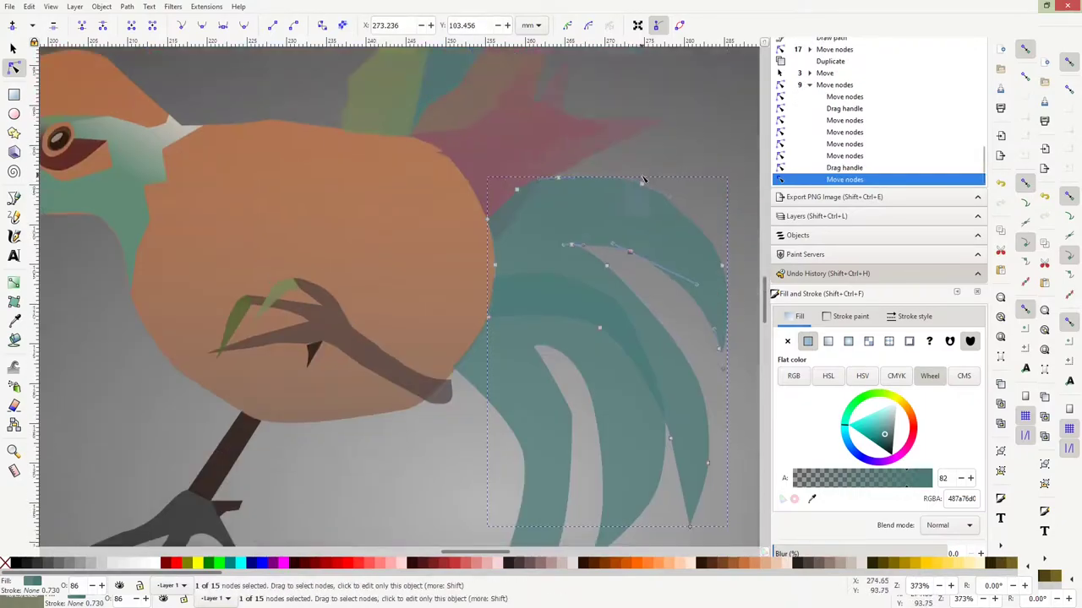
- Adjust the pink tail's outline and stretch its gradient upward
click(606, 158)
drag(608, 172, 616, 179)
scroll(574, 246, up, 4)
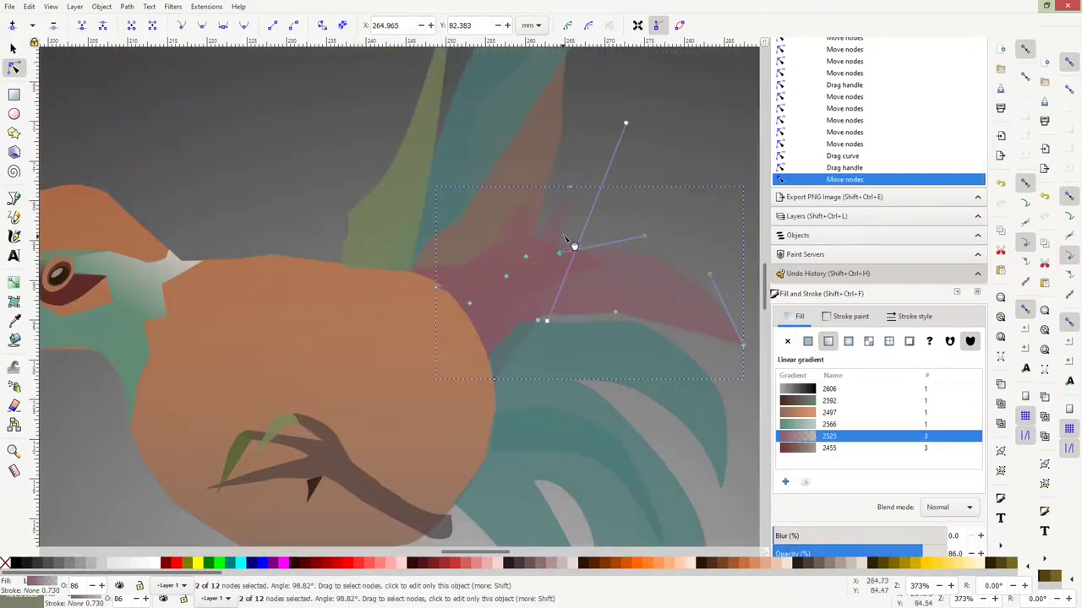
drag(542, 169, 589, 85)
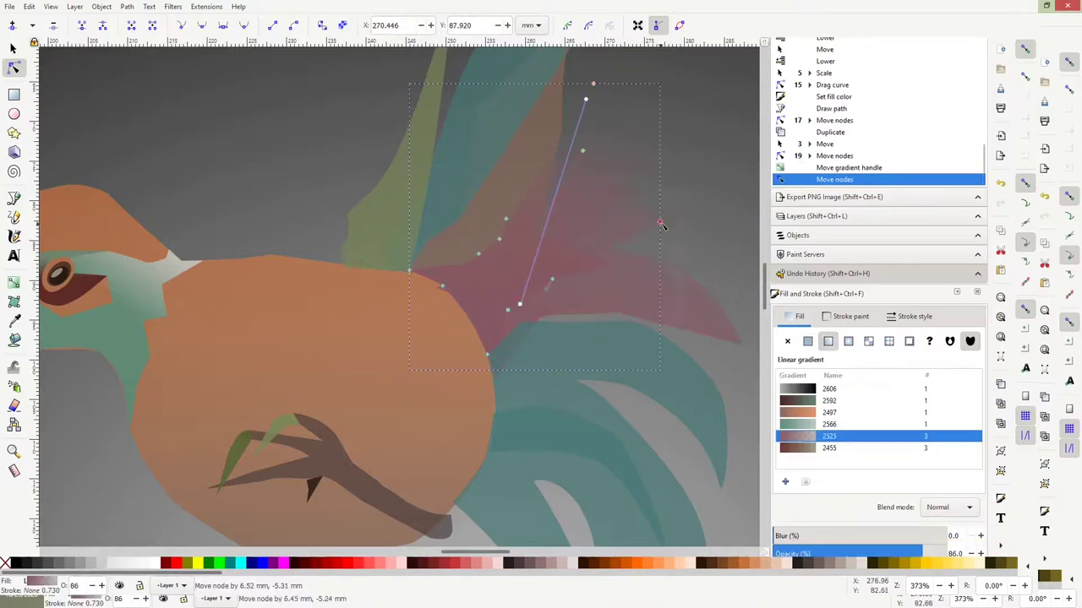
key(5)
key(Escape)
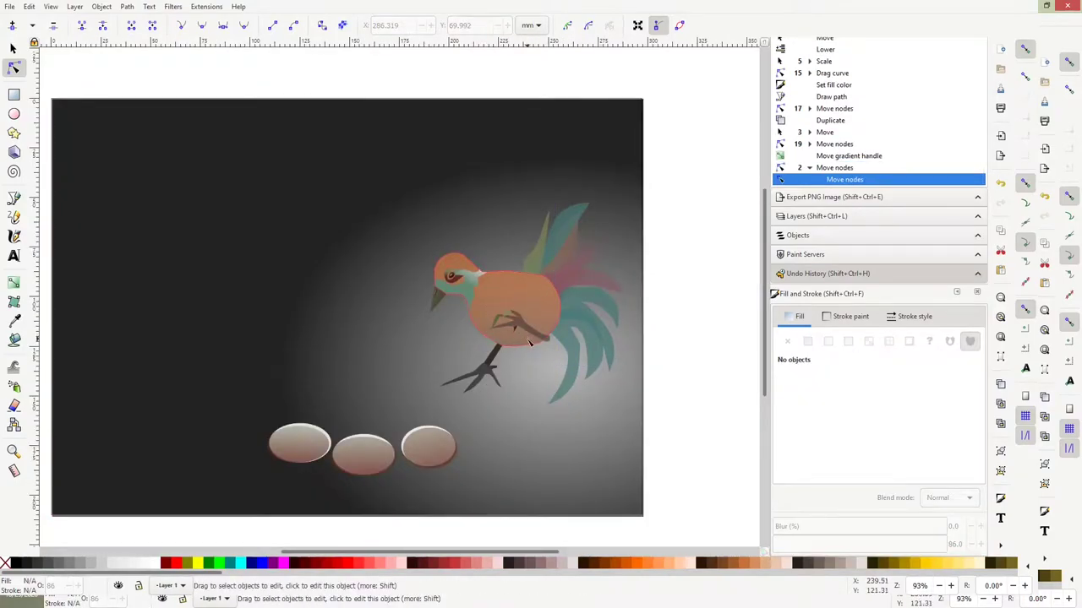
scroll(530, 342, up, 4)
key(b)
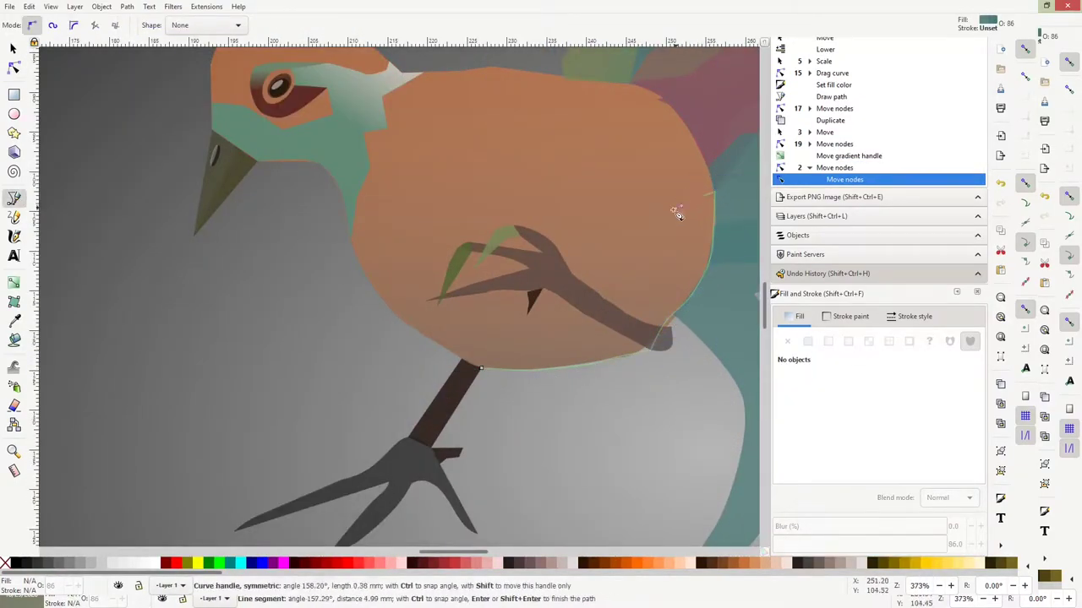
- Close the new belly shape, lower it beneath the claw, fill it yellow, and reshape its bottom edge
click(477, 370)
key(s)
key(Page_Down)
key(Page_Down)
key(Page_Down)
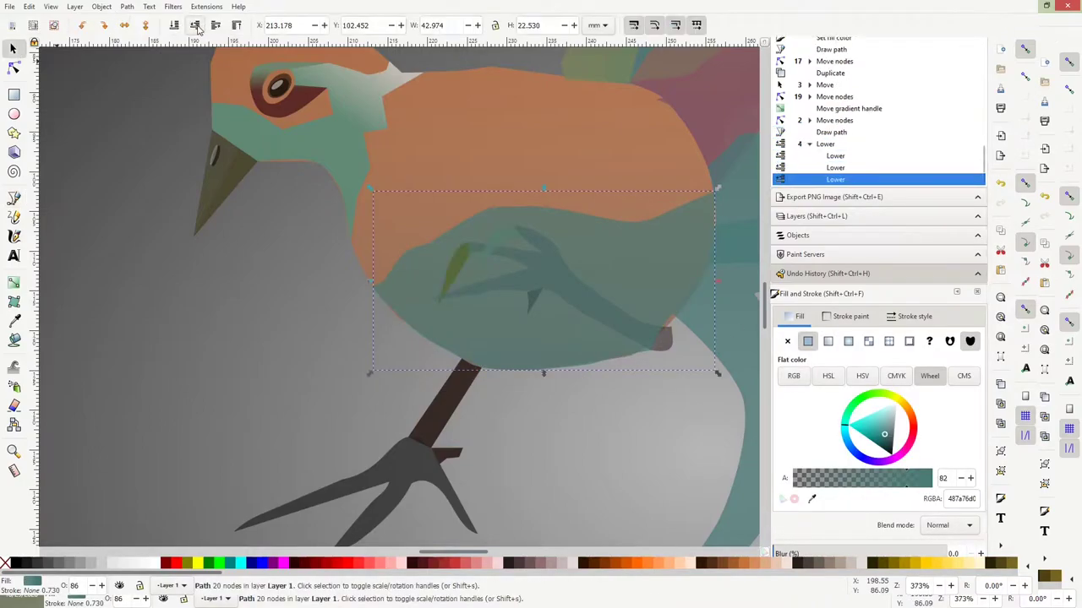
key(Page_Down)
key(Page_Down)
key(Page_Down)
key(Page_Up)
click(885, 437)
mouse_move(884, 437)
mouse_down()
mouse_move(898, 399)
mouse_move(882, 428)
mouse_up()
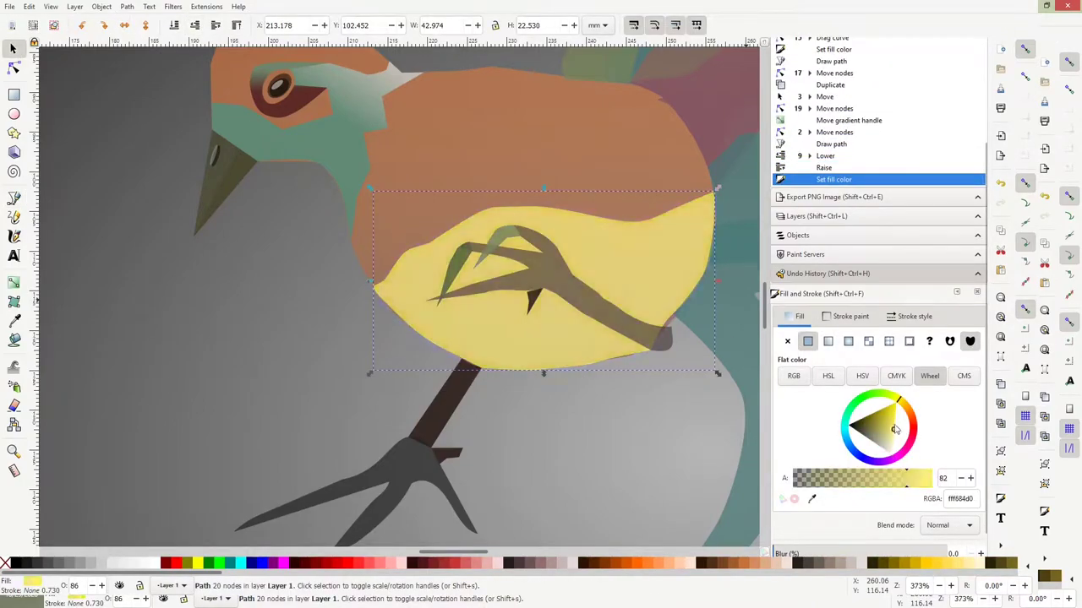
scroll(439, 266, down, 3)
scroll(468, 246, up, 3)
key(n)
mouse_move(553, 292)
mouse_down()
mouse_move(579, 270)
mouse_move(592, 216)
mouse_move(541, 313)
mouse_move(524, 315)
mouse_up()
- Recolour the teal tail feather, extend it up-right, and delete unwanted nodes
click(646, 178)
scroll(507, 296, down, 3)
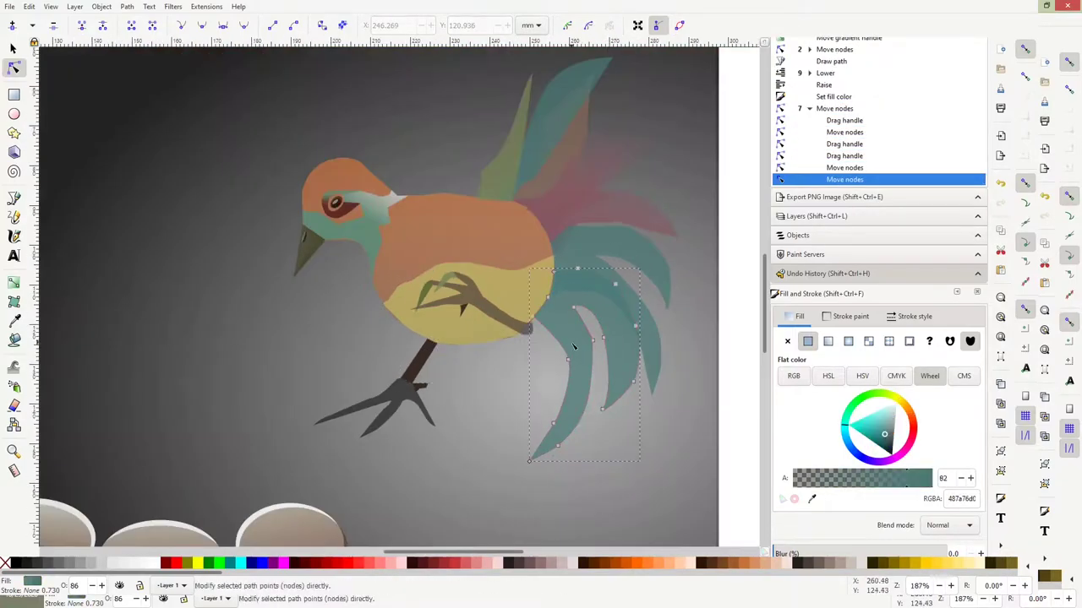
scroll(549, 337, up, 2)
click(887, 438)
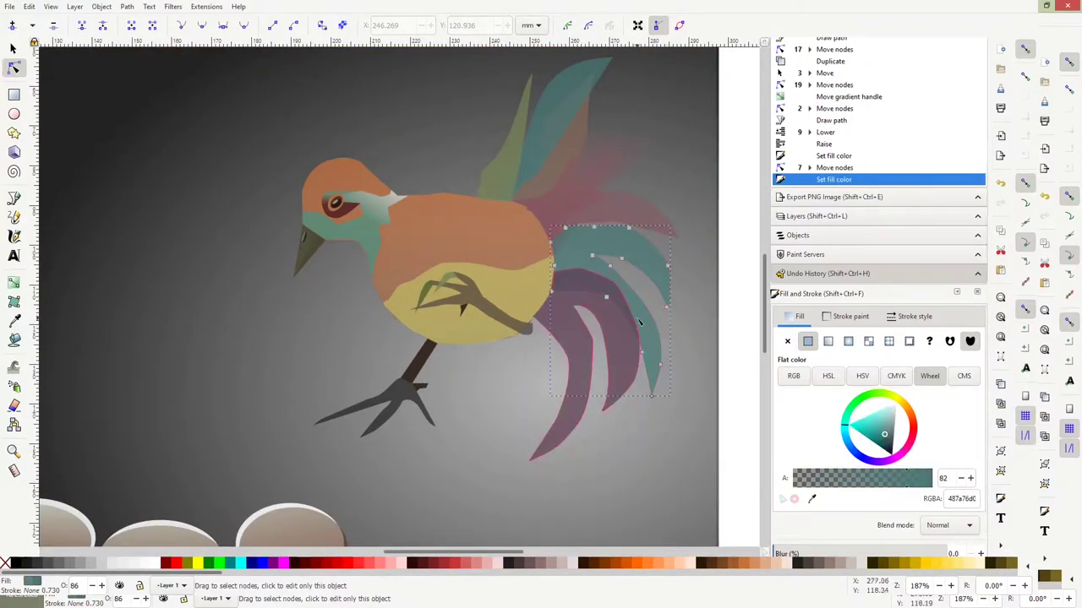
mouse_move(640, 322)
mouse_down()
mouse_move(687, 289)
mouse_move(701, 330)
mouse_move(684, 259)
mouse_move(629, 230)
mouse_move(647, 245)
mouse_up()
key(Delete)
key(Delete)
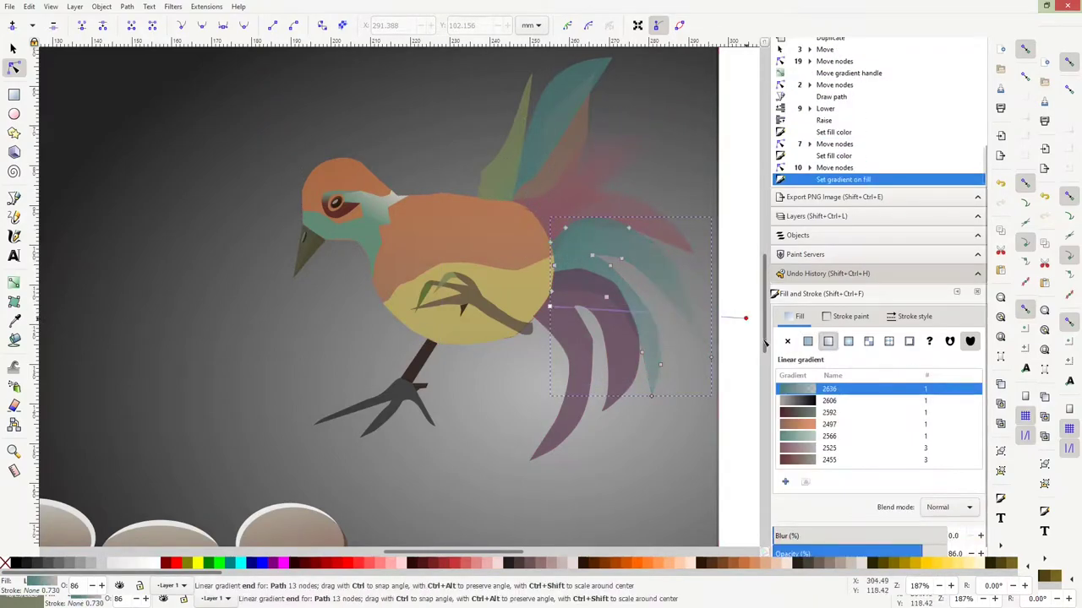
- Adjust the gradient fades on the tail feather and the yellow belly
click(572, 338)
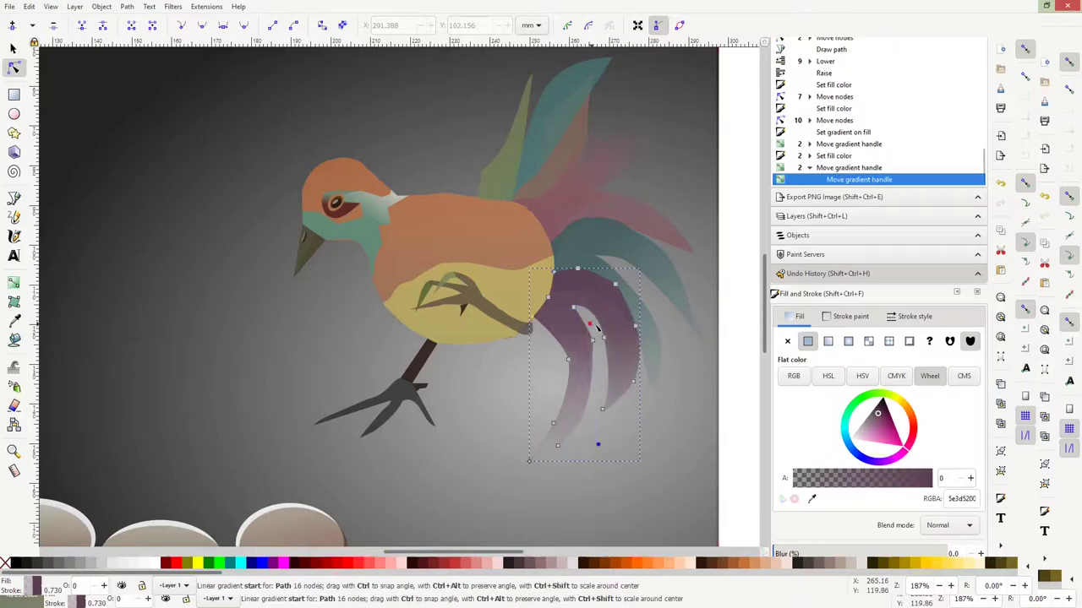
click(541, 127)
mouse_move(559, 127)
mouse_down()
mouse_move(606, 131)
mouse_move(579, 47)
mouse_up()
click(431, 220)
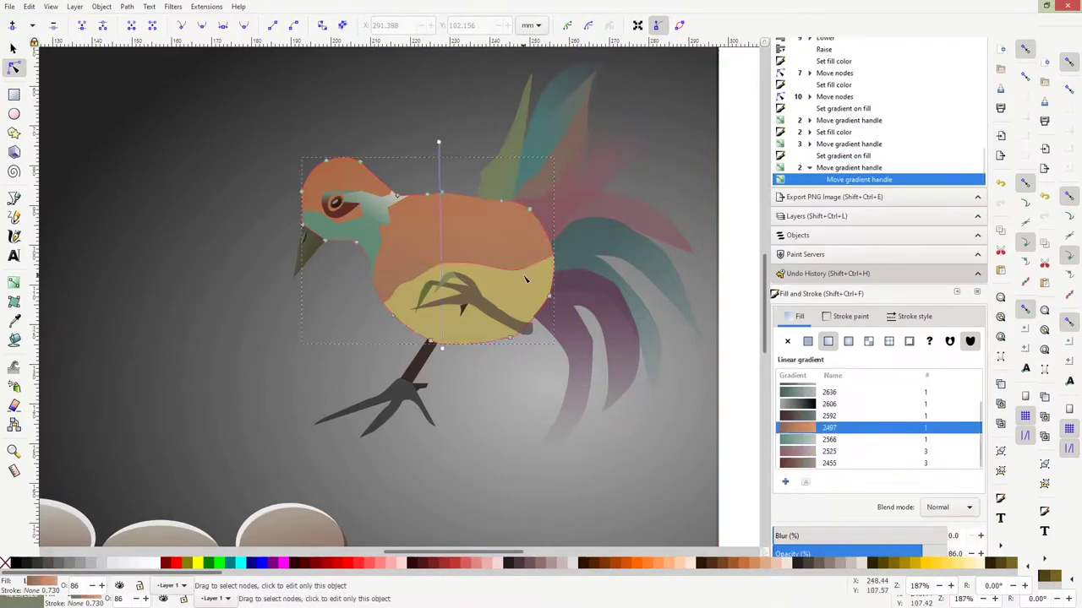
click(473, 317)
click(495, 310)
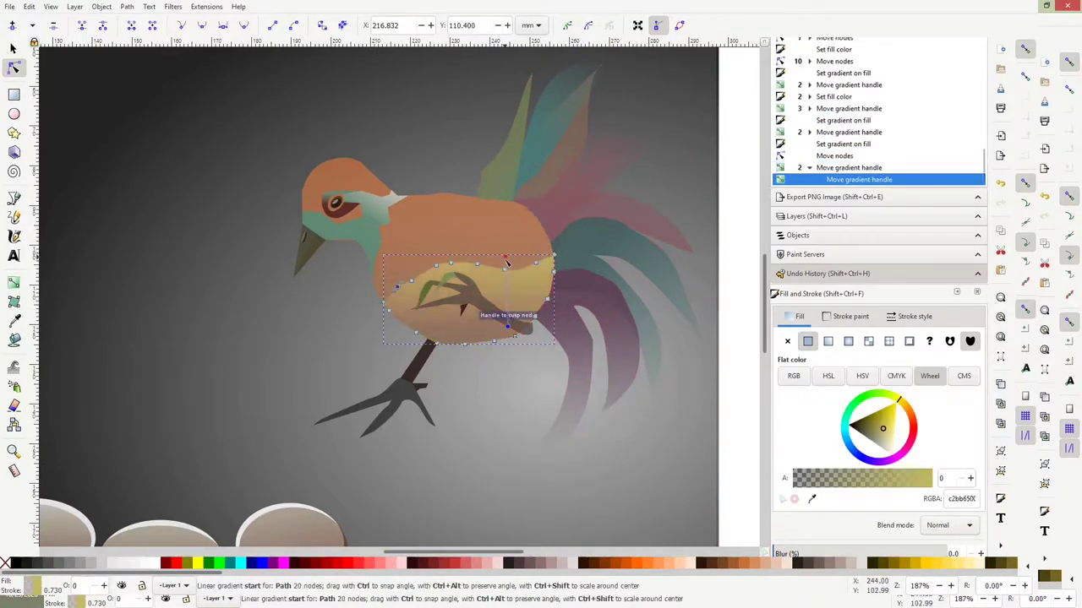
click(532, 331)
- Begin a new Bezier outline below the belly
key(b)
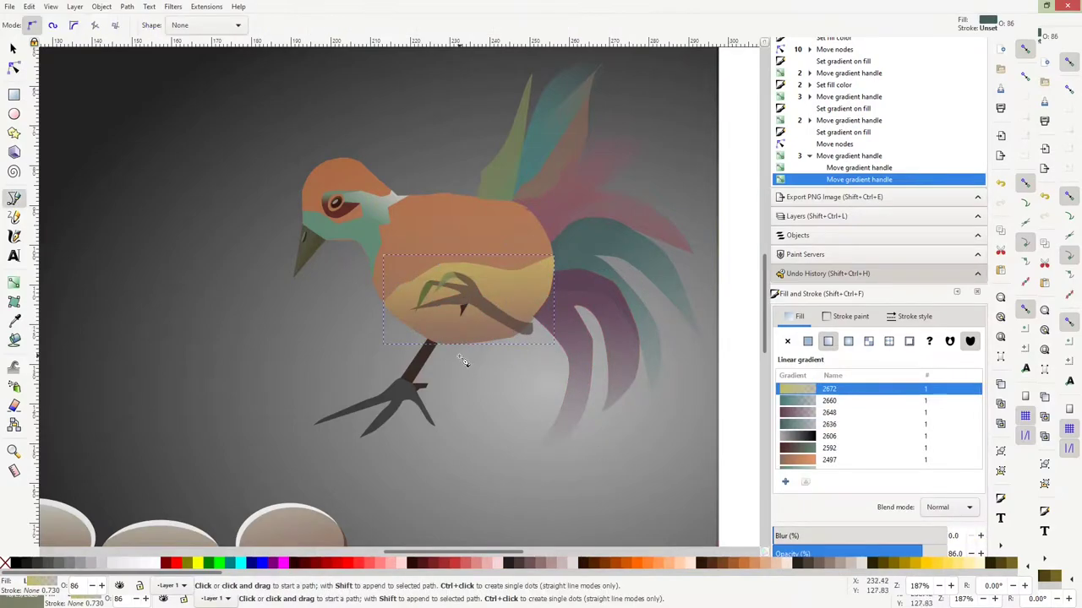
scroll(426, 382, up, 3)
click(360, 280)
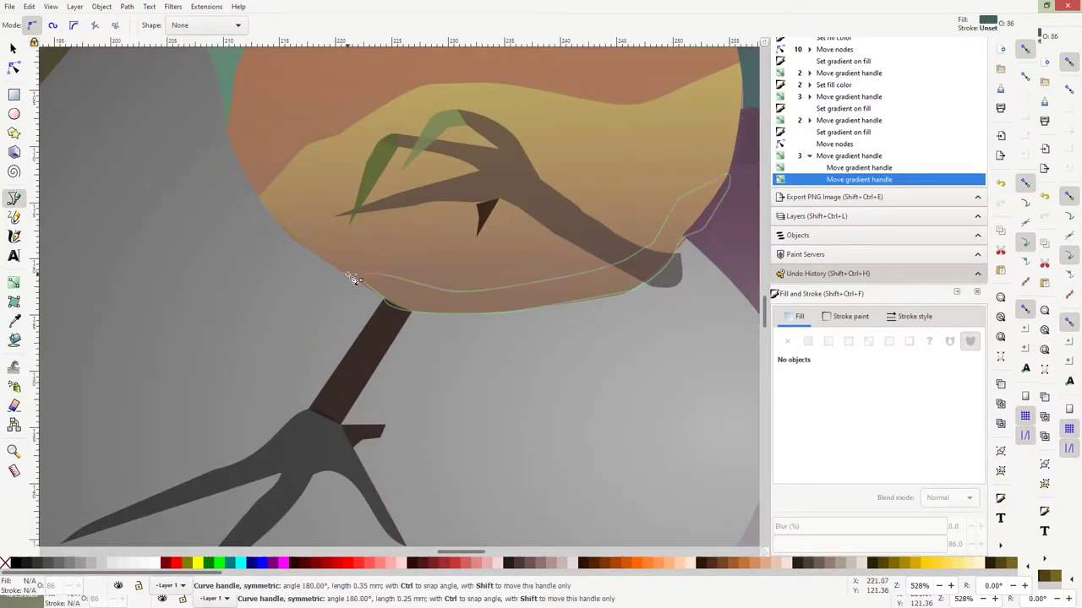
- Finish the band outline under the belly, fill it dark, and place it behind the body
drag(353, 280, 355, 287)
key(n)
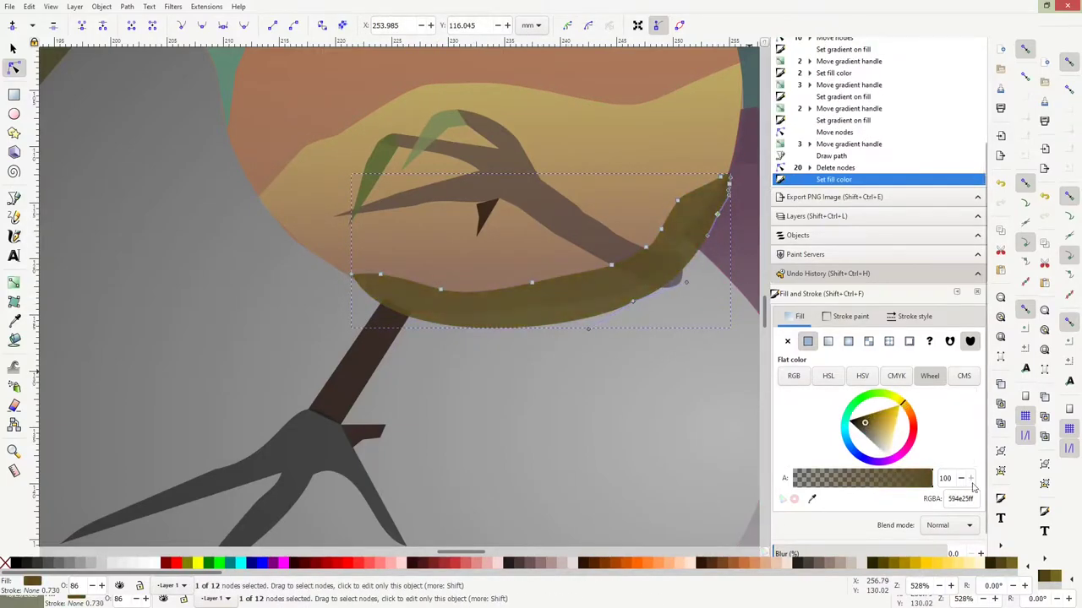
click(876, 434)
key(s)
key(Page_Down)
key(Page_Down)
key(Page_Down)
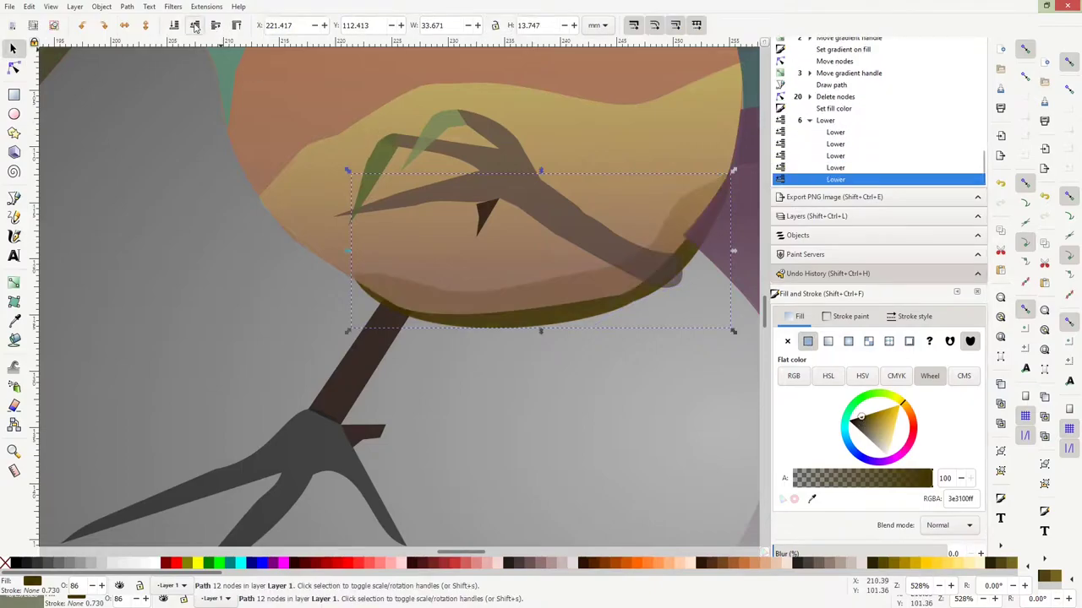
key(Page_Up)
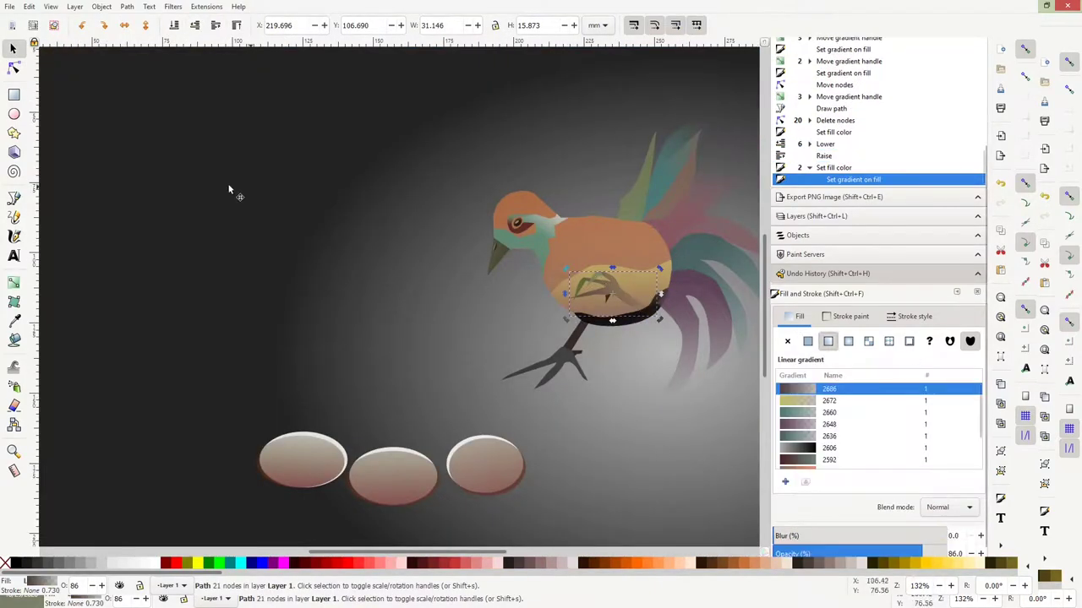
- Adjust the gradient end stop colour and remove the foot's outline stroke
scroll(636, 308, up, 3)
click(440, 290)
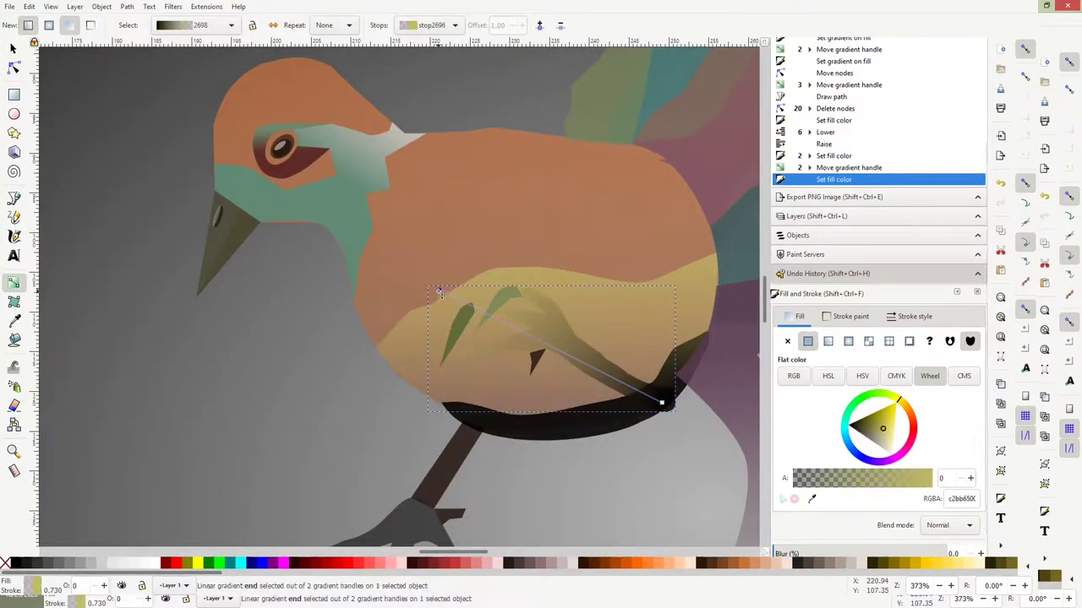
click(848, 434)
scroll(442, 197, down, 3)
click(397, 456)
click(850, 316)
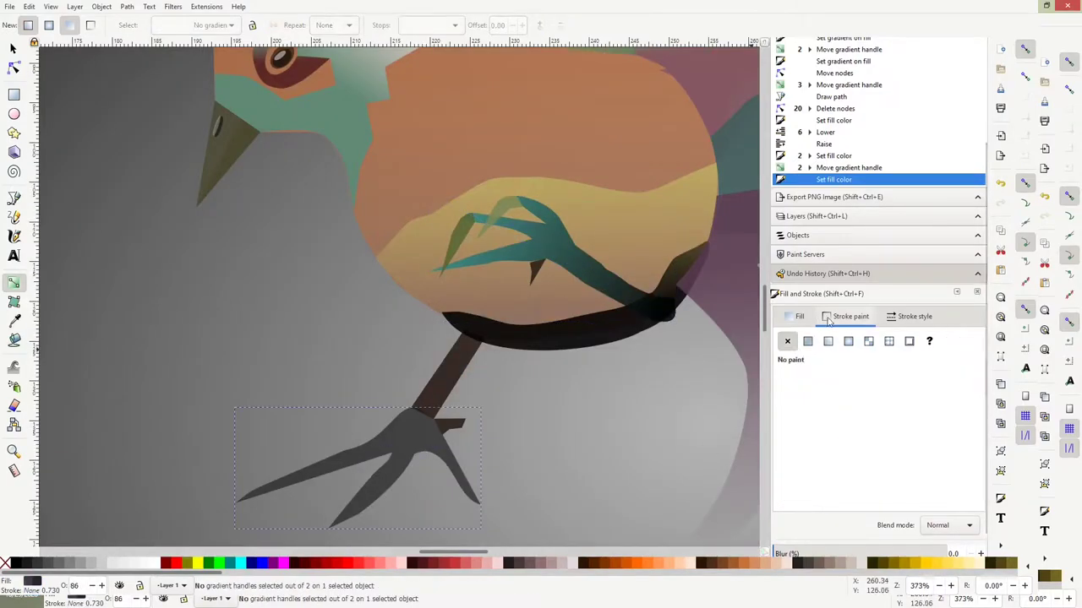
click(807, 341)
click(292, 527)
- Colour the foot's gradient stops with teal sampled from the claw
key(d)
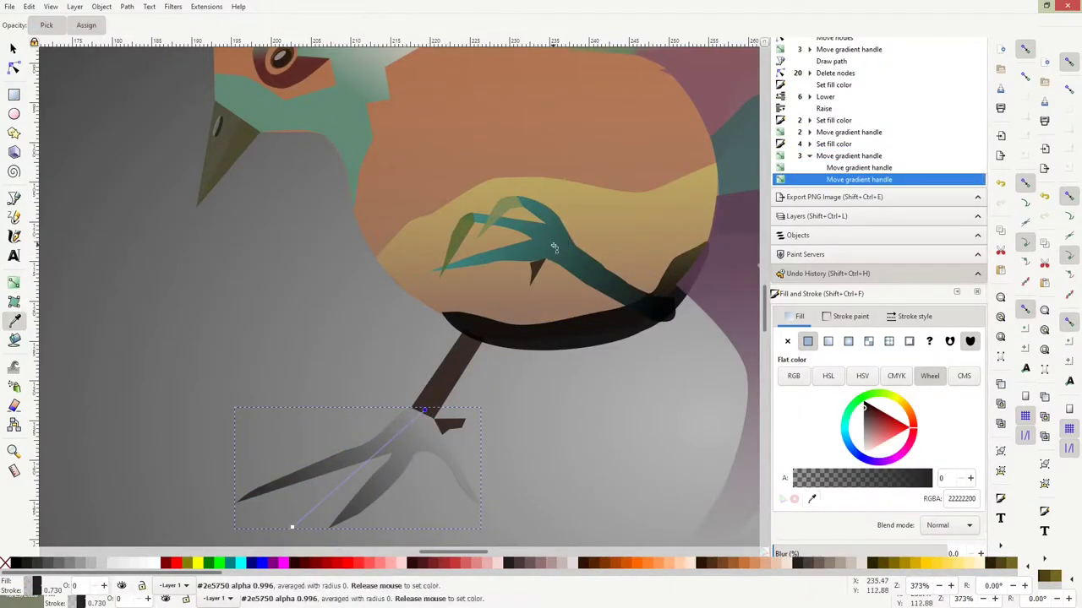
click(289, 526)
click(290, 526)
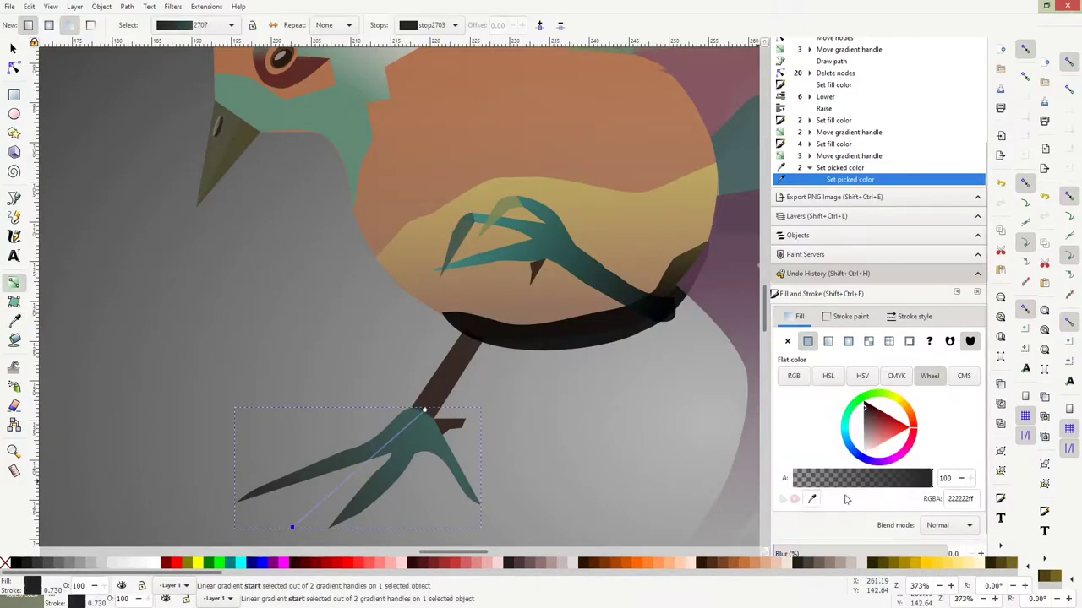
click(290, 525)
- Give the dark leg a teal gradient fill
key(n)
click(471, 338)
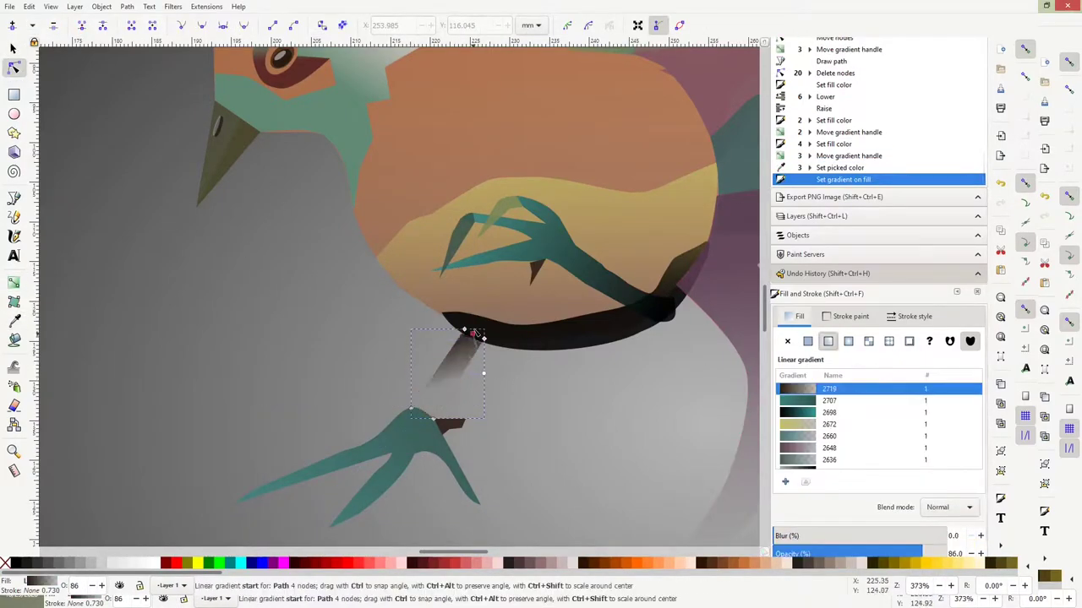
click(433, 417)
key(d)
click(386, 442)
- Lower the grey-purple tail feather in the stacking order and save the drawing
click(615, 397)
key(s)
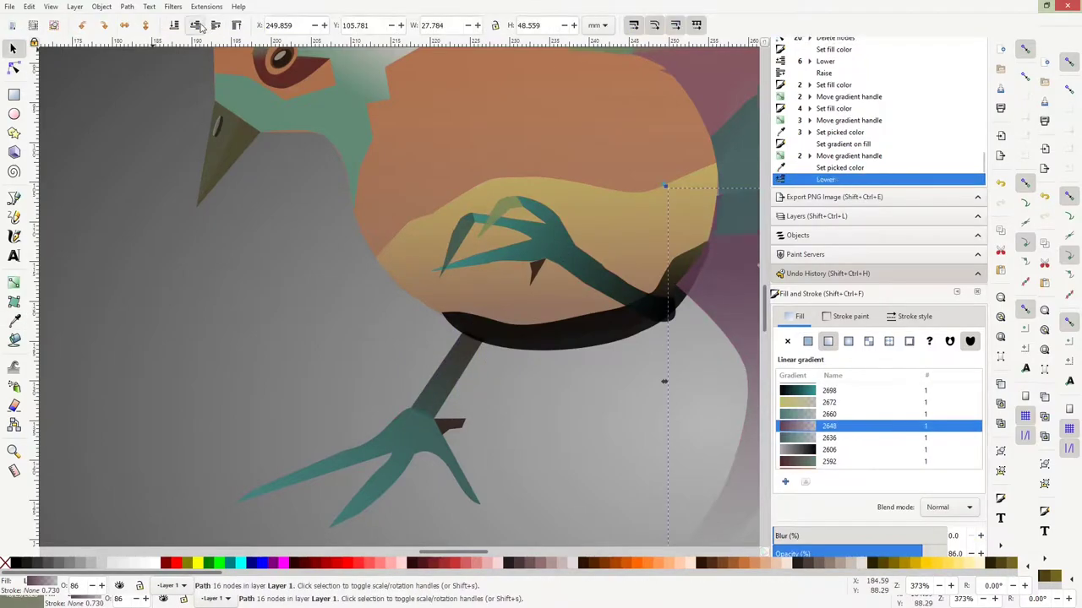
key(Page_Down)
key(Page_Down)
key(Page_Down)
key(Page_Up)
key(5)
scroll(574, 305, right, 4)
key(ctrl+s)
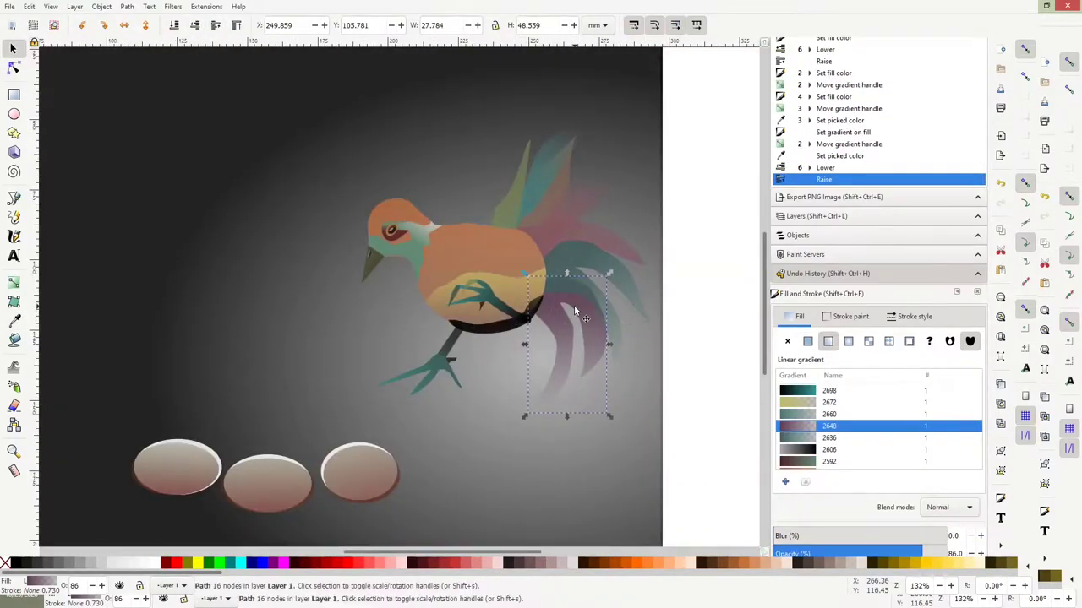
scroll(403, 306, down, 3)
scroll(403, 307, down, 1)
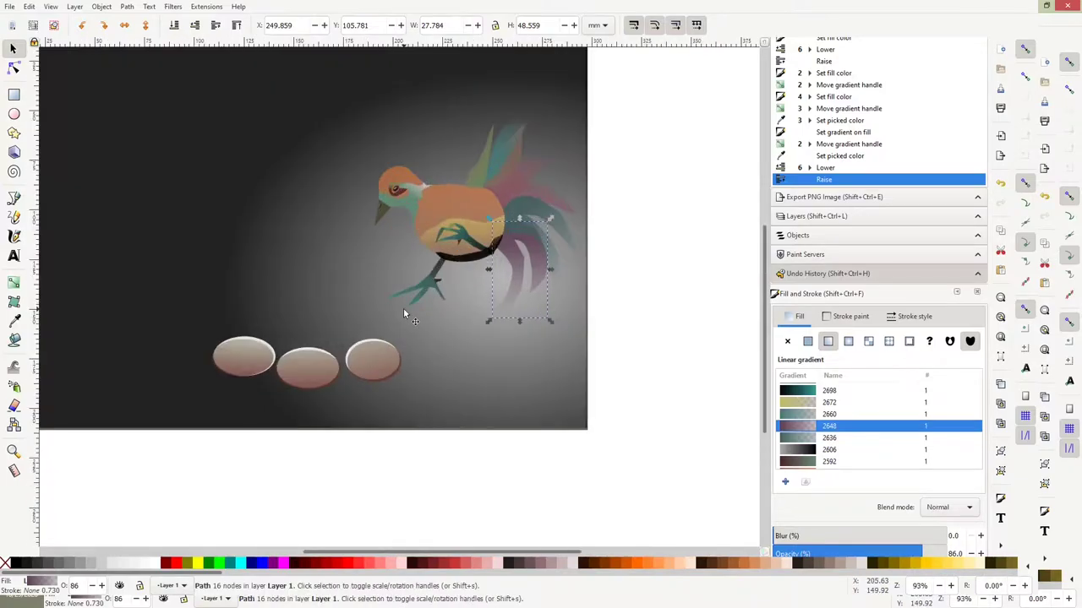
- Draw a wide ellipse under the eggs and give it a radial gradient fill
key(e)
drag(149, 346, 464, 421)
click(828, 341)
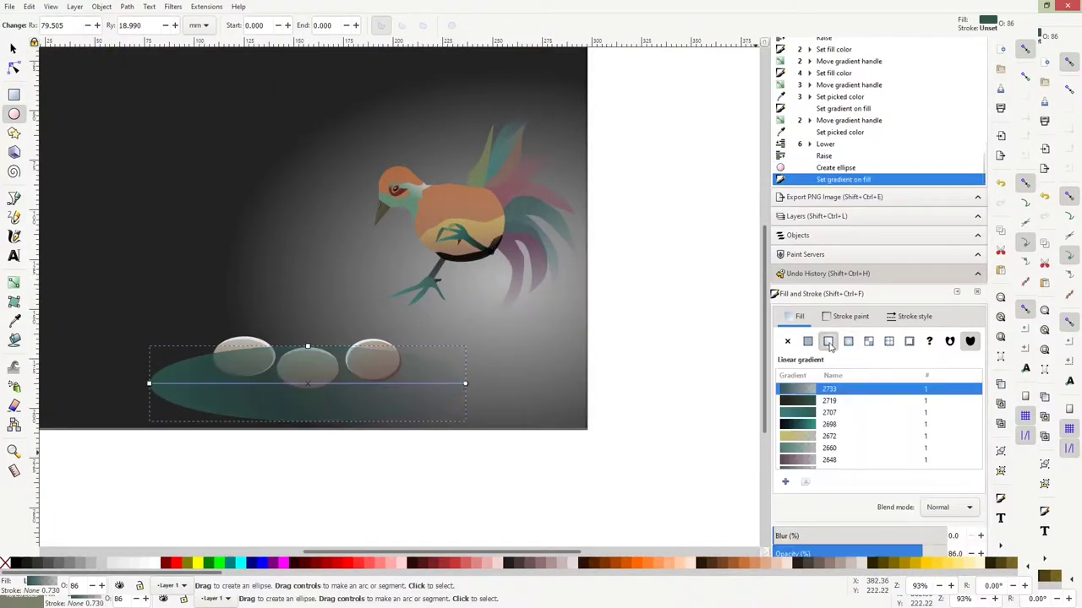
drag(149, 384, 224, 391)
drag(465, 385, 401, 345)
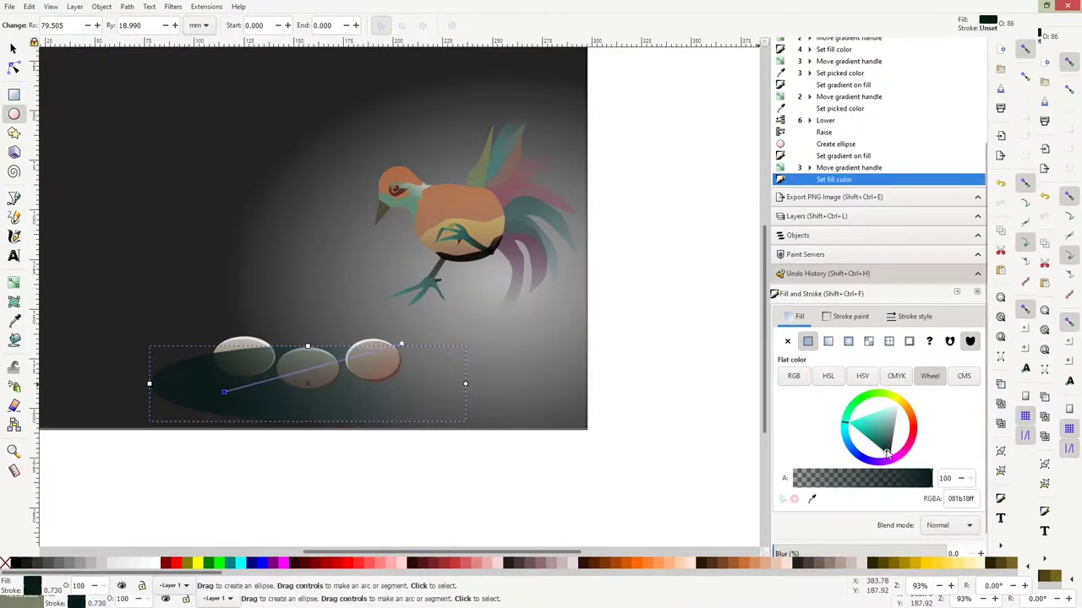
drag(879, 422, 889, 432)
click(848, 341)
- Colour the glow light beige fading to transparent pink, centred under the middle egg, and lower it behind the eggs
click(307, 383)
click(881, 450)
click(911, 417)
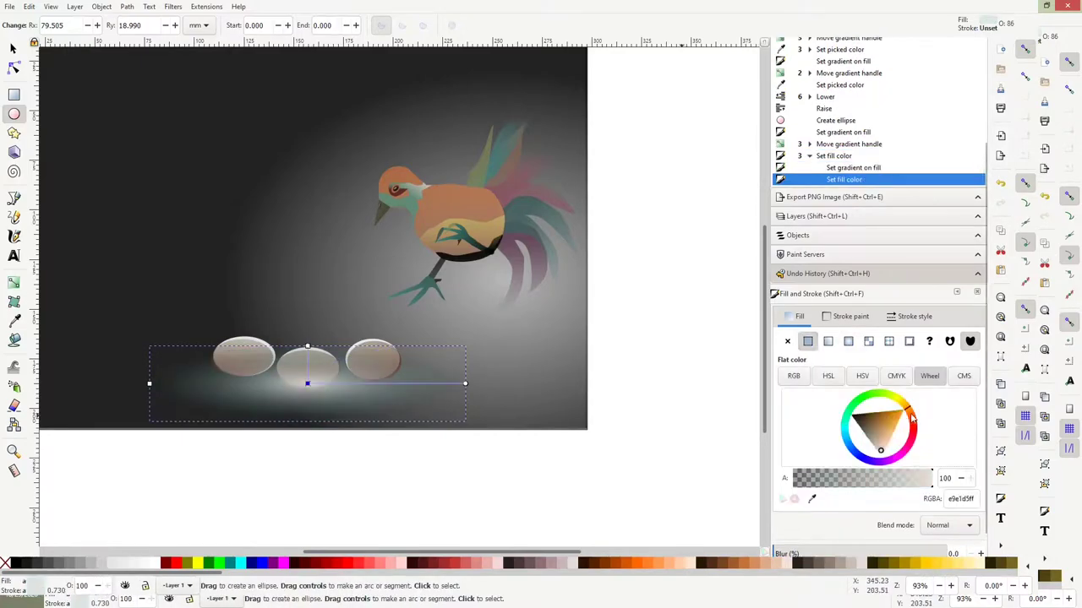
click(465, 384)
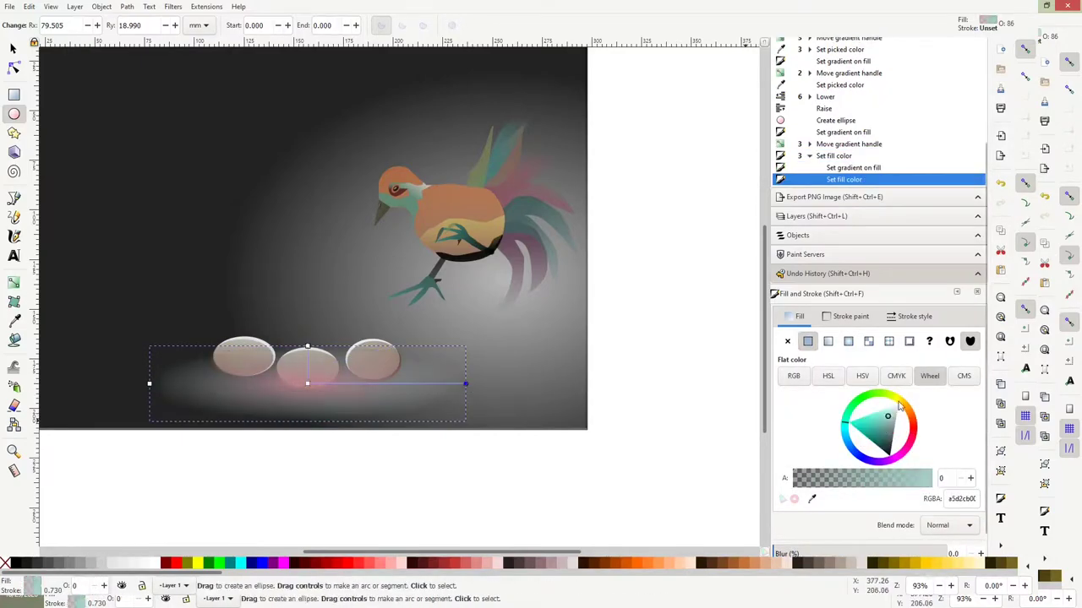
click(873, 441)
drag(903, 406, 907, 435)
drag(309, 382, 313, 386)
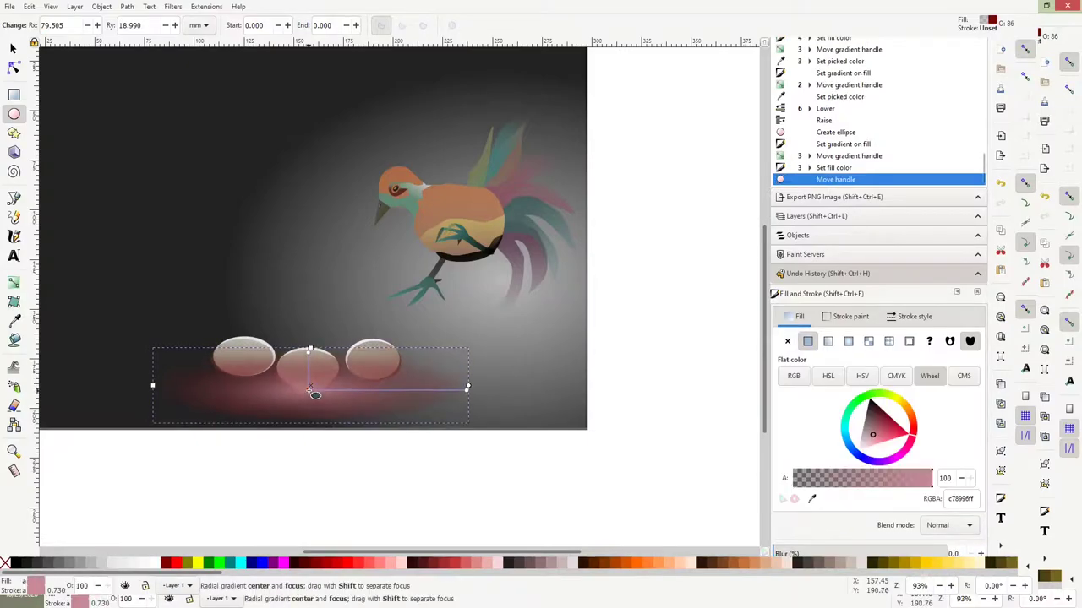
key(s)
click(195, 26)
click(195, 26)
- Push the glow further back and reshape the middle egg's inner shading
click(319, 377)
scroll(319, 377, up, 2)
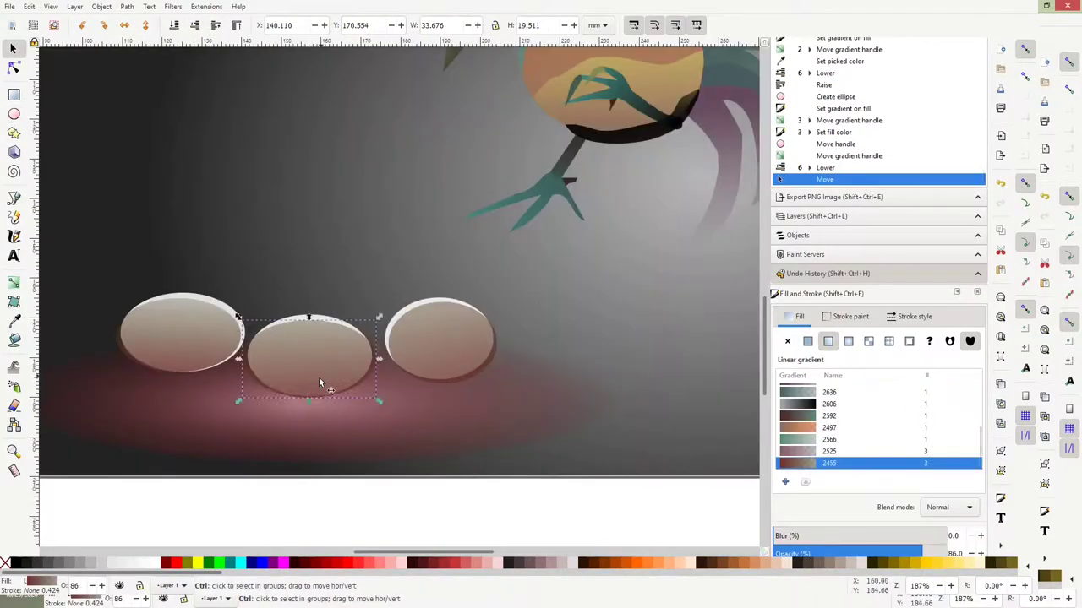
drag(377, 356, 369, 360)
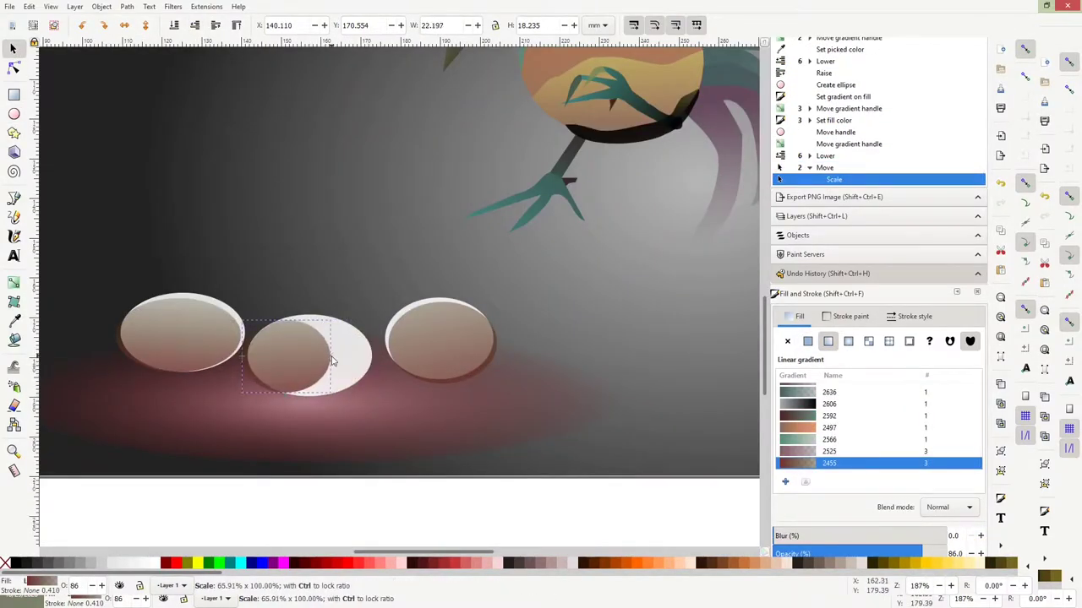
drag(287, 355, 125, 368)
mouse_move(169, 445)
mouse_down()
mouse_move(434, 447)
mouse_move(420, 446)
mouse_up()
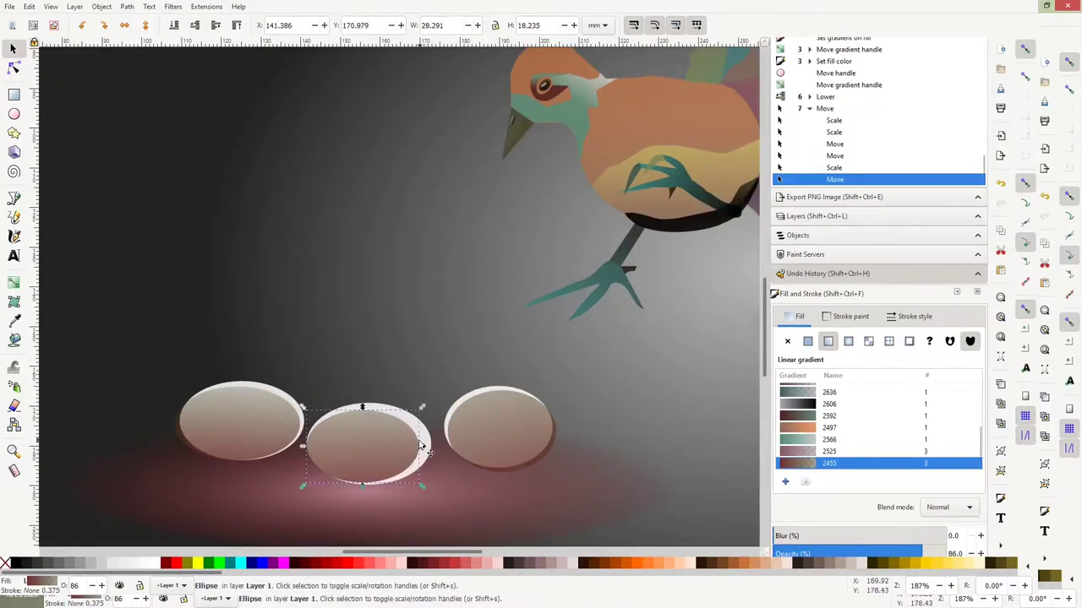
- Tint the middle egg's gradient coral-pink and delete the leftover inner shading
key(g)
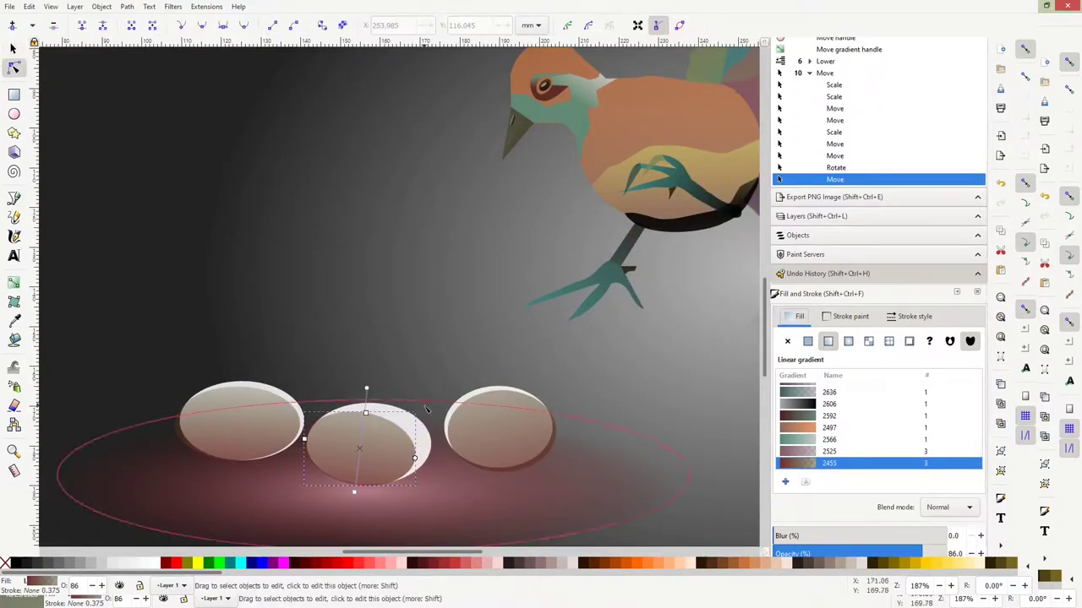
mouse_move(355, 493)
mouse_down()
mouse_move(359, 473)
mouse_move(399, 490)
mouse_up()
click(355, 492)
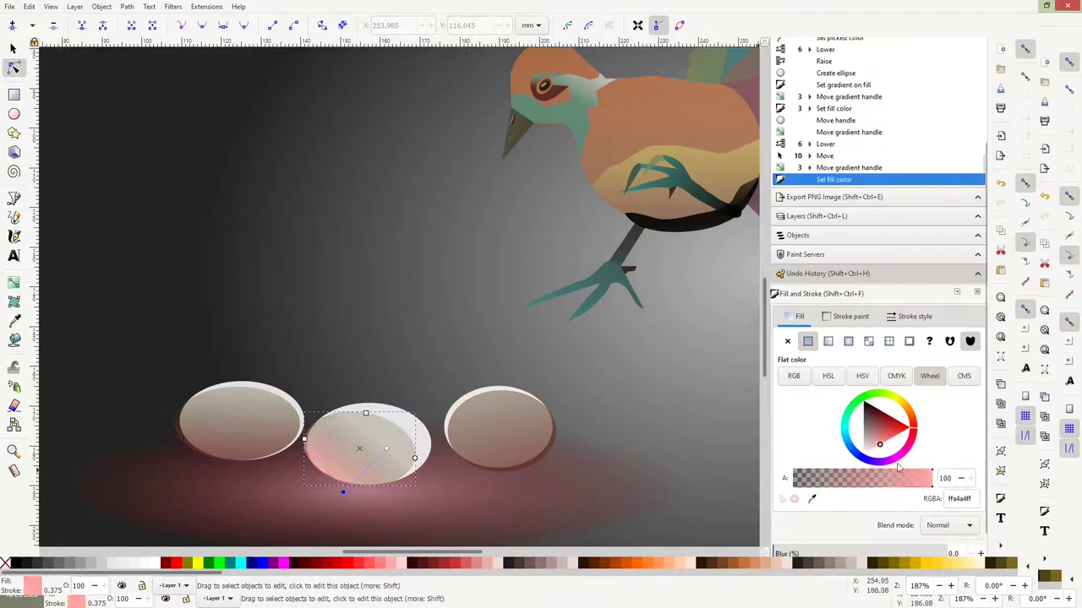
click(507, 435)
key(s)
key(Delete)
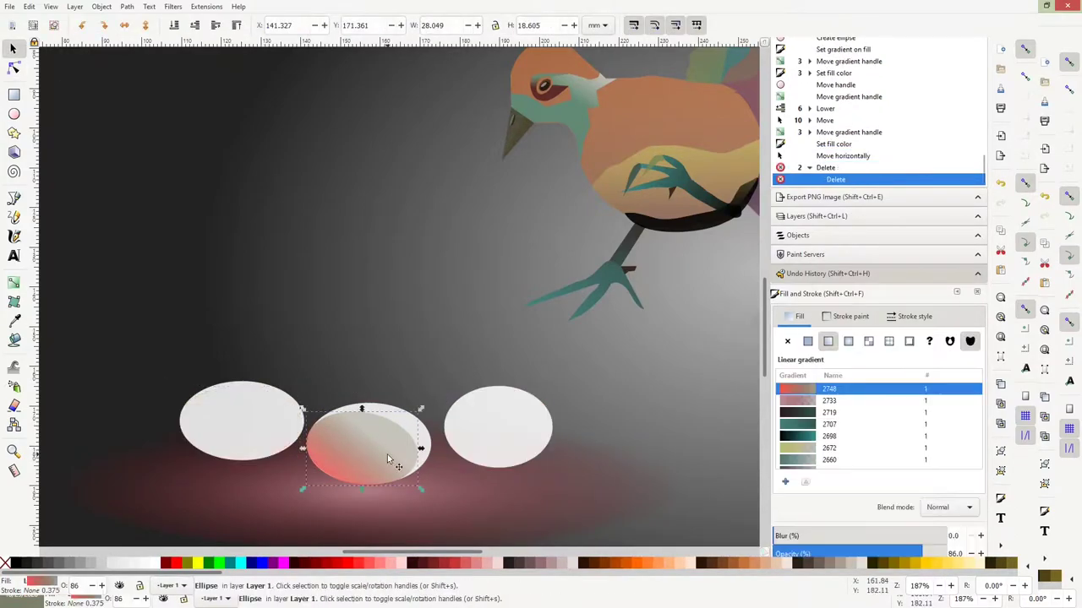
key(g)
click(394, 440)
click(889, 450)
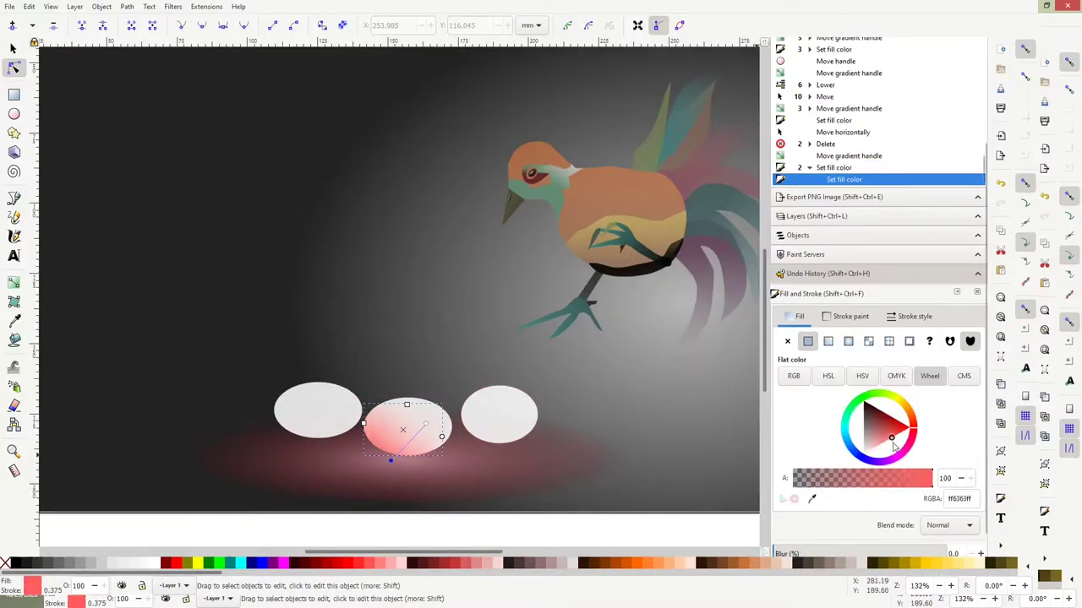
- Duplicate the pink-glowing egg and lay the copy exactly over the white right egg
key(s)
key(ctrl+d)
key(ctrl+d)
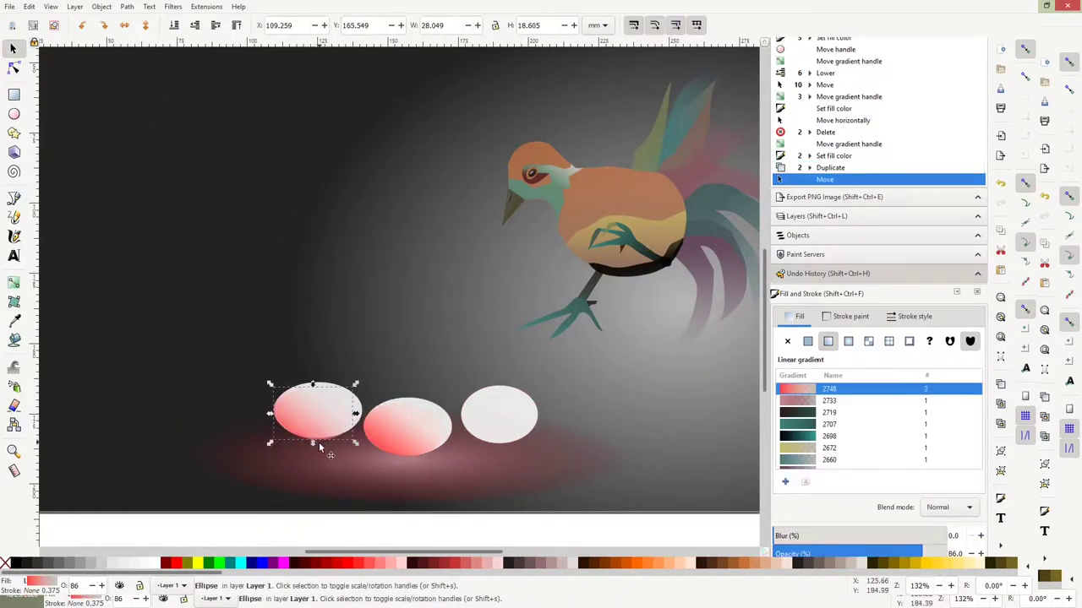
drag(319, 448, 526, 431)
scroll(534, 445, up, 4)
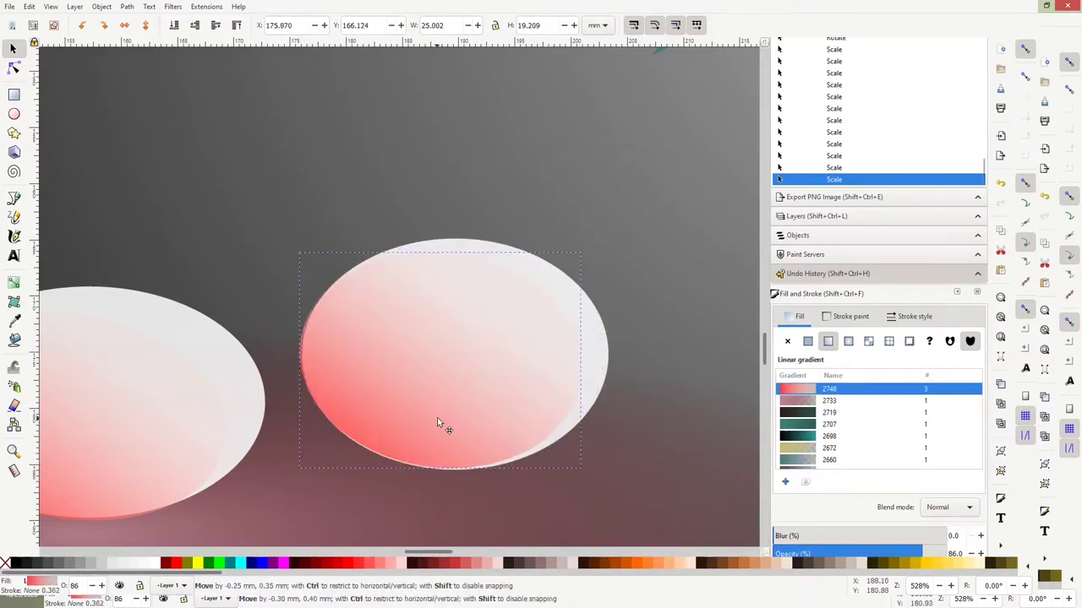
drag(436, 417, 439, 419)
scroll(469, 318, down, 5)
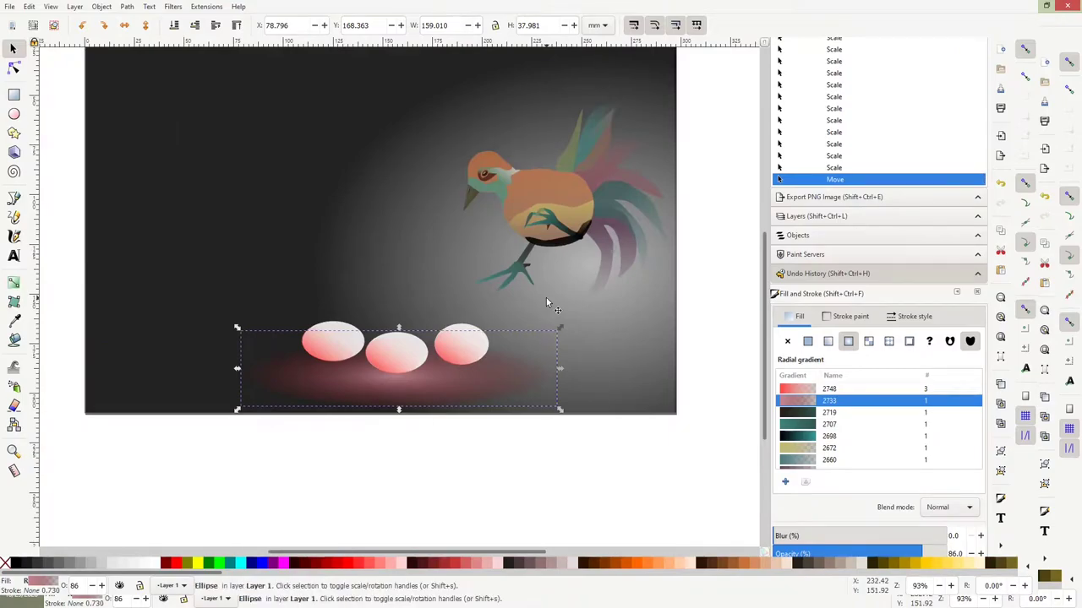
scroll(450, 351, down, 2)
scroll(422, 347, up, 6)
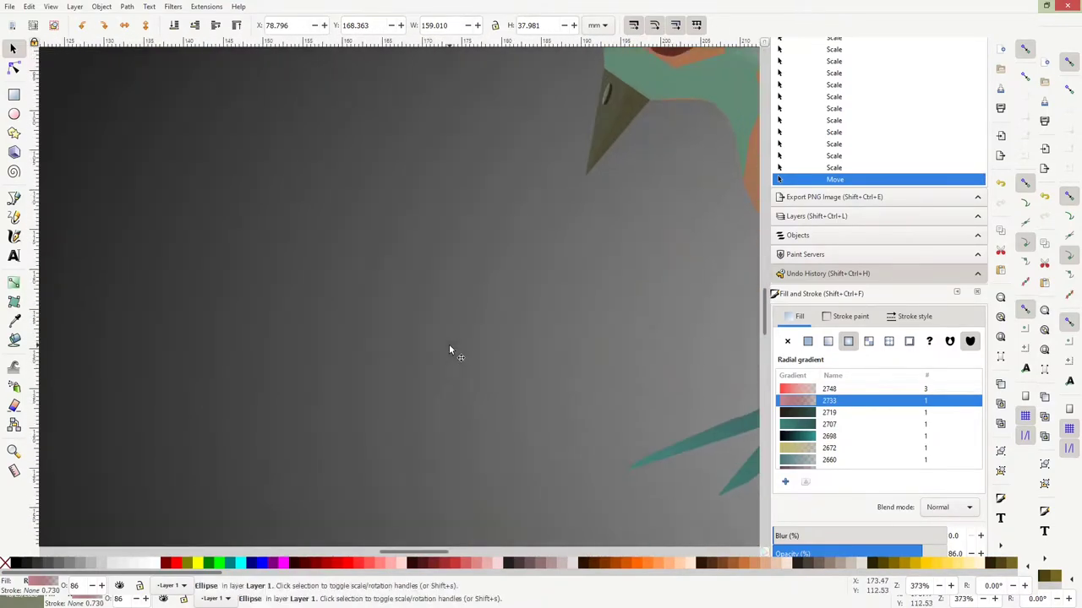
scroll(449, 349, down, 3)
- Draw the beam outline from the left egg and stretch its gradient toward the apex
click(272, 460)
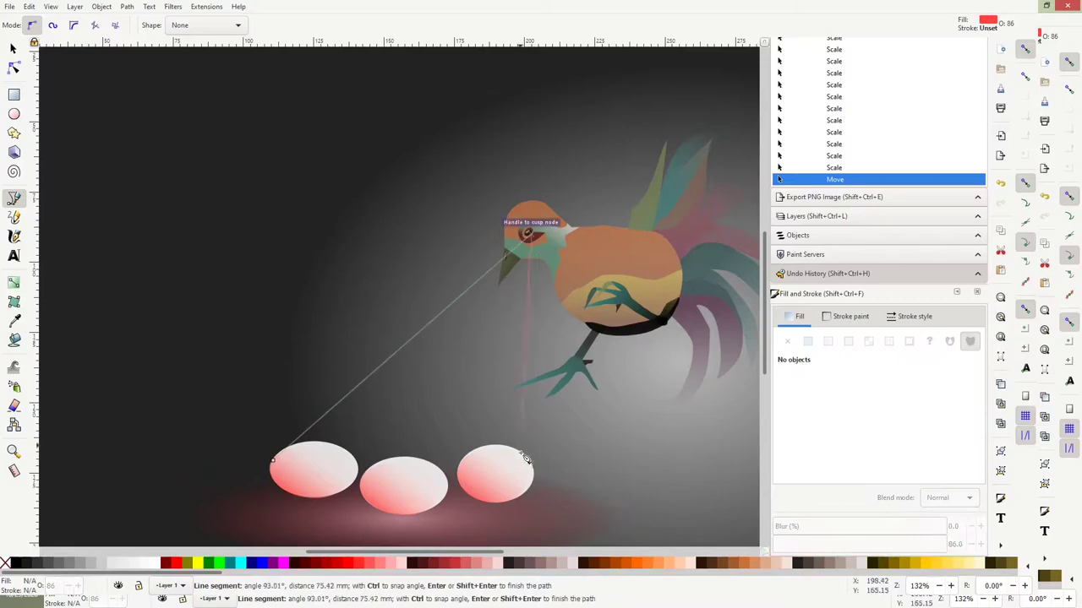
double_click(378, 497)
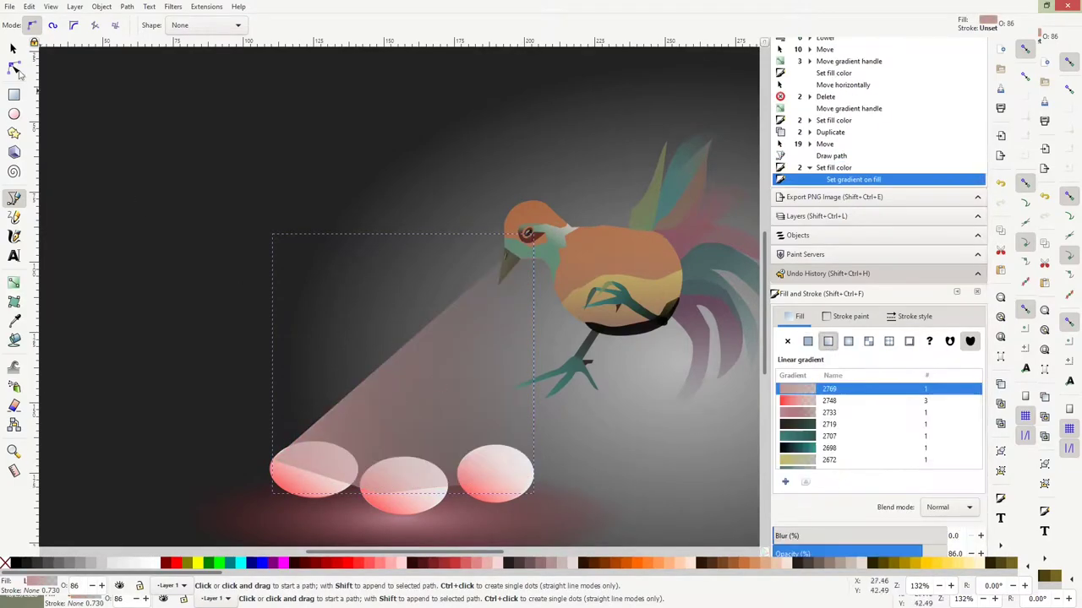
key(g)
drag(338, 423, 528, 235)
scroll(528, 234, up, 5)
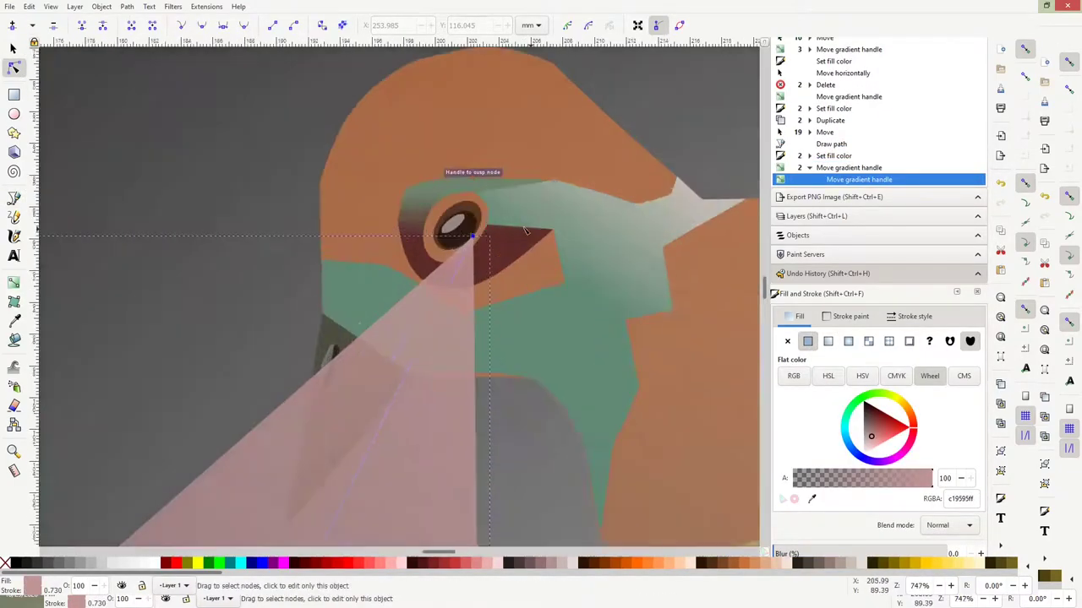
scroll(375, 254, up, 3)
- Pull the beam's tip up flat across the bird's eye and make it more transparent
drag(374, 253, 373, 229)
double_click(321, 278)
drag(321, 278, 278, 228)
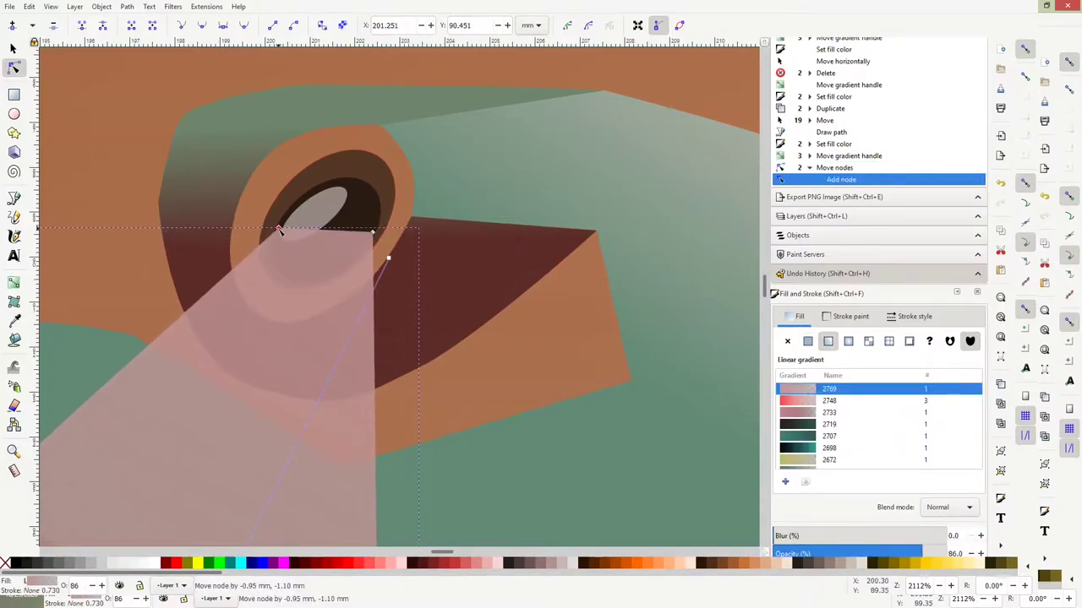
drag(332, 250, 284, 229)
scroll(439, 305, down, 8)
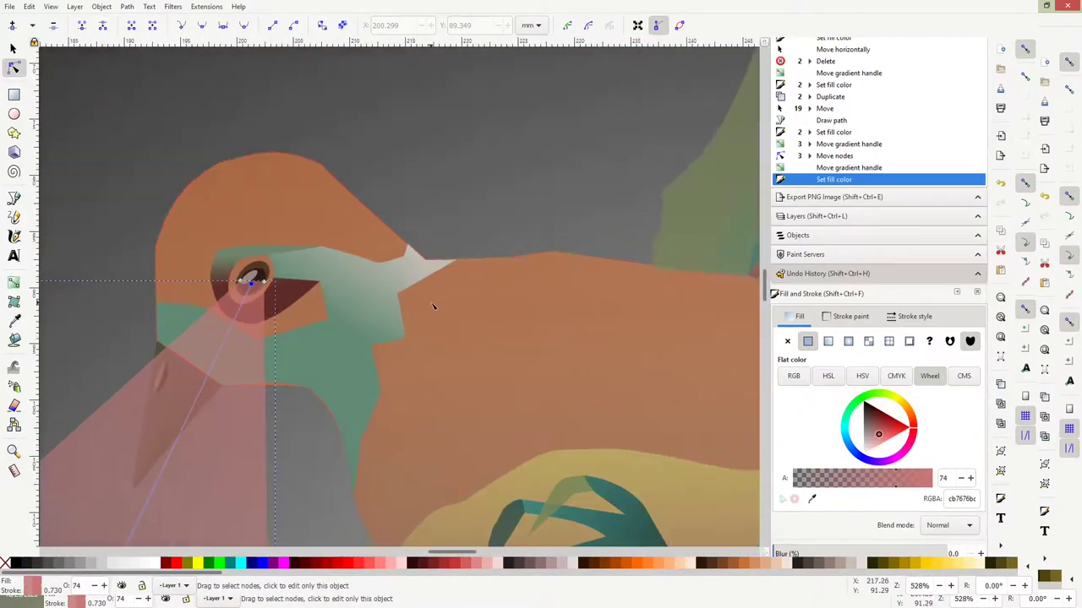
scroll(473, 310, down, 1)
click(486, 313)
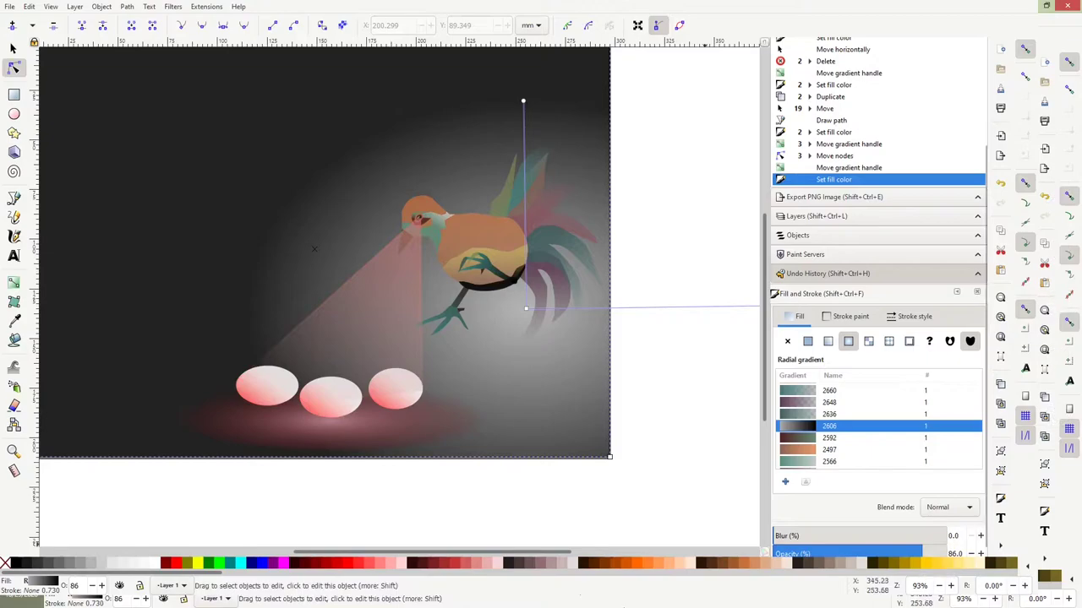
click(541, 254)
- Duplicate a tail feather and squeeze the copy into a thin sliver beside the leg
scroll(532, 241, up, 2)
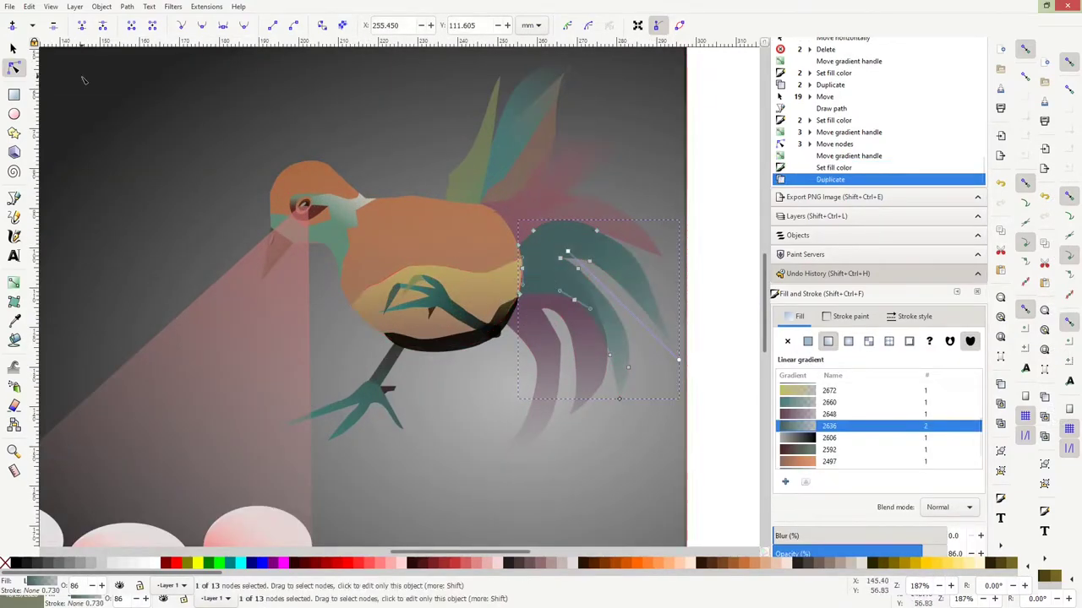
key(s)
key(ctrl+d)
mouse_move(624, 356)
mouse_down()
mouse_move(541, 363)
mouse_move(475, 314)
mouse_move(435, 319)
mouse_up()
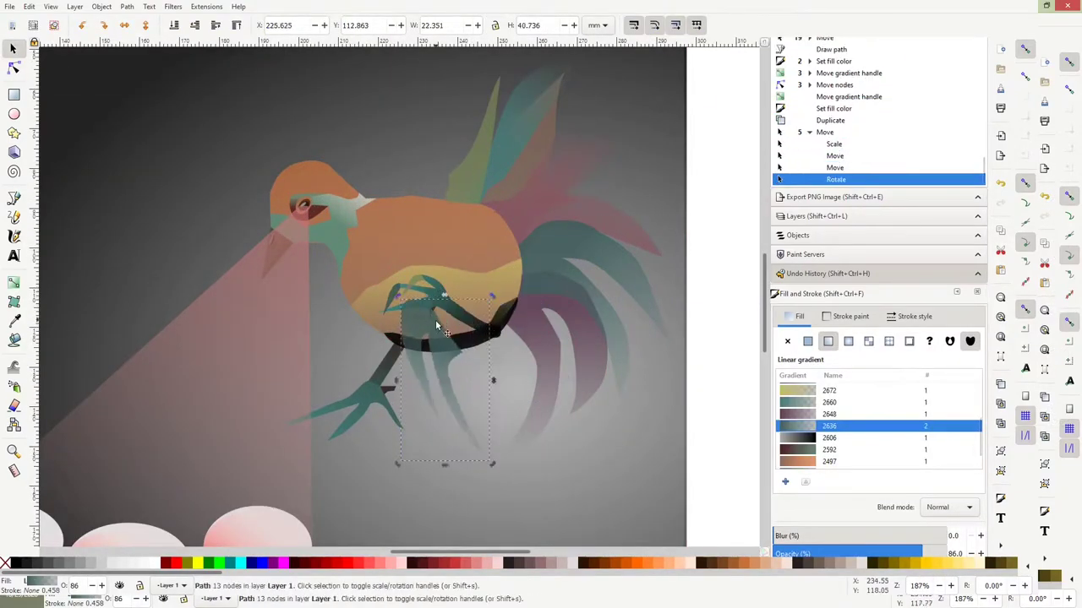
key(ctrl+d)
drag(534, 326, 458, 361)
- Lower the sliver behind the other shapes and adjust the feather's nodes
click(194, 25)
click(194, 25)
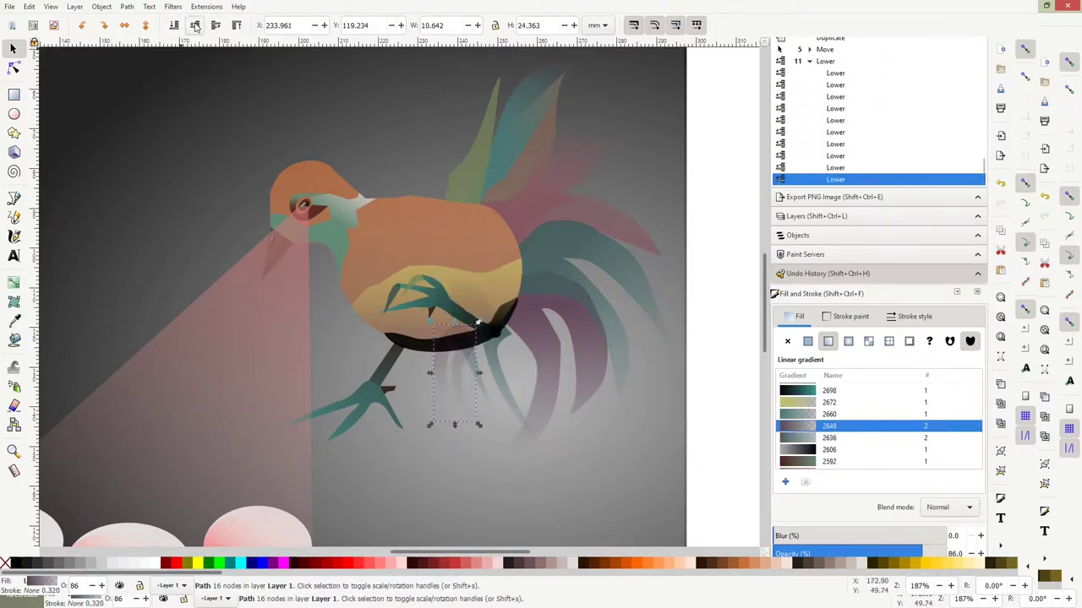
key(n)
click(475, 325)
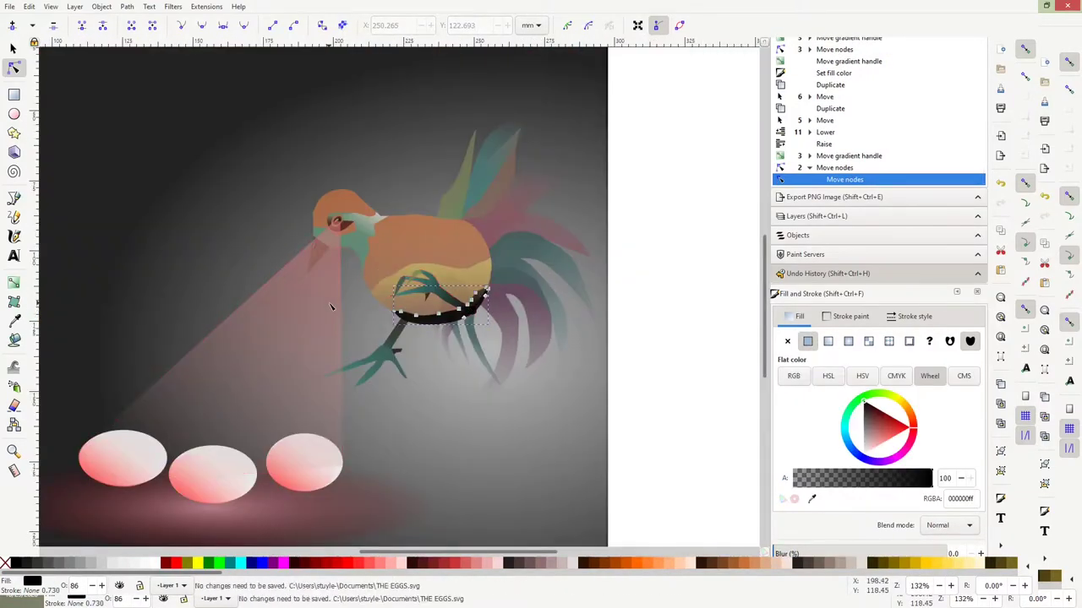
key(s)
click(317, 333)
- Duplicate the light beam and resize the copy into a narrower beam
key(ctrl+d)
drag(317, 334, 319, 486)
key(ctrl+d)
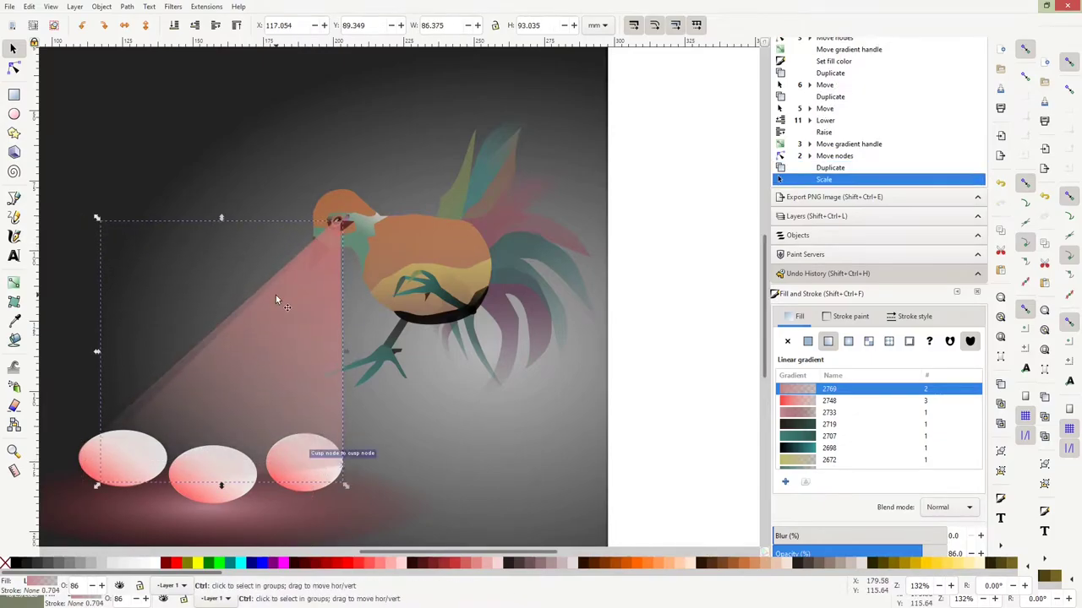
scroll(275, 294, down, 3)
drag(181, 369, 274, 311)
ctrl+scroll(415, 99, up, 2)
- Nudge the narrow beam's nodes into place and make its far gradient end transparent
key(n)
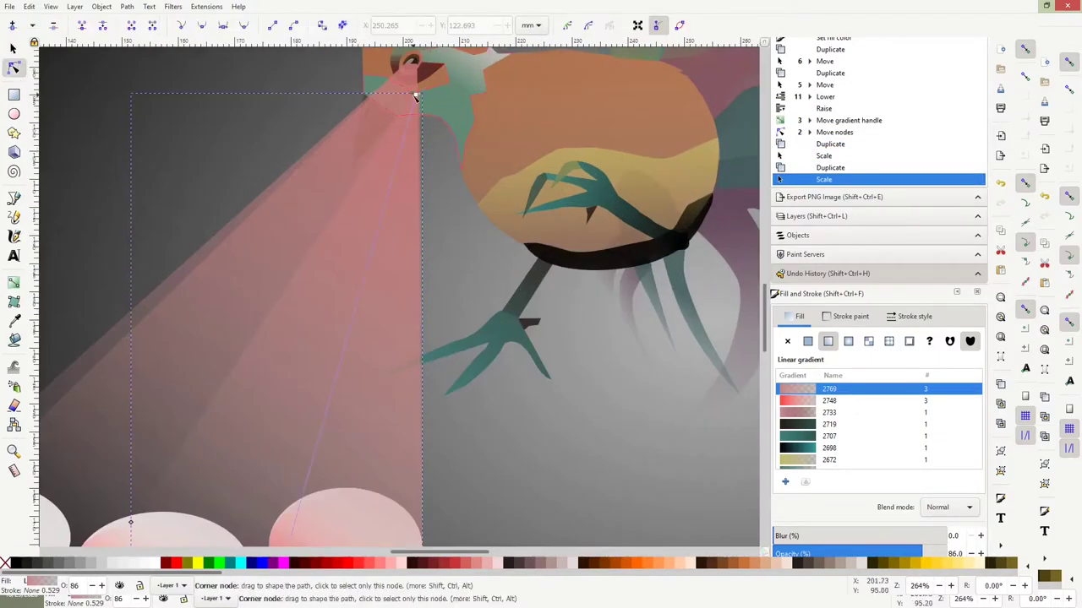
key(Left)
key(Left)
key(minus)
key(minus)
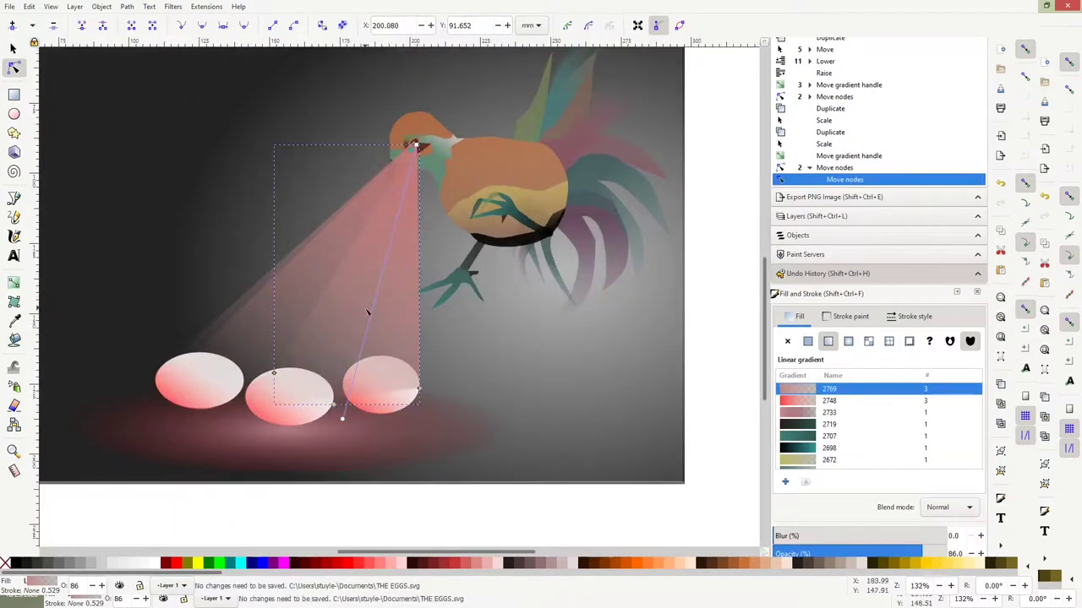
click(245, 372)
ctrl+scroll(254, 376, up, 2)
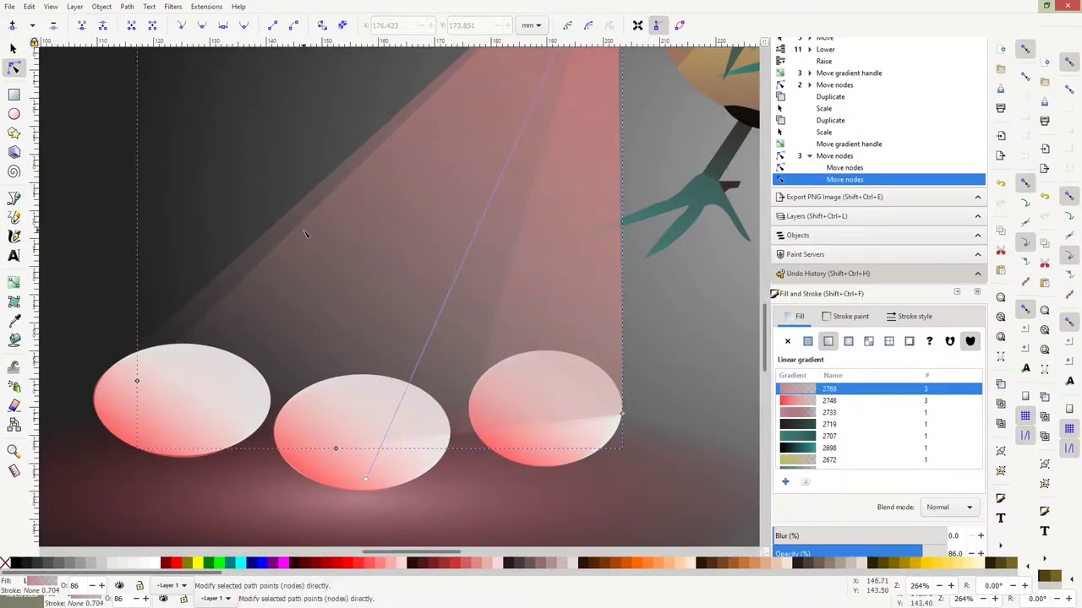
scroll(423, 237, up, 3)
ctrl+scroll(507, 296, down, 3)
ctrl+scroll(460, 304, up, 1)
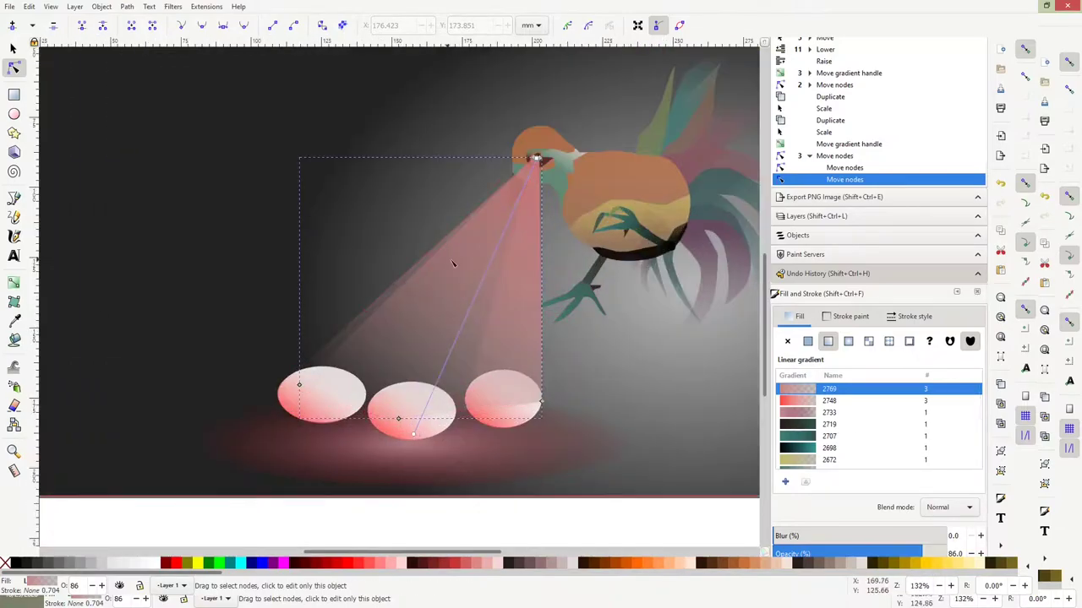
click(413, 435)
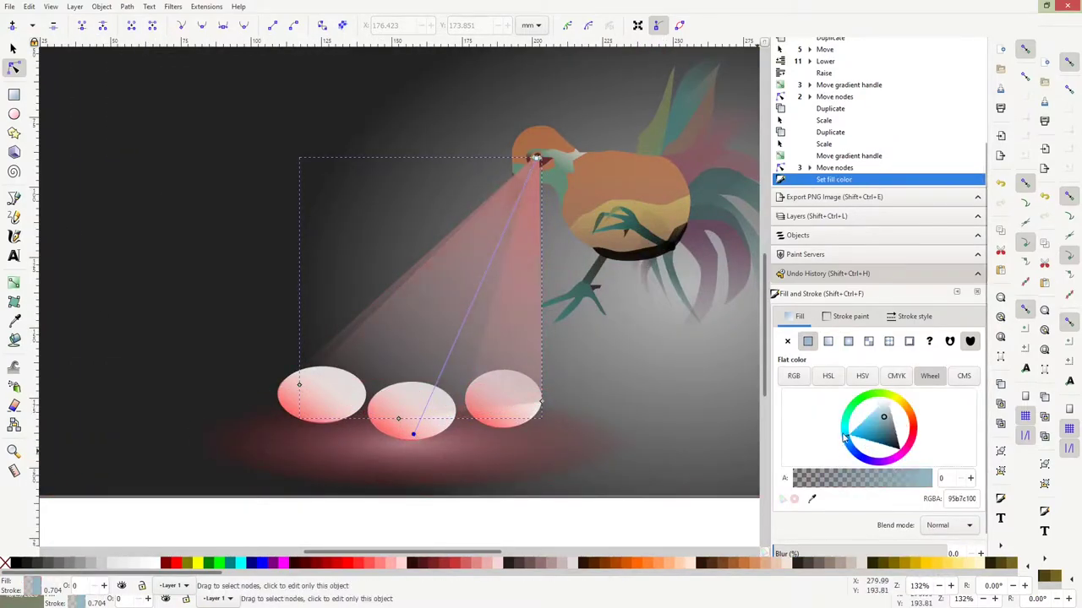
- Tint the middle egg's gradient stop pale blue
click(415, 405)
scroll(397, 414, up, 3)
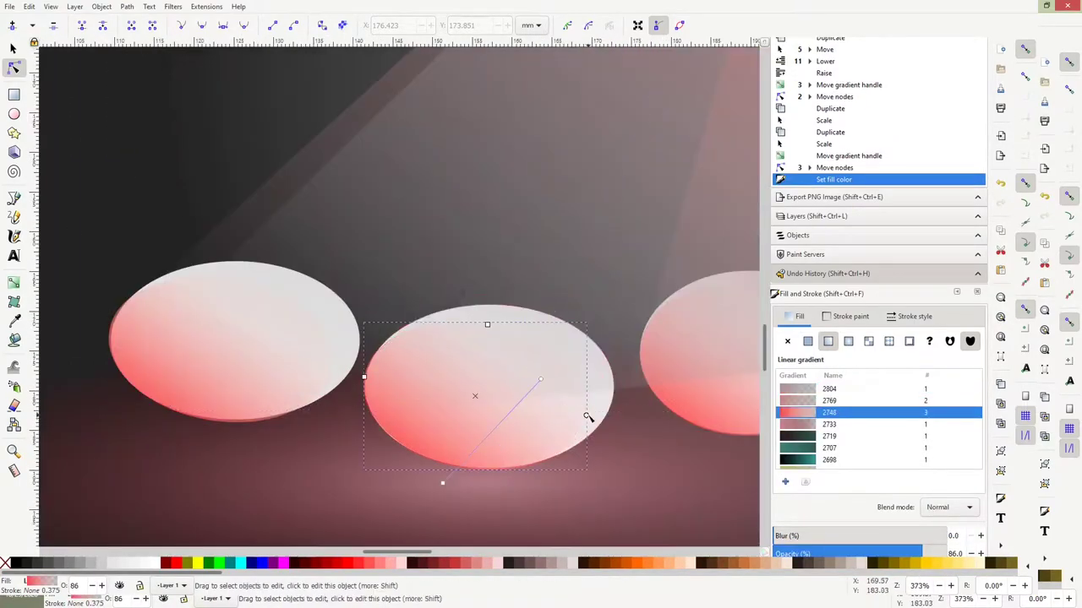
key(d)
click(587, 417)
key(ctrl+z)
key(5)
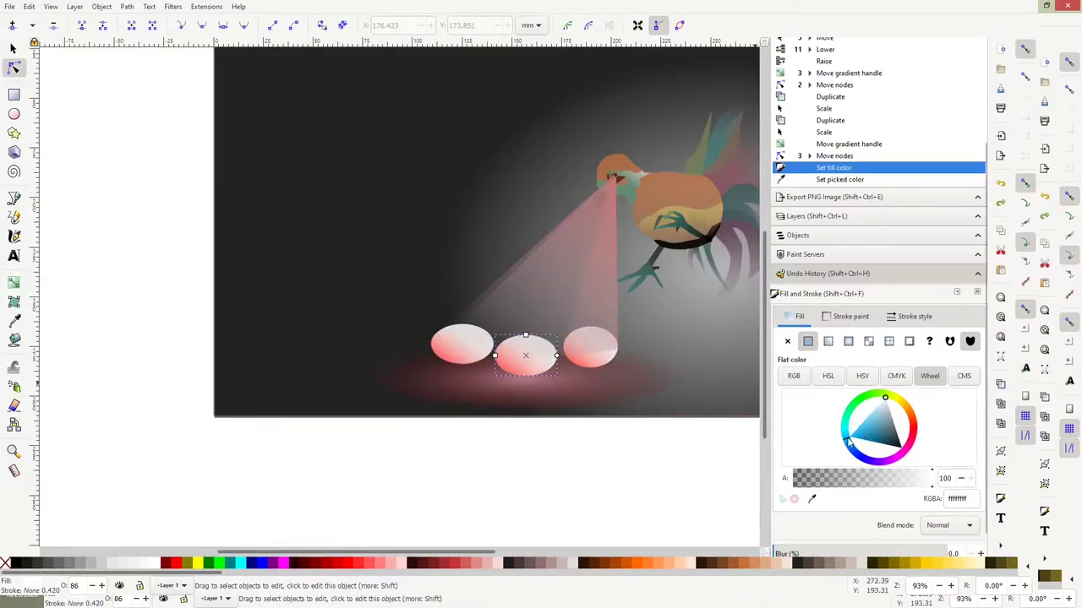
scroll(553, 357, up, 4)
click(888, 412)
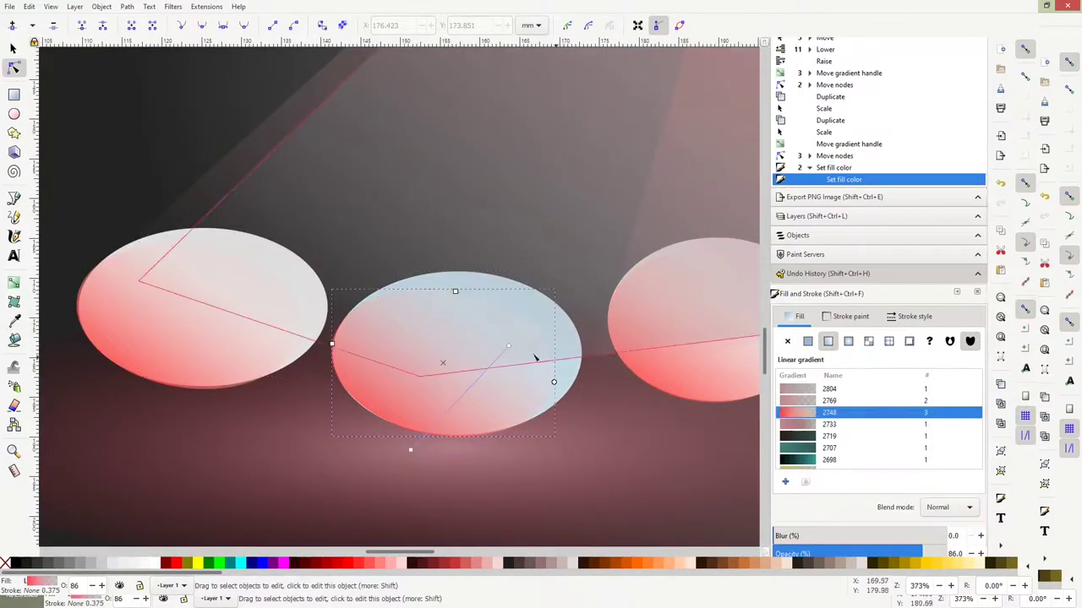
scroll(450, 382, down, 3)
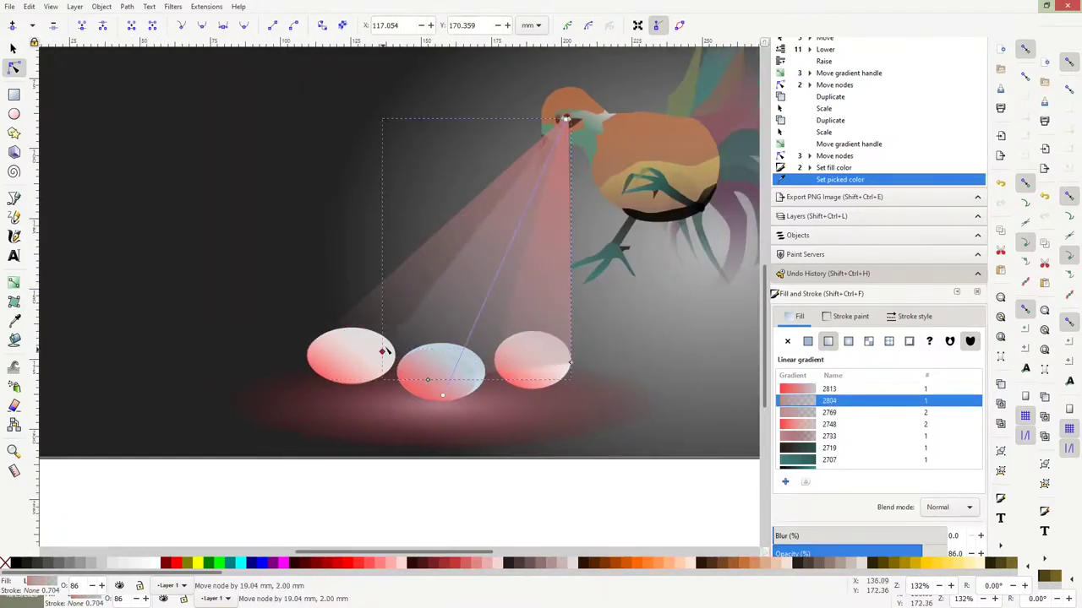
- Adjust a beam node and set the beam's eye-end stop alpha to 0
drag(371, 331, 386, 349)
scroll(541, 169, up, 4)
click(313, 329)
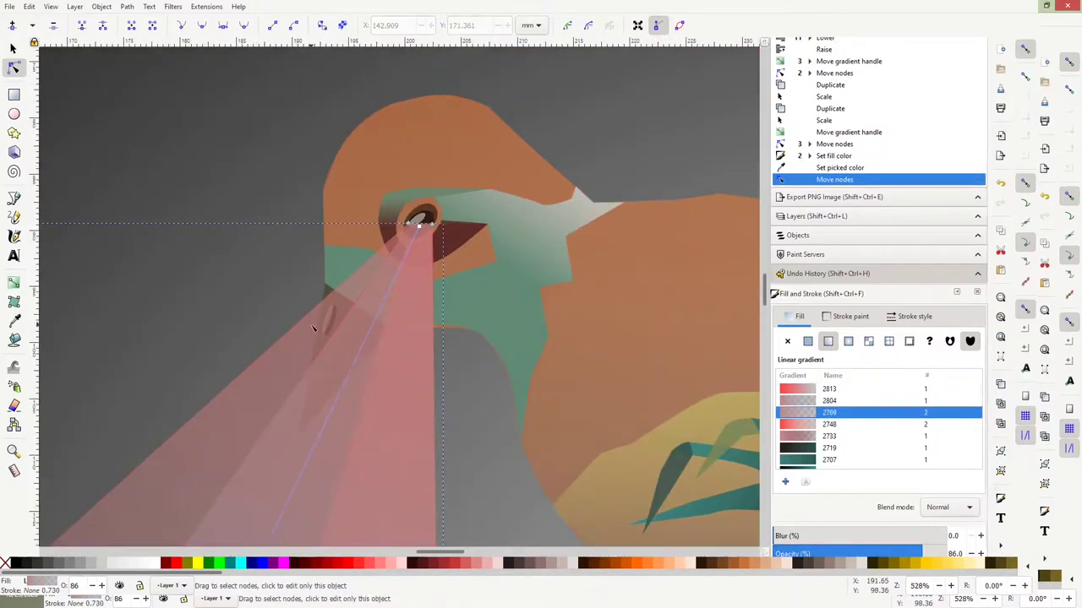
click(807, 340)
click(873, 436)
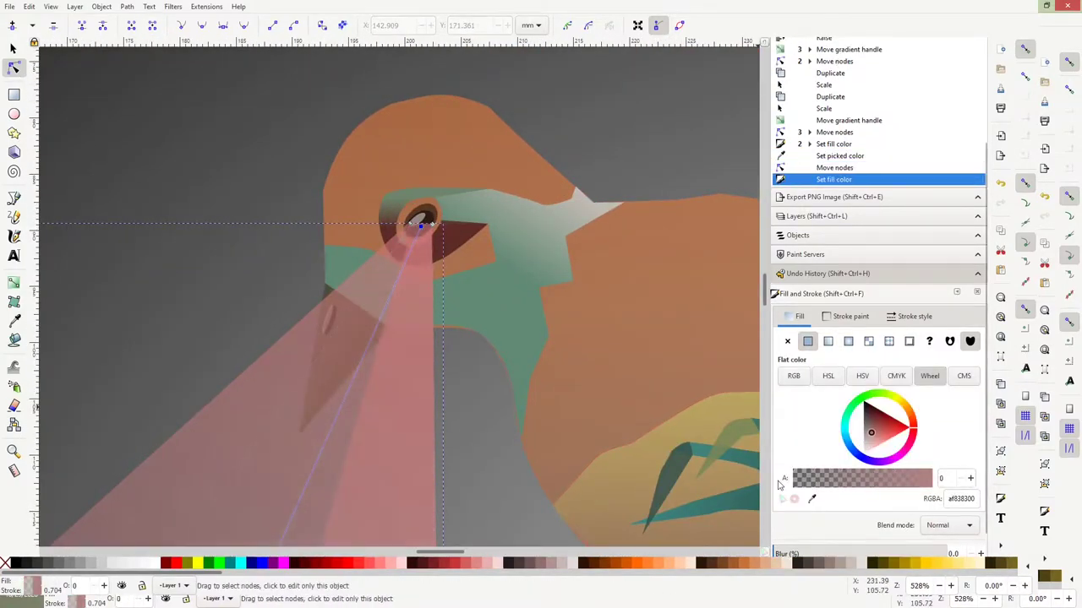
key(5)
key(Escape)
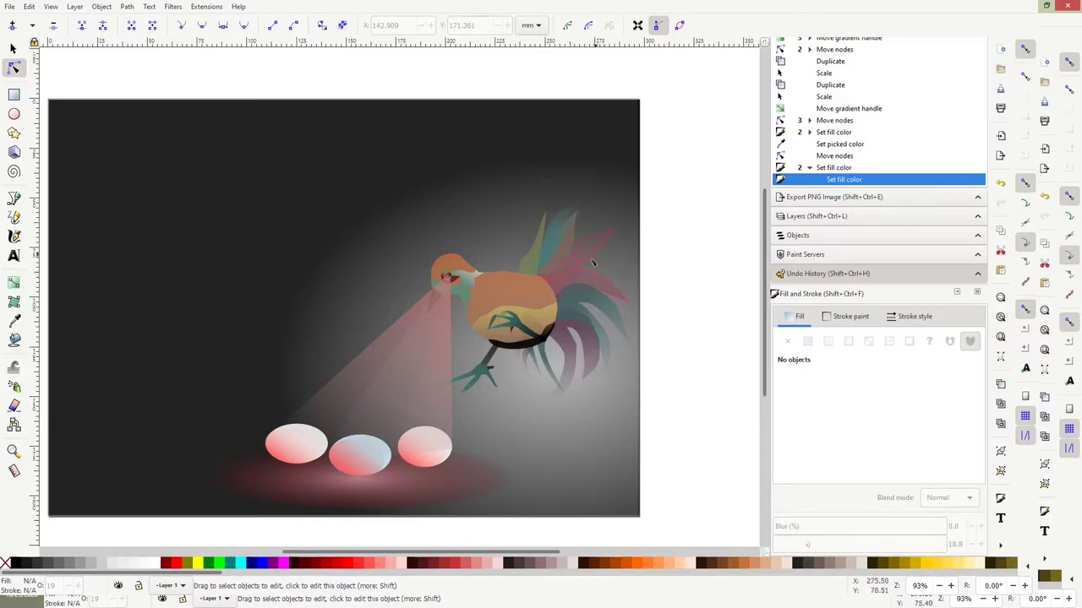
- Reshape the pink tail feather's nodes and make its fill partly opaque
scroll(591, 262, up, 2)
scroll(592, 263, up, 1)
click(581, 307)
key(s)
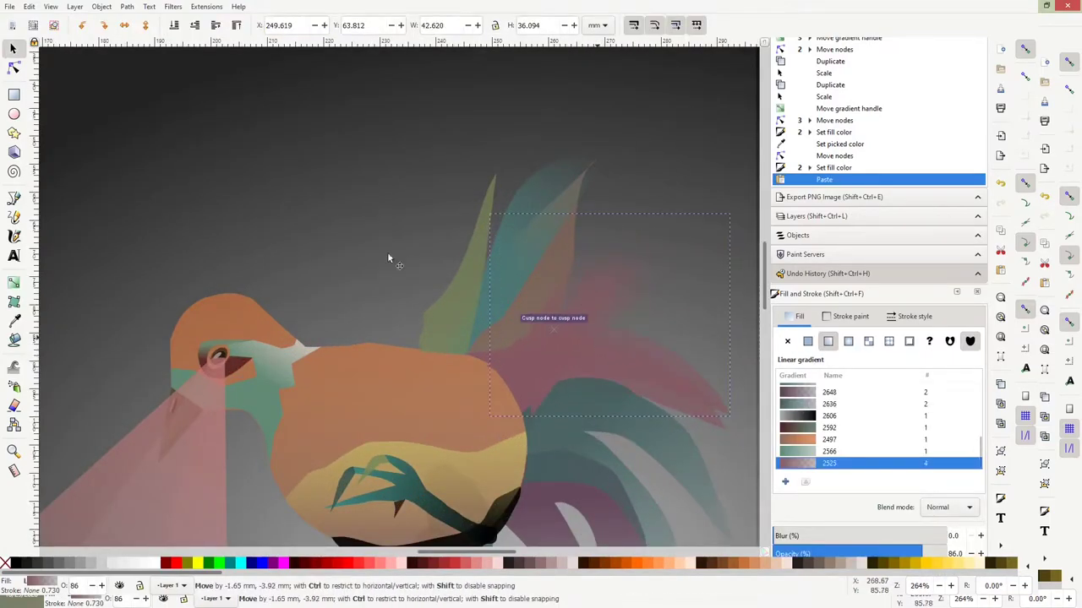
key(n)
scroll(667, 254, down, 4)
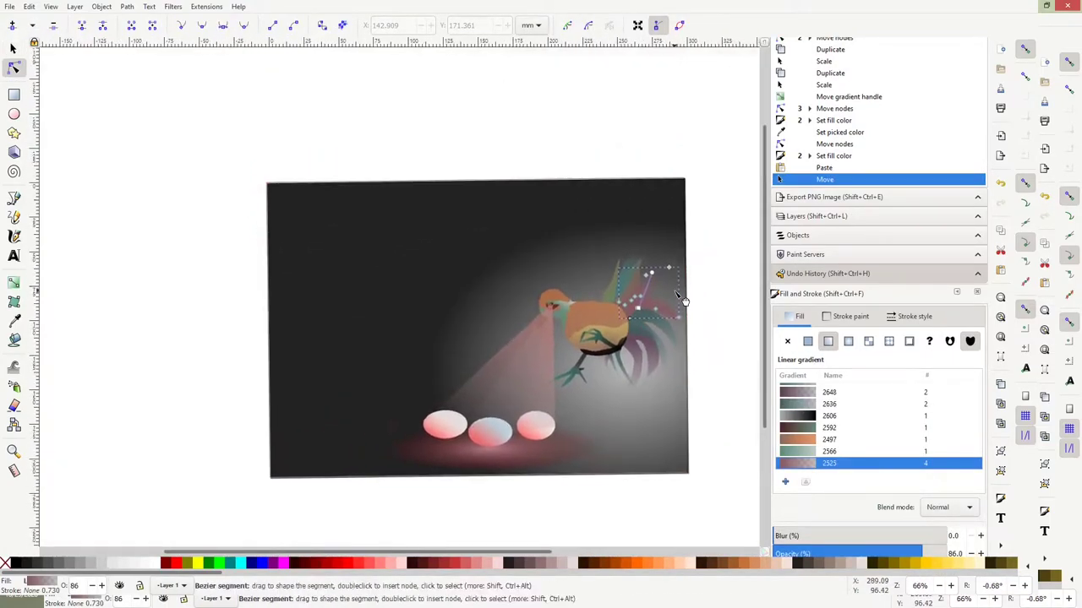
scroll(682, 300, up, 5)
drag(355, 465, 313, 476)
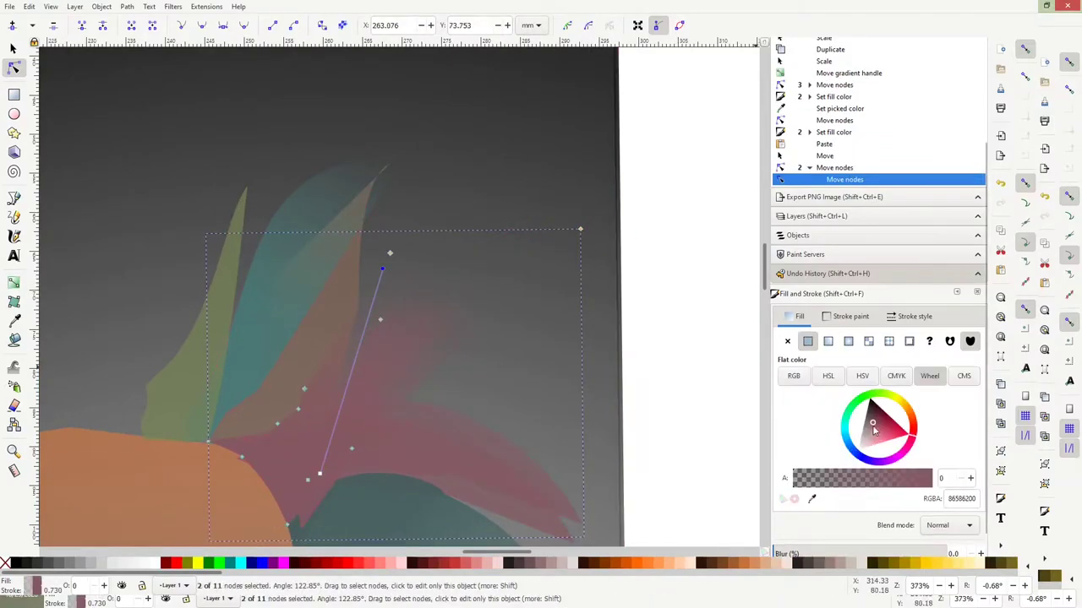
click(908, 480)
- Stretch the orange shape into a long streak reaching the page's top-right edge
drag(579, 229, 597, 149)
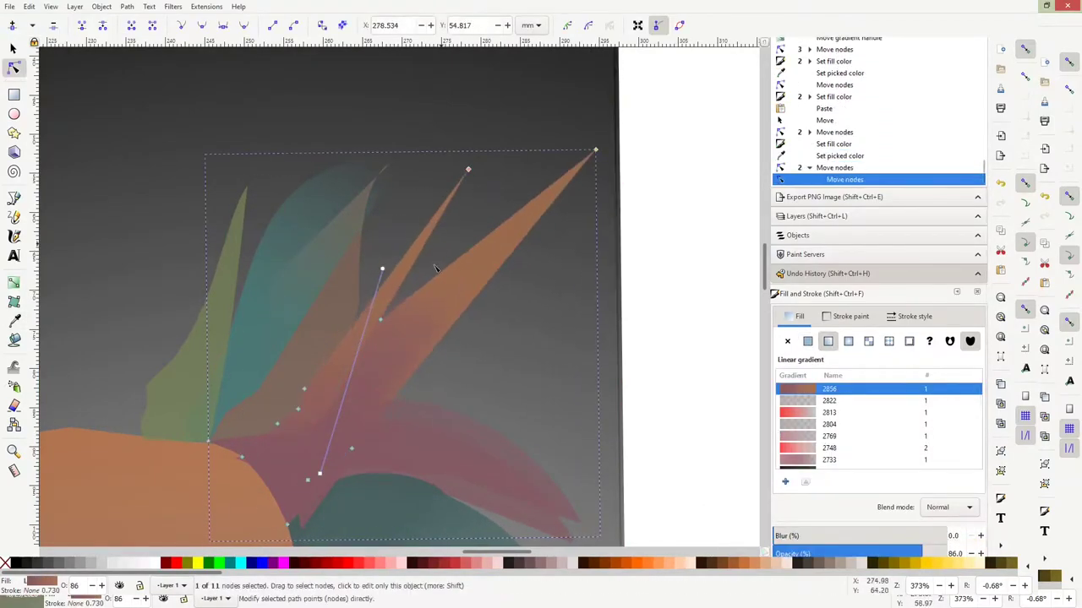
scroll(468, 215, up, 1)
drag(400, 211, 448, 194)
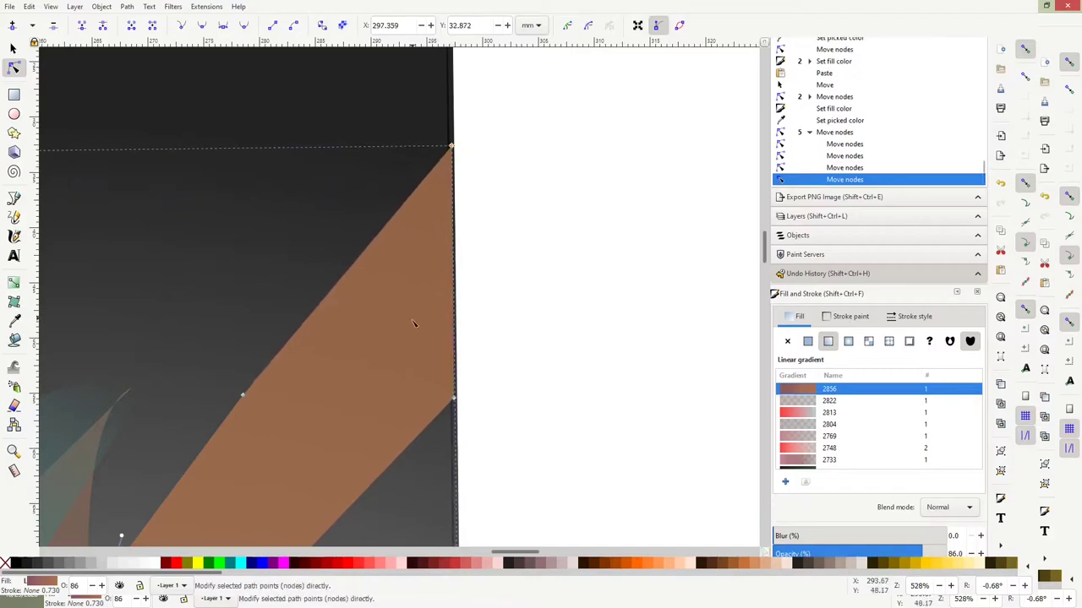
scroll(414, 324, down, 5)
click(355, 408)
scroll(355, 408, down, 1)
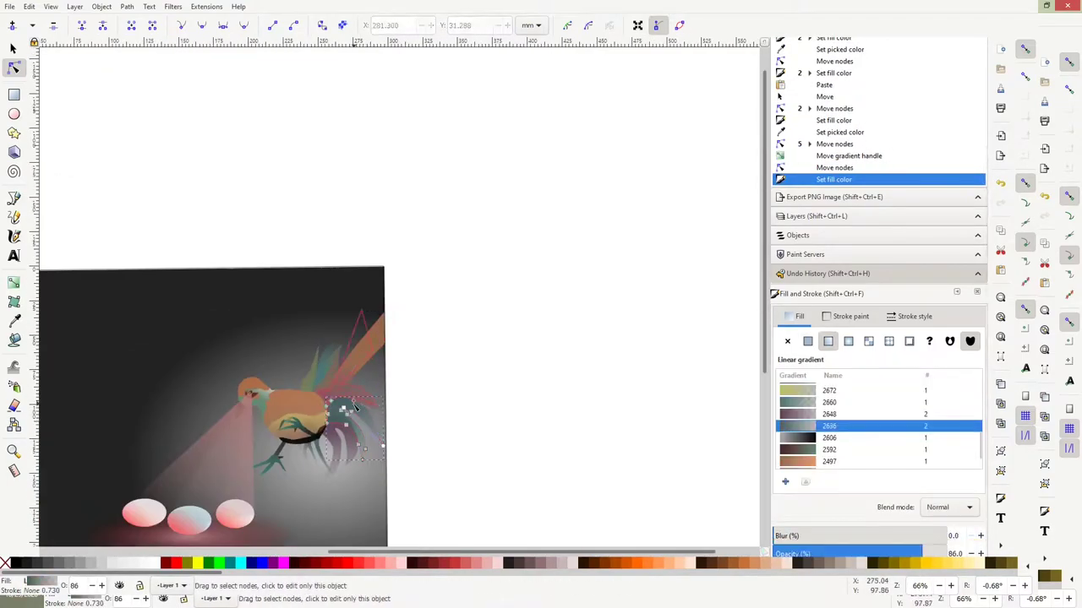
key(Escape)
key(5)
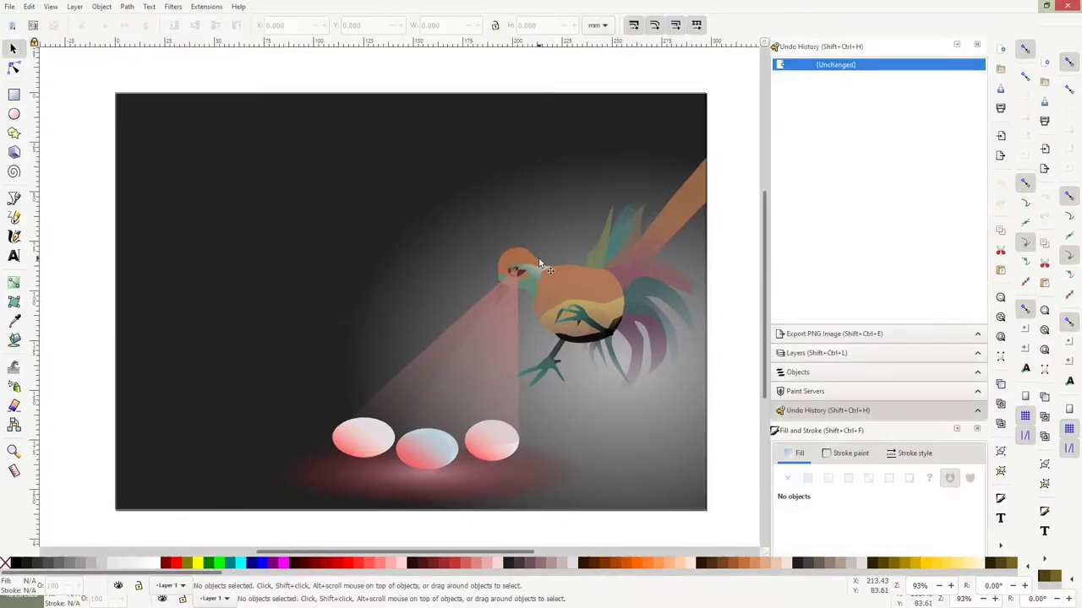
- Draw a closed wing outline over the bird's back with the Pen tool
scroll(526, 248, up, 5)
scroll(473, 250, down, 2)
scroll(419, 203, up, 3)
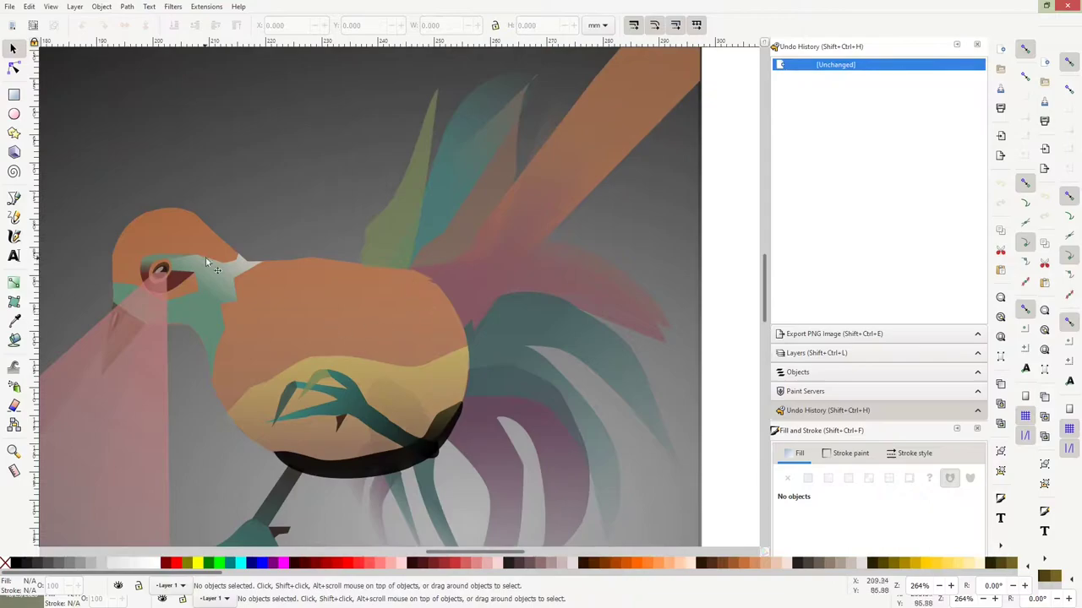
key(b)
click(315, 290)
scroll(690, 216, down, 4)
scroll(691, 169, up, 2)
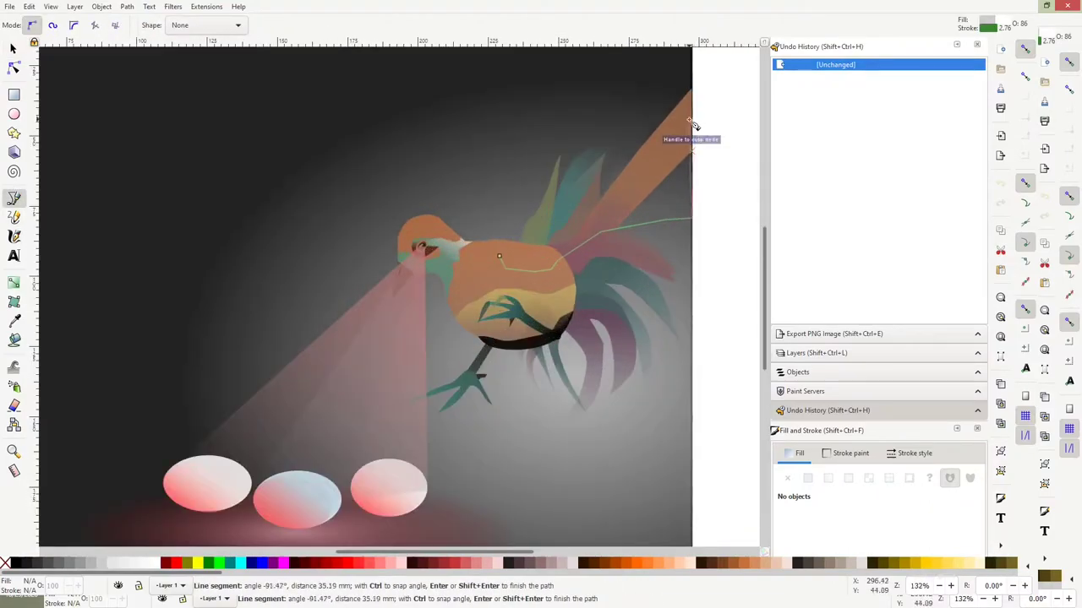
click(493, 255)
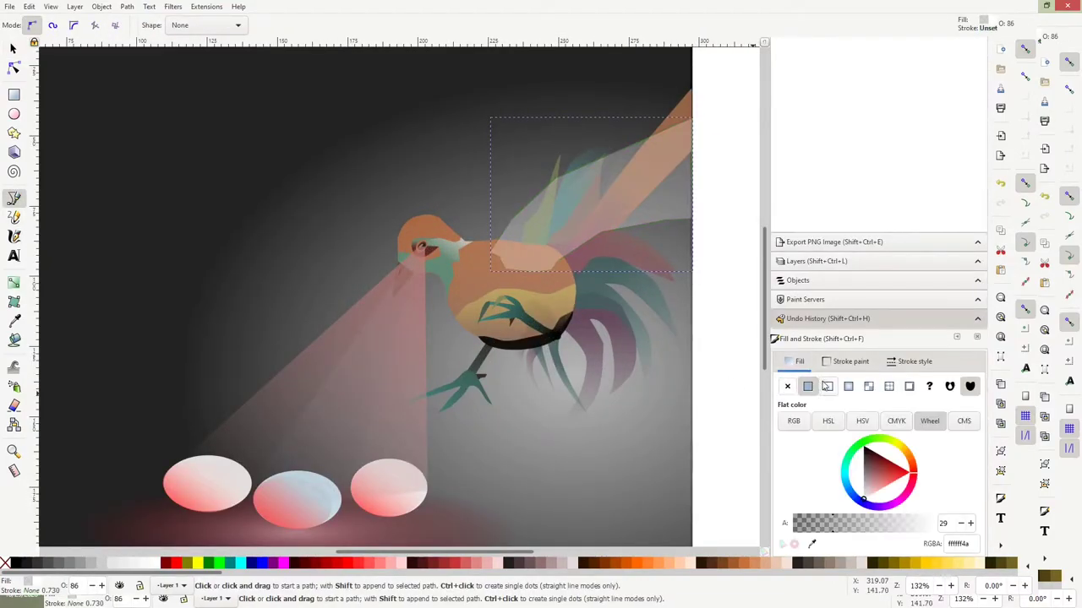
- Give the wing a cyan gradient stop, darkening toward its base
key(n)
click(690, 150)
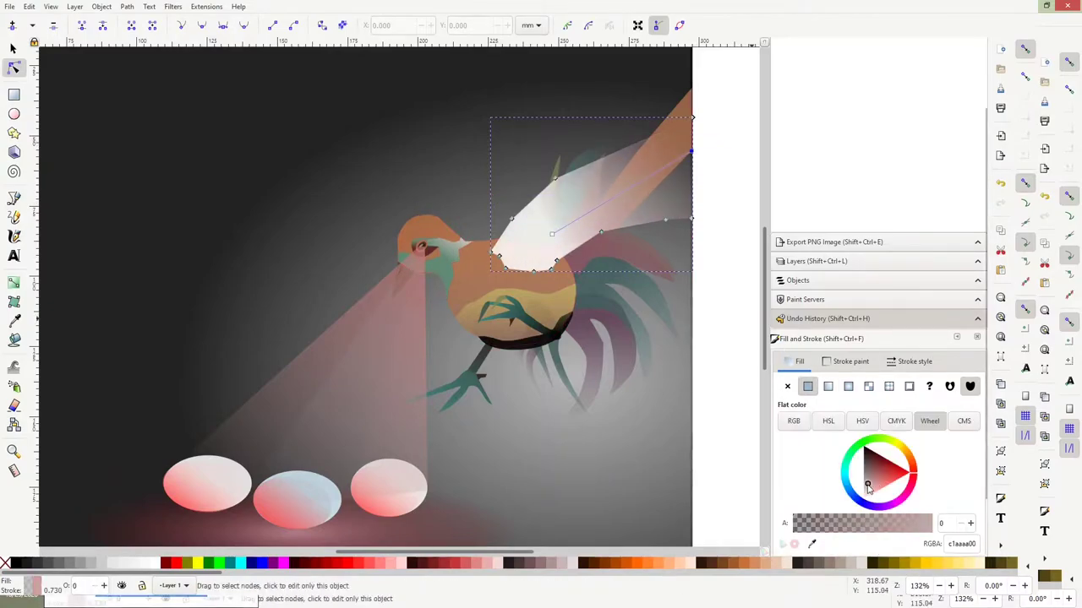
drag(846, 481, 855, 477)
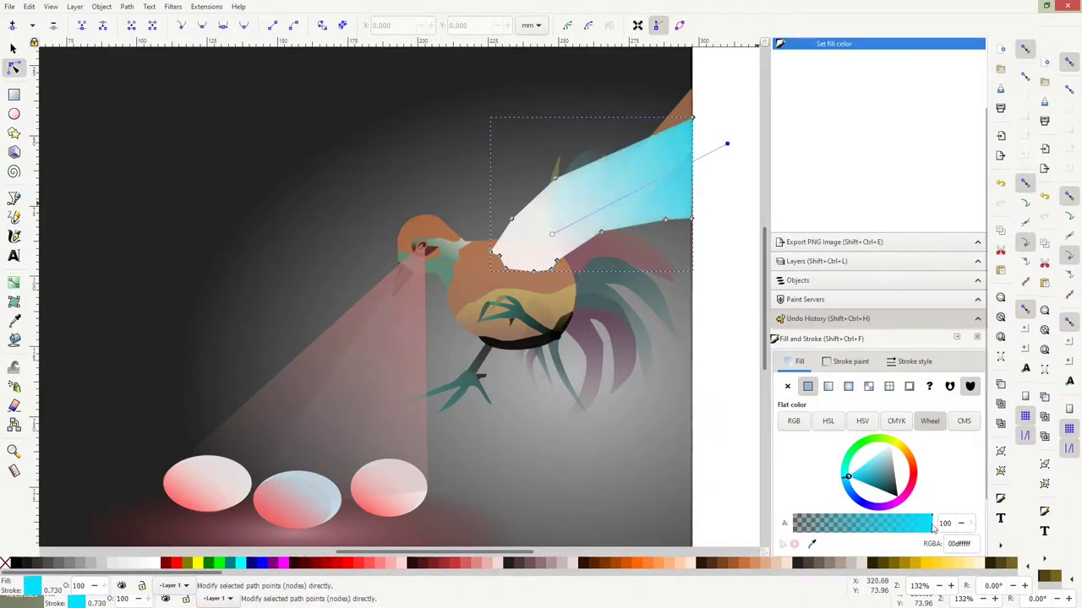
drag(552, 234, 526, 243)
- Refine the wing's lower edge and bend the orange streak into an upright tail feather
scroll(505, 257, up, 4)
drag(636, 328, 642, 314)
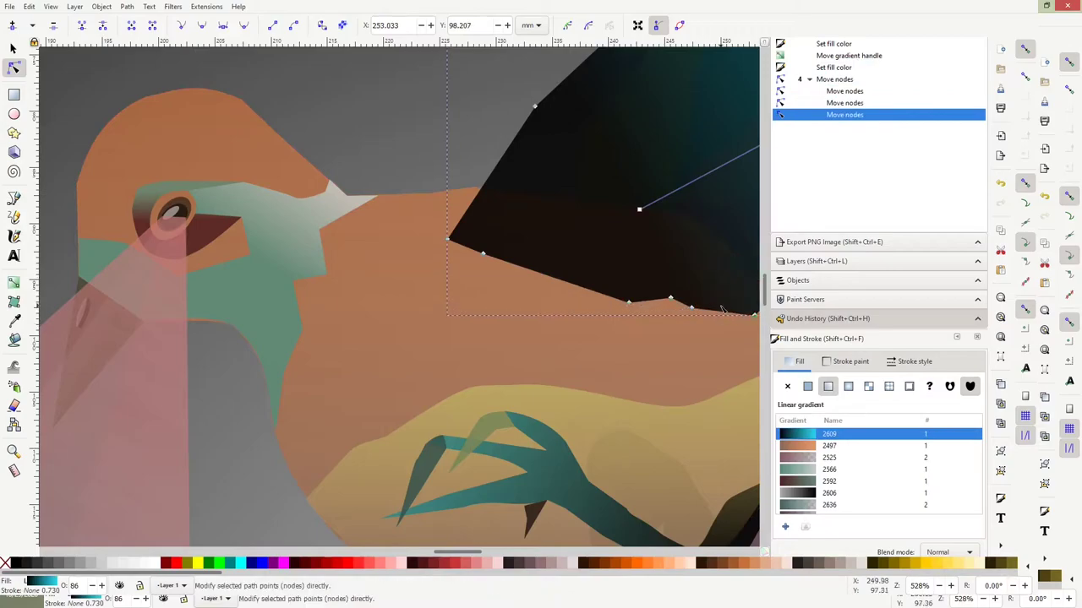
scroll(541, 355, down, 4)
scroll(507, 381, up, 2)
drag(592, 397, 489, 426)
drag(457, 375, 488, 353)
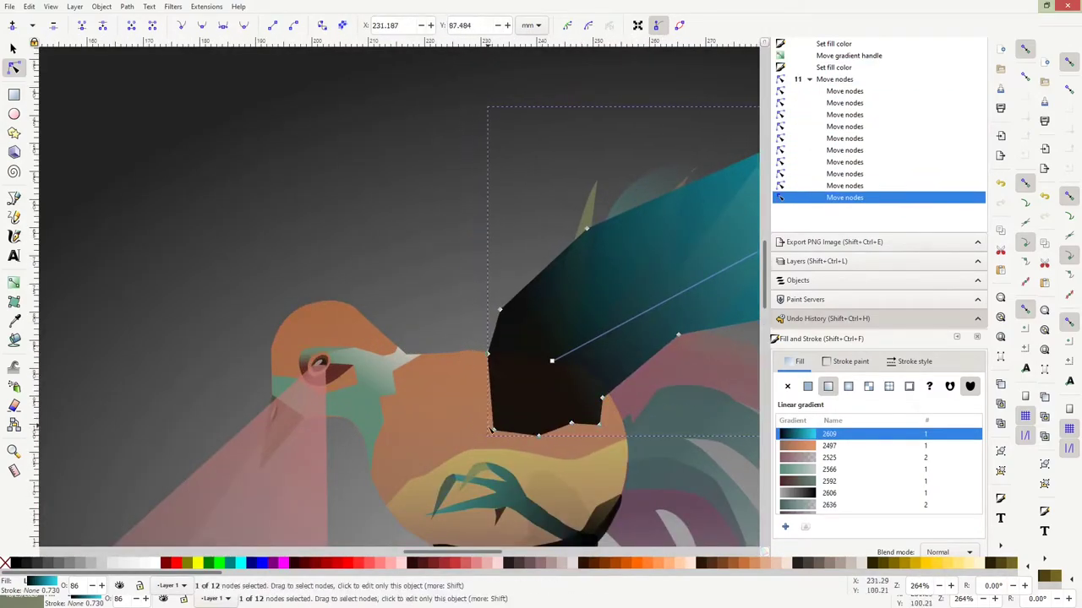
drag(484, 409, 520, 390)
drag(601, 397, 631, 422)
scroll(649, 395, down, 2)
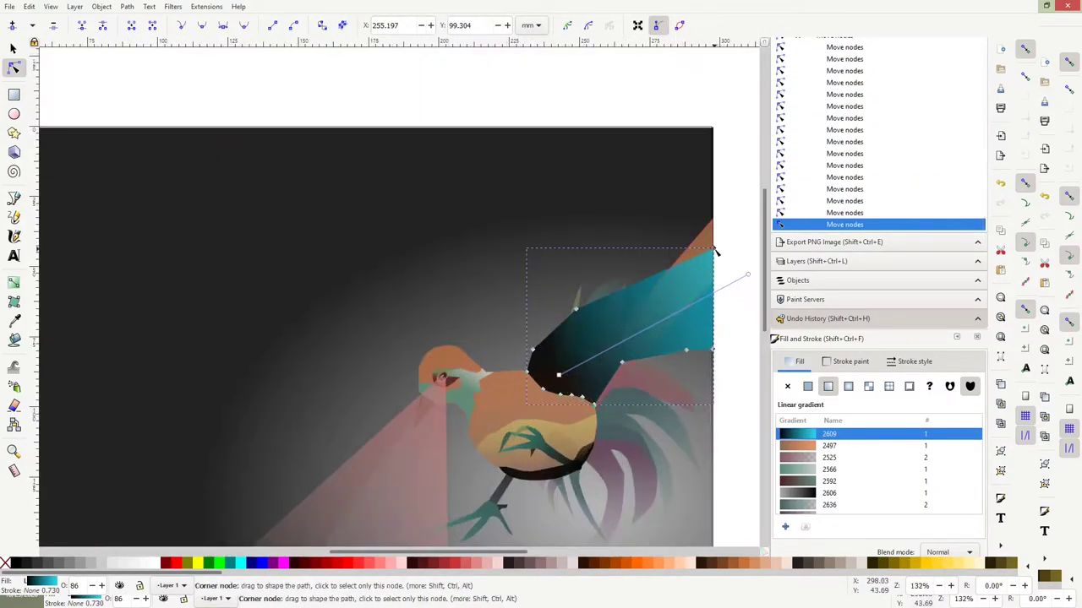
mouse_move(712, 157)
mouse_down()
mouse_move(597, 169)
mouse_move(648, 175)
mouse_up()
drag(642, 253, 627, 219)
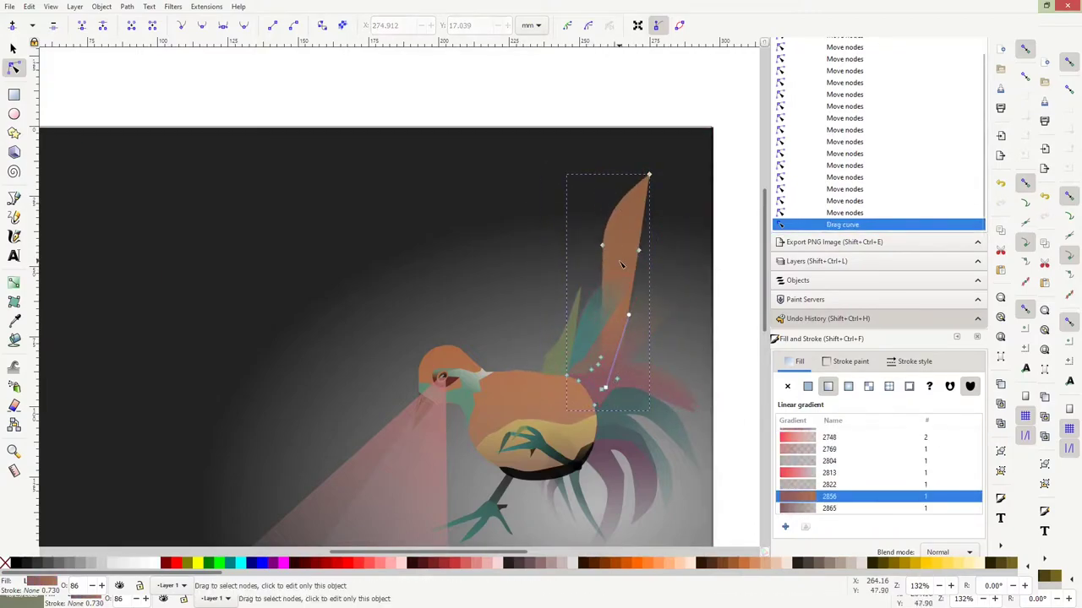
- Duplicate the orange feather, shift it left, reshape it into a curved plume, and lower it
key(s)
key(ctrl+d)
drag(621, 265, 562, 285)
click(196, 25)
key(n)
mouse_move(591, 179)
mouse_down()
mouse_move(542, 188)
mouse_move(575, 228)
mouse_up()
mouse_move(583, 296)
mouse_down()
mouse_move(580, 265)
mouse_move(580, 314)
mouse_up()
drag(554, 230, 584, 223)
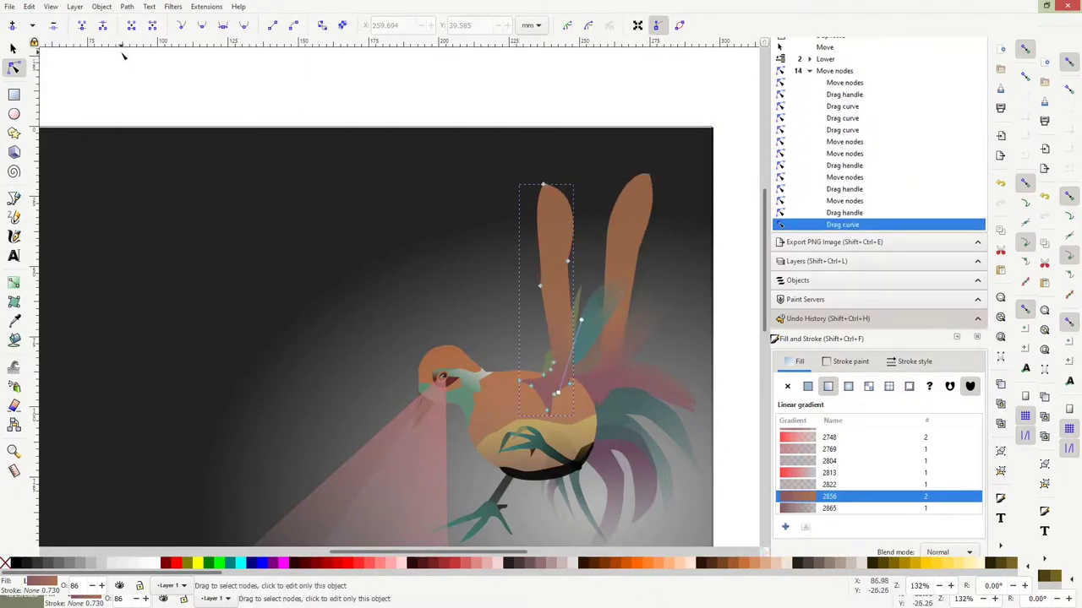
key(s)
key(Page_Down)
key(Page_Down)
key(Page_Down)
- Duplicate a teal feather, move the copy left and flip it horizontally
click(567, 350)
key(ctrl+d)
mouse_move(599, 337)
mouse_down()
mouse_move(529, 345)
mouse_move(539, 343)
mouse_up()
ctrl+scroll(528, 336, up, 3)
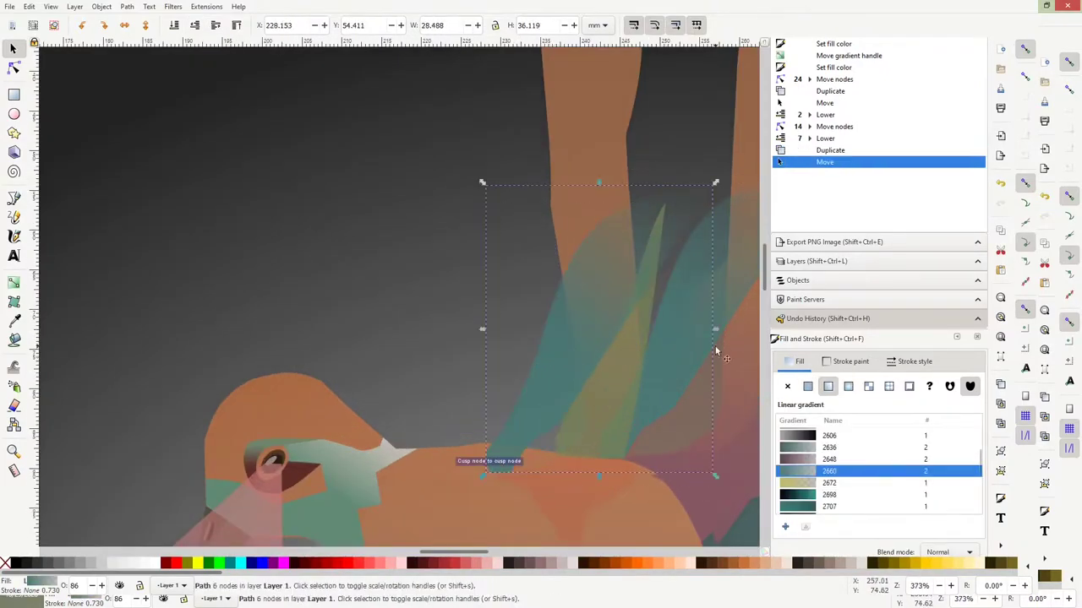
mouse_move(715, 348)
mouse_down()
mouse_move(448, 336)
mouse_move(491, 479)
mouse_up()
ctrl+scroll(563, 365, down, 1)
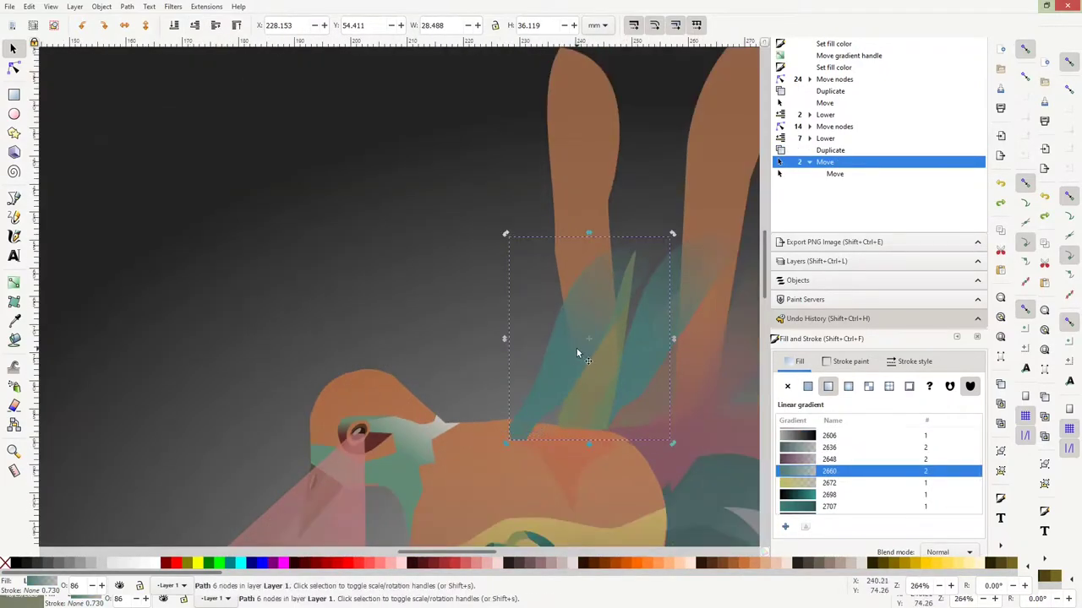
drag(672, 338, 423, 338)
drag(524, 360, 473, 346)
- Adjust the teal copy's gradient direction and send it behind the plumes
key(n)
drag(439, 259, 464, 208)
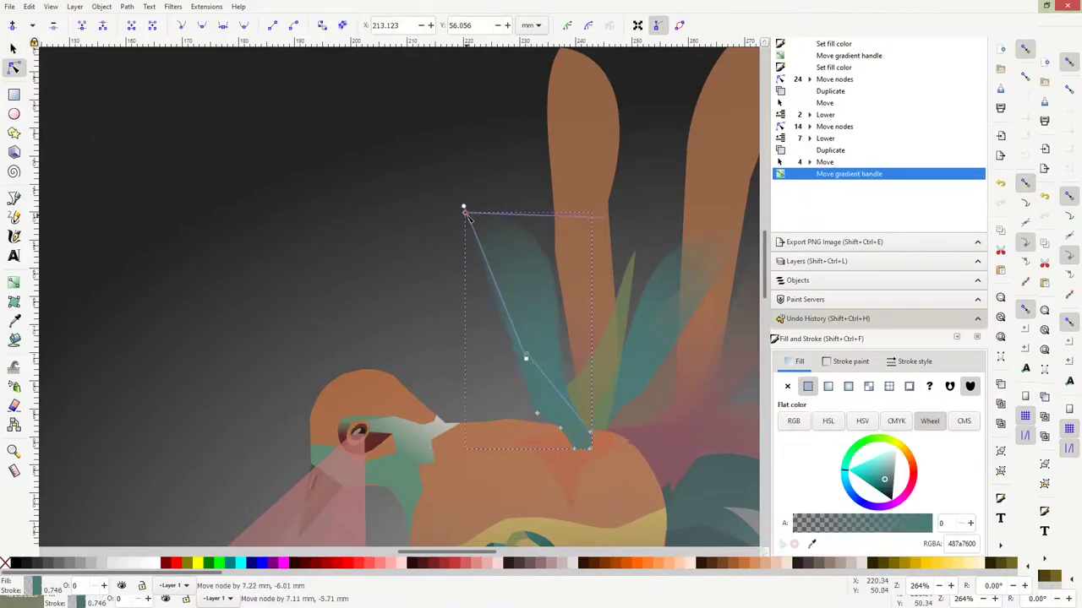
key(s)
key(Page_Down)
key(Page_Down)
key(Page_Down)
key(5)
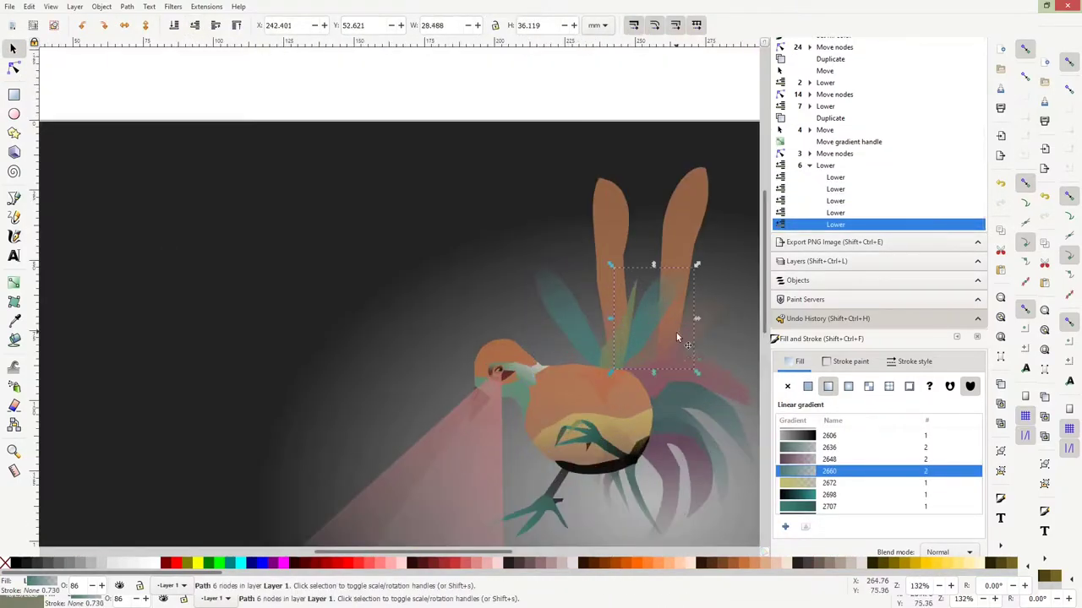
- Delete surplus nodes from the rear tail and drag its plume curves upward
key(n)
ctrl+scroll(606, 397, up, 3)
key(Delete)
key(Delete)
key(Delete)
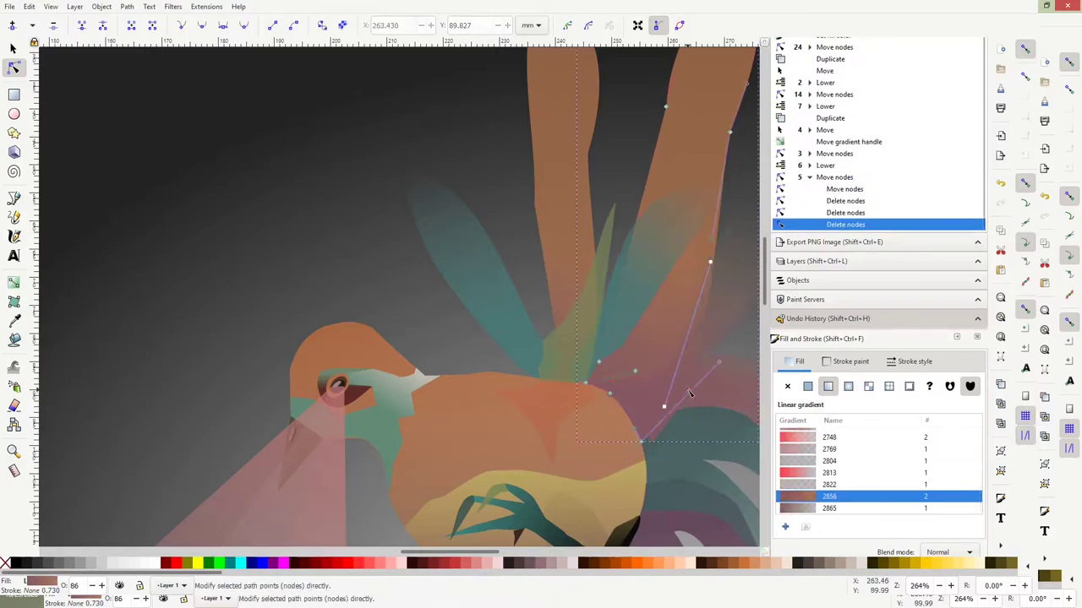
mouse_move(710, 262)
mouse_down()
mouse_move(668, 219)
mouse_move(655, 127)
mouse_move(687, 80)
mouse_move(658, 169)
mouse_up()
ctrl+scroll(654, 127, down, 2)
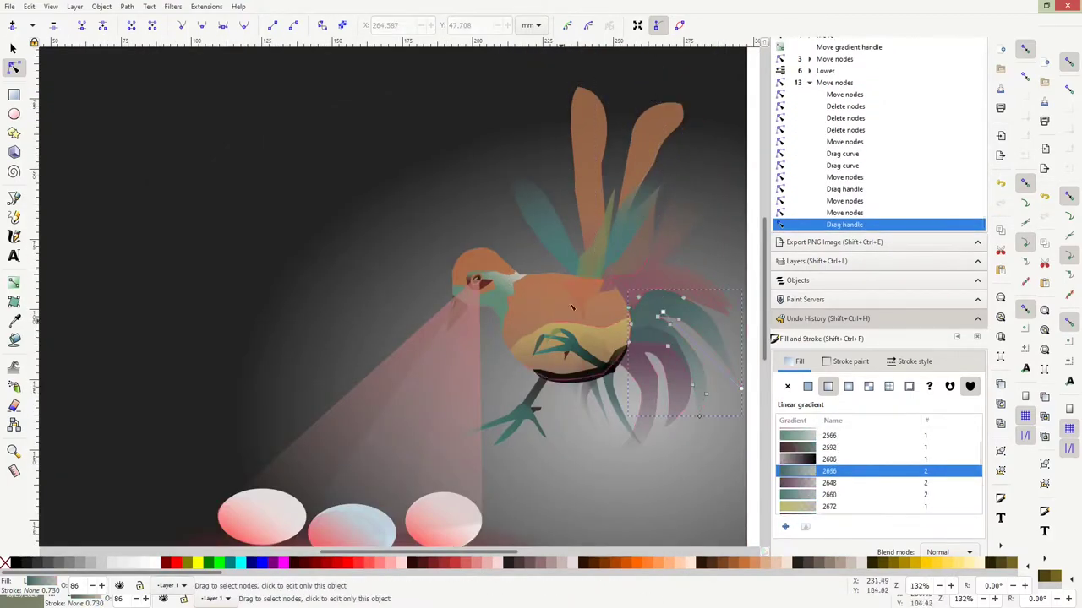
scroll(557, 283, up, 2)
key(b)
click(670, 314)
key(Return)
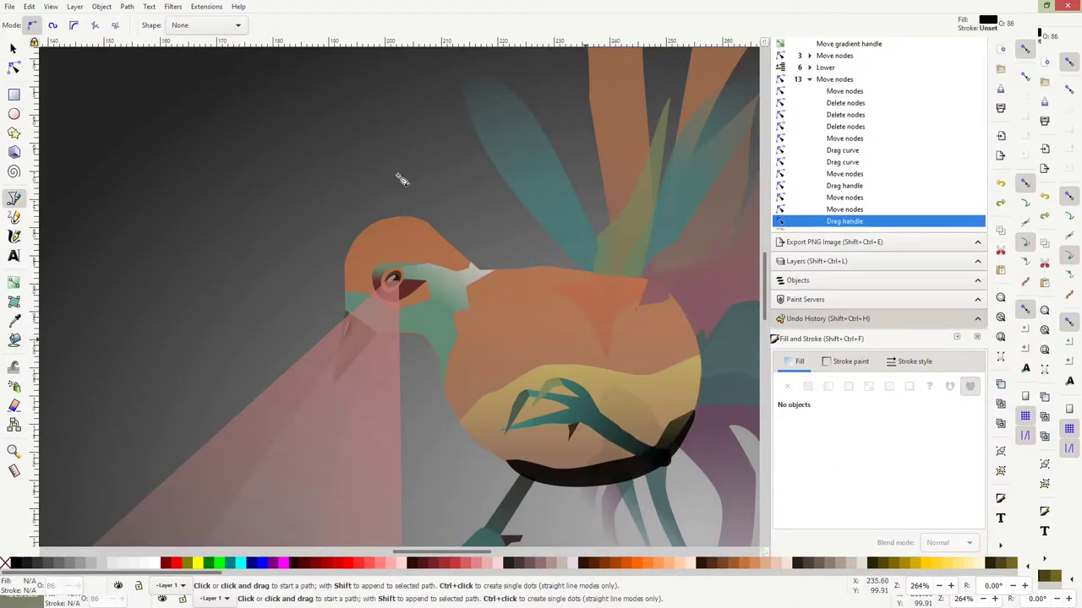
- Review the drawing by selecting the background, all objects, the pink beam and a teal feather
key(s)
ctrl+scroll(565, 372, down, 4)
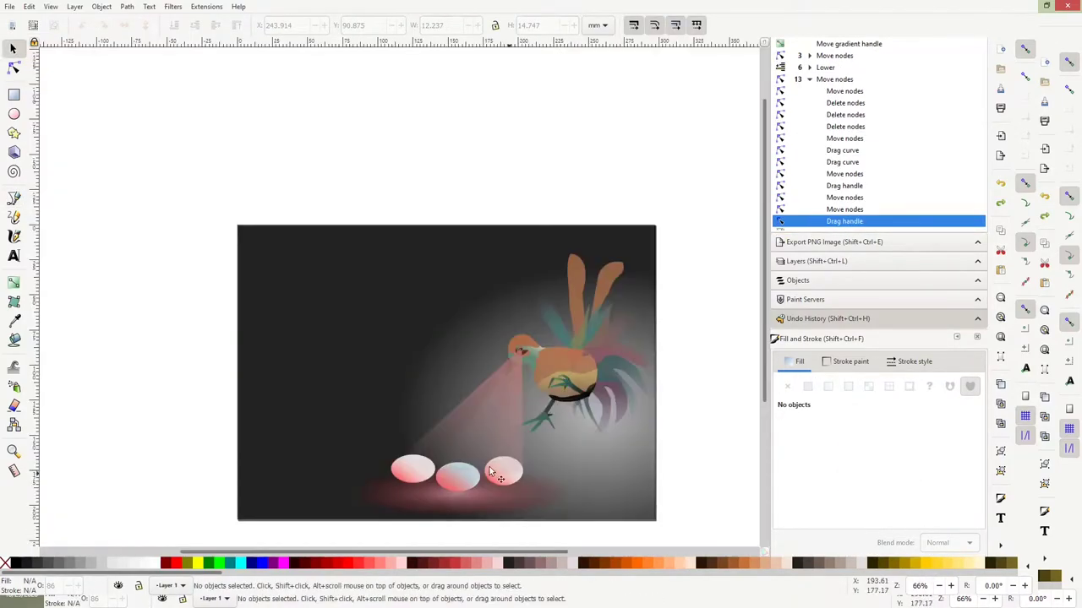
click(547, 421)
key(ctrl+a)
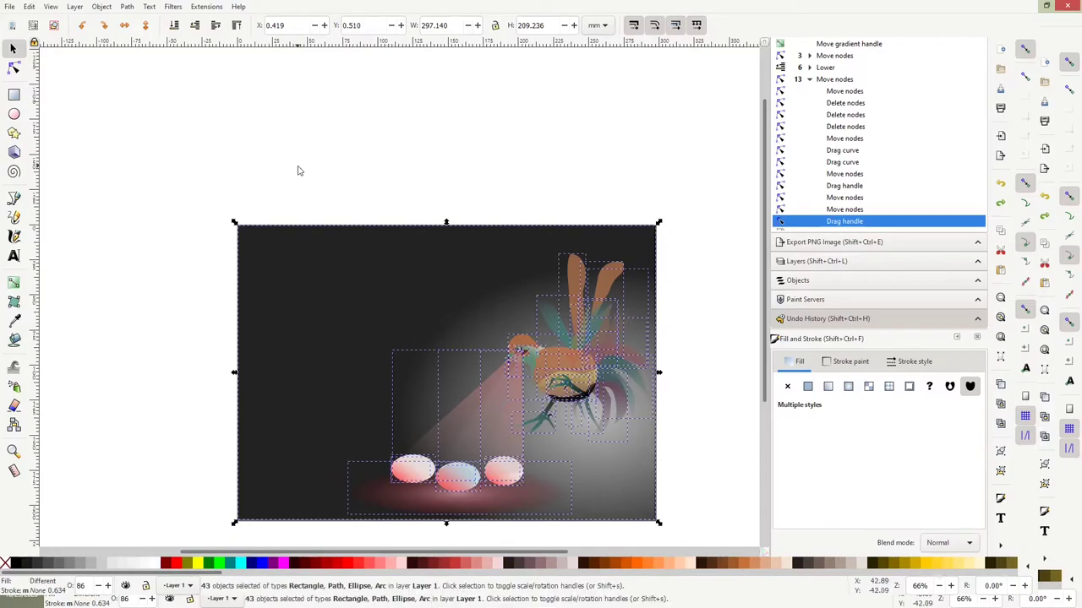
click(477, 381)
ctrl+scroll(676, 380, up, 2)
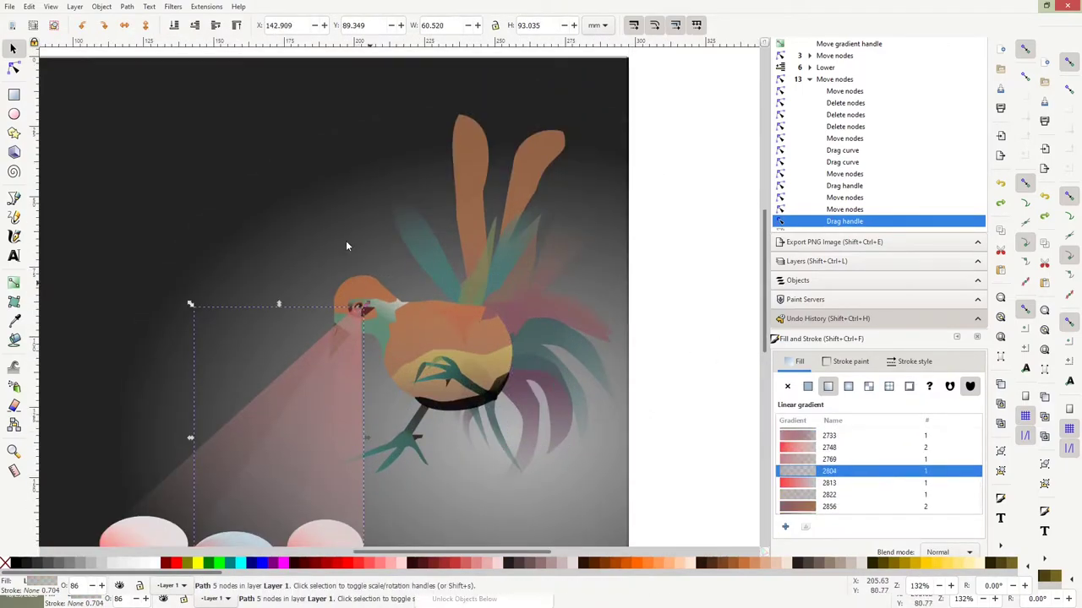
click(507, 253)
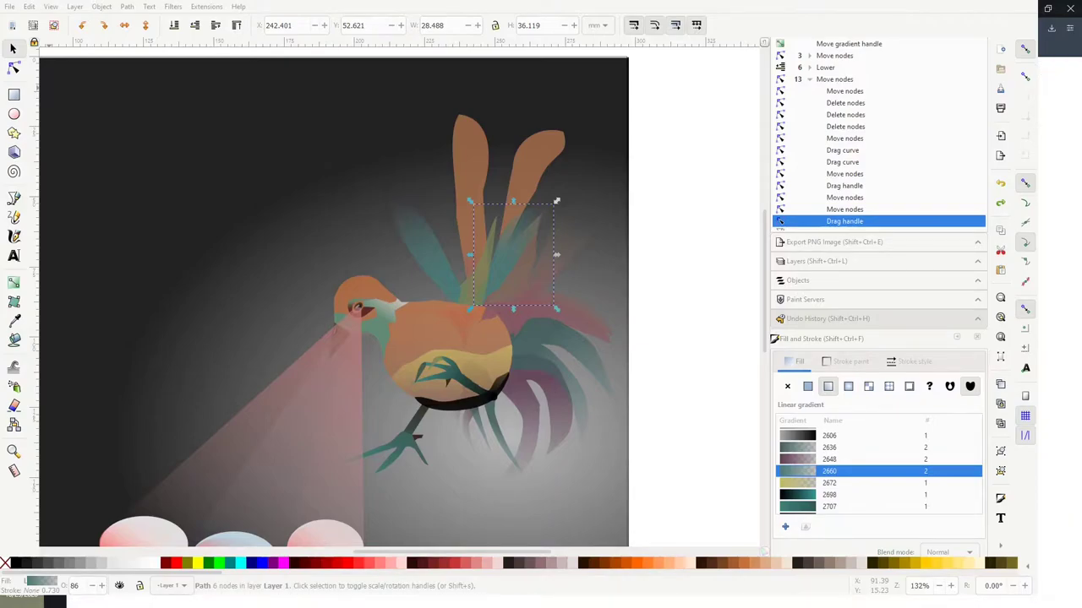
- Nudge the eye pupil one step left and one step down, then select the dark teal wing
click(356, 301)
ctrl+scroll(355, 300, up, 8)
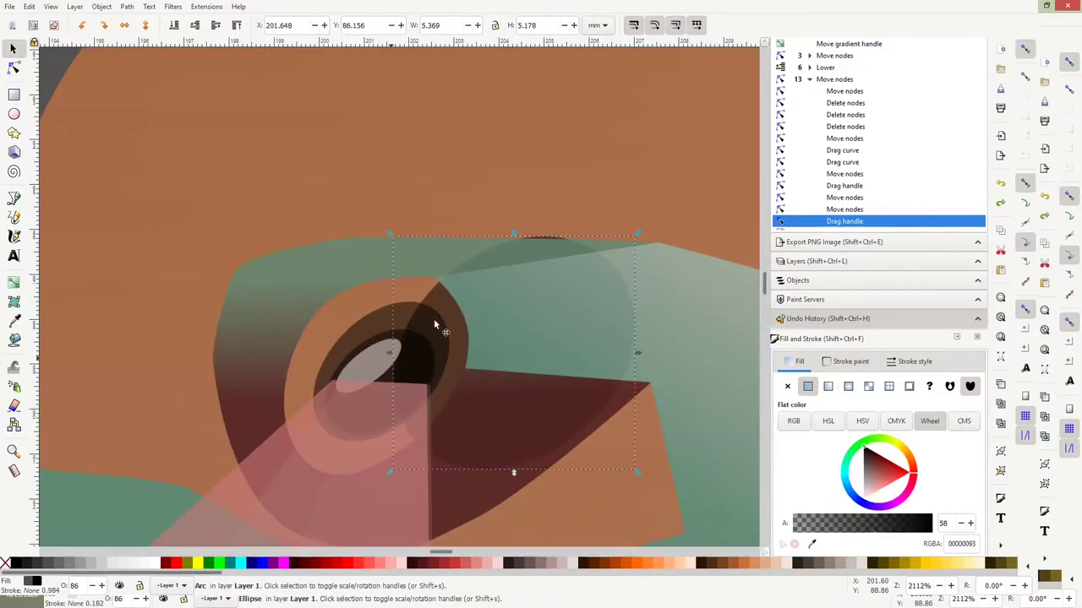
key(Left)
key(Left)
key(Left)
key(Down)
ctrl+scroll(523, 311, down, 5)
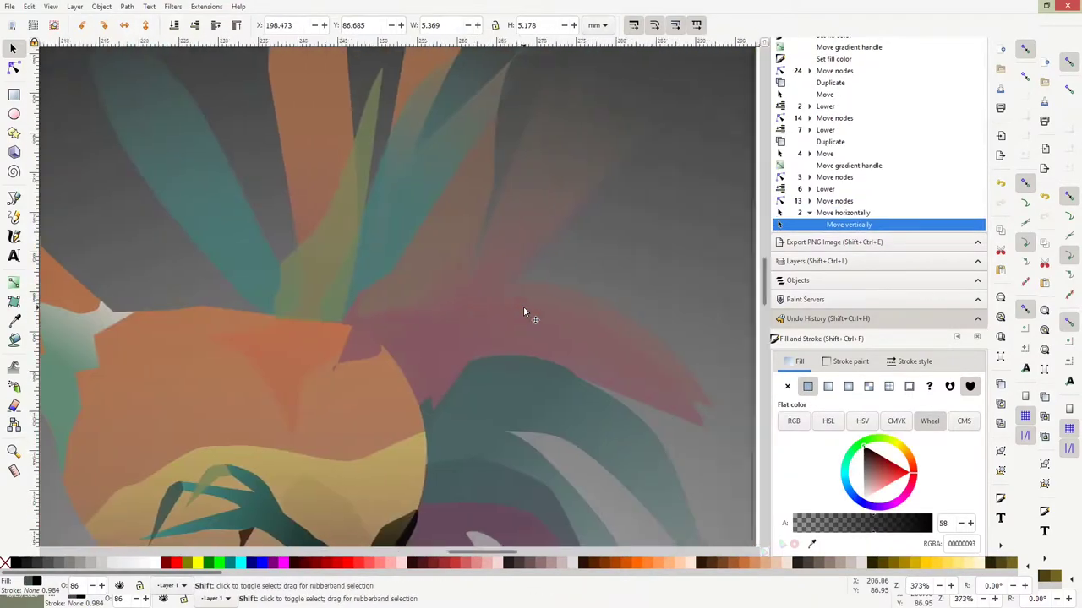
ctrl+scroll(523, 311, down, 5)
ctrl+click(473, 169)
ctrl+scroll(314, 360, up, 3)
ctrl+scroll(576, 342, up, 2)
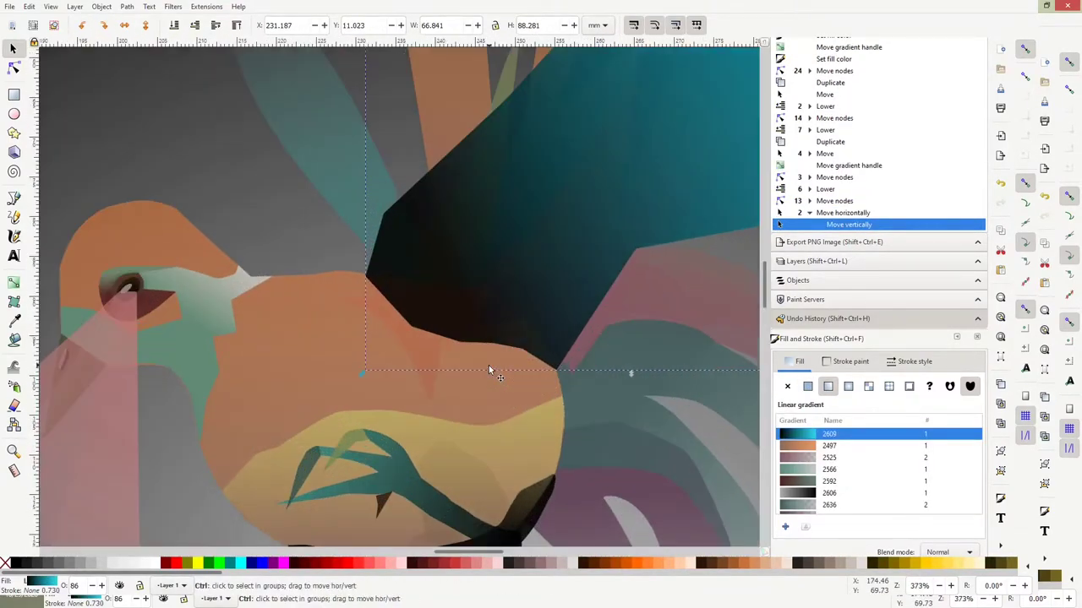
- Trim the dark wing shape by deleting nodes and pulling in its lower curve
key(n)
drag(473, 346, 456, 338)
key(Delete)
key(Delete)
scroll(379, 324, up, 1)
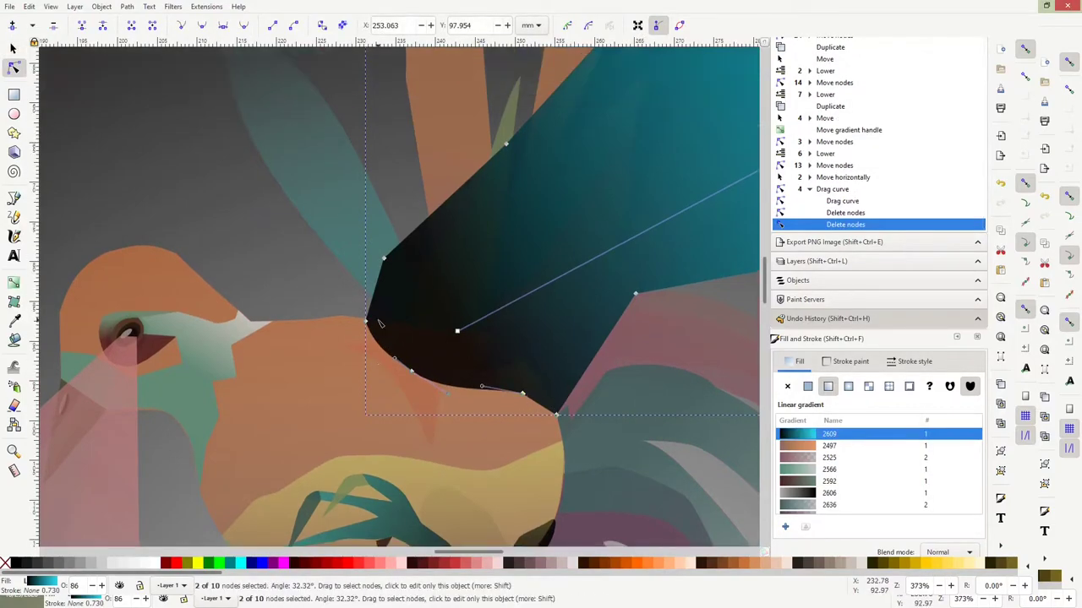
- Draw a new dark-filled shape at the wing's corner with the Bezier tool
key(b)
ctrl+scroll(473, 357, up, 3)
ctrl+scroll(473, 357, down, 2)
click(304, 222)
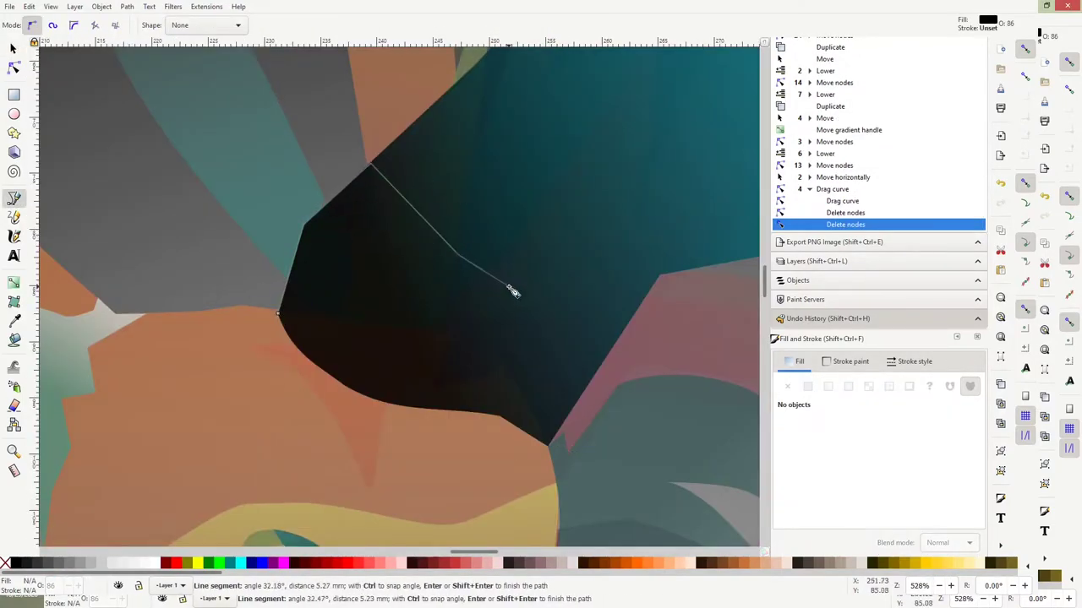
key(Return)
mouse_move(865, 459)
mouse_down()
mouse_move(898, 498)
mouse_move(894, 490)
mouse_up()
key(5)
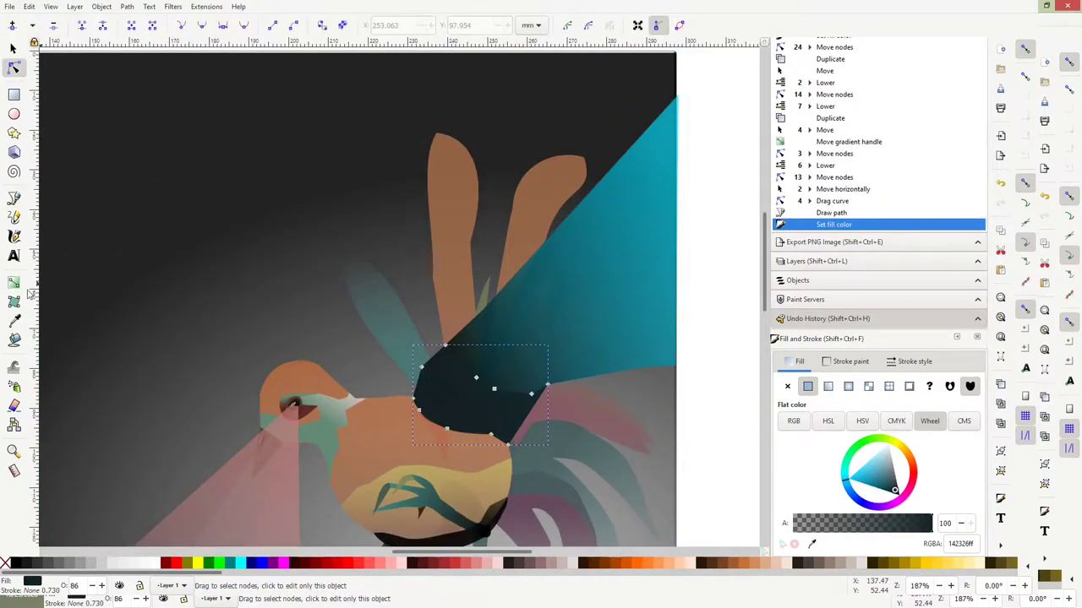
- Draw a feather outline along the wing and colour it pinkish with the Dropper
ctrl+scroll(541, 309, up, 3)
click(415, 207)
click(512, 98)
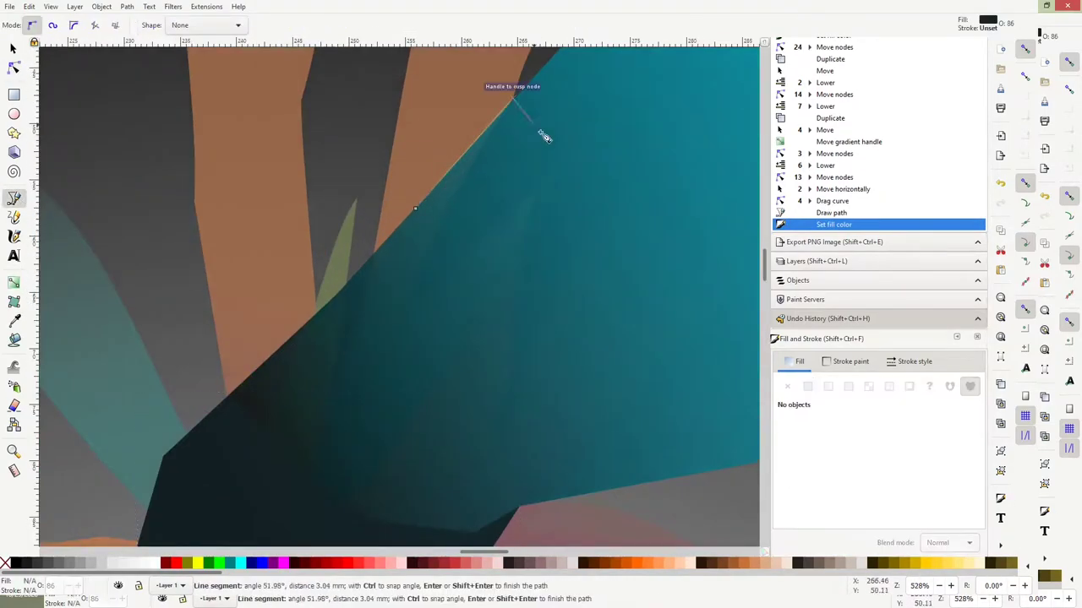
ctrl+scroll(738, 462, down, 2)
double_click(627, 377)
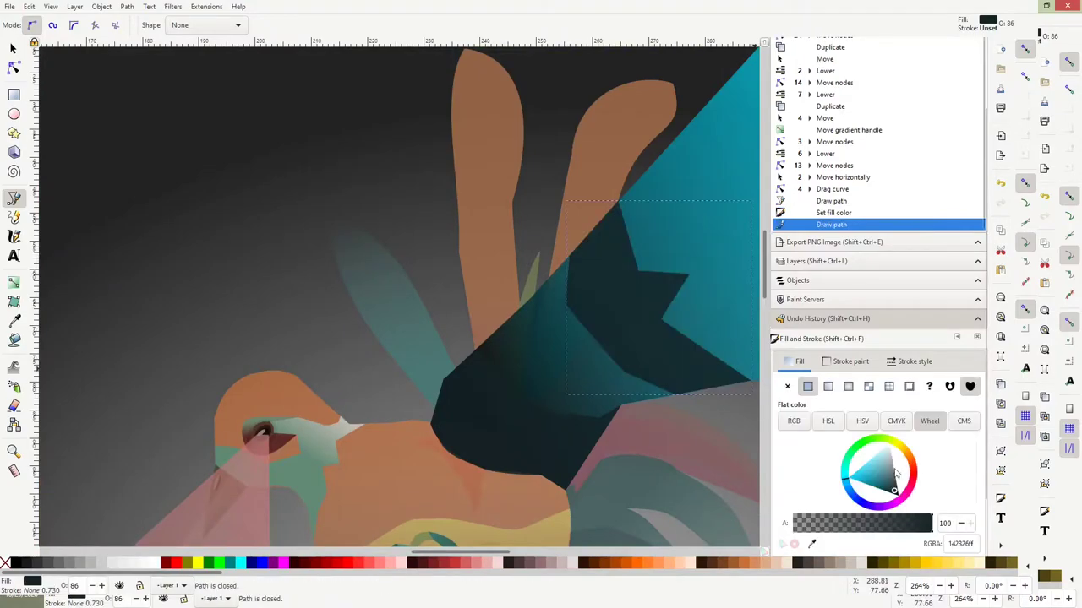
drag(872, 462, 896, 490)
key(d)
click(608, 442)
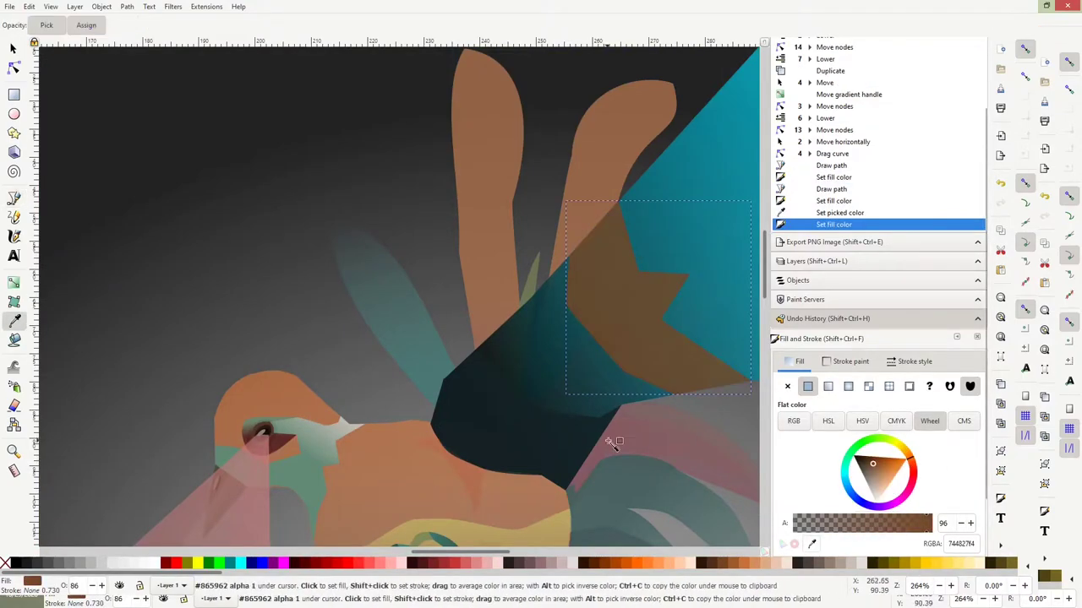
ctrl+scroll(668, 279, down, 3)
ctrl+scroll(461, 302, up, 2)
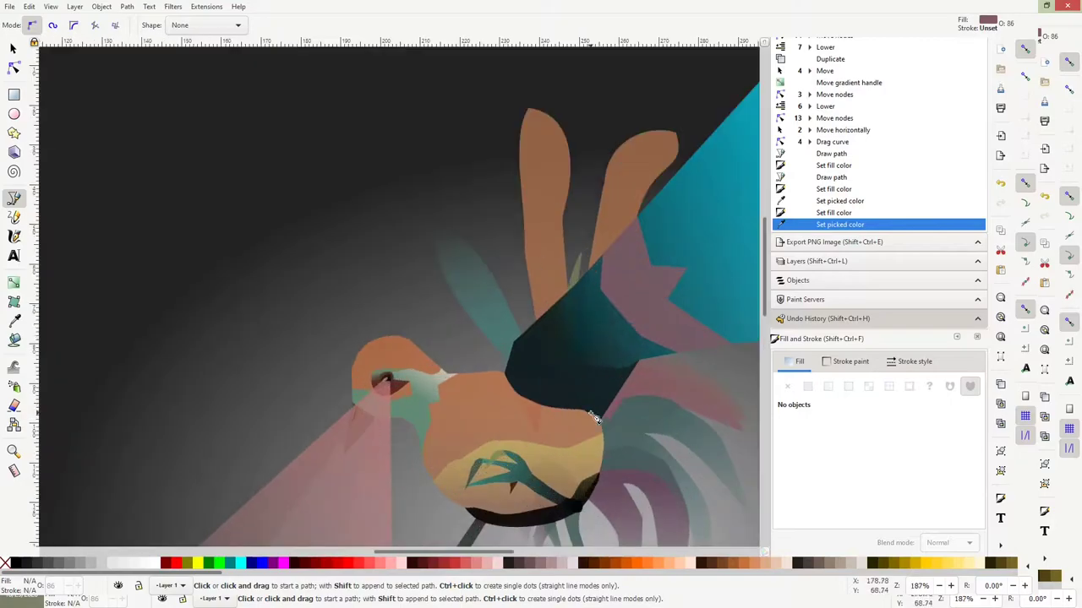
- Give the next feather a linear gradient from dark teal to teal toward the upper right
key(Return)
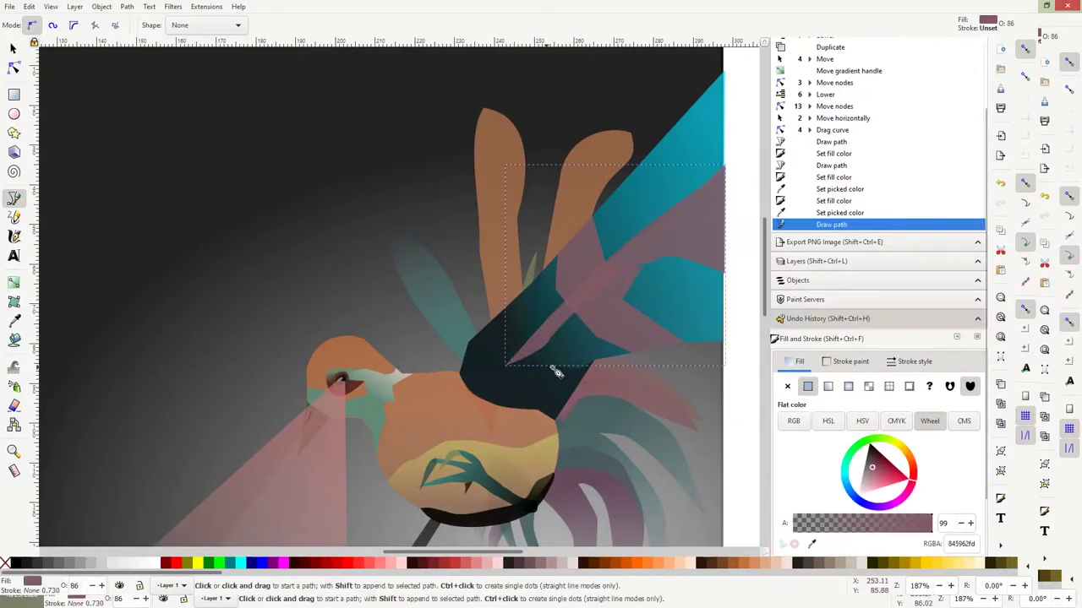
click(828, 386)
key(g)
drag(722, 266, 740, 182)
key(d)
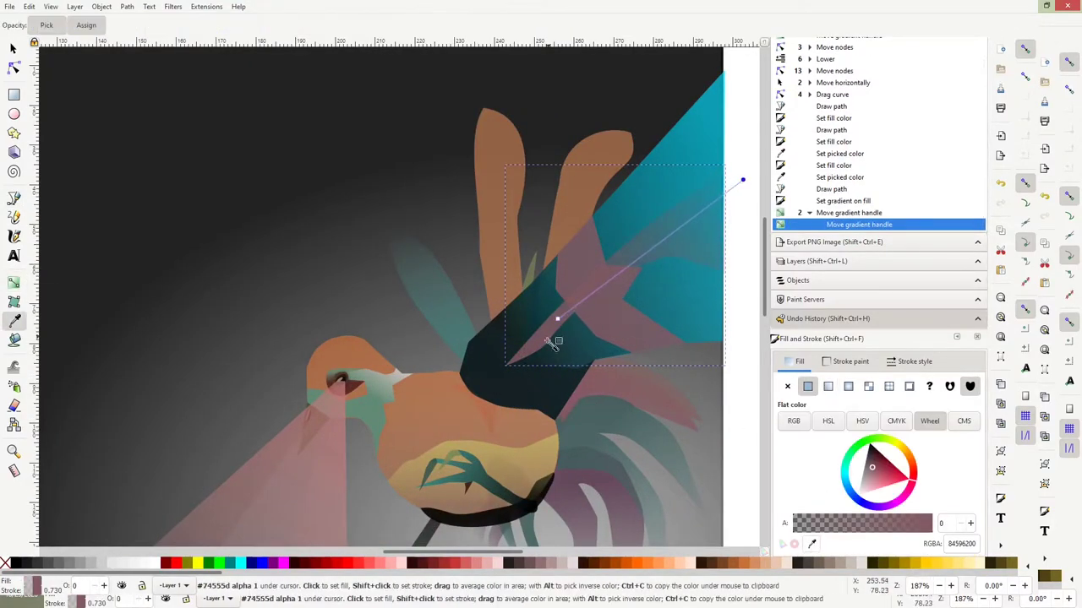
click(679, 178)
key(d)
click(679, 178)
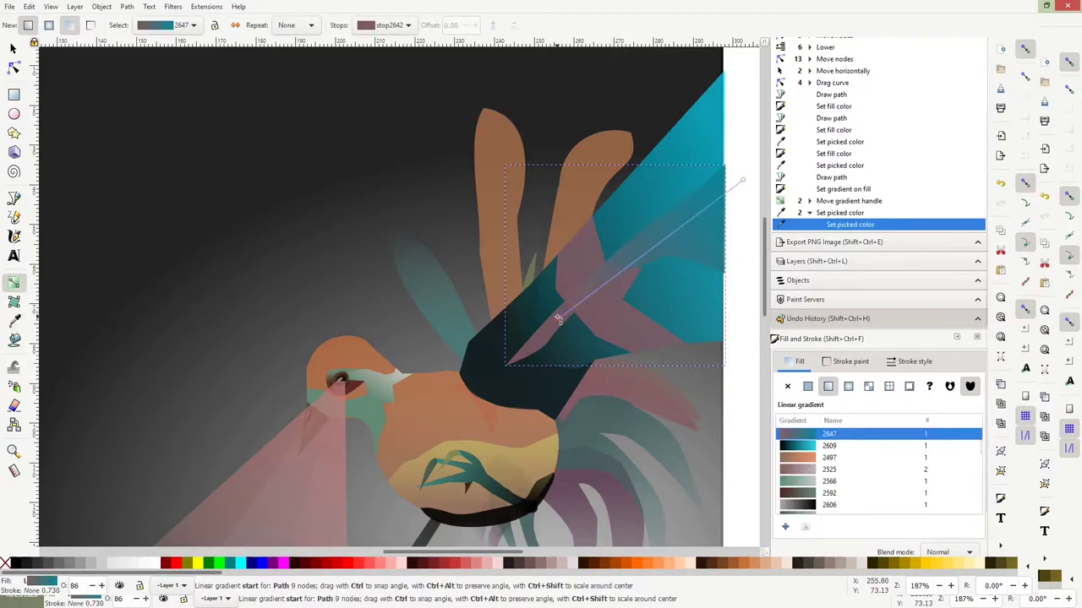
click(557, 319)
key(d)
click(519, 374)
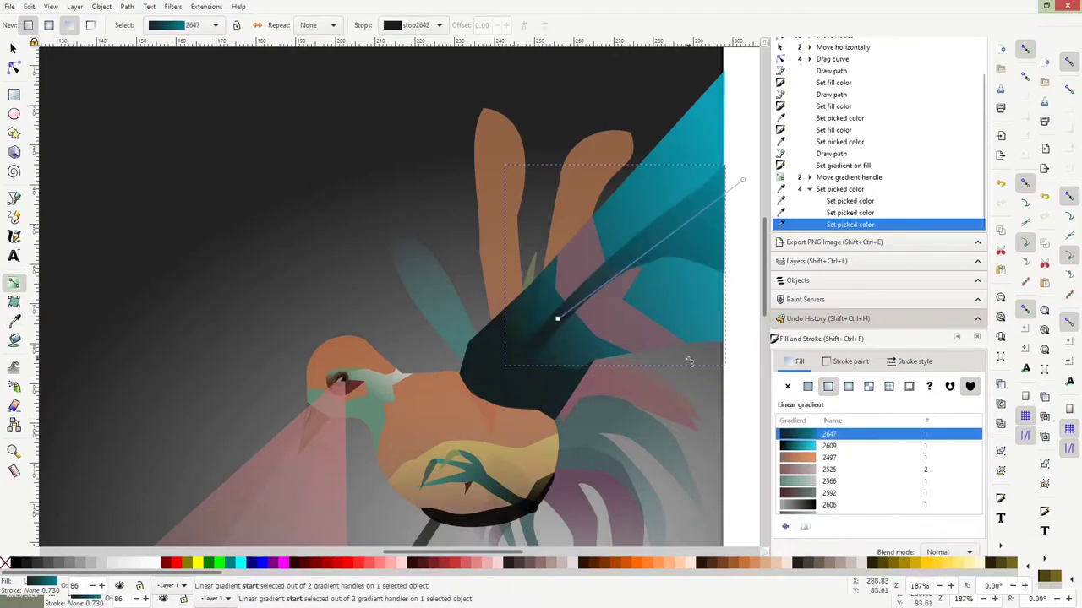
- Stretch the gradient feather's outline up toward the top right and resample its colour
key(n)
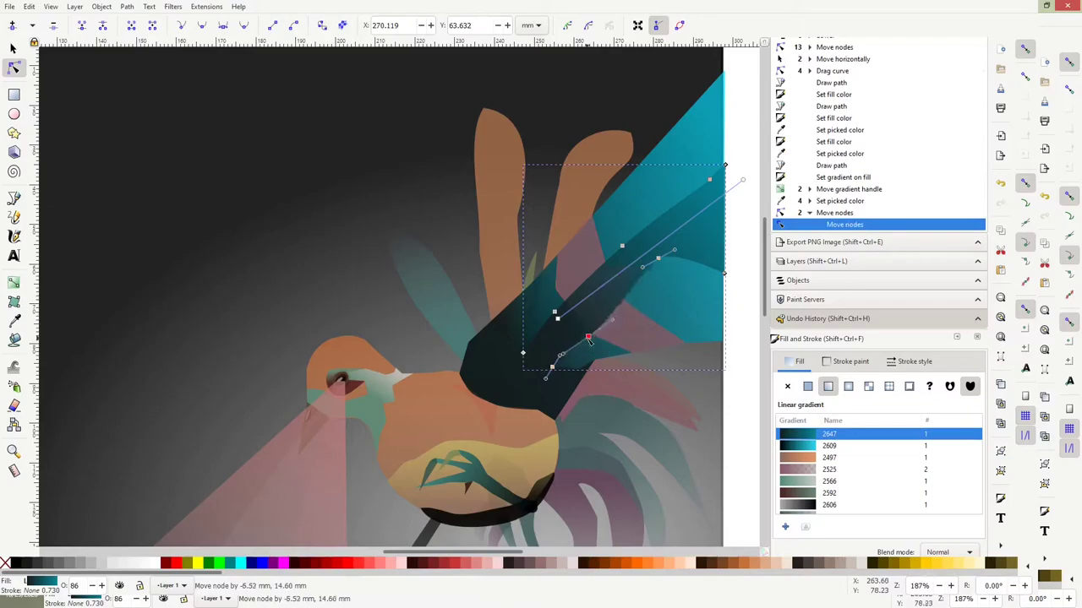
drag(589, 340, 693, 127)
key(d)
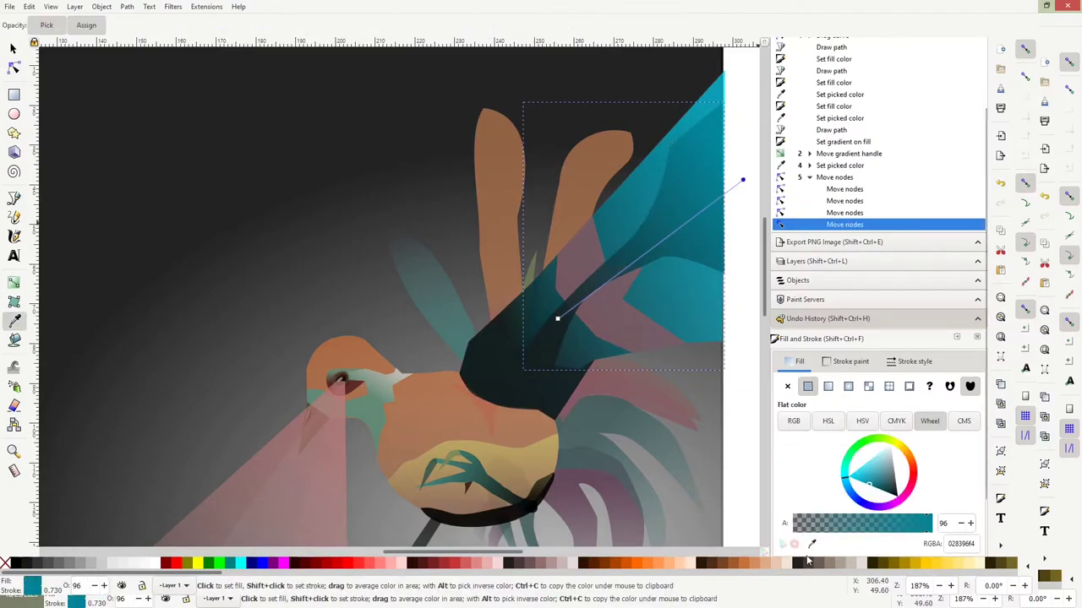
click(623, 234)
key(n)
ctrl+scroll(281, 280, down, 2)
- Delete the unwanted shape, then duplicate the teal wing, flip it and move it left
key(s)
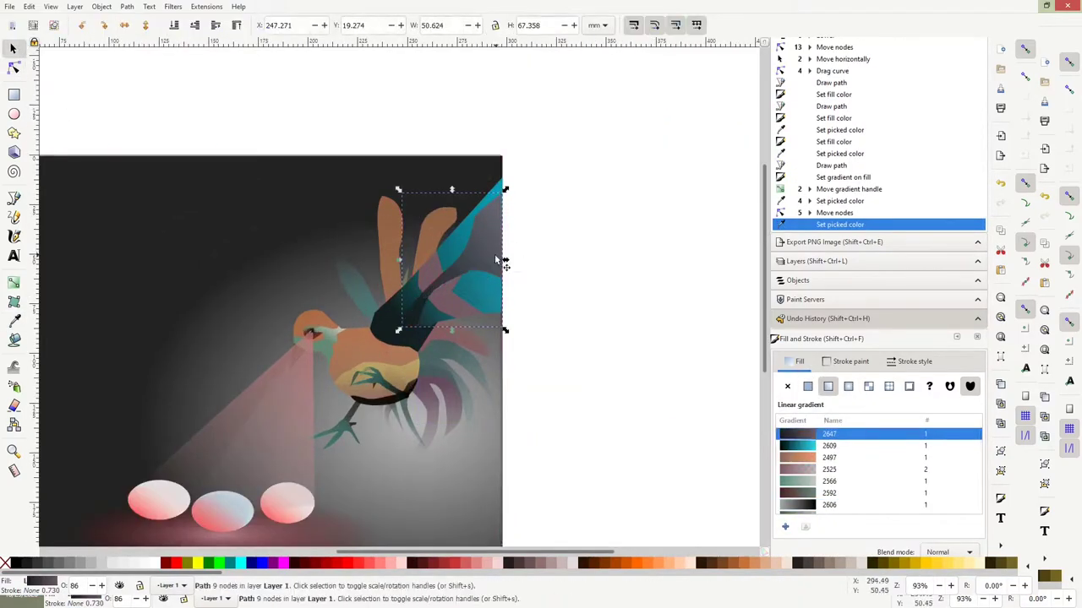
key(Delete)
ctrl+scroll(465, 305, up, 3)
ctrl+scroll(464, 304, down, 3)
key(ctrl+d)
drag(612, 241, 511, 241)
mouse_move(565, 268)
mouse_down()
mouse_move(319, 268)
mouse_move(268, 127)
mouse_up()
- Reshape the left wing: stretch its tip far left and curve its lower edge outward
key(n)
drag(419, 152, 242, 169)
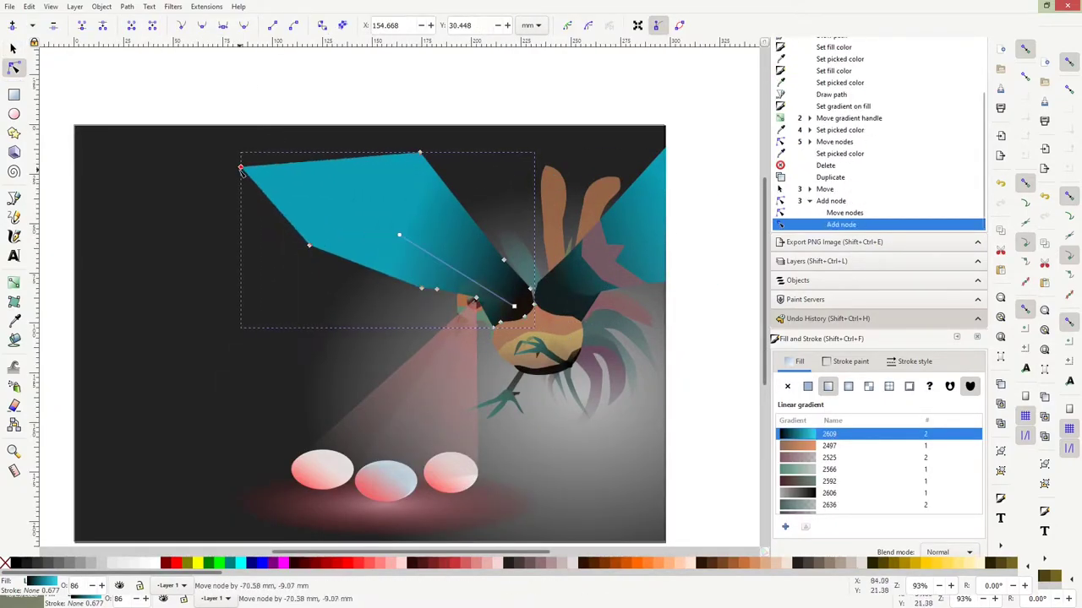
drag(321, 169, 321, 151)
drag(217, 177, 253, 152)
double_click(257, 224)
mouse_move(258, 224)
mouse_down()
mouse_move(206, 264)
mouse_move(129, 270)
mouse_up()
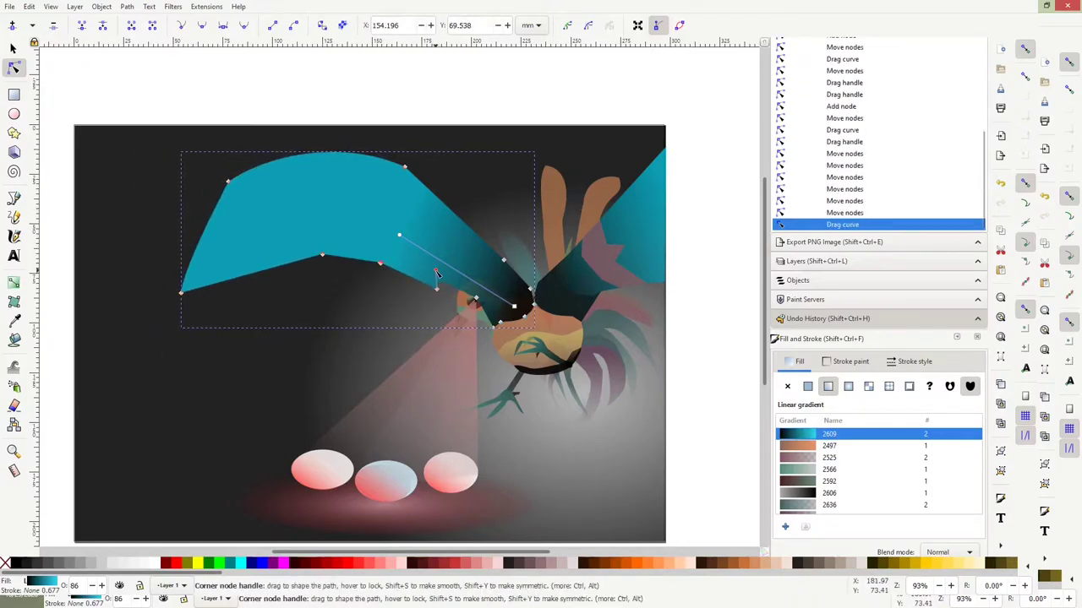
- Reposition the left wing's gradient to darken its base and adjust its stacking order
drag(399, 235, 217, 181)
drag(513, 306, 246, 299)
drag(375, 241, 444, 207)
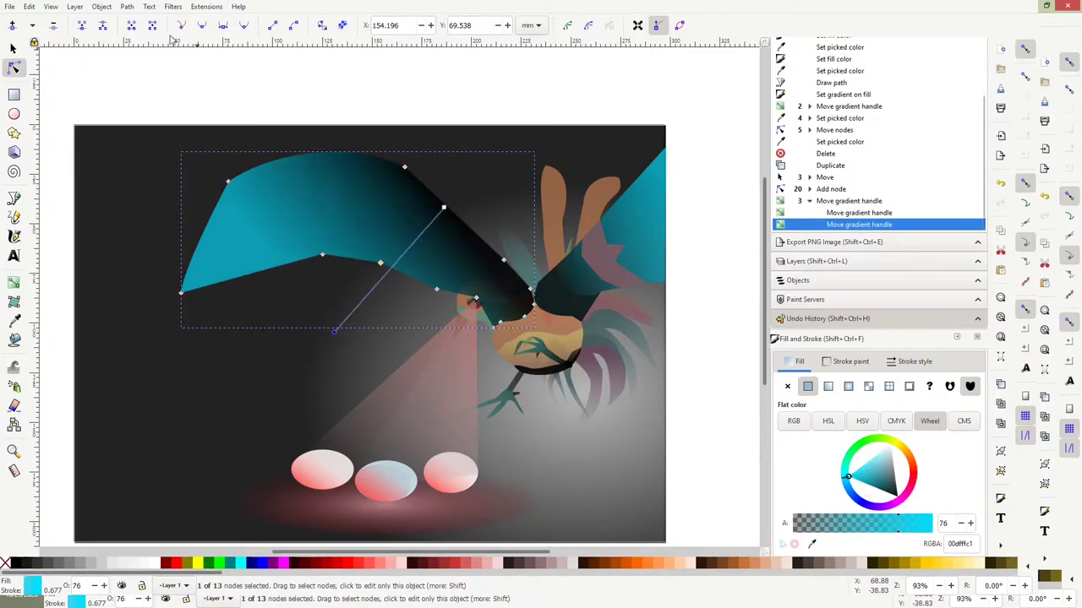
key(s)
double_click(195, 25)
click(195, 25)
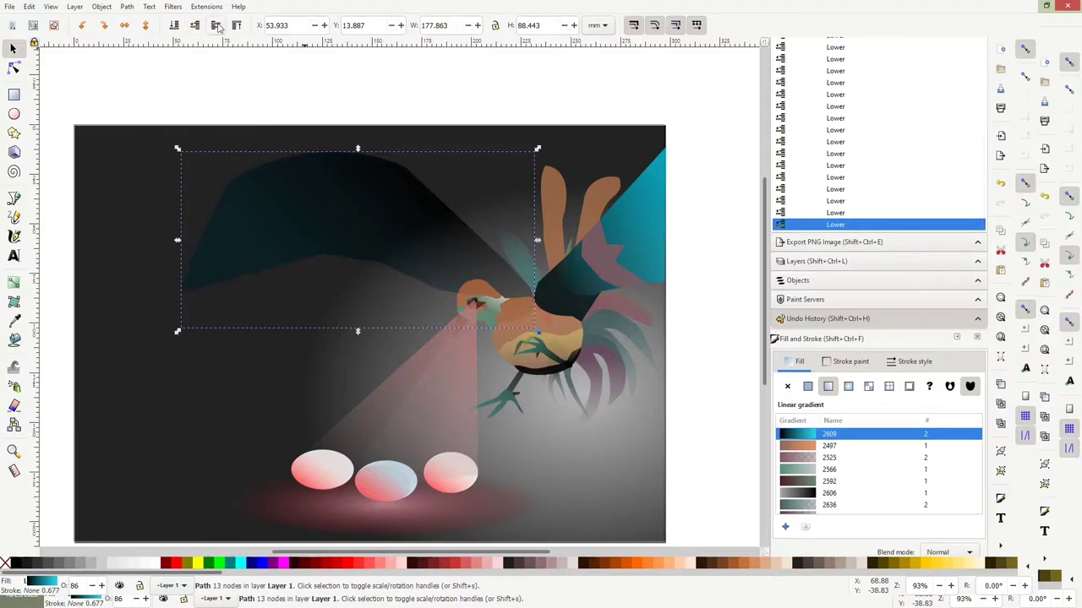
- Select the small faded feather shape and duplicate it
ctrl+scroll(555, 253, down, 2)
click(640, 302)
ctrl+scroll(446, 294, up, 1)
ctrl+scroll(540, 303, up, 2)
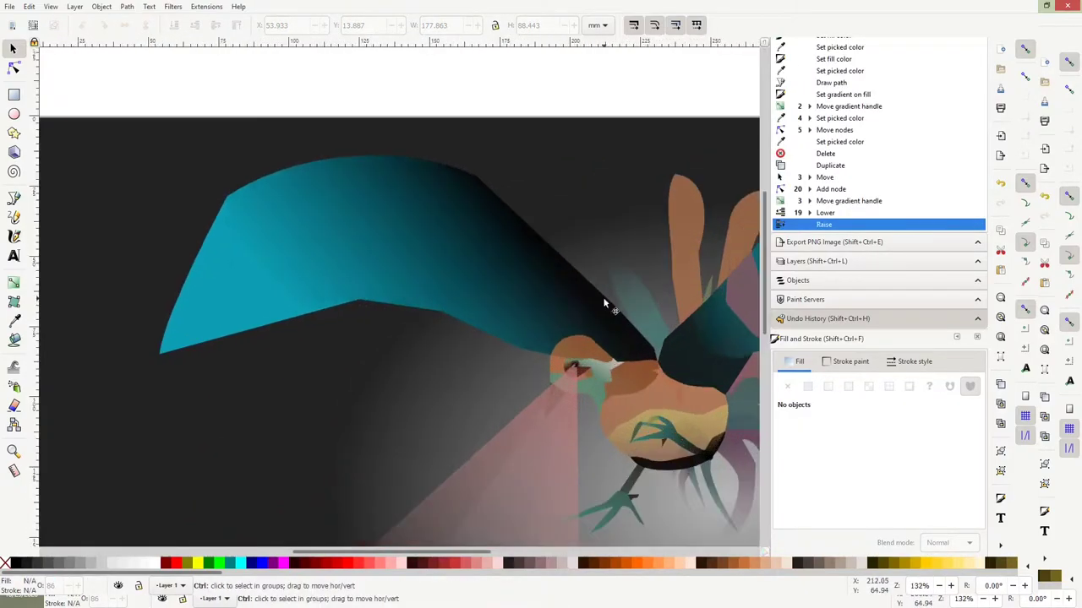
click(642, 313)
key(ctrl+d)
- Move the feather copy toward the left wing, lower it and duplicate it again
mouse_move(639, 266)
mouse_down()
mouse_move(664, 297)
mouse_move(357, 276)
mouse_move(371, 304)
mouse_up()
key(Page_Down)
key(Page_Down)
key(ctrl+d)
ctrl+scroll(357, 276, up, 2)
ctrl+scroll(357, 276, down, 3)
key(n)
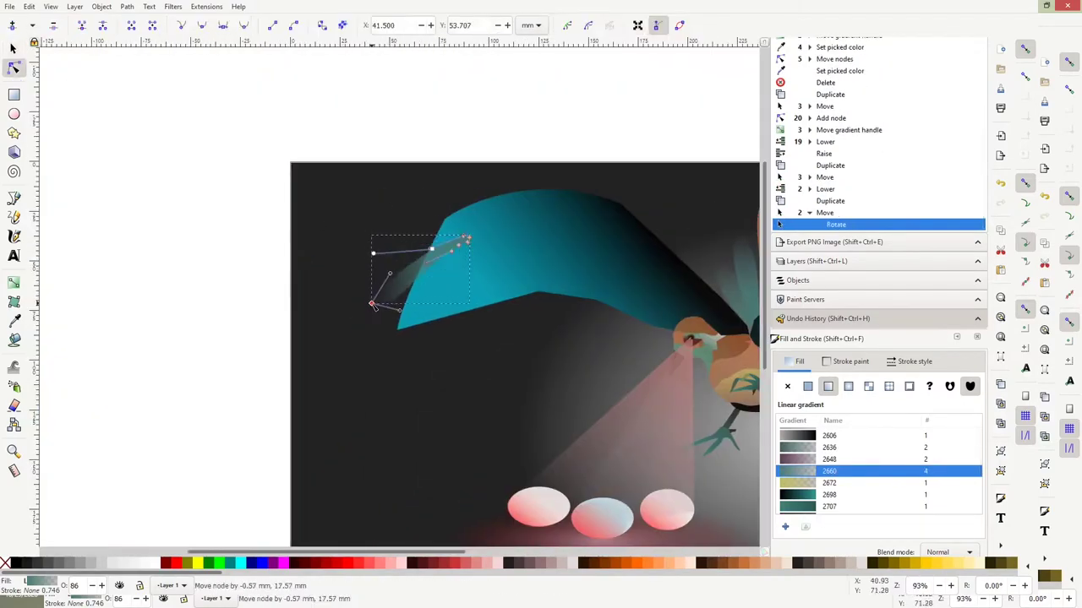
key(s)
mouse_move(428, 265)
mouse_down()
mouse_move(414, 305)
mouse_move(455, 279)
mouse_up()
- Recolour both ends of the feather's gradient with sampled teal
key(n)
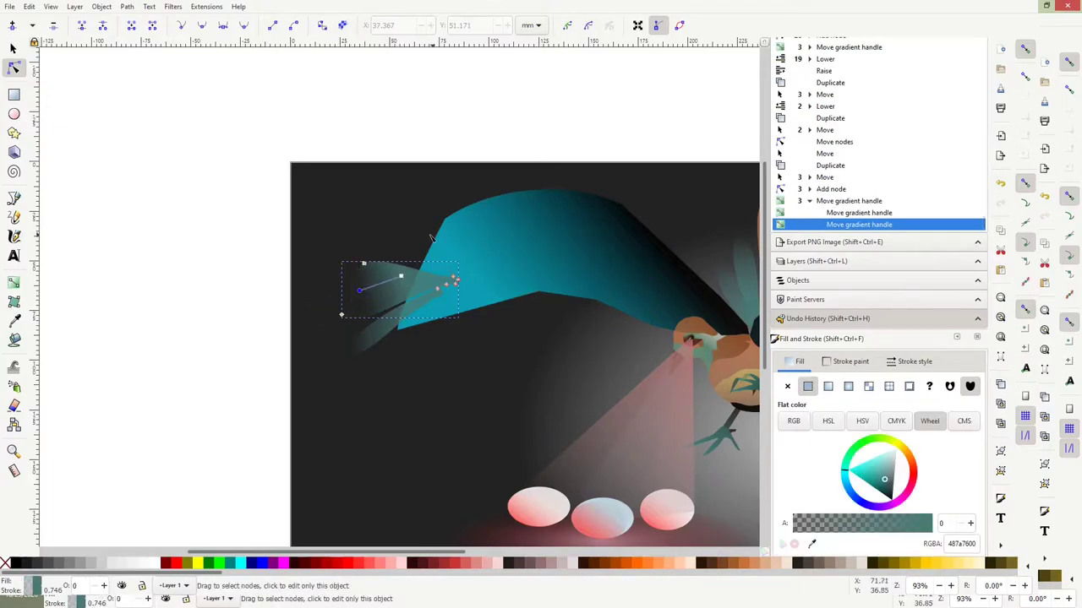
key(d)
click(476, 369)
click(13, 66)
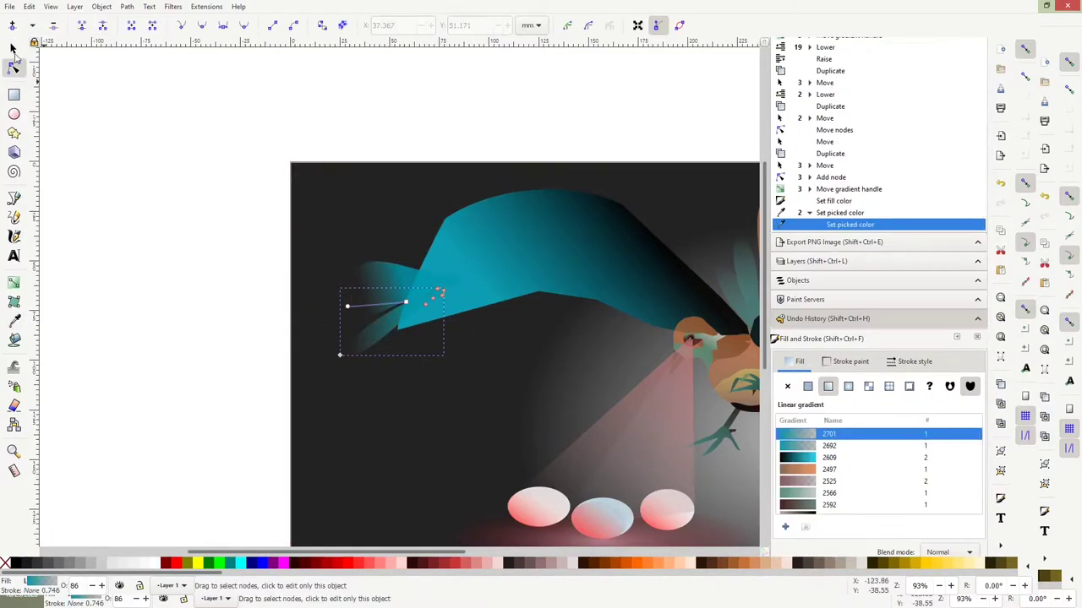
- Move the feather up onto the left wing's tip and rotate it to follow the wing
key(s)
mouse_move(406, 317)
mouse_down()
mouse_move(418, 265)
mouse_move(454, 234)
mouse_move(447, 246)
mouse_move(397, 245)
mouse_up()
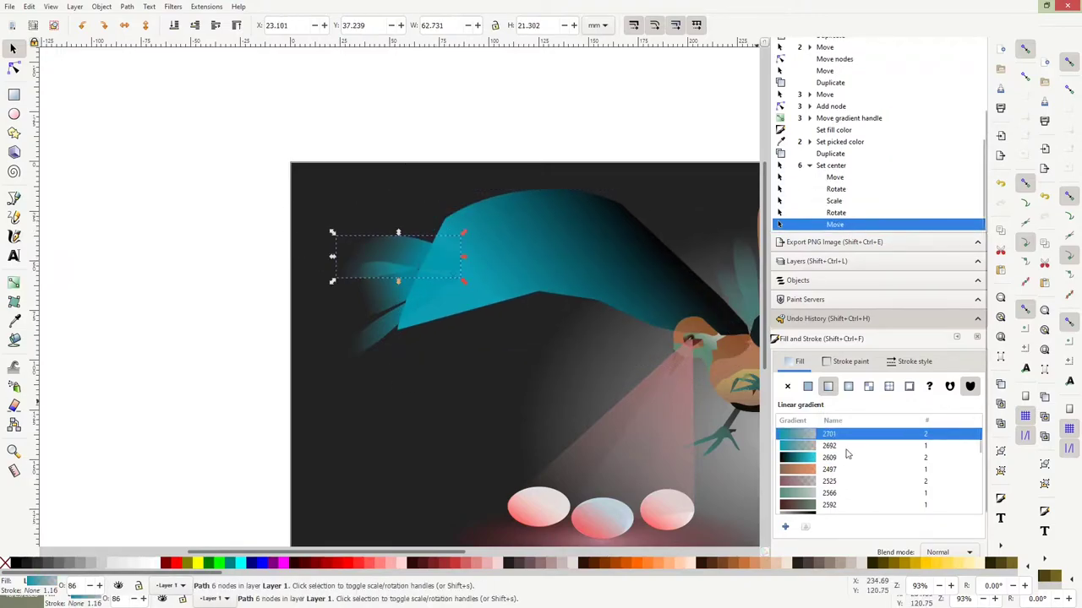
drag(461, 230, 484, 225)
scroll(547, 329, down, 2)
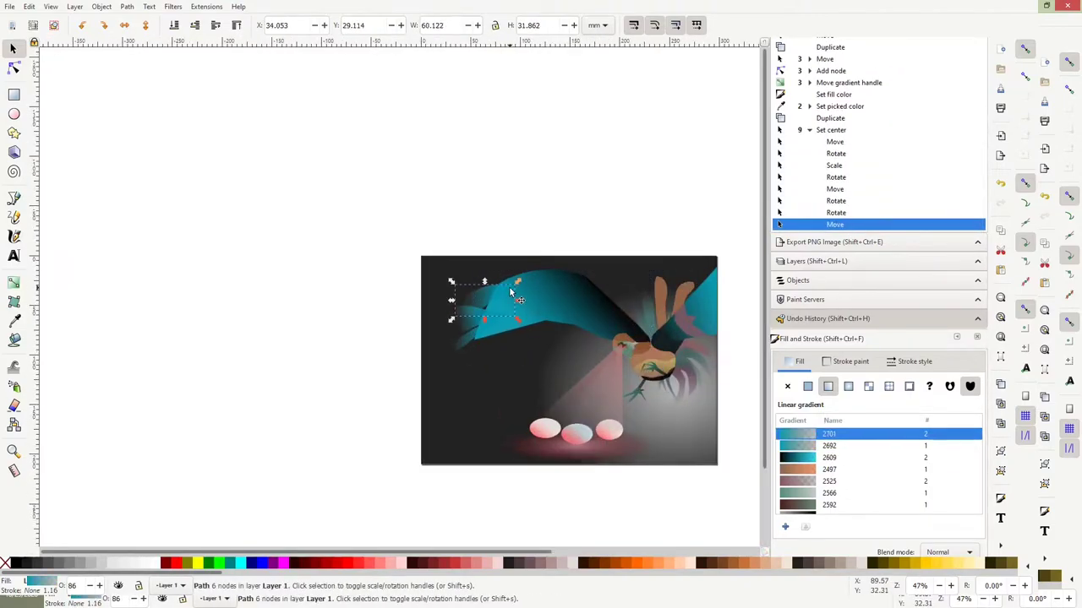
key(Up)
scroll(580, 327, up, 2)
scroll(625, 313, up, 2)
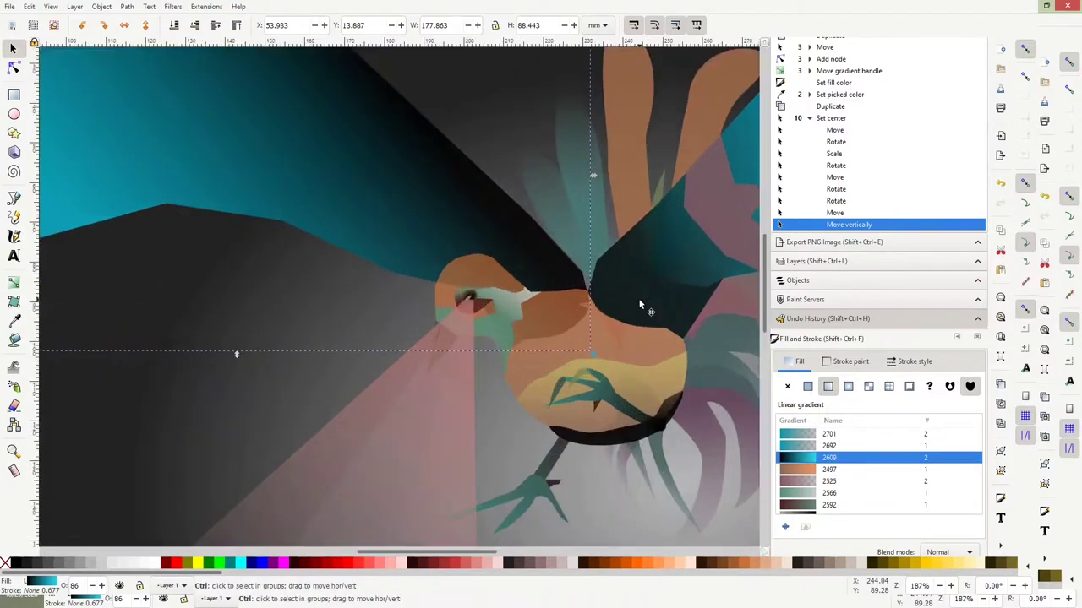
- Begin a Bezier outline with three corners between the two wings
key(b)
click(565, 224)
scroll(615, 228, up, 2)
click(612, 250)
click(615, 312)
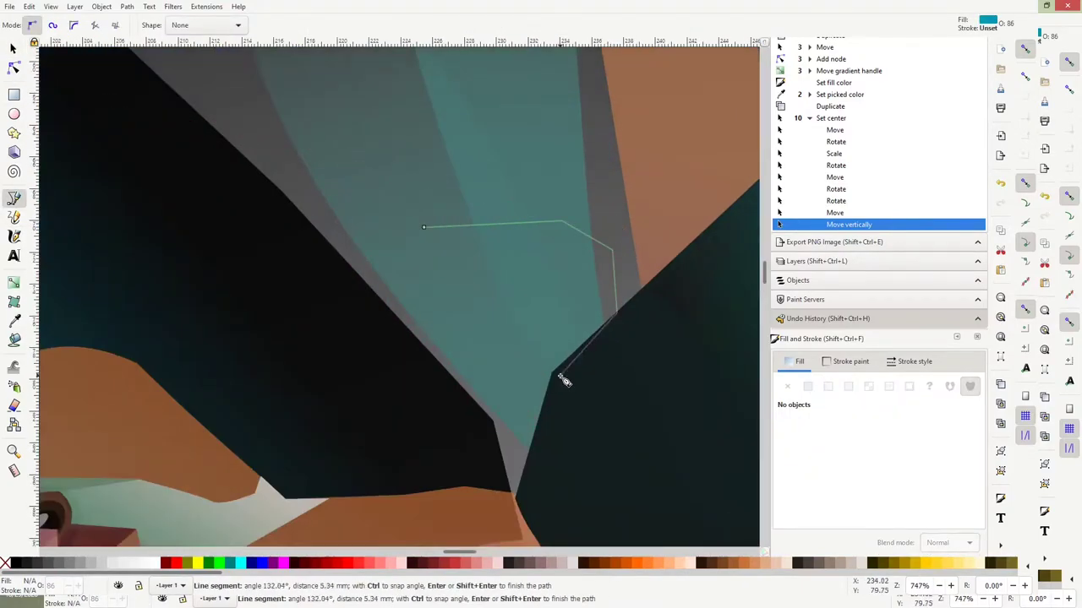
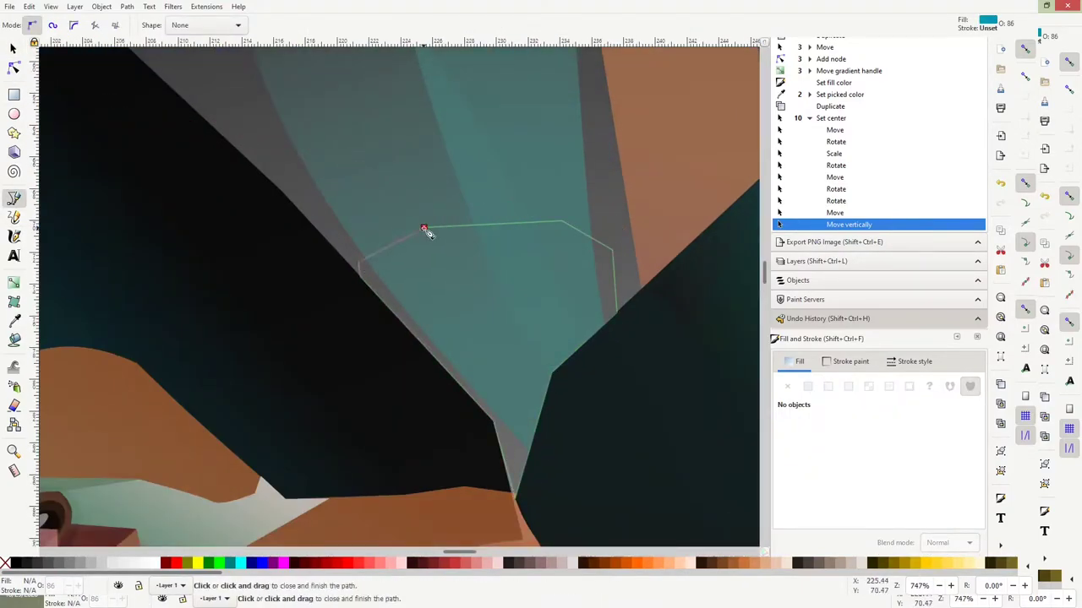
- Draw the headlamp plate outline with the Pen tool and adjust its nodes
click(424, 230)
click(406, 267)
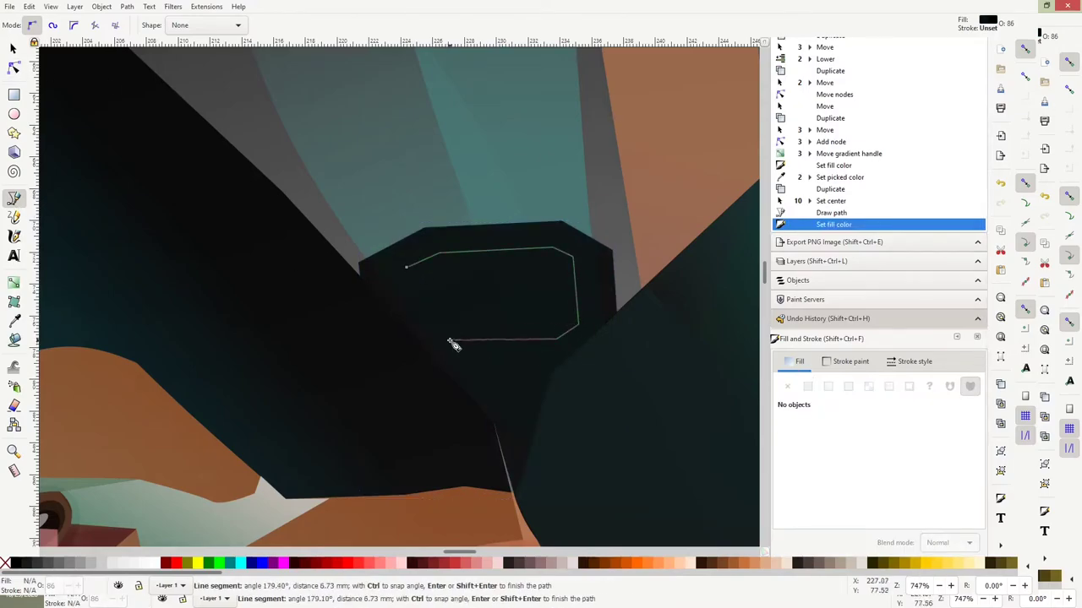
click(437, 341)
double_click(411, 319)
key(n)
drag(556, 339, 555, 341)
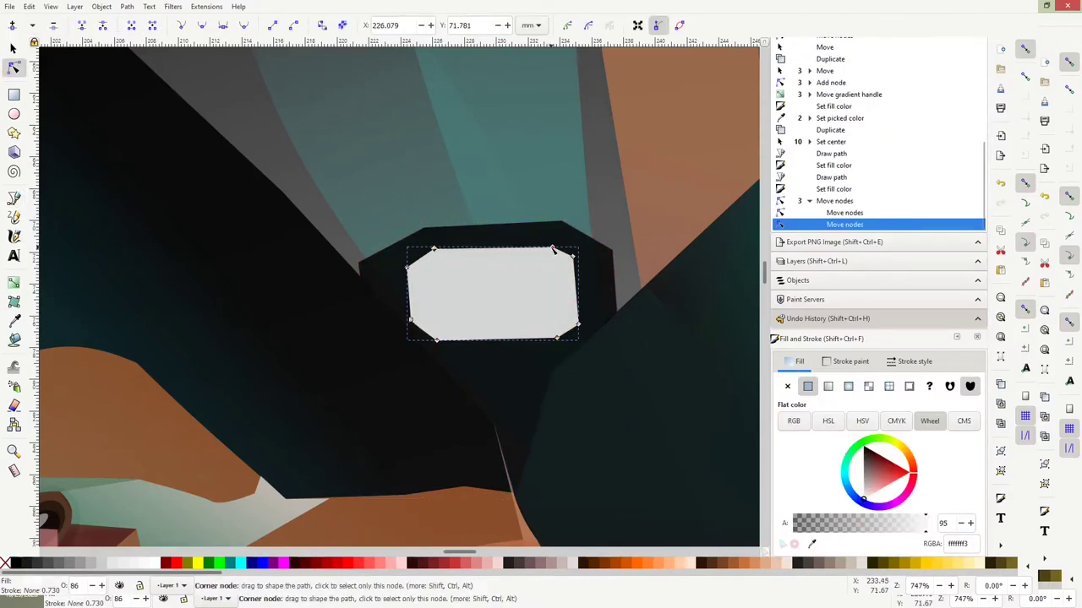
key(s)
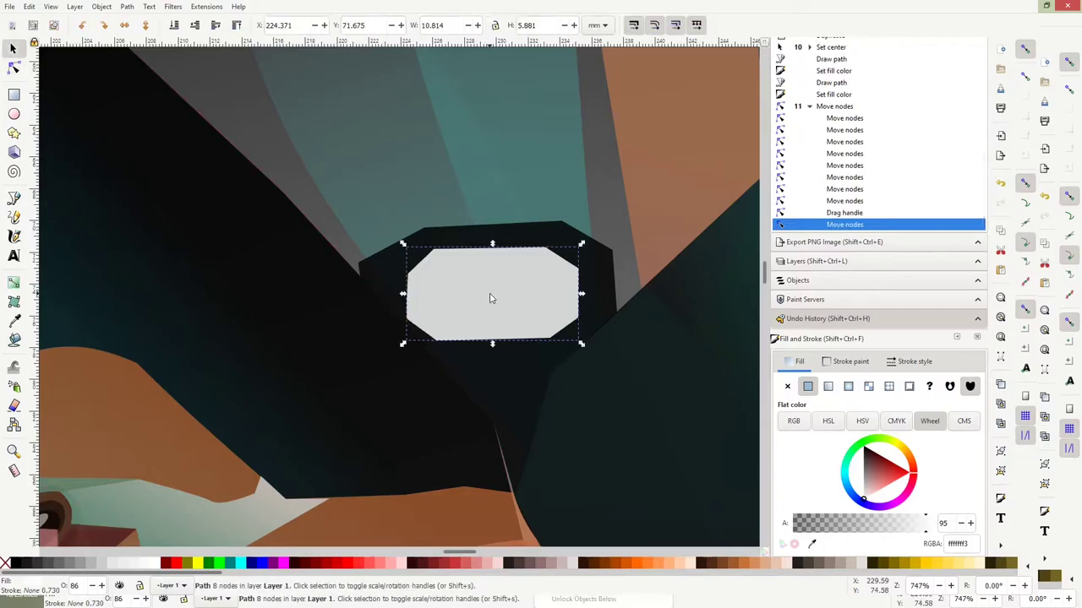
- Duplicate the plate, fill the copy pink and shrink it around its centre
key(ctrl+d)
click(863, 478)
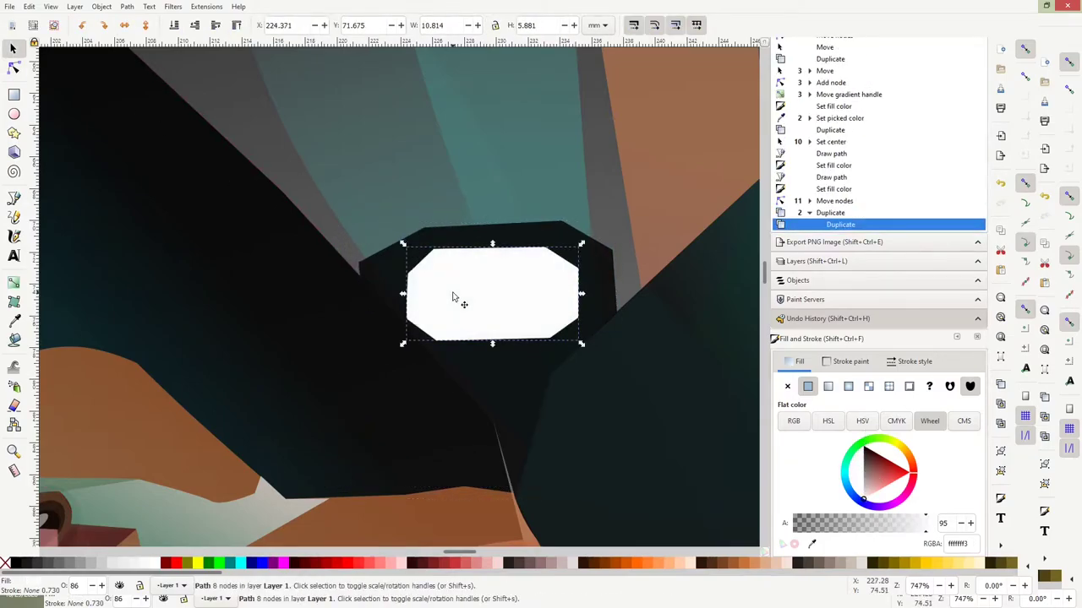
drag(853, 481, 883, 468)
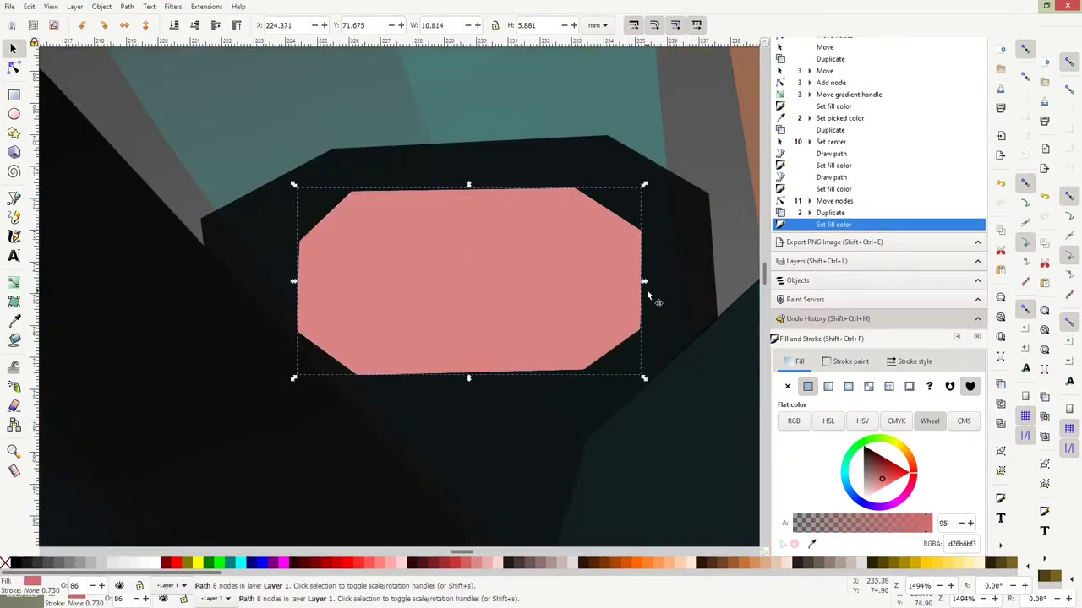
key(less)
key(less)
key(less)
scroll(573, 261, up, 2)
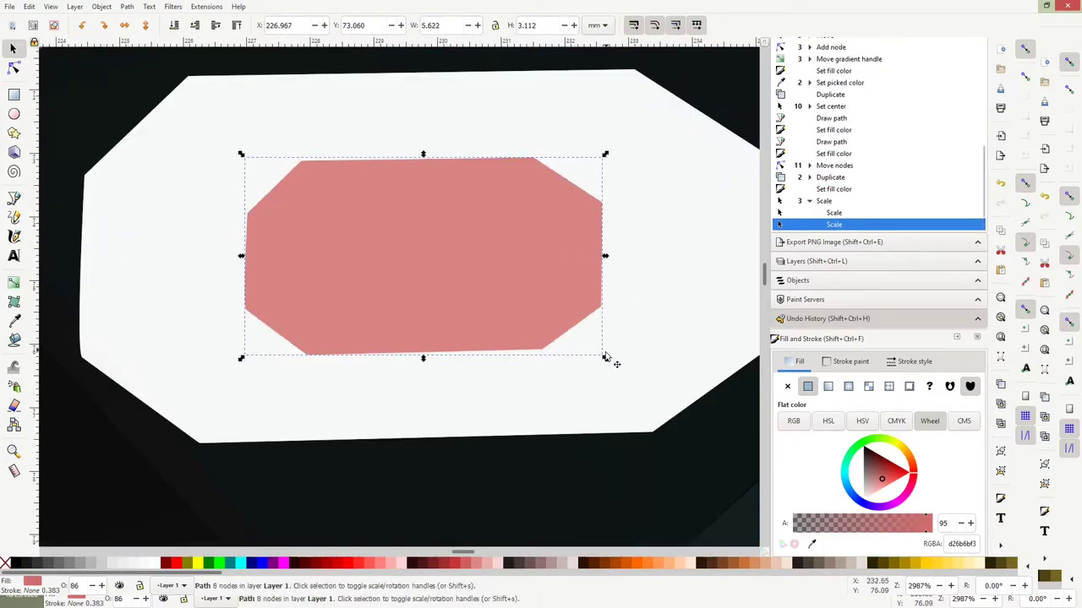
- Draw a small ellipse ring on the pink plate
click(126, 152)
key(e)
click(13, 94)
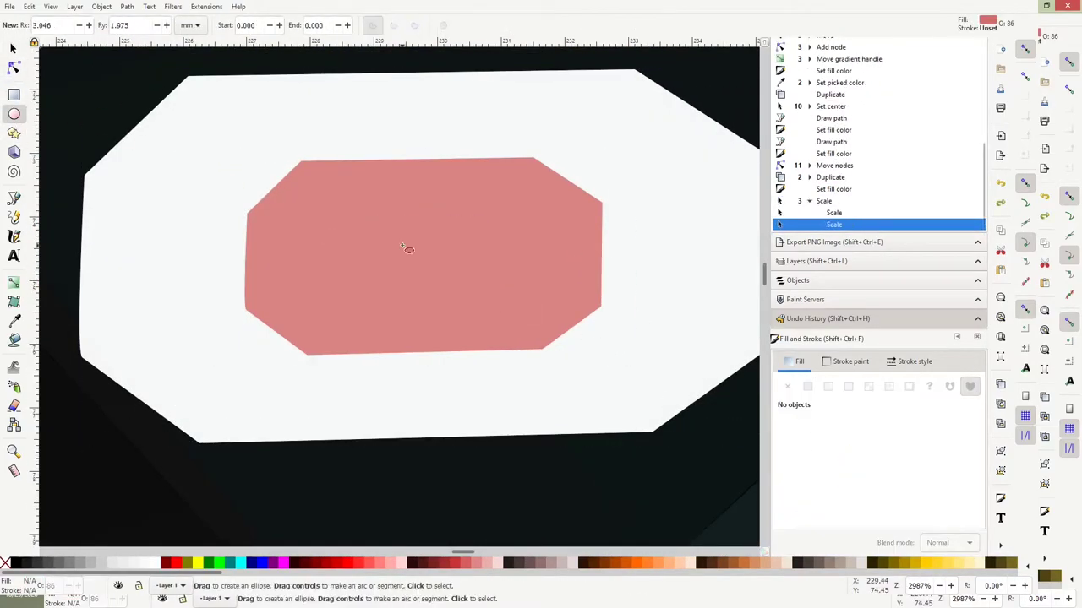
key(n)
click(13, 94)
click(13, 48)
key(greater)
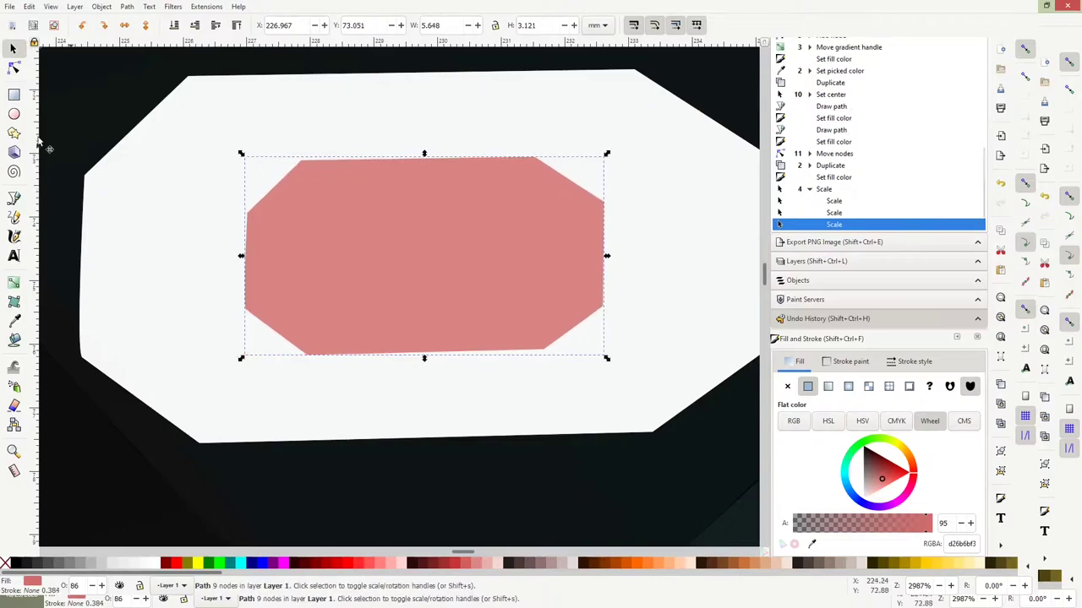
click(13, 114)
mouse_move(374, 200)
mouse_down()
mouse_move(477, 265)
mouse_move(494, 310)
mouse_up()
key(s)
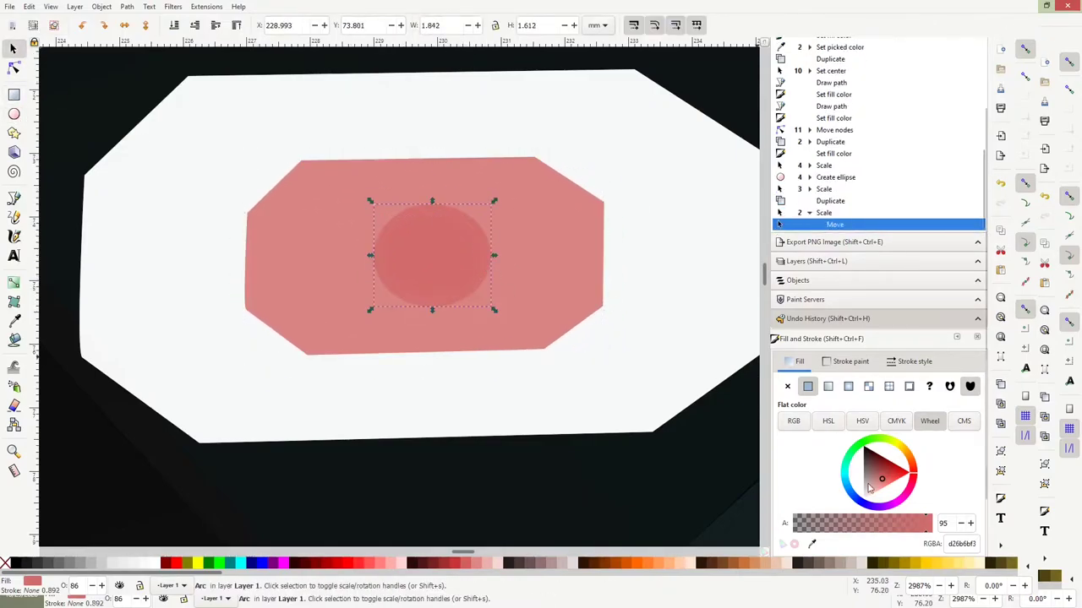
- Select the pink light beam for node editing
scroll(528, 271, down, 3)
scroll(528, 271, up, 1)
click(612, 350)
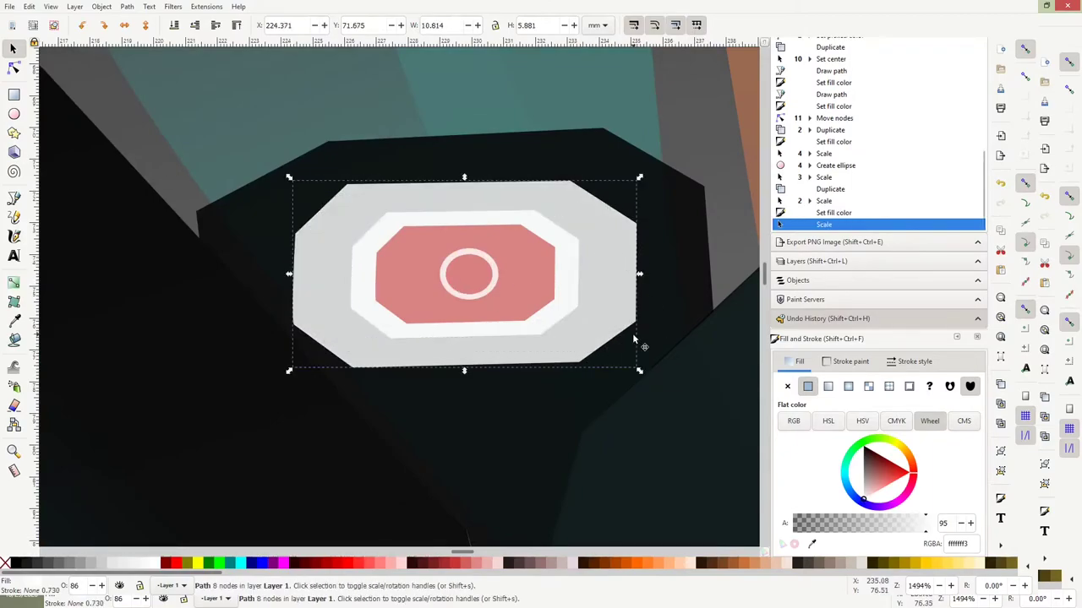
click(828, 386)
ctrl+scroll(525, 260, down, 2)
ctrl+scroll(489, 263, down, 2)
scroll(489, 263, down, 2)
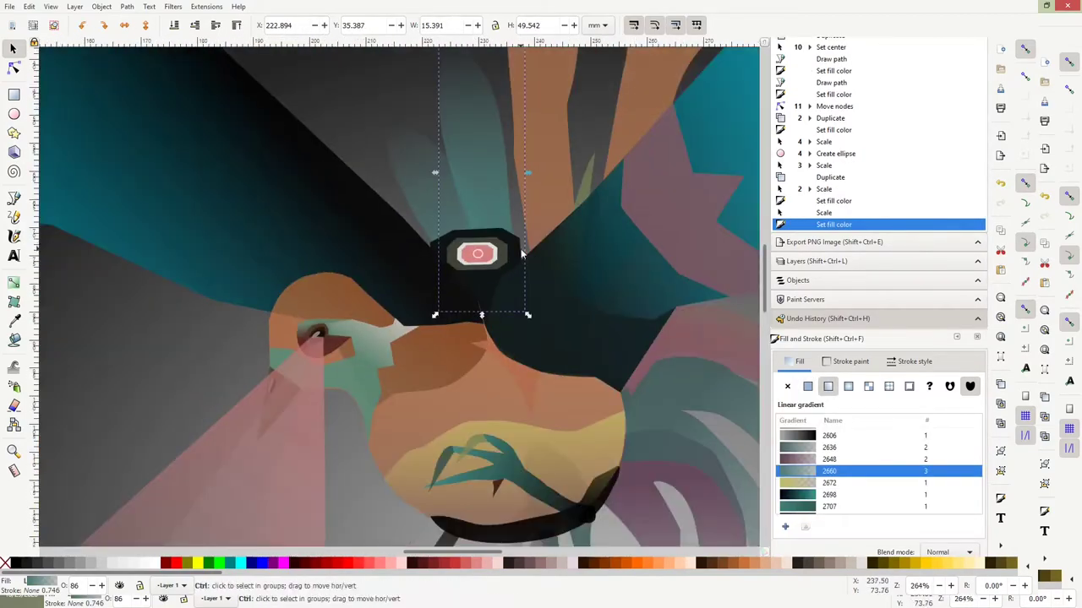
click(417, 283)
key(n)
scroll(417, 283, up, 2)
scroll(534, 239, down, 2)
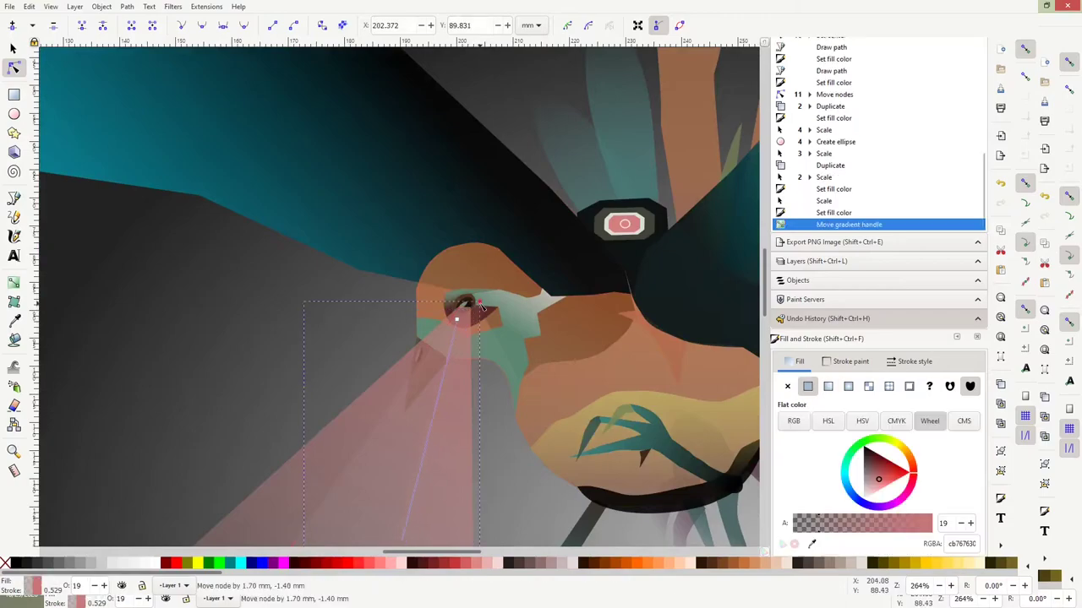
- Pull the beam's tip up to the headlamp, drop a surplus node and re-aim its gradient
mouse_move(469, 265)
mouse_down()
mouse_move(507, 278)
mouse_move(624, 224)
mouse_up()
key(Delete)
mouse_move(463, 309)
mouse_down()
mouse_move(367, 349)
mouse_move(465, 306)
mouse_up()
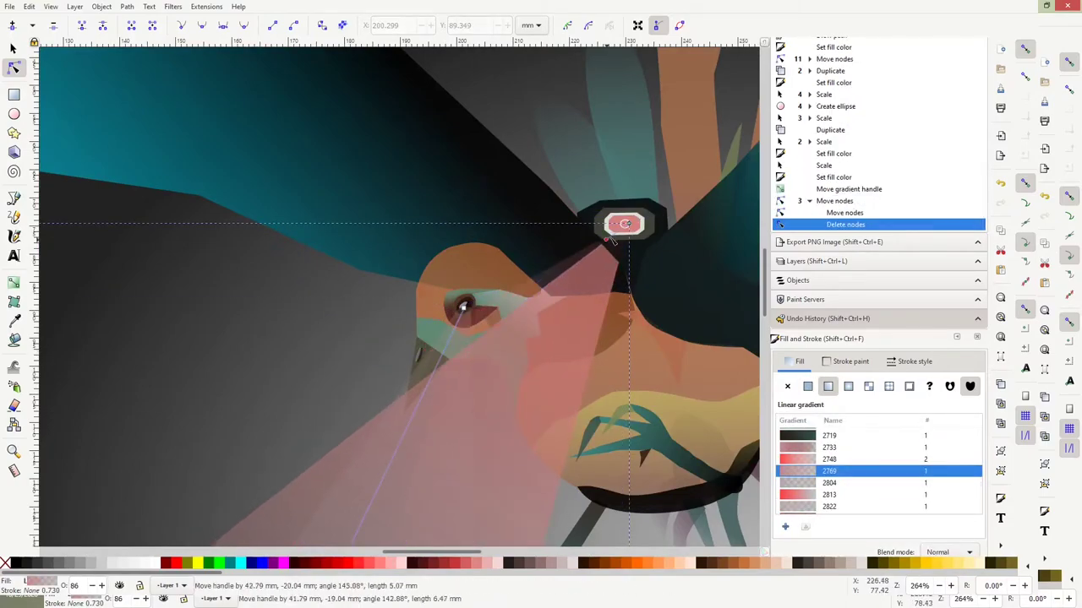
click(462, 306)
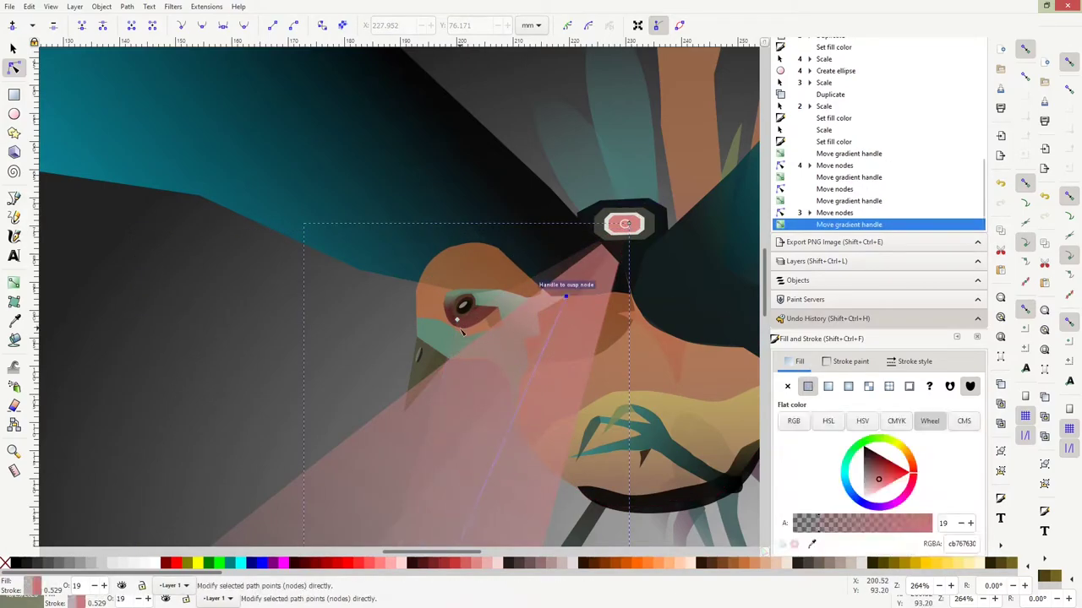
drag(627, 228, 620, 237)
- Rotate the small left wing piece and move the other piece toward the main wing
key(5)
click(302, 209)
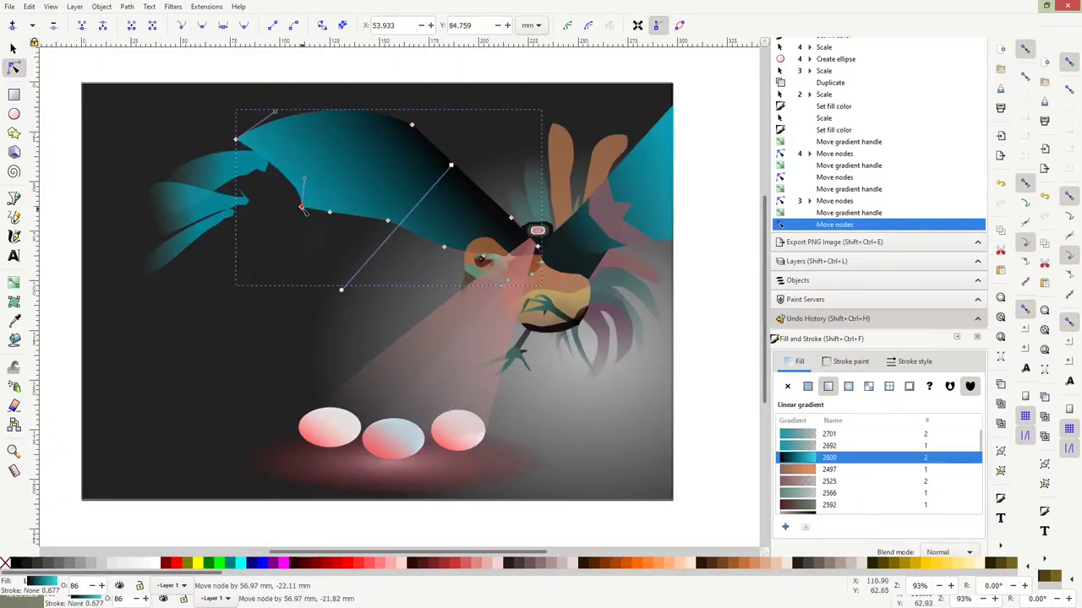
click(211, 181)
key(s)
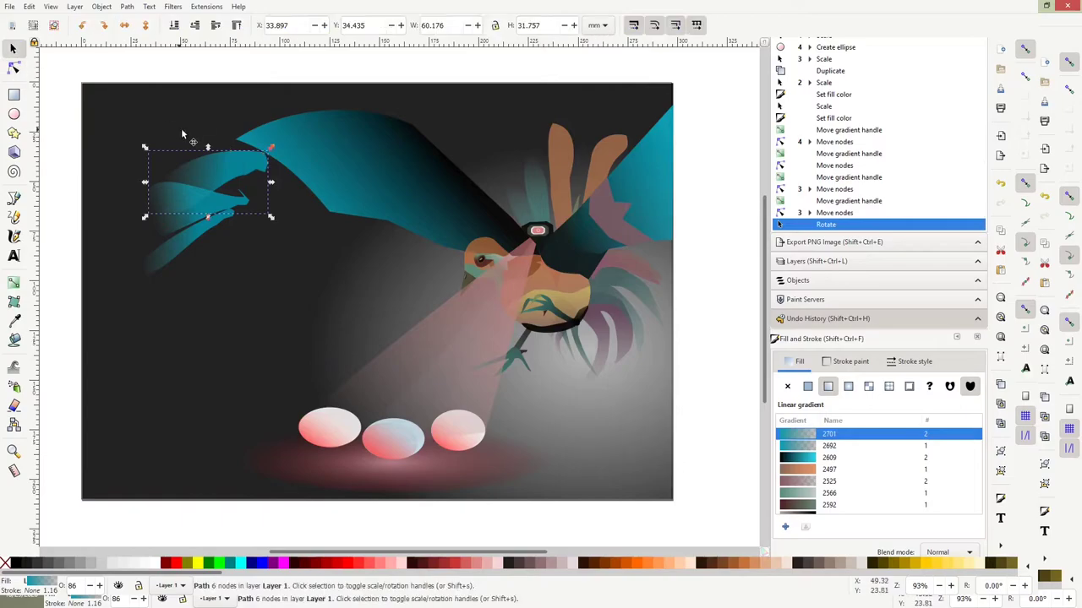
drag(285, 133, 254, 148)
click(211, 202)
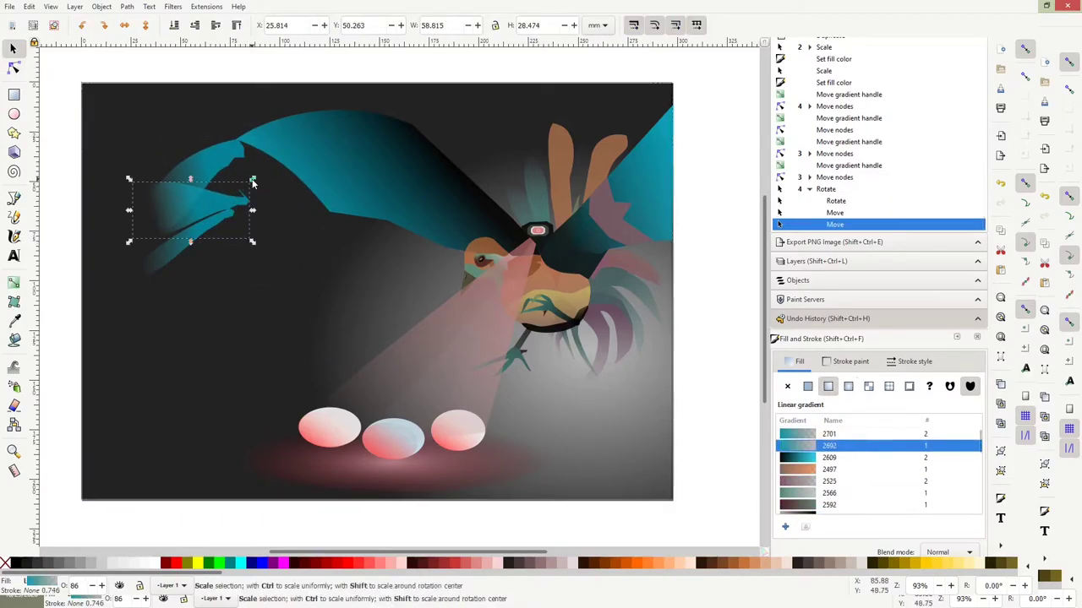
mouse_move(216, 207)
mouse_down()
mouse_move(246, 169)
mouse_move(253, 213)
mouse_up()
click(299, 227)
- Delete stray nodes on a teal wing piece and curve it into a sharper tip
scroll(317, 227, up, 4)
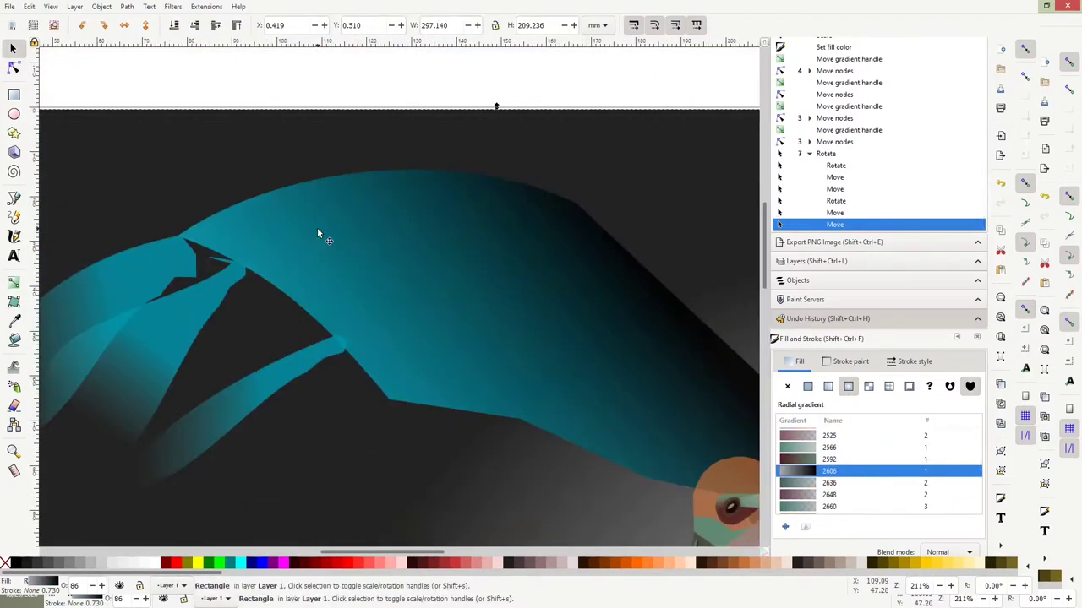
double_click(502, 347)
key(Delete)
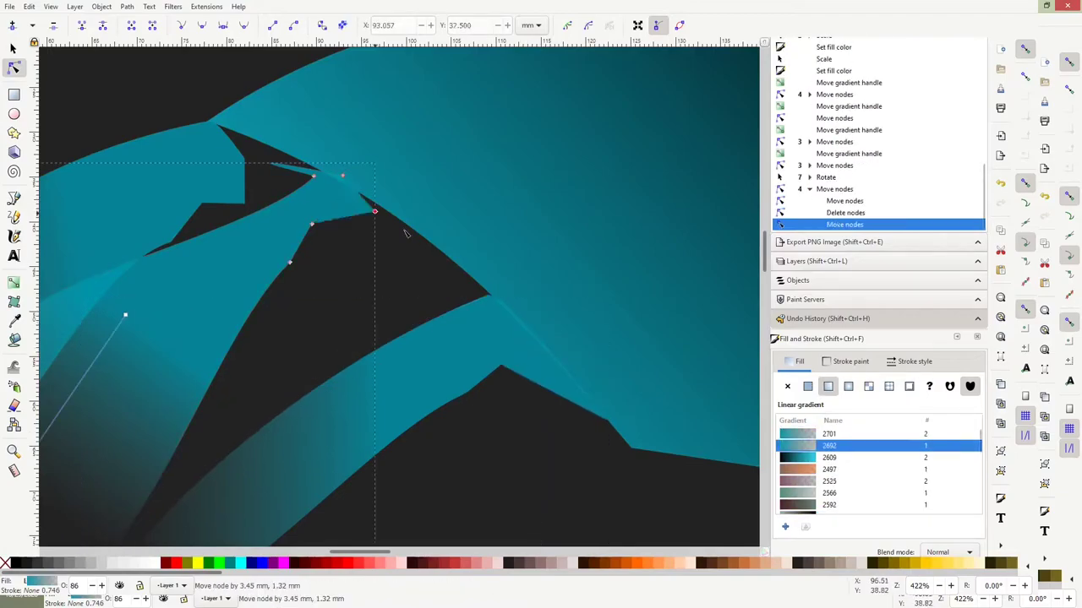
key(Delete)
drag(182, 119, 154, 441)
drag(456, 266, 488, 294)
key(Delete)
key(Delete)
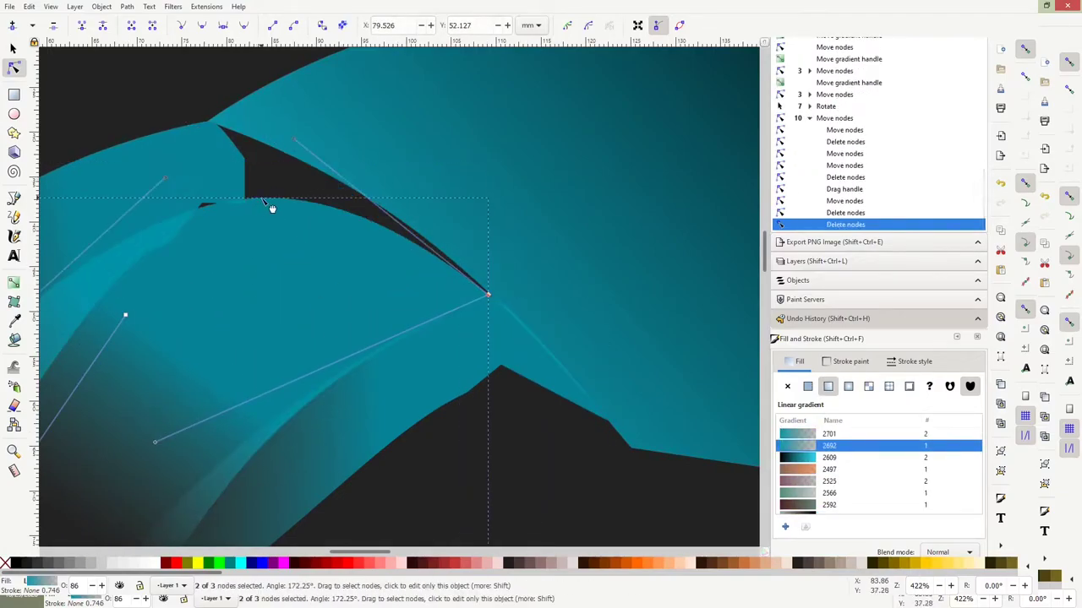
- Add a node to the wing edge, reshape it, trim nodes and shift a neighbouring feather's node
double_click(404, 228)
mouse_move(279, 181)
mouse_down()
mouse_move(297, 169)
mouse_move(381, 193)
mouse_move(631, 447)
mouse_move(256, 194)
mouse_up()
key(Delete)
drag(380, 195, 488, 284)
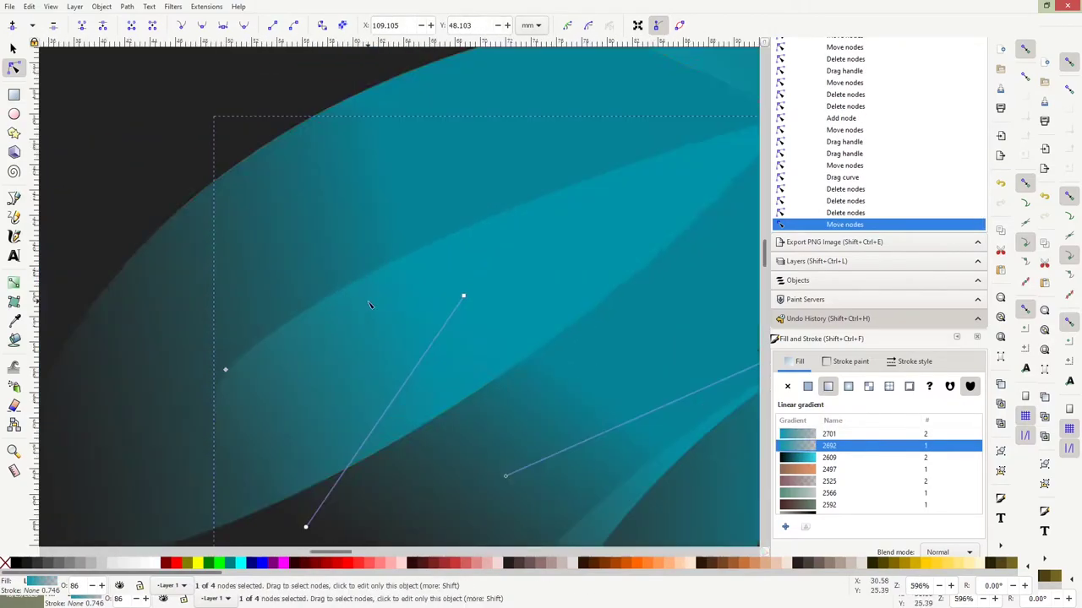
scroll(683, 298, up, 5)
- Bend another teal feather into a curved wedge
click(415, 269)
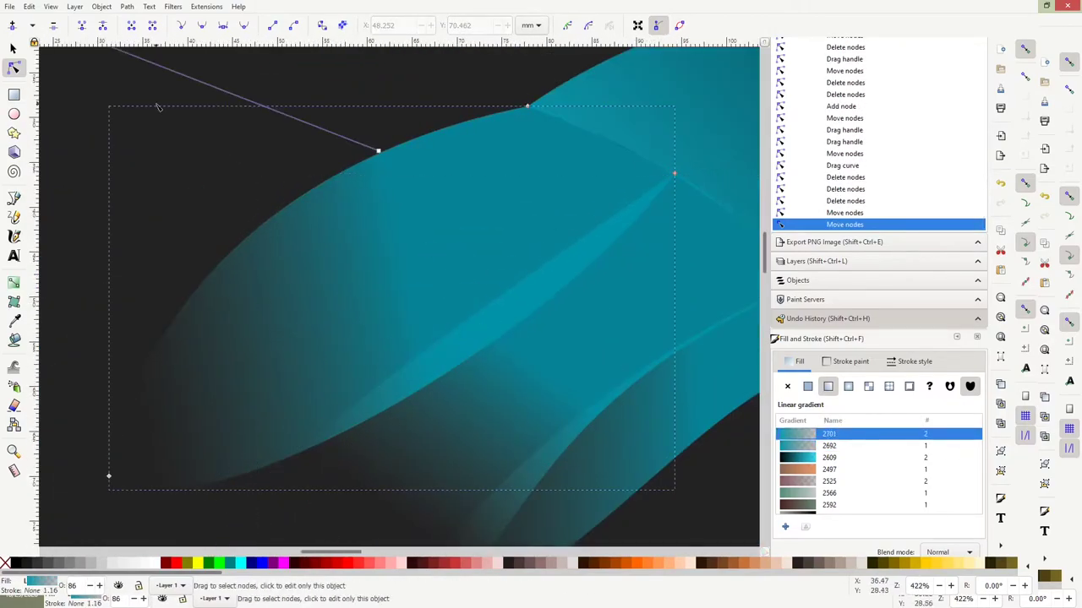
drag(110, 481, 155, 239)
drag(555, 338, 538, 211)
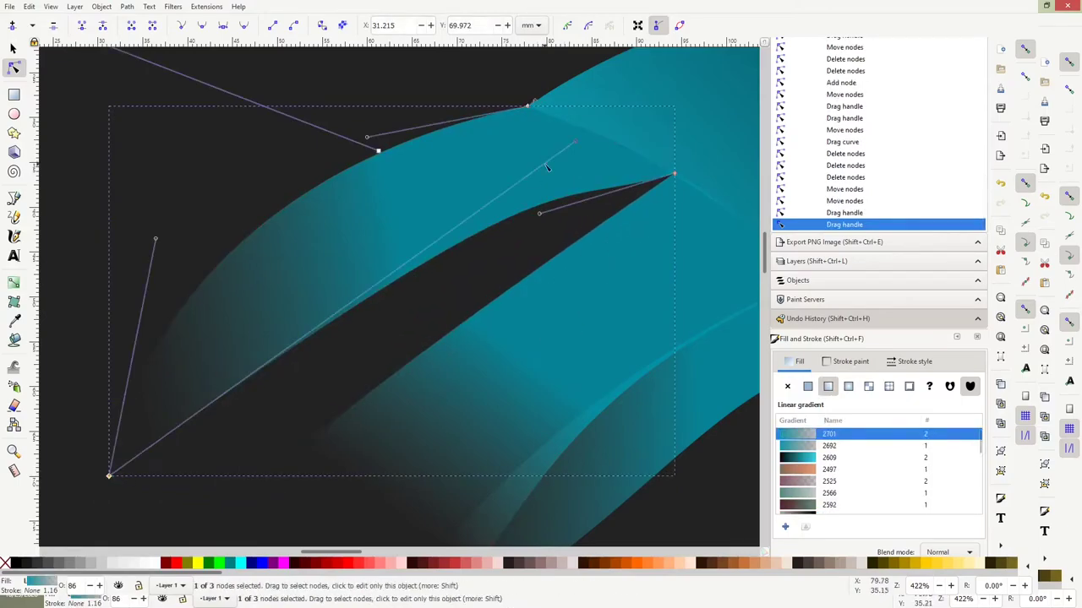
click(463, 332)
scroll(463, 332, down, 3)
scroll(463, 332, right, 4)
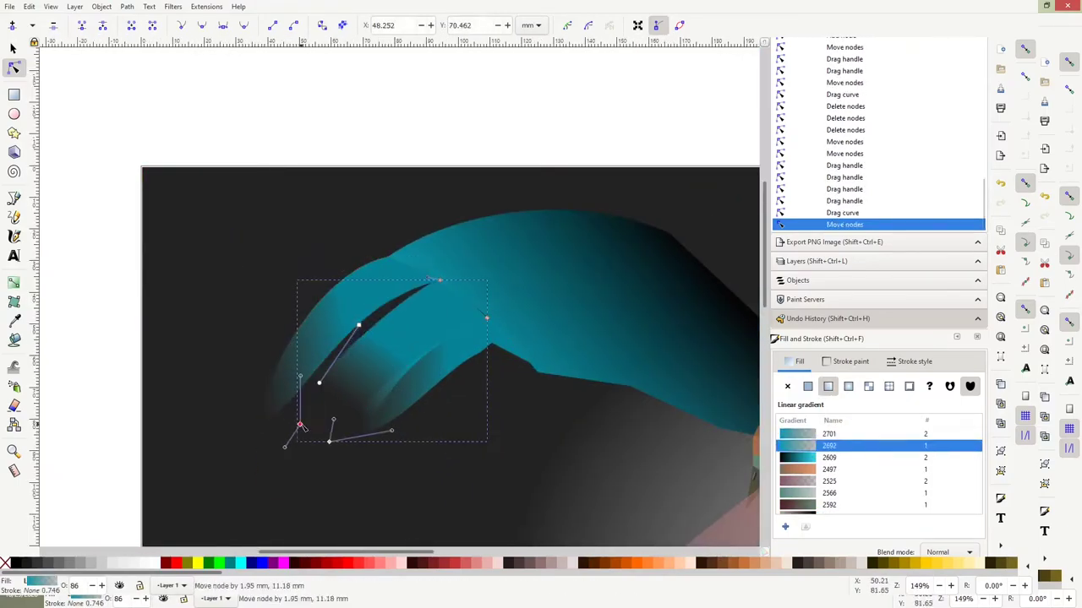
- Reshape the thin teal feather's curve and adjust the larger wing paths
click(390, 328)
drag(391, 327, 484, 356)
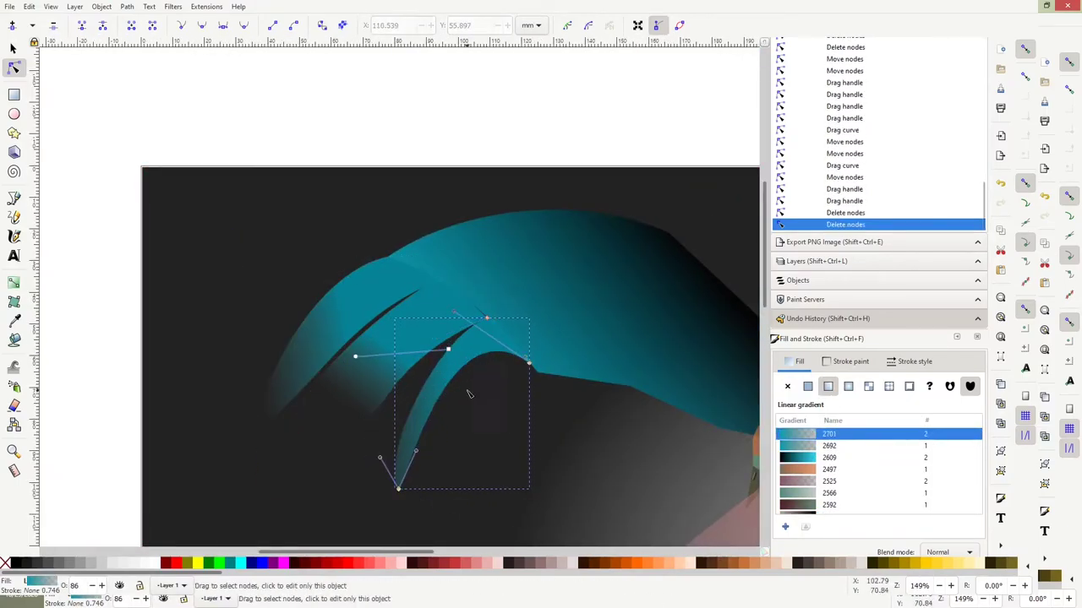
click(482, 314)
click(363, 338)
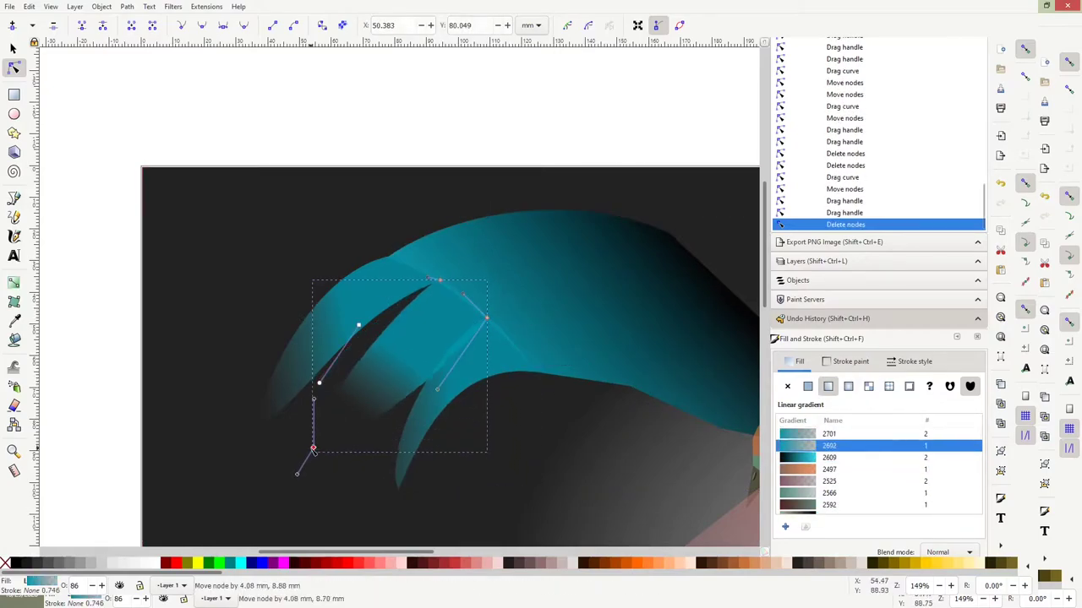
click(398, 304)
click(536, 435)
scroll(540, 427, down, 3)
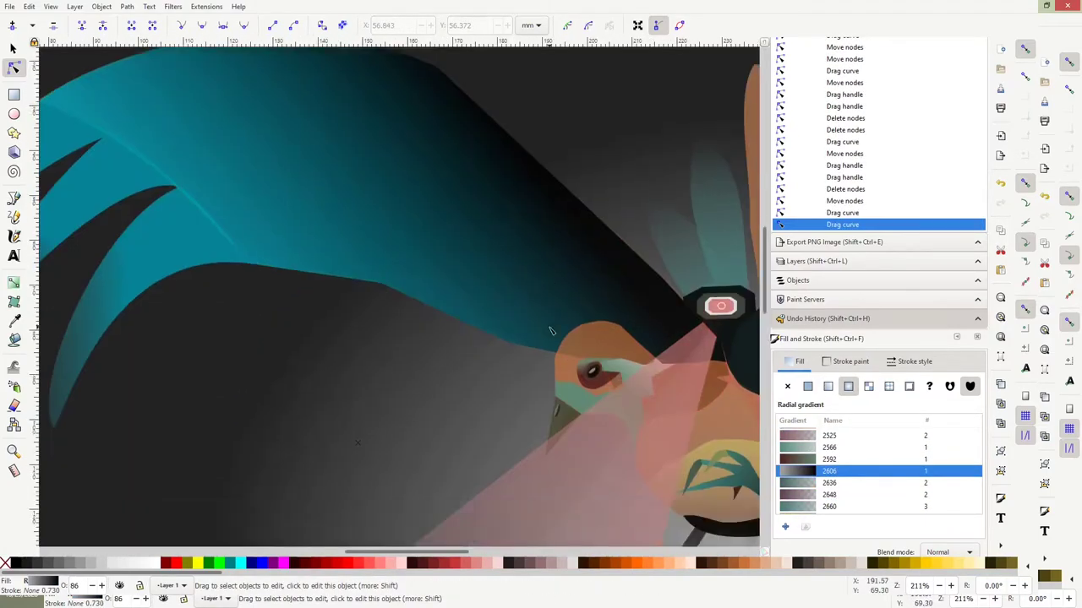
- Lower the dark headlamp housing in the stack and raise the pink-and-white lens above the frame
scroll(558, 397, up, 10)
click(579, 358)
scroll(579, 358, down, 2)
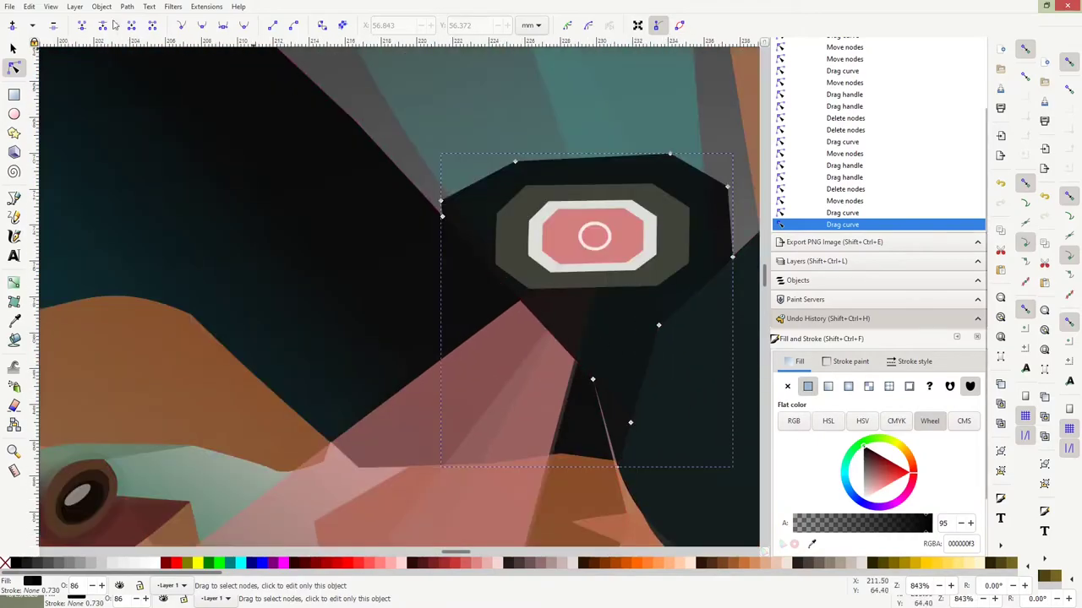
key(s)
key(Page_Down)
key(Page_Down)
key(Page_Down)
key(Page_Down)
key(Page_Down)
key(Page_Down)
key(Page_Down)
key(Page_Down)
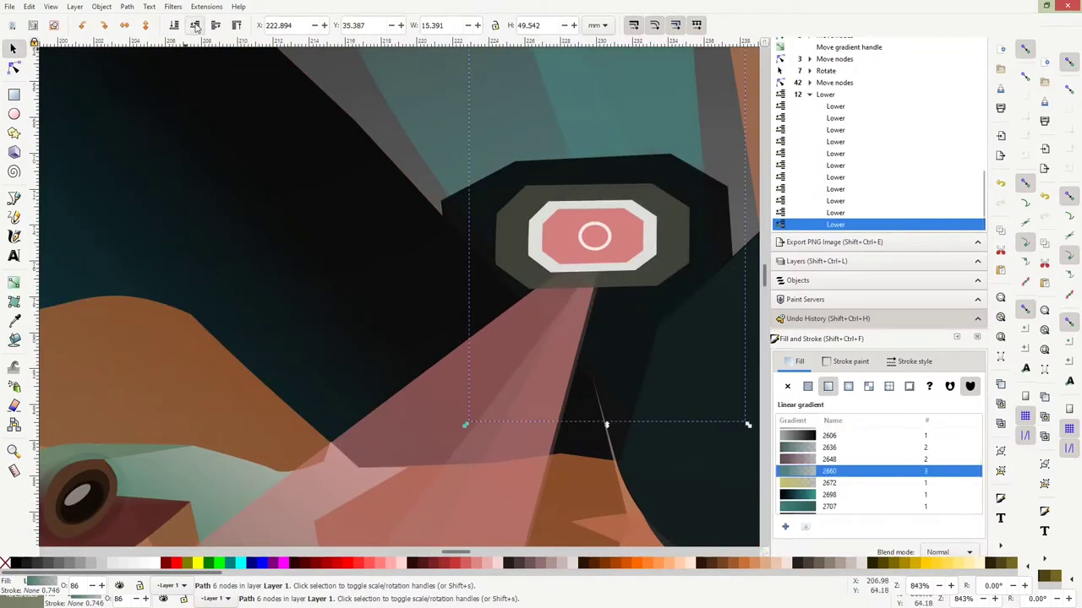
key(Tab)
click(583, 239)
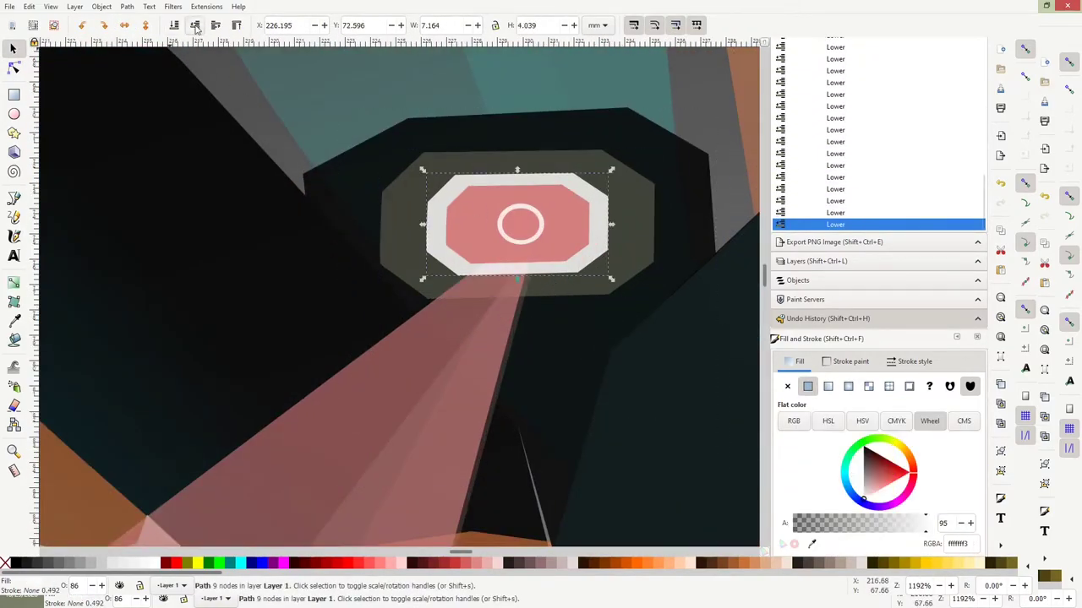
key(Page_Down)
key(Page_Up)
- Reshape the lens nodes and save the document
key(n)
drag(517, 271, 521, 224)
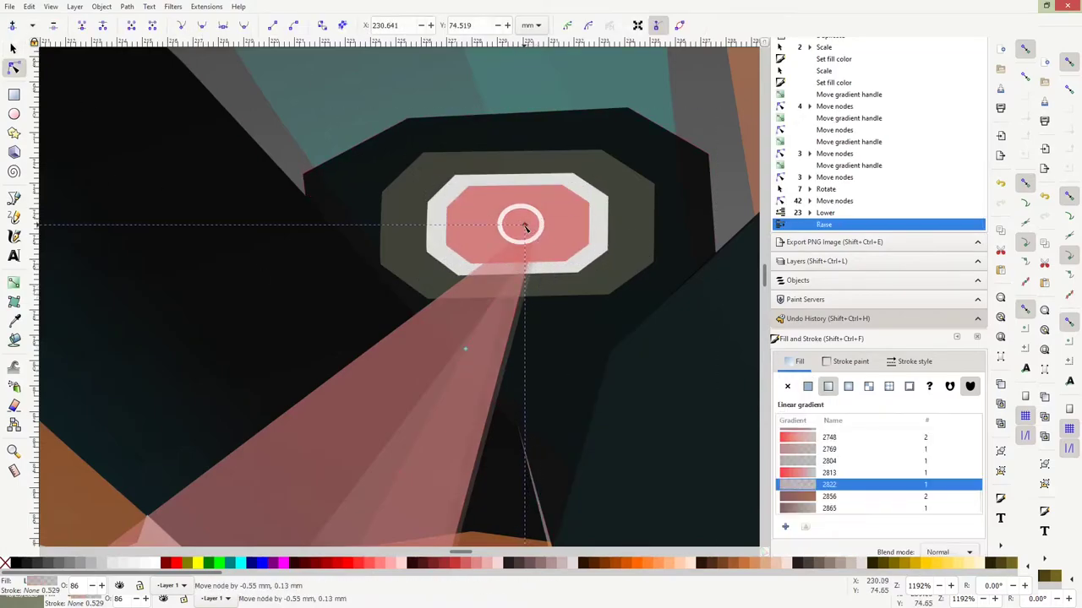
click(568, 312)
key(ctrl+s)
key(s)
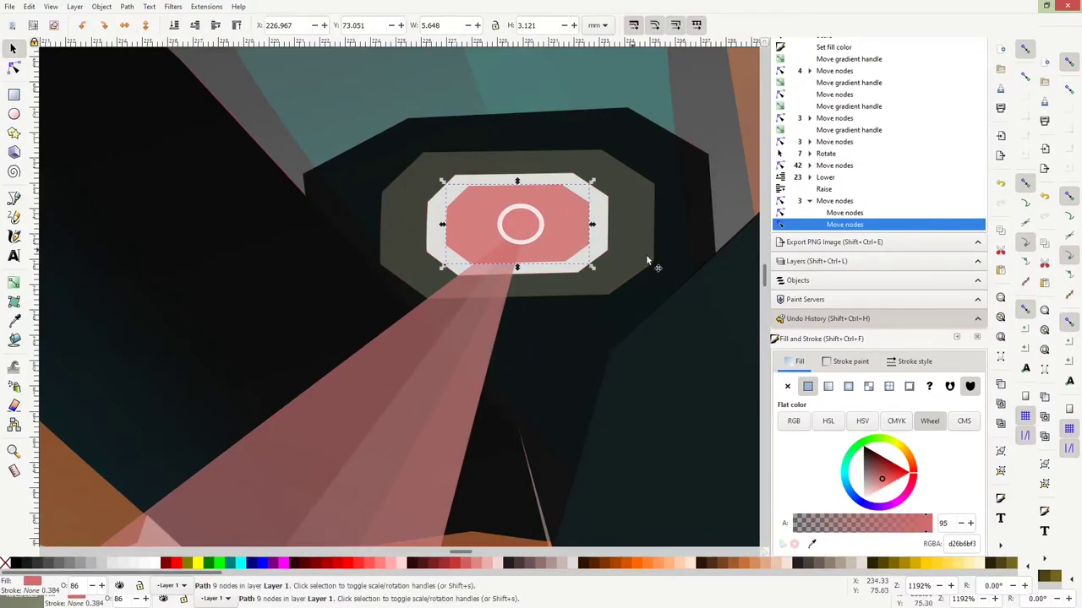
- Shrink the lamp frame and nudge it into place on the head
key(comma)
key(Left)
key(Up)
key(Left)
key(period)
key(period)
scroll(549, 274, down, 8)
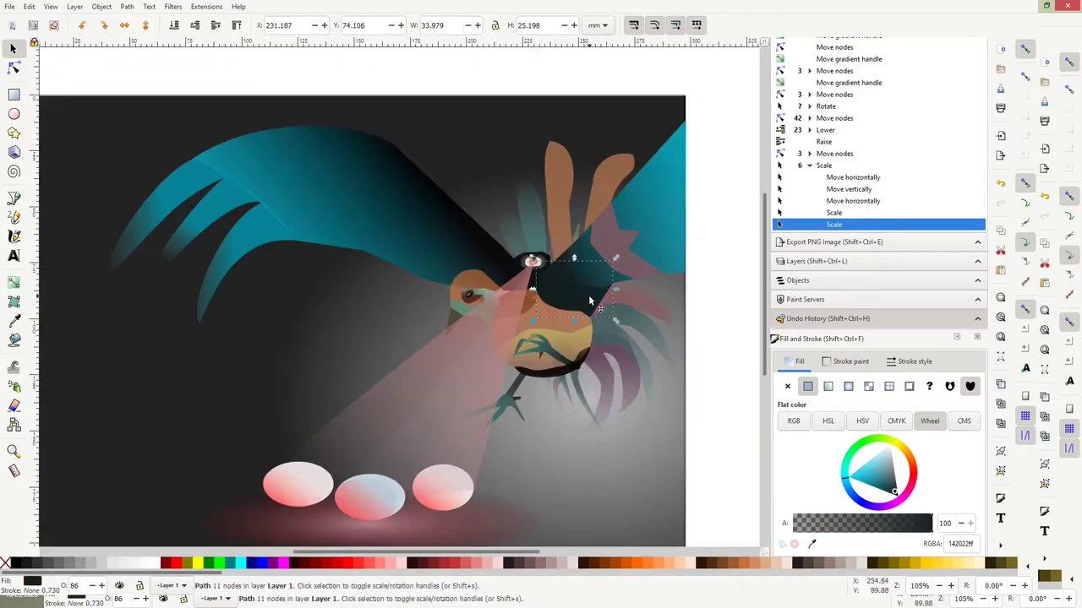
click(381, 242)
scroll(381, 242, up, 3)
- Draw a new Pen-tool shape along the teal wing's lower edge beside the head
key(g)
key(n)
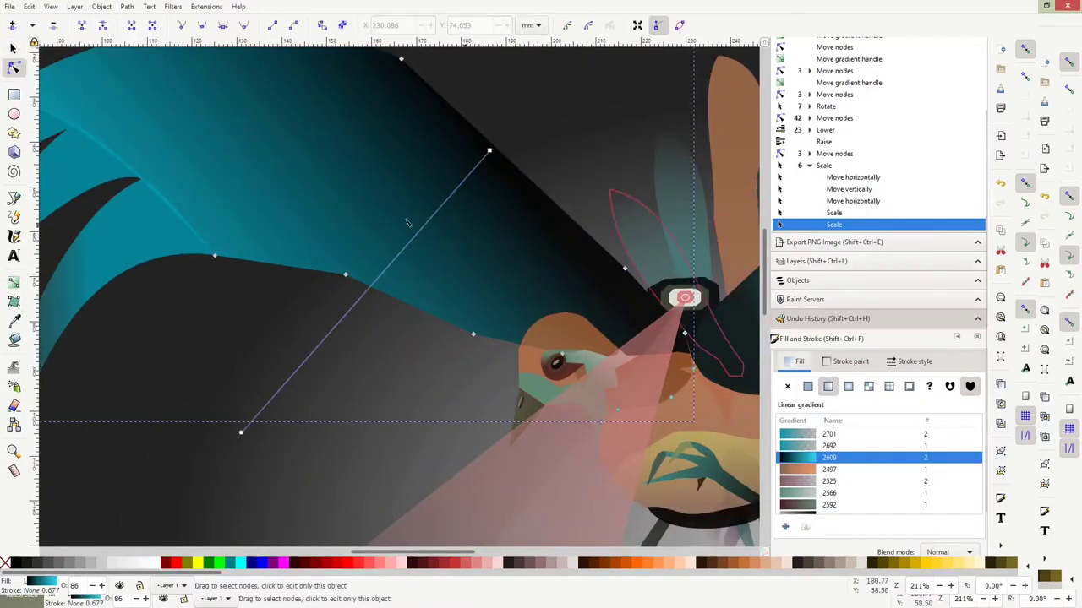
key(b)
click(474, 335)
click(449, 206)
click(461, 116)
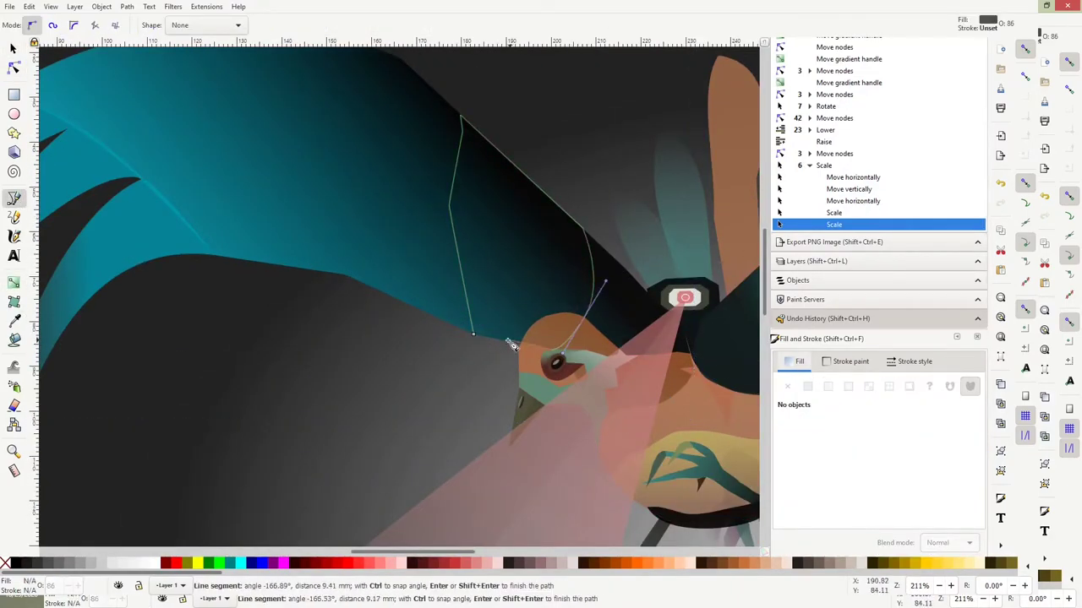
double_click(509, 342)
- Fill the shape with a linear gradient tinted pinkish mauve at 76 opacity
click(827, 386)
key(n)
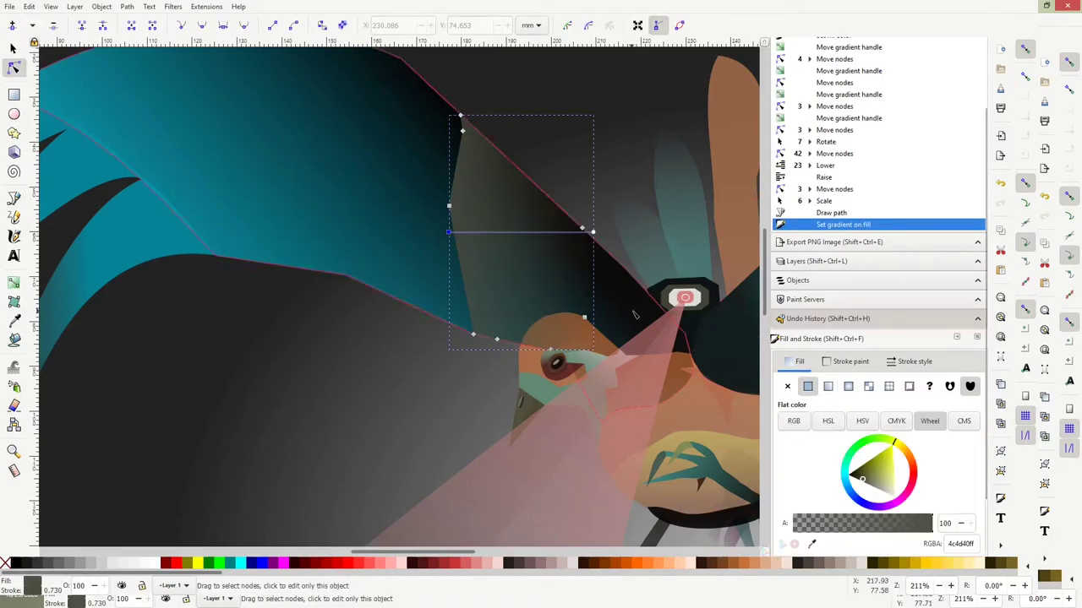
scroll(635, 314, down, 3)
scroll(635, 314, right, 8)
drag(179, 141, 214, 148)
mouse_move(322, 141)
mouse_down()
mouse_move(315, 185)
mouse_move(312, 175)
mouse_up()
scroll(338, 253, up, 3)
scroll(338, 254, left, 5)
- Curve the shape's left edge by adding and dragging nodes
double_click(400, 280)
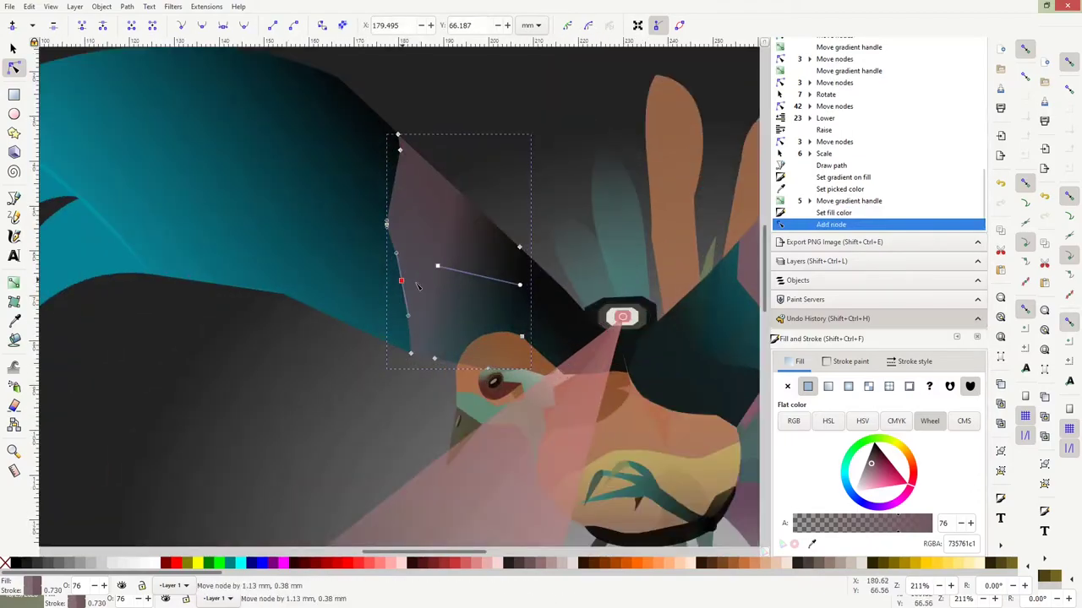
mouse_move(400, 281)
mouse_down()
mouse_move(387, 266)
mouse_move(403, 228)
mouse_up()
mouse_move(397, 194)
mouse_down()
mouse_move(414, 221)
mouse_move(418, 205)
mouse_up()
double_click(405, 203)
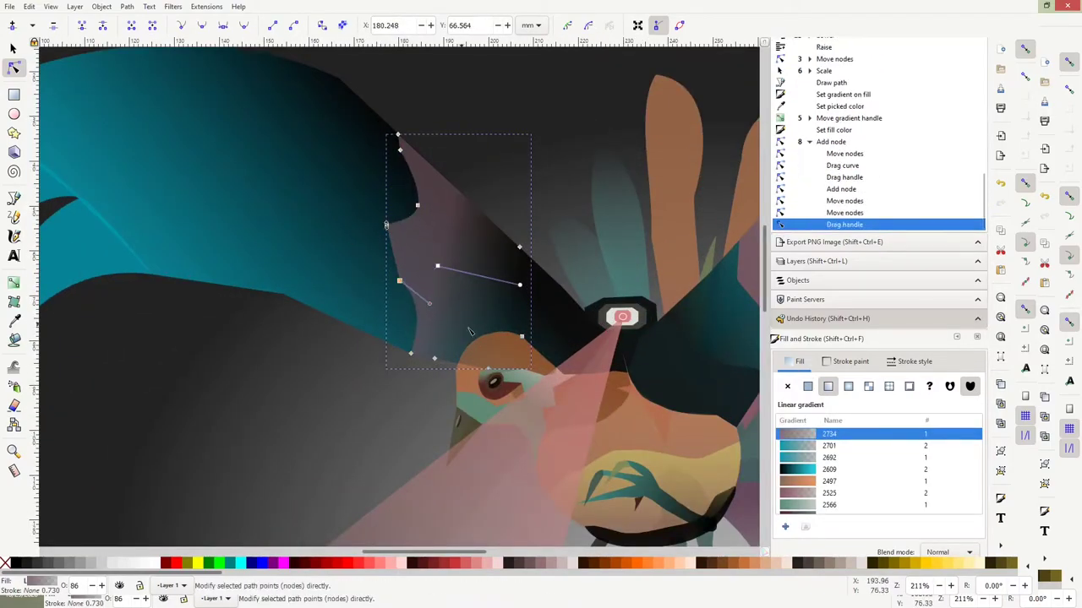
scroll(470, 331, down, 2)
click(681, 348)
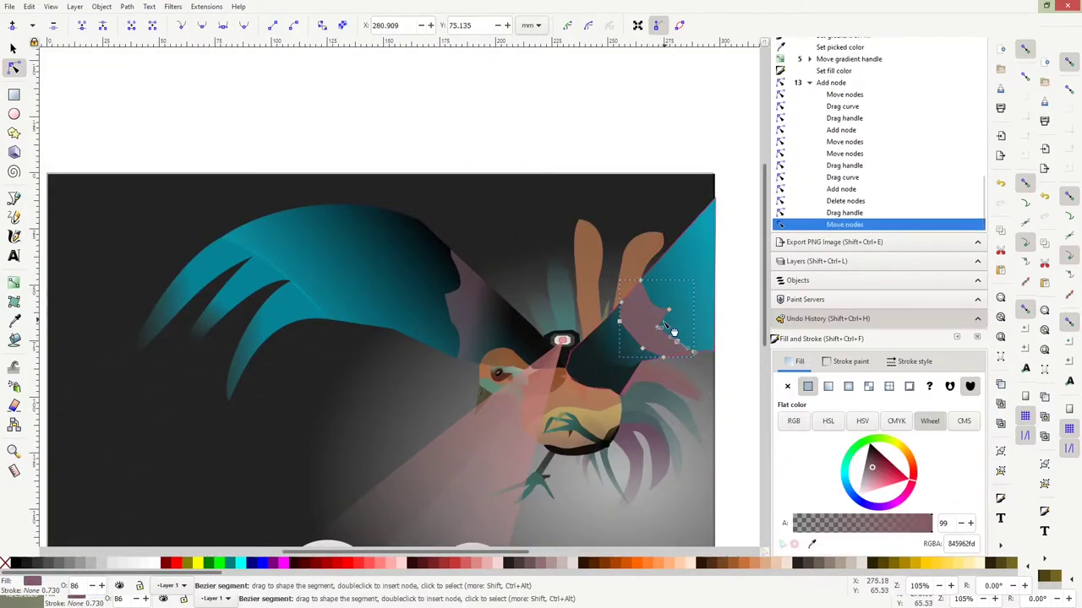
click(608, 312)
- Draw a hooked Bezier shape across the bird's face below the headlamp
key(Escape)
scroll(501, 348, down, 1)
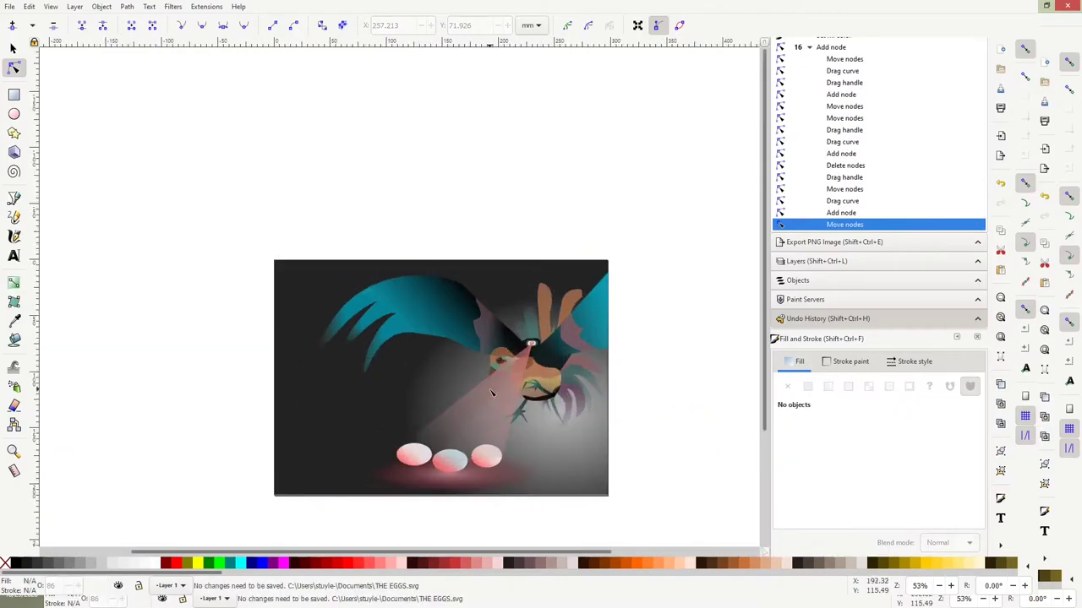
scroll(580, 306, up, 4)
key(b)
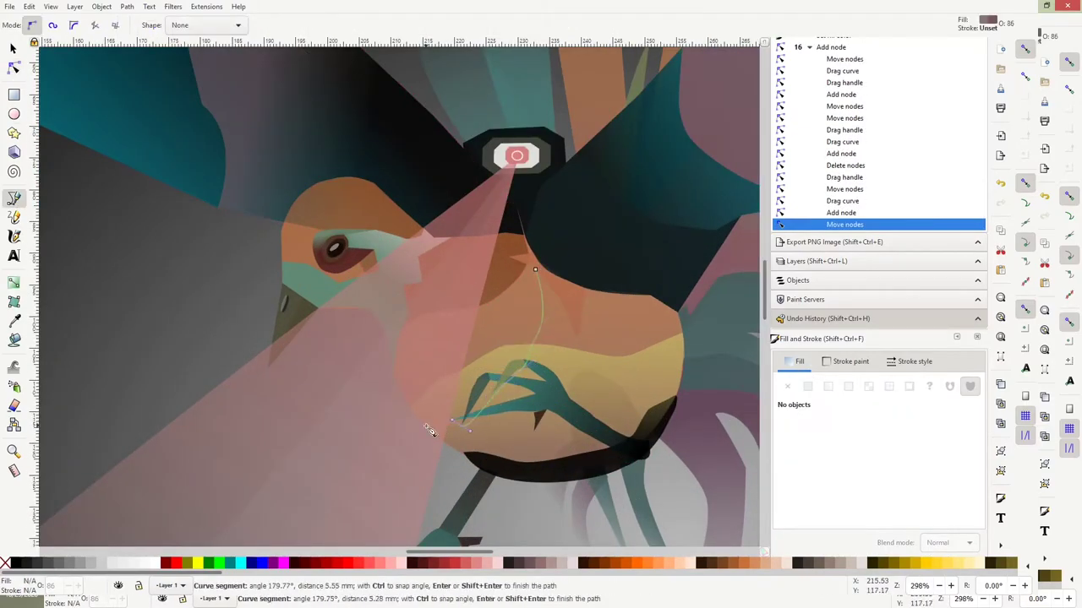
double_click(429, 431)
key(n)
- Sculpt the face shape's nodes up toward the headlamp and fill it 212121ff
drag(448, 435, 426, 450)
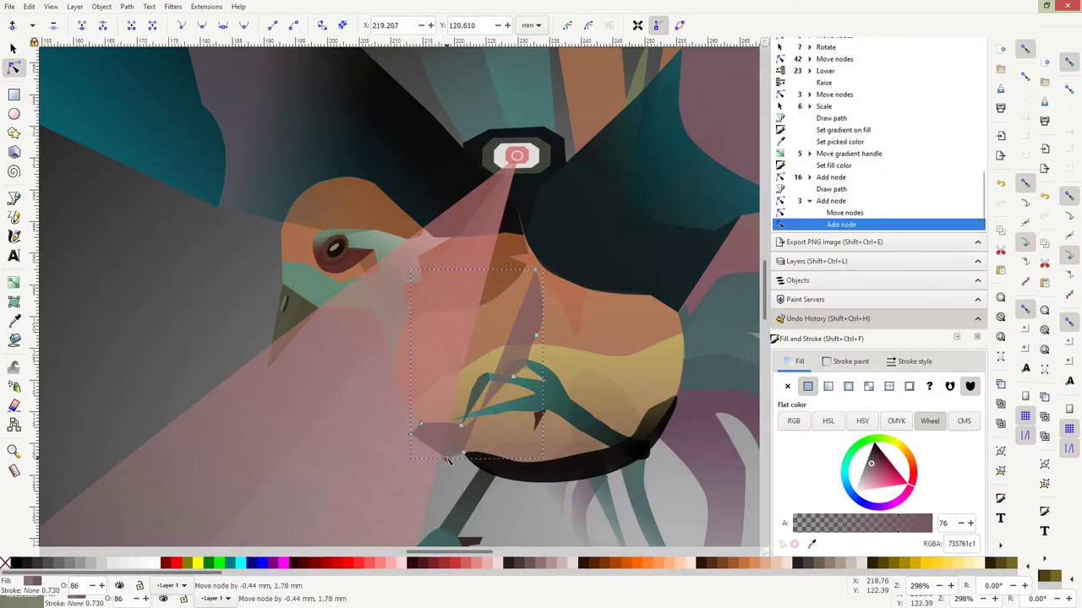
scroll(448, 433, up, 2)
drag(507, 411, 358, 412)
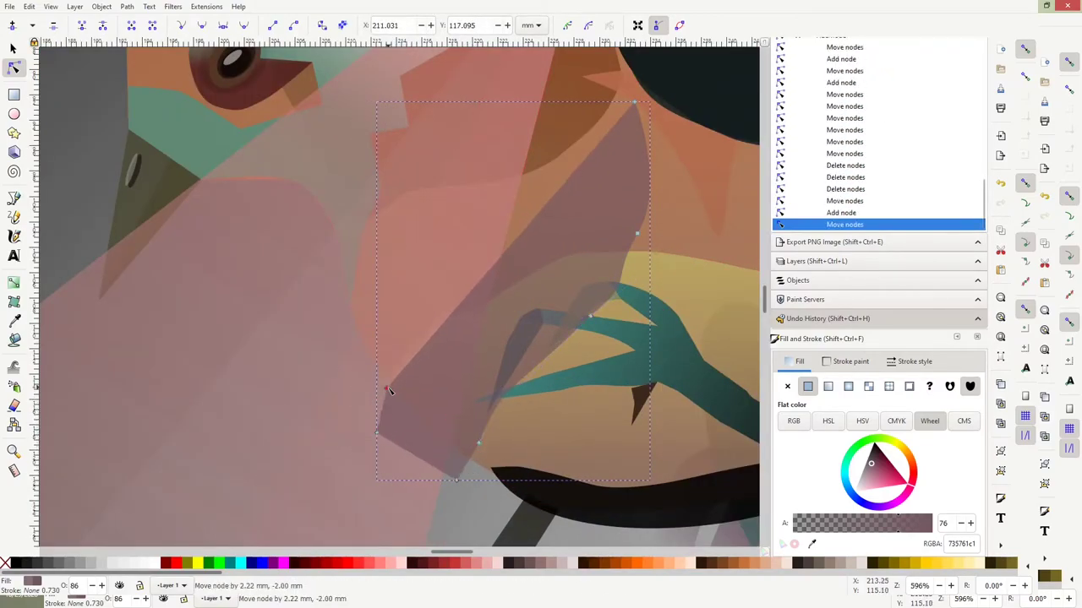
drag(483, 398, 507, 391)
scroll(507, 391, down, 1)
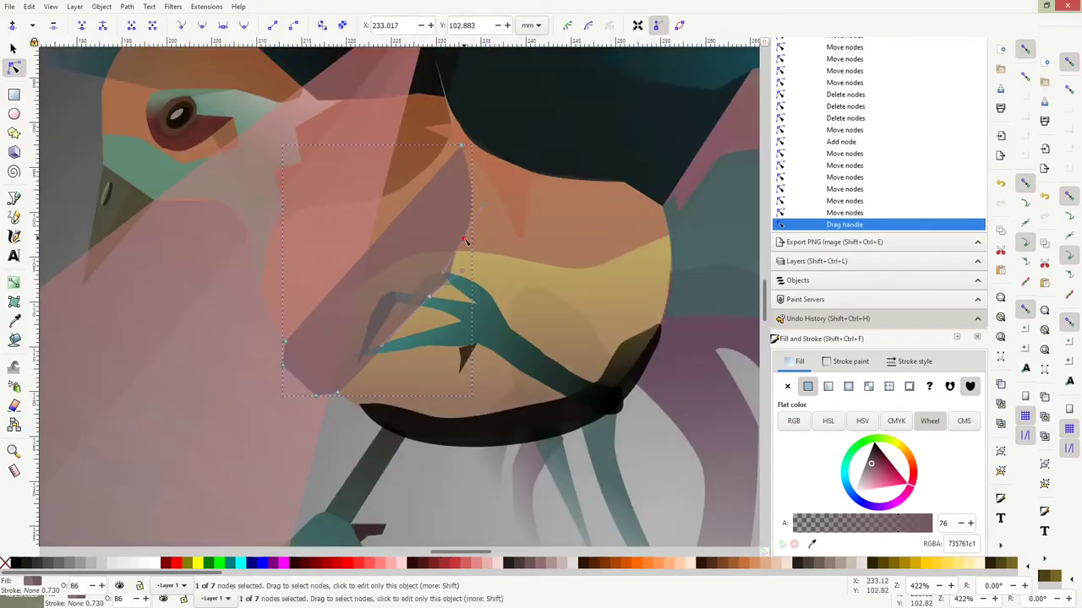
drag(575, 241, 640, 247)
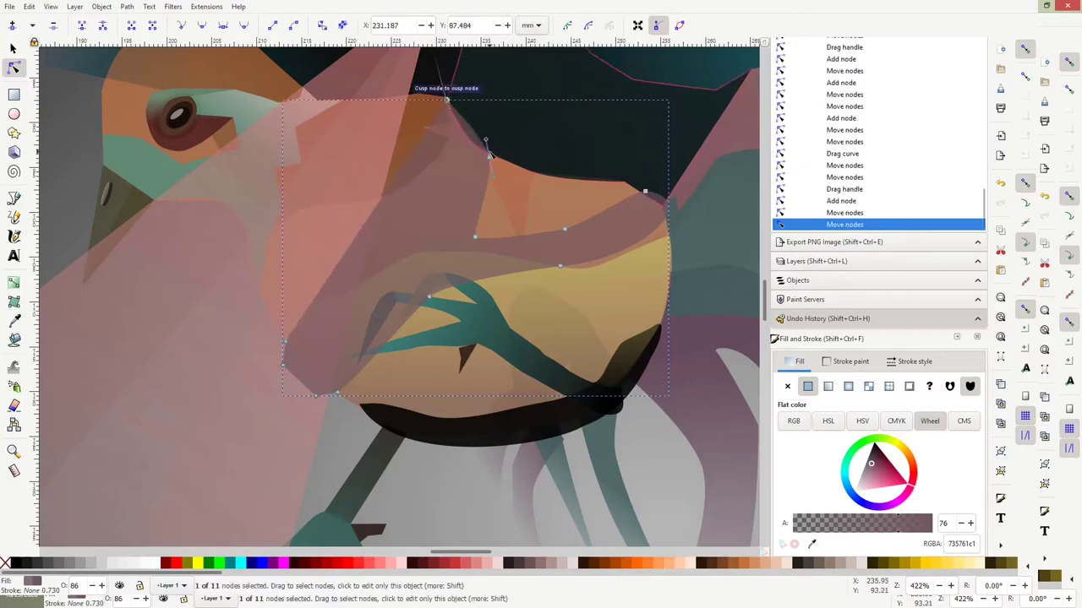
drag(467, 177, 420, 239)
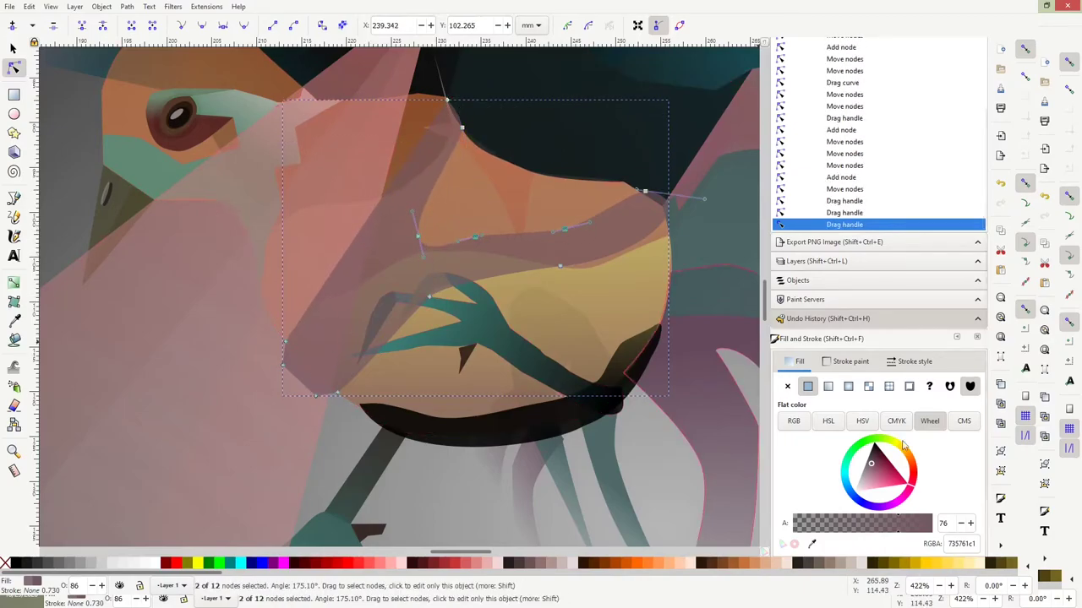
drag(902, 446, 387, 197)
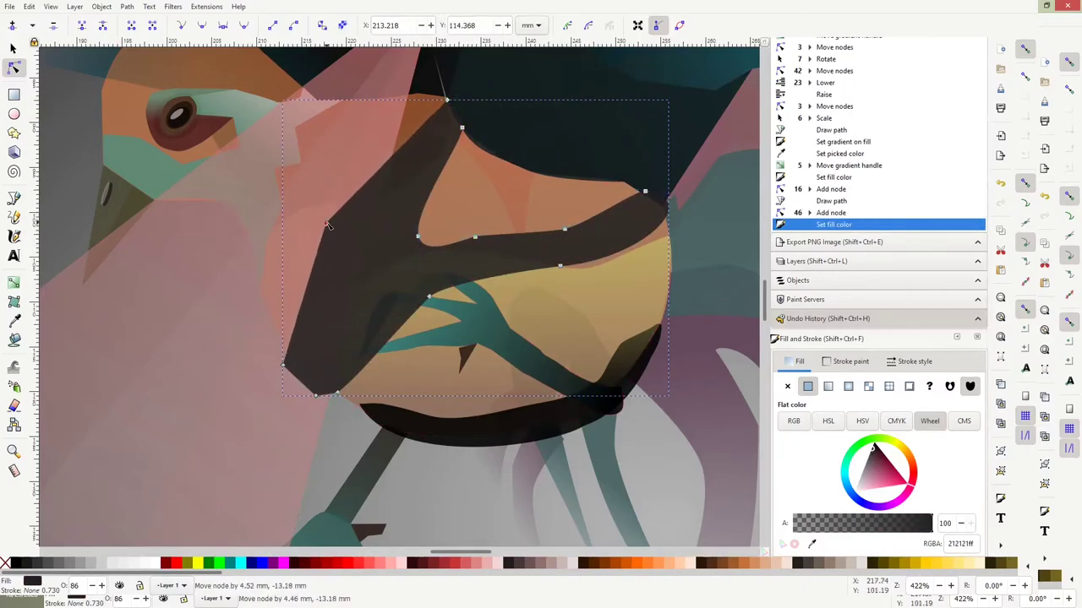
- Duplicate the dark face shape, shrink it slightly and fill it grey 4f4a4aff
key(ctrl+d)
key(s)
key(comma)
key(comma)
key(Down)
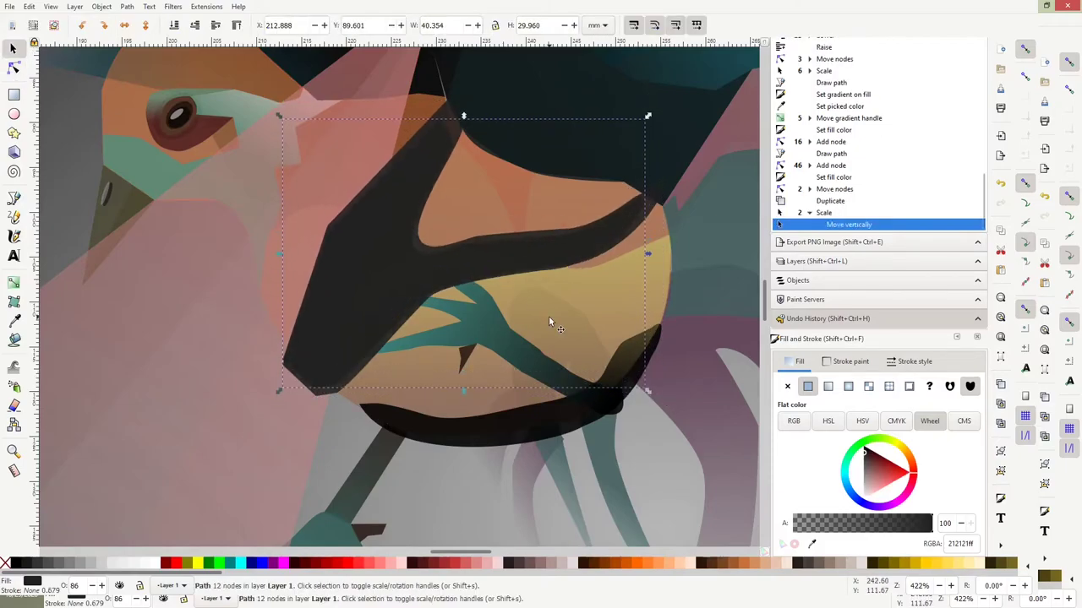
click(865, 465)
- Drag the grey copy's corner and nodes to even out the dark rim
key(n)
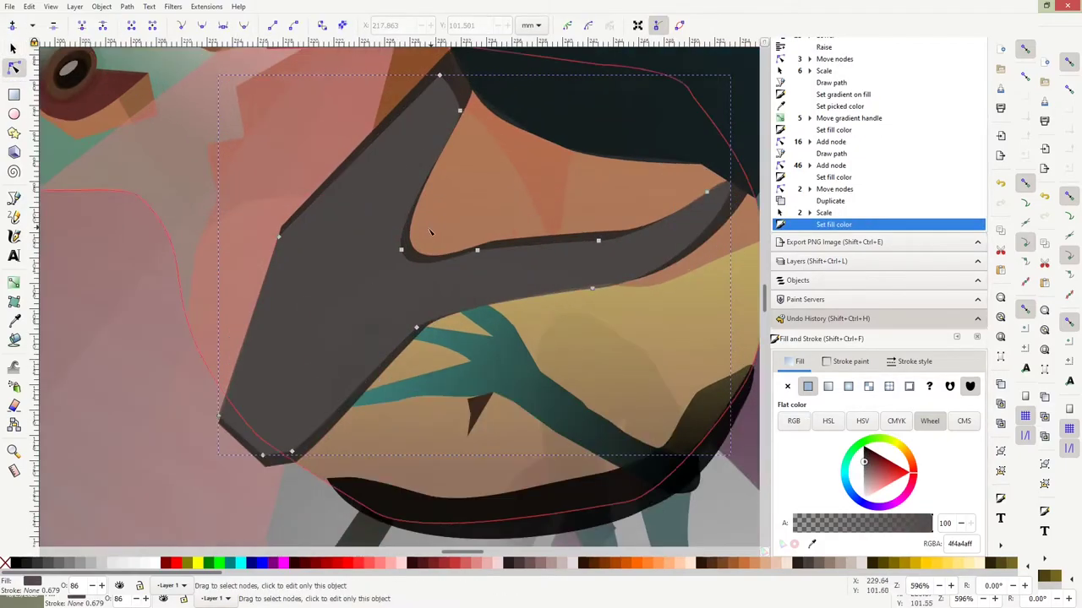
scroll(481, 93, up, 2)
scroll(457, 148, up, 4)
mouse_move(430, 72)
mouse_down()
mouse_move(502, 171)
mouse_move(444, 164)
mouse_move(442, 191)
mouse_up()
scroll(431, 206, down, 4)
scroll(374, 446, up, 4)
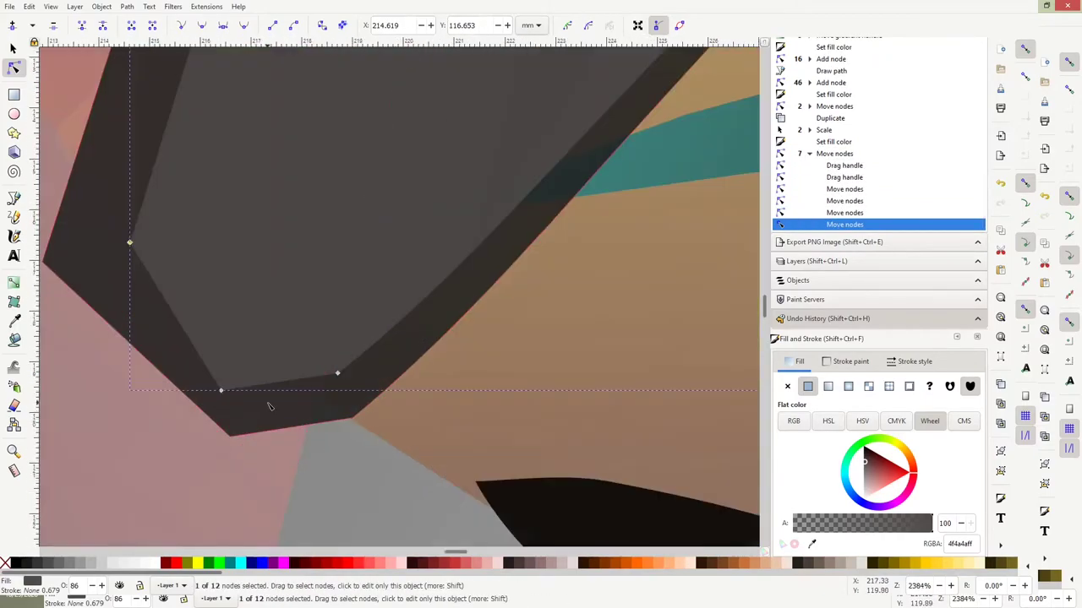
mouse_move(268, 403)
mouse_down()
mouse_move(234, 319)
mouse_move(558, 222)
mouse_up()
- Align the grey copy's edge and add a node bent to follow the rim
scroll(558, 222, down, 4)
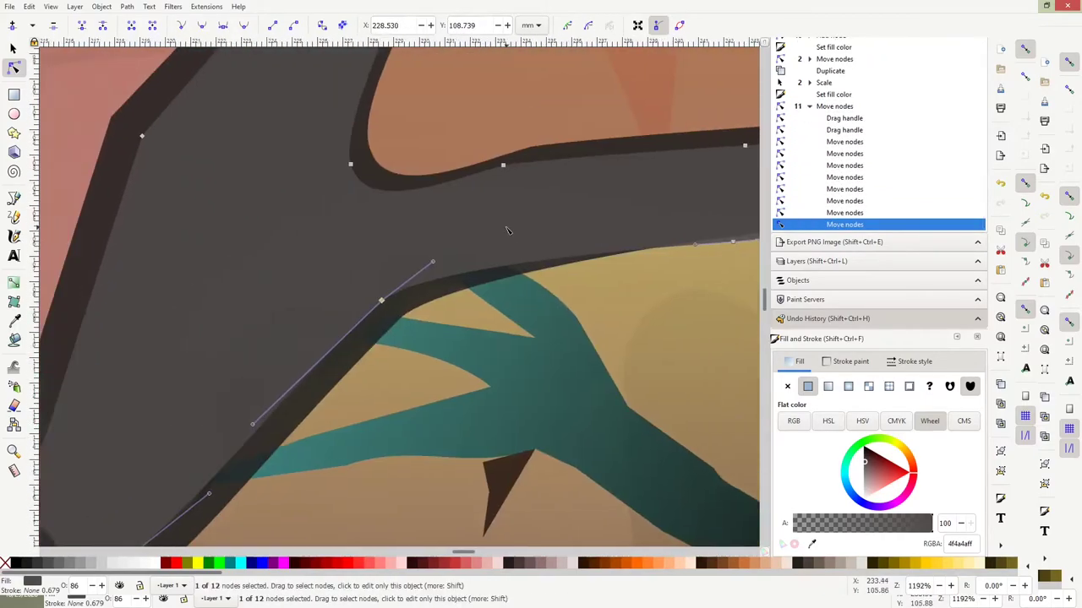
mouse_move(338, 381)
mouse_down()
mouse_move(330, 384)
mouse_move(510, 420)
mouse_up()
scroll(511, 420, down, 2)
scroll(410, 293, up, 4)
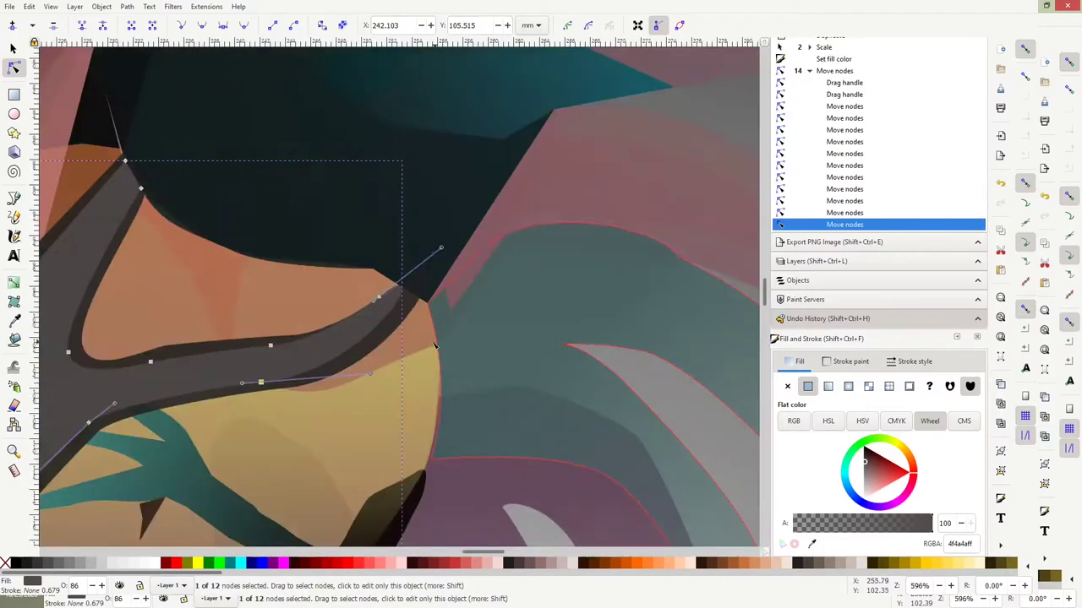
double_click(397, 287)
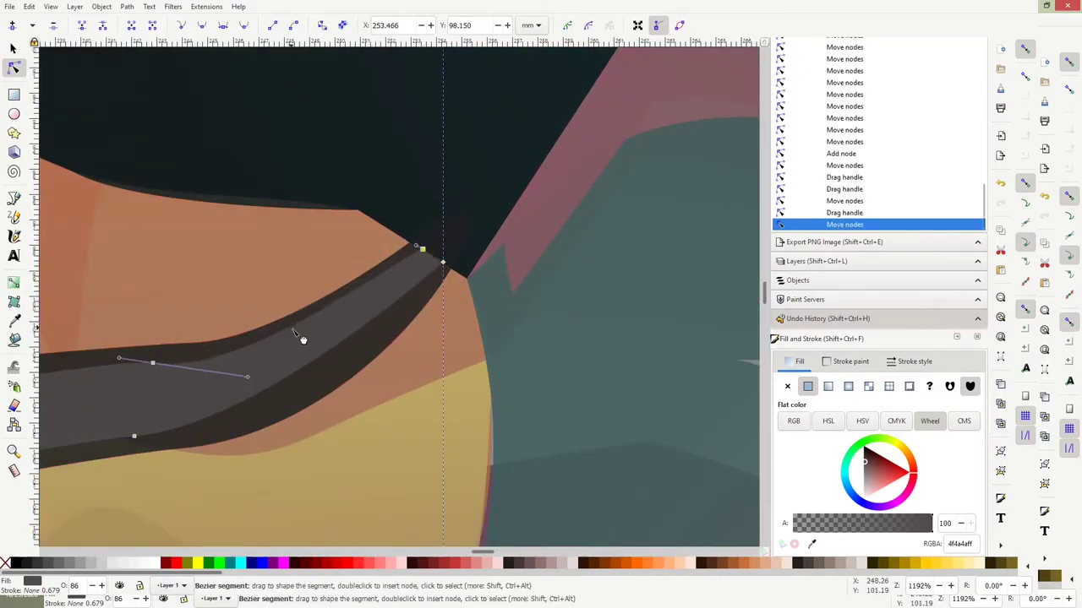
drag(300, 337, 299, 369)
scroll(298, 369, down, 4)
- Restack the grey shape behind neighbouring pieces and fit the whole drawing in view
key(s)
click(195, 26)
click(195, 26)
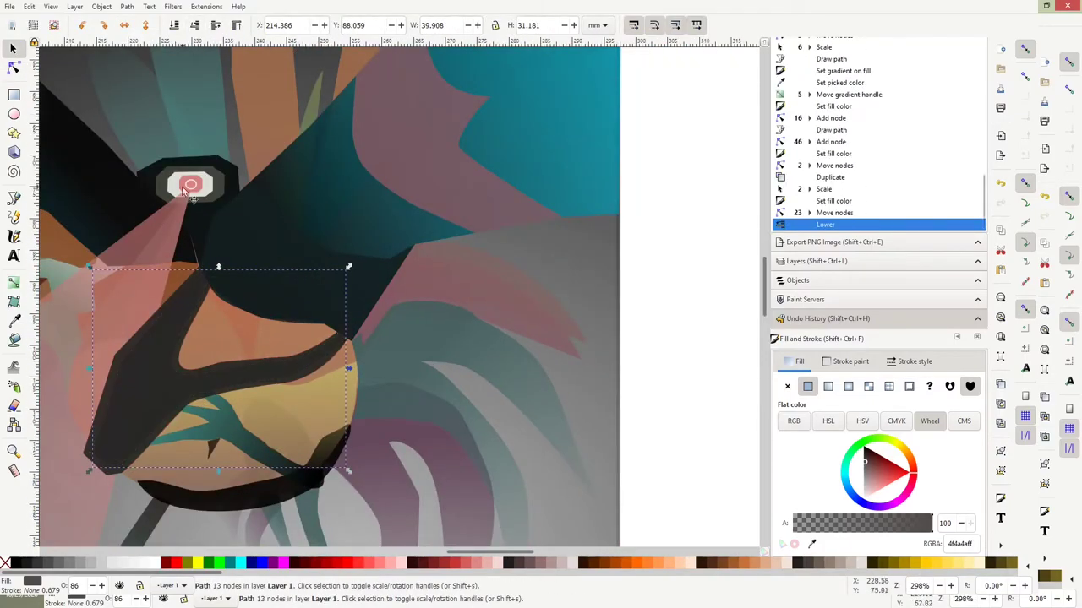
click(215, 26)
click(215, 25)
click(195, 25)
click(195, 25)
click(195, 26)
click(195, 25)
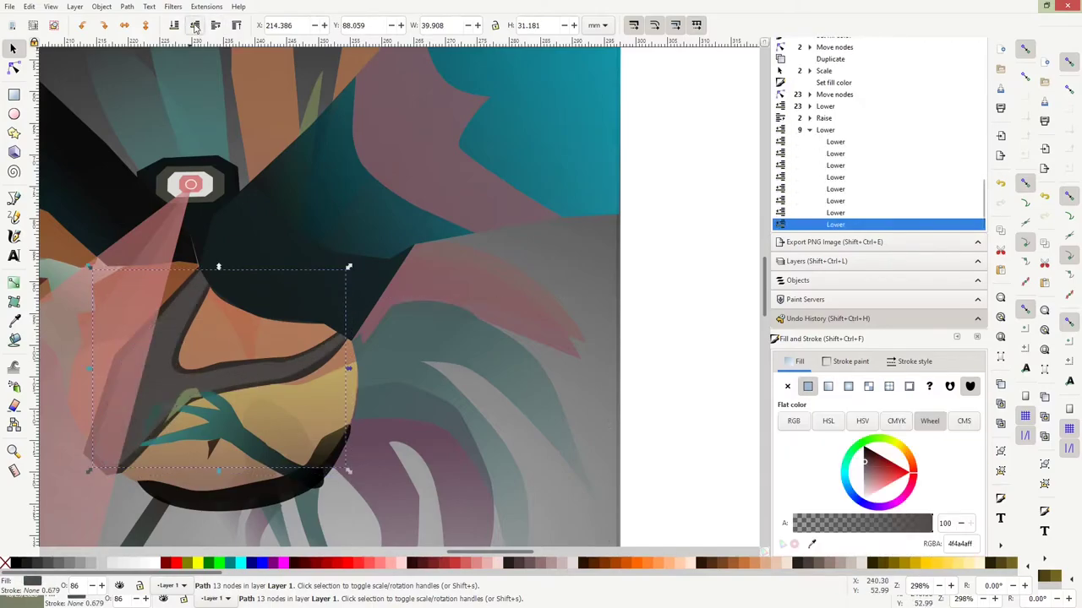
click(185, 225)
key(5)
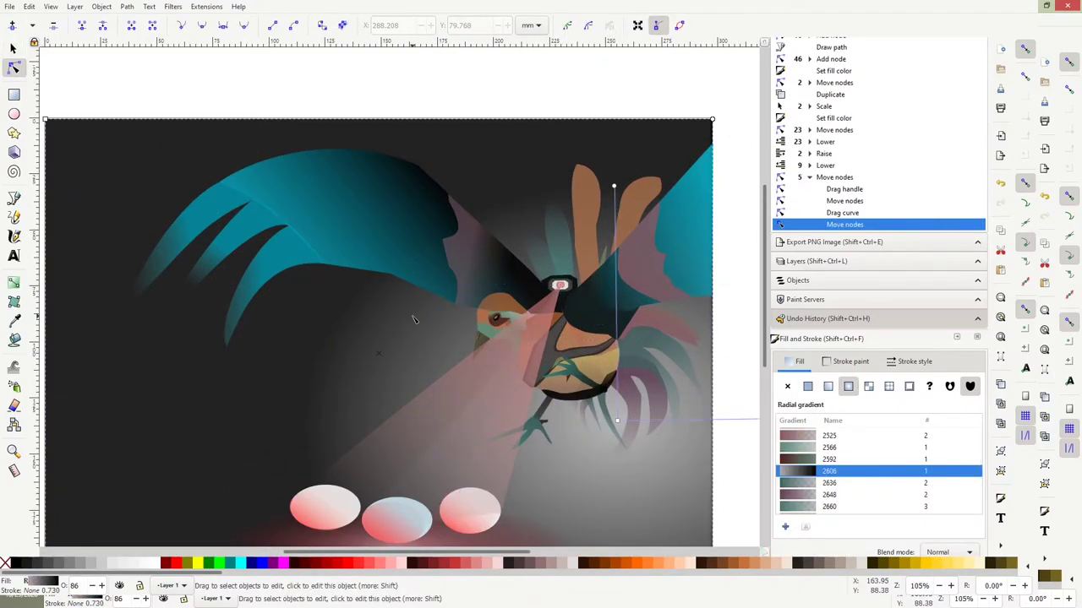
- Draw a closed feather shape on the wing and adjust its stacking order
key(b)
scroll(419, 302, down, 2)
scroll(367, 305, up, 1)
scroll(367, 304, up, 1)
click(375, 263)
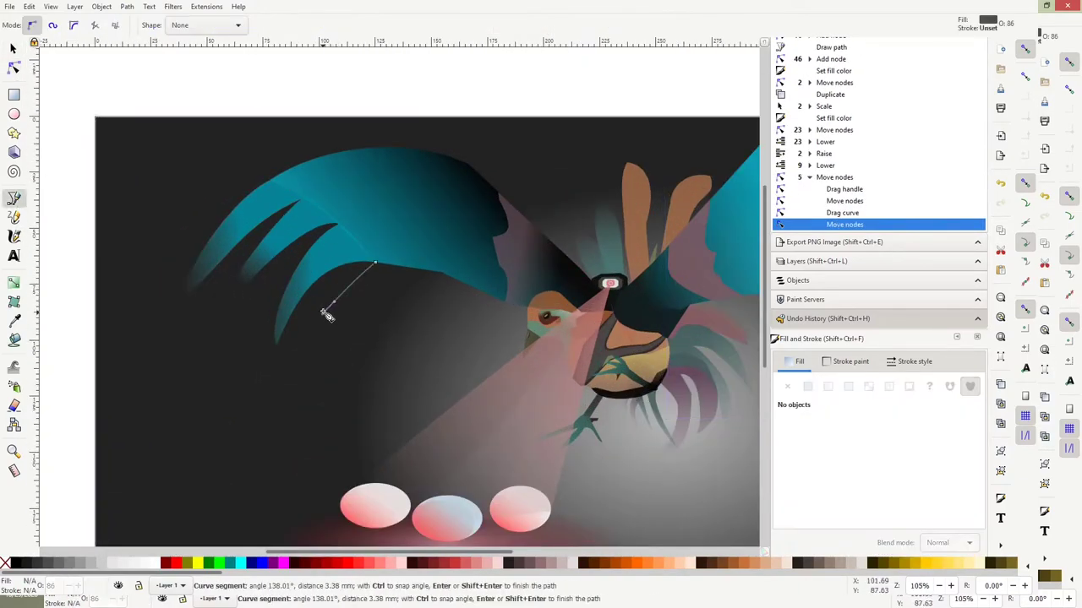
click(375, 264)
key(Return)
key(s)
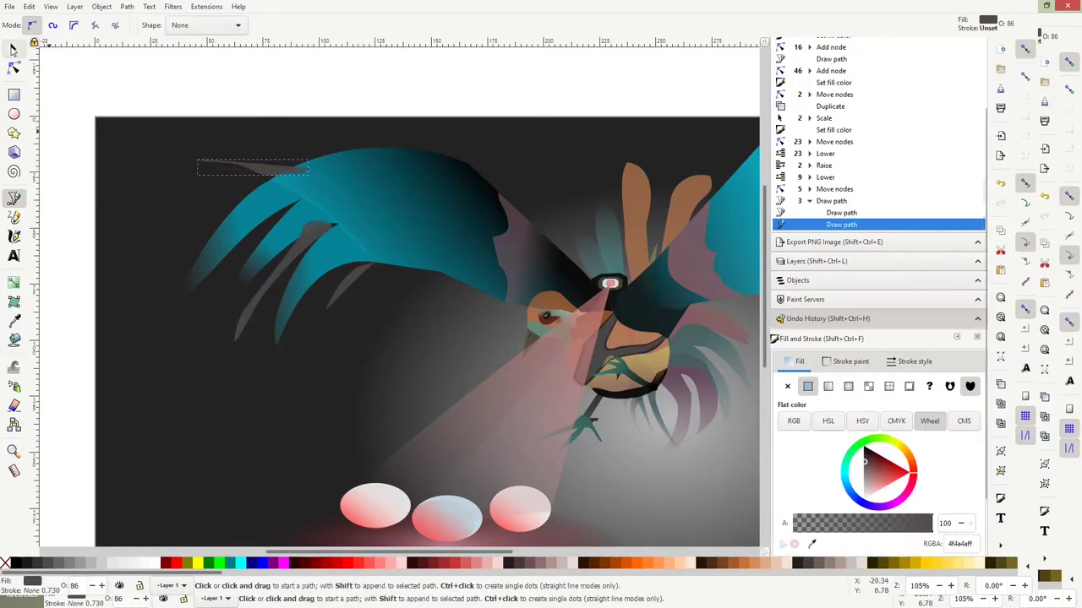
key(Page_Down)
key(Page_Down)
key(Page_Up)
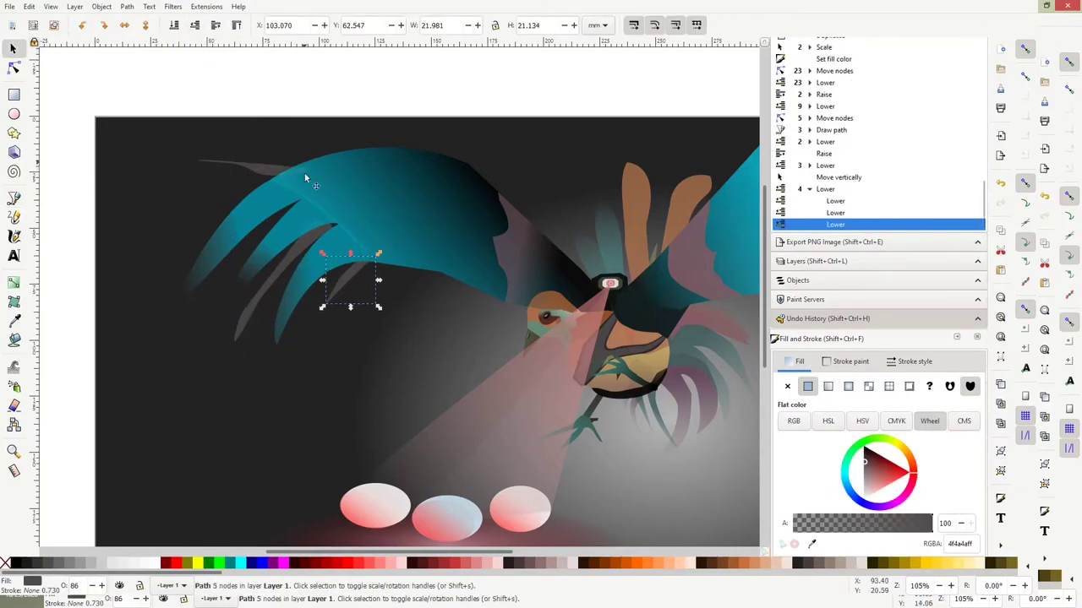
- Draw a thin three-point spike beneath the wing and fill it tan
scroll(298, 260, down, 1)
click(401, 284)
scroll(395, 256, up, 1)
key(n)
scroll(475, 269, up, 3)
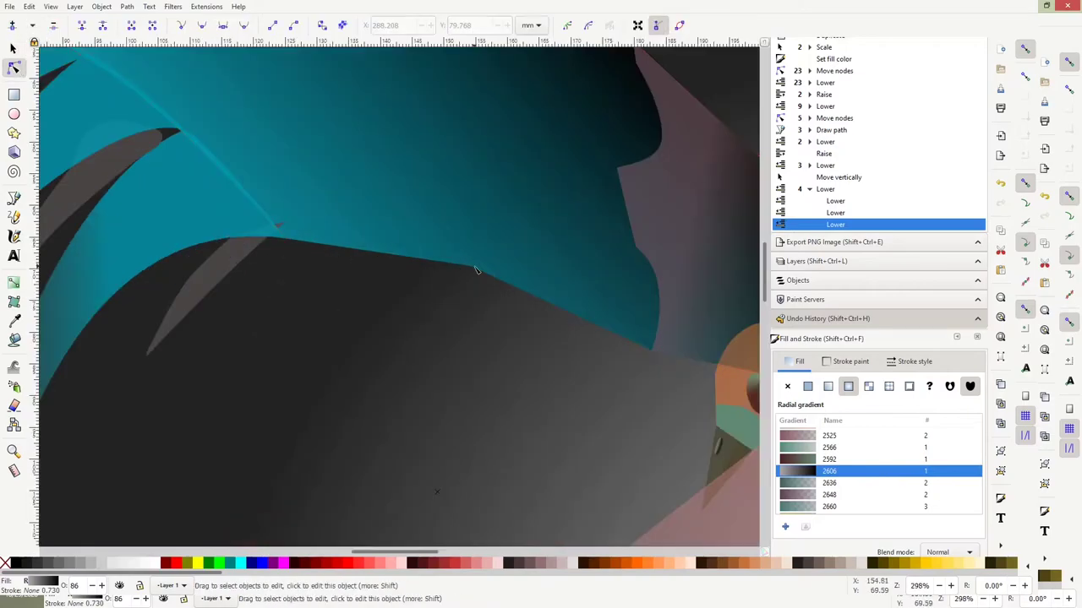
key(b)
click(470, 267)
click(279, 425)
click(223, 539)
key(Return)
scroll(519, 298, down, 2)
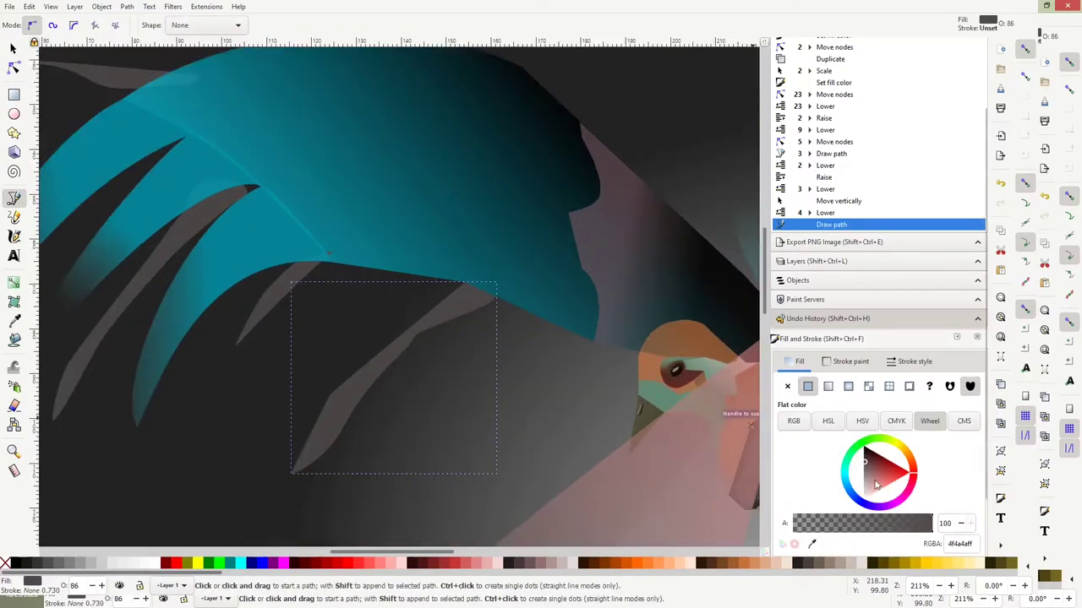
click(879, 473)
key(Escape)
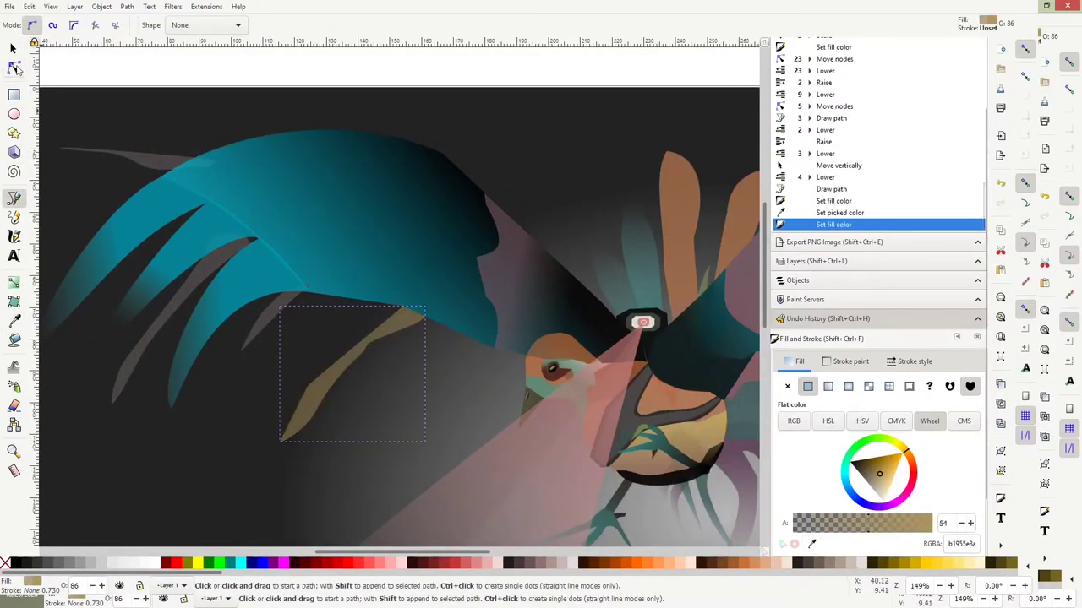
- Draw three more thin closed spikes fanning out under the wing
click(230, 373)
click(310, 298)
click(353, 300)
click(230, 373)
click(302, 465)
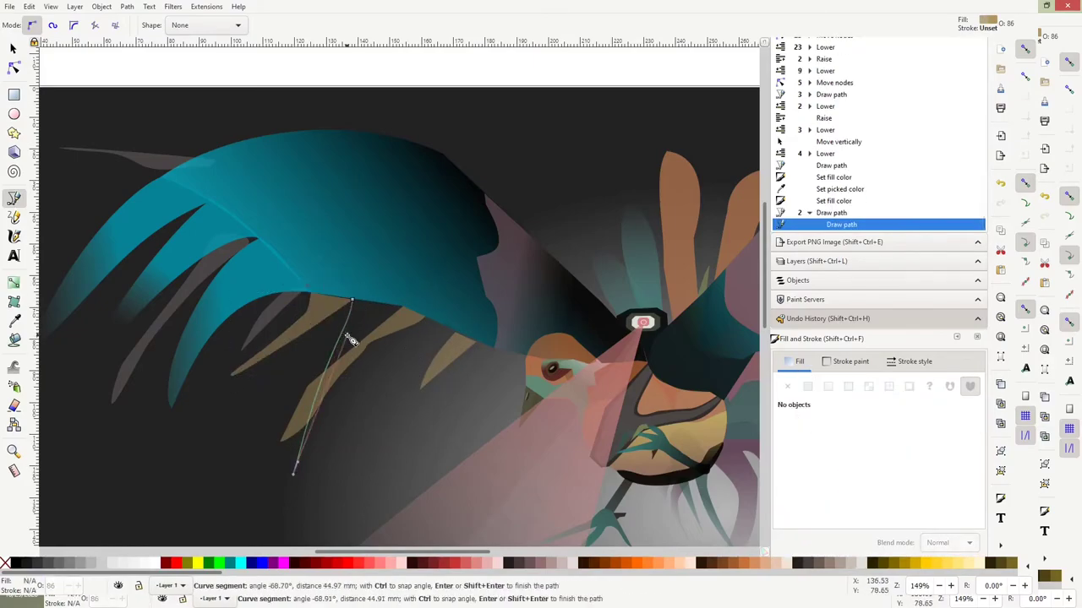
click(354, 303)
click(302, 465)
click(376, 450)
click(376, 452)
- Reshape one of the new spikes by moving a node
click(14, 48)
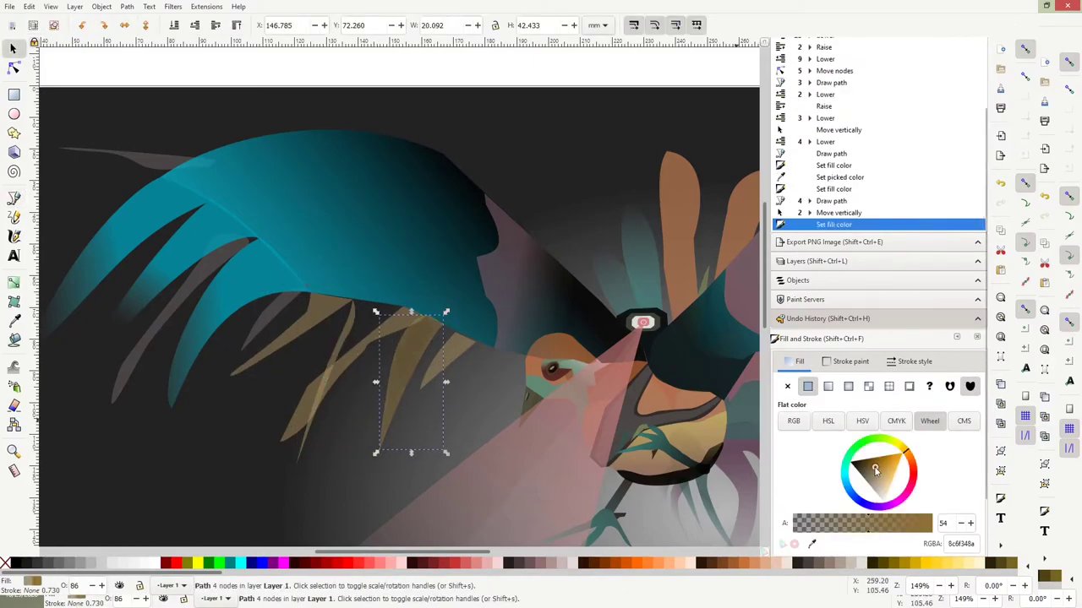
key(n)
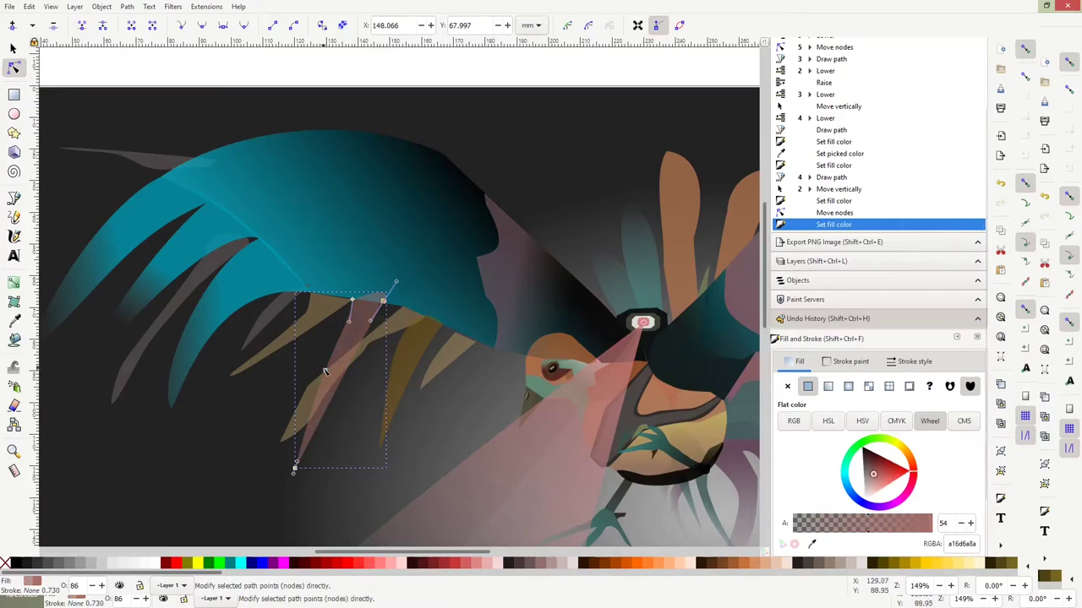
drag(326, 374, 306, 377)
scroll(465, 354, down, 1)
- Draw a shape over the upper wing and give it a linear gradient fill
key(s)
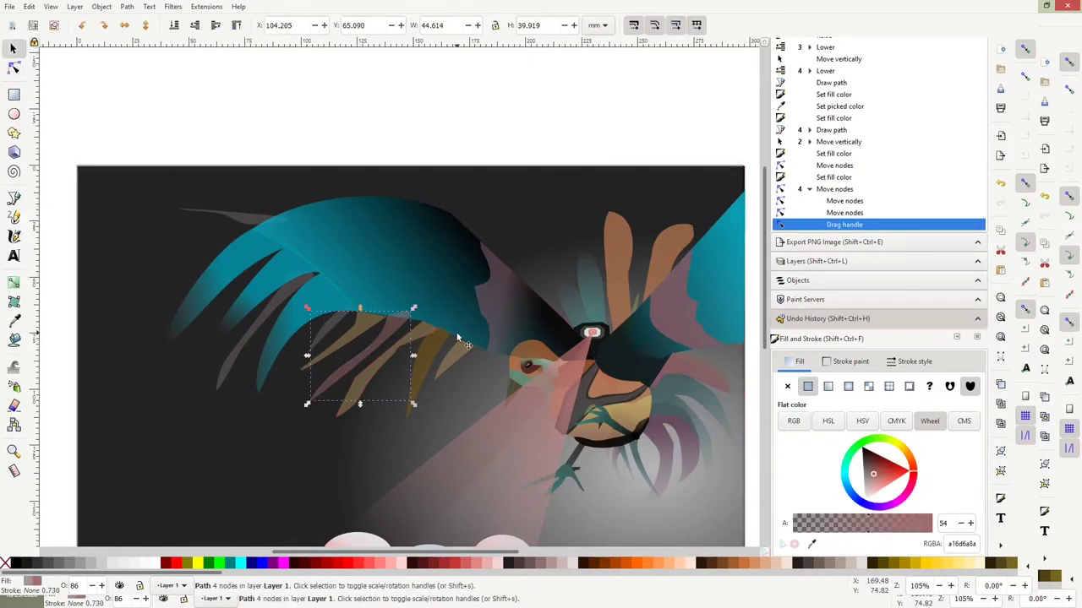
ctrl+scroll(325, 219, up, 2)
key(b)
key(Escape)
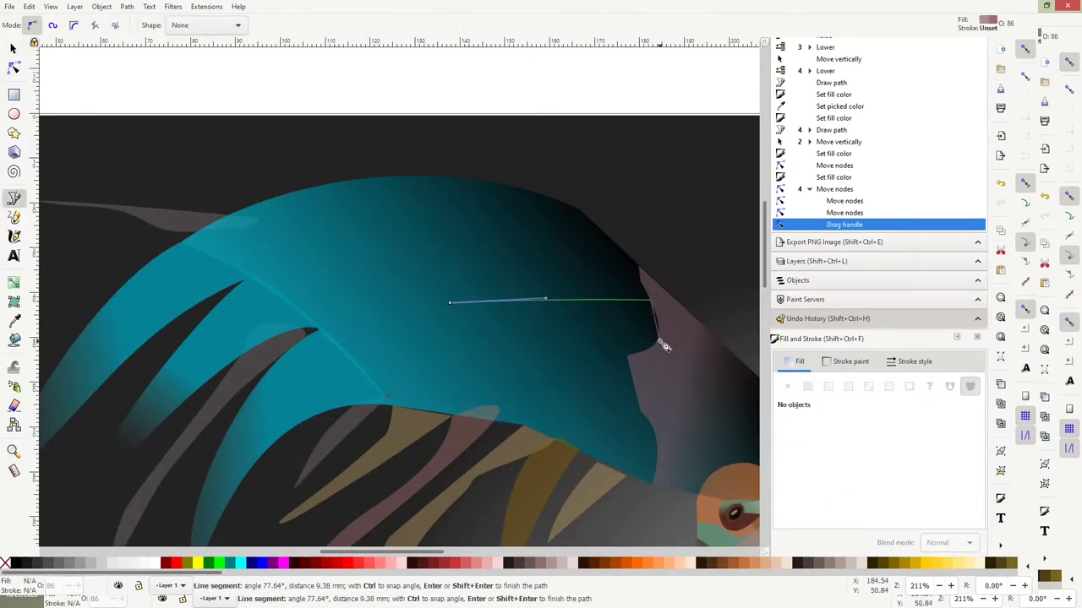
click(451, 302)
click(827, 386)
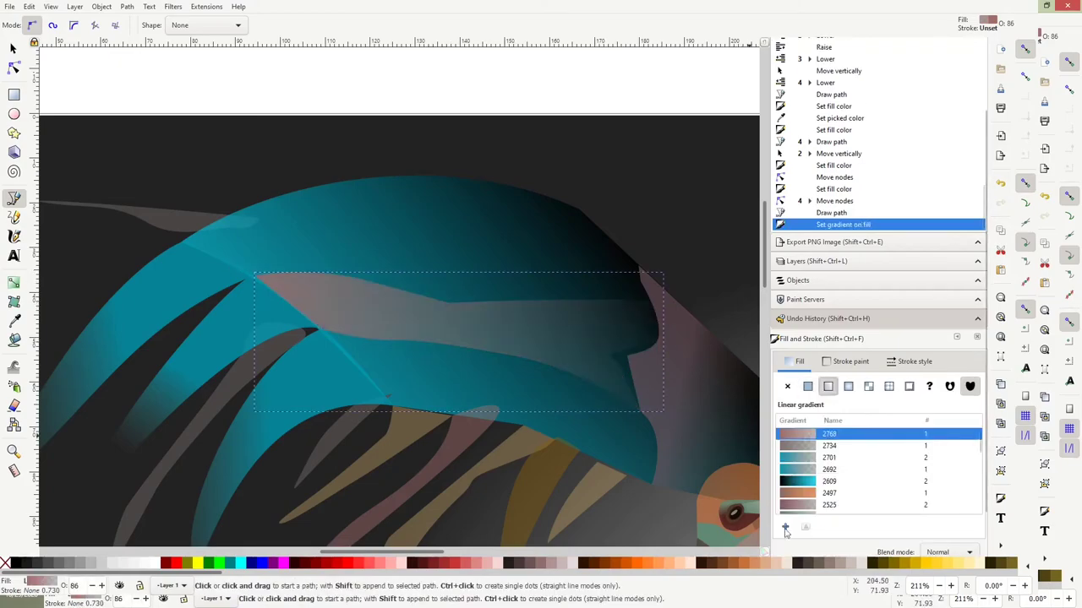
key(n)
click(810, 542)
ctrl+scroll(566, 278, down, 3)
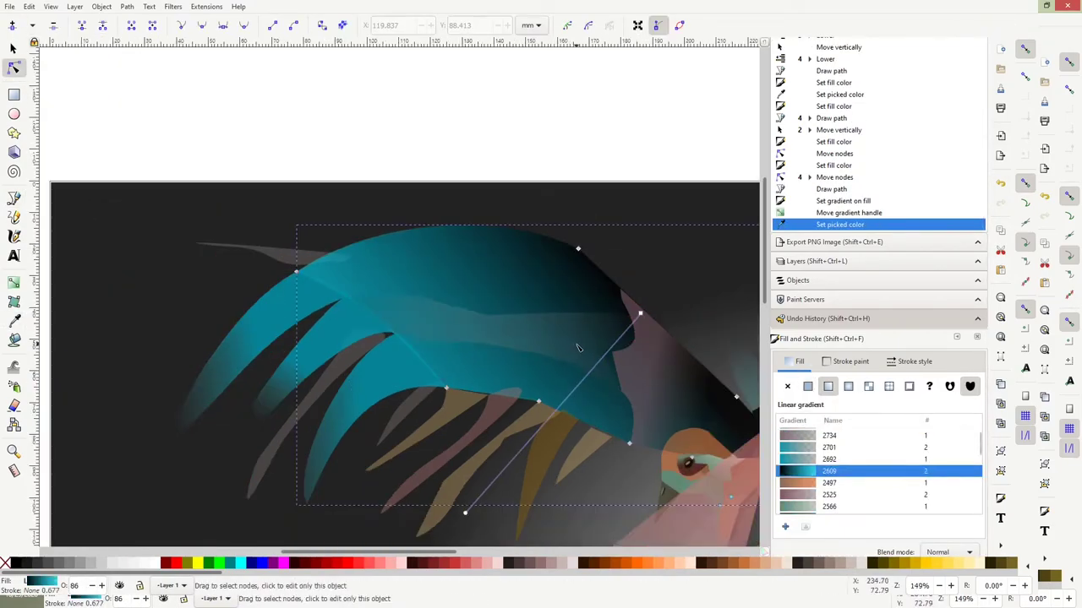
click(591, 314)
- Duplicate the mauve piece, scale it down, move it beside the head and reposition its gradient
key(ctrl+d)
ctrl+scroll(591, 315, up, 3)
key(s)
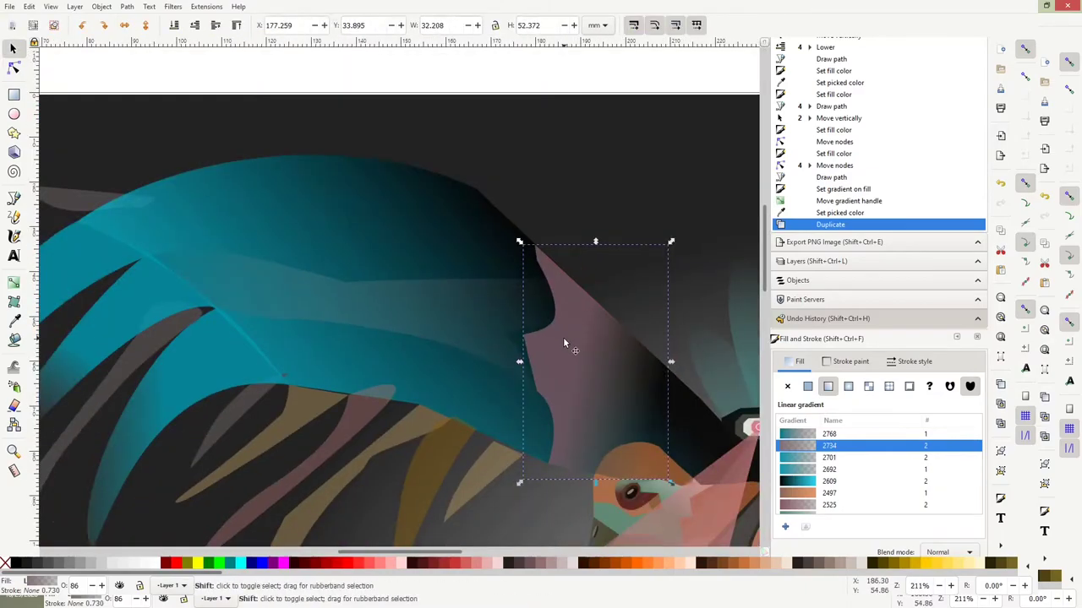
scroll(562, 338, right, 1)
key(less)
drag(511, 363, 546, 369)
scroll(546, 391, down, 3)
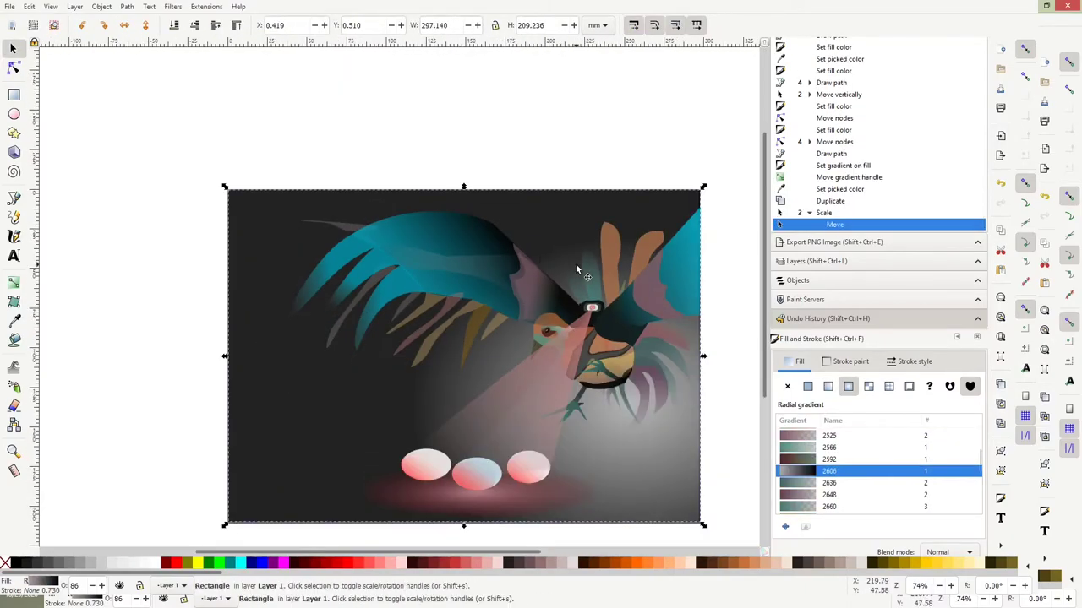
scroll(507, 330, up, 3)
key(n)
drag(501, 338, 511, 329)
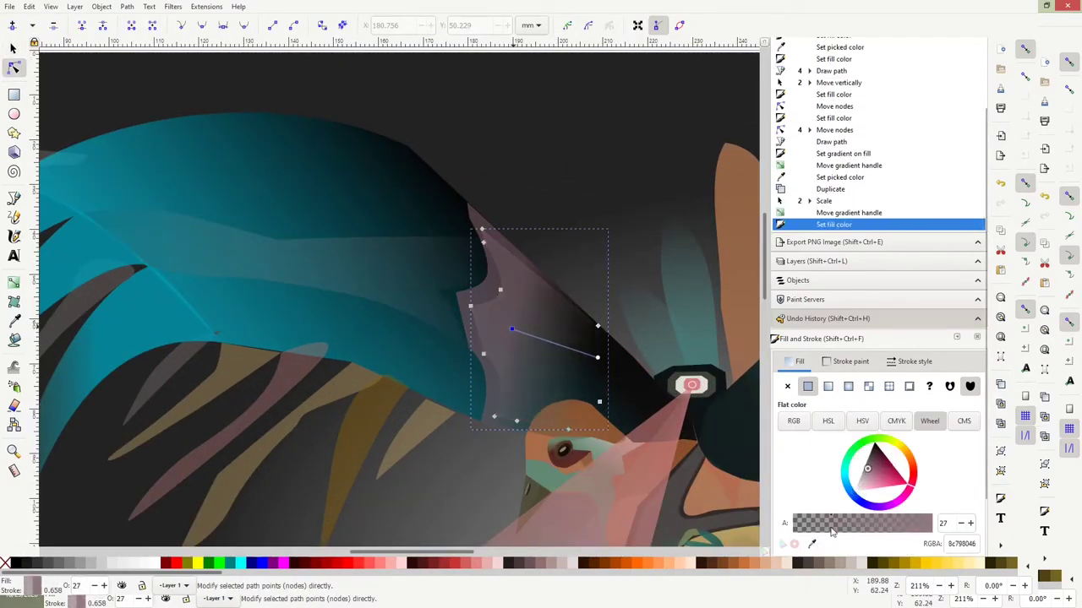
ctrl+scroll(581, 340, down, 5)
ctrl+scroll(581, 340, up, 2)
key(Escape)
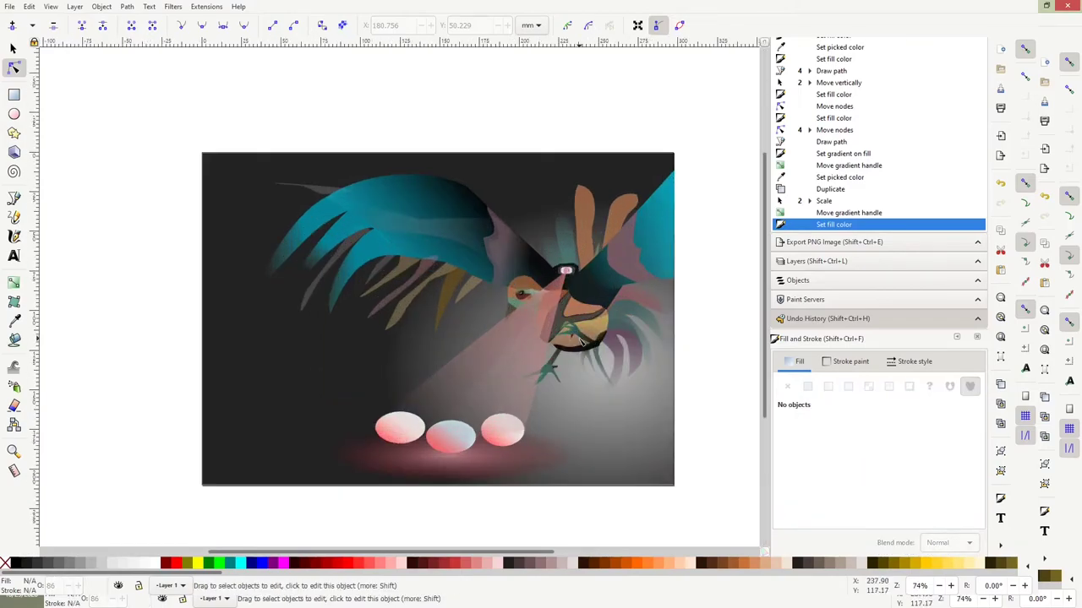
- Reshape the dark chest band by dragging one of its nodes
ctrl+scroll(623, 285, up, 3)
ctrl+scroll(563, 394, up, 3)
click(456, 228)
drag(435, 375, 364, 338)
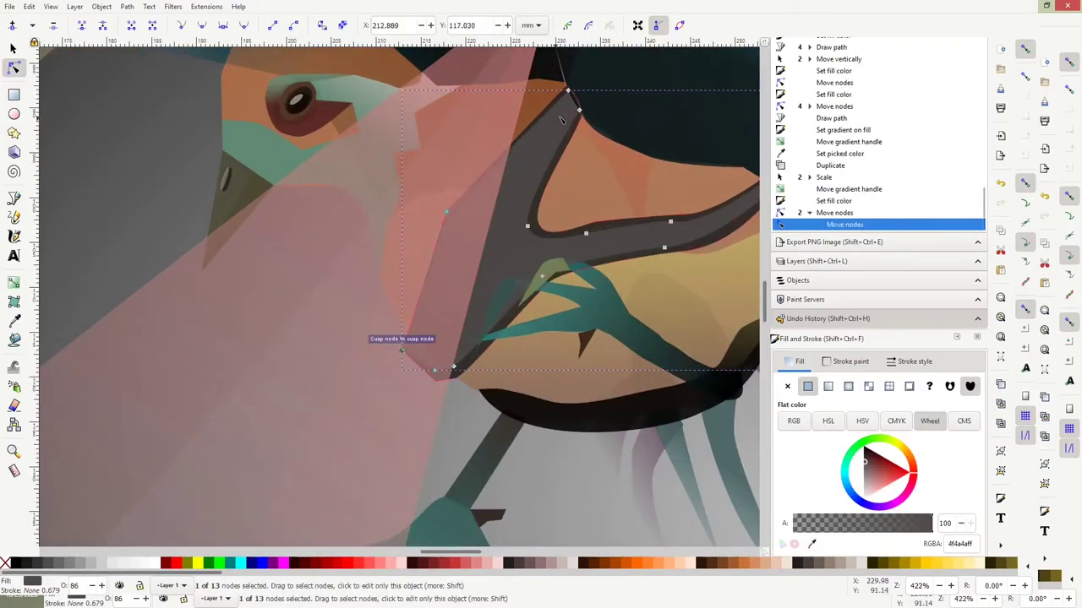
- Recolour the band deep maroon on the colour wheel
scroll(536, 390, up, 2)
scroll(572, 357, down, 3)
scroll(572, 358, up, 3)
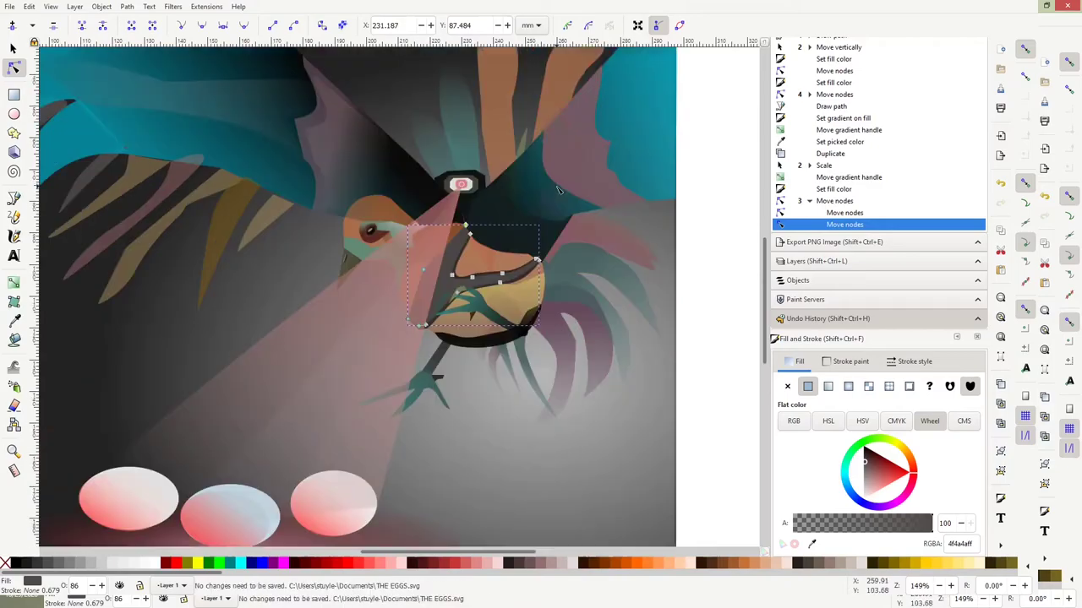
ctrl+scroll(572, 357, up, 2)
click(880, 475)
drag(910, 477, 881, 457)
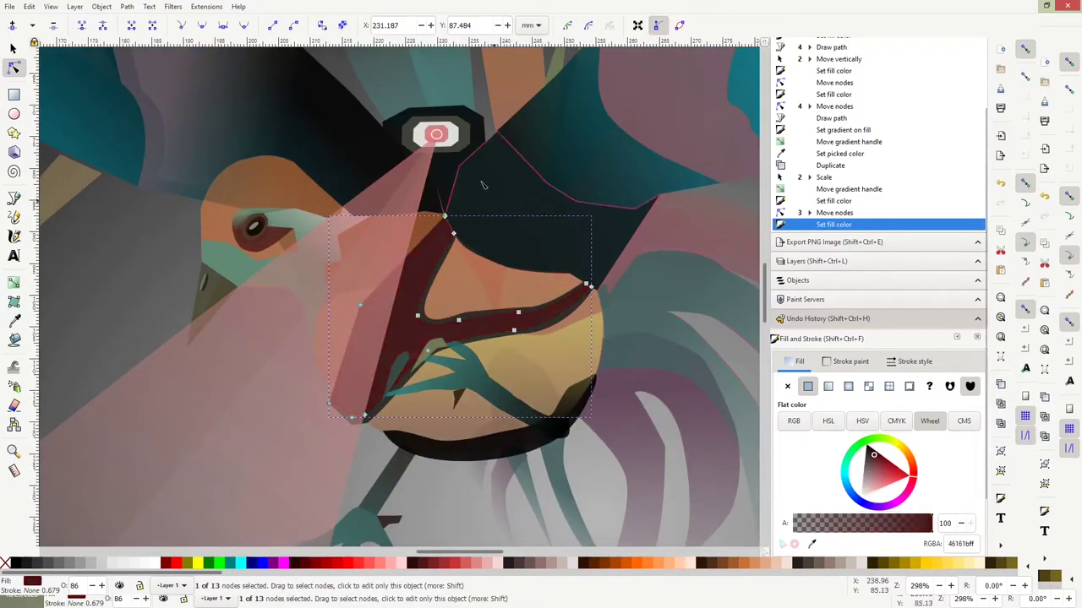
key(d)
click(541, 173)
- Draw a curved feather shape with a red-to-orange-tan linear gradient
key(5)
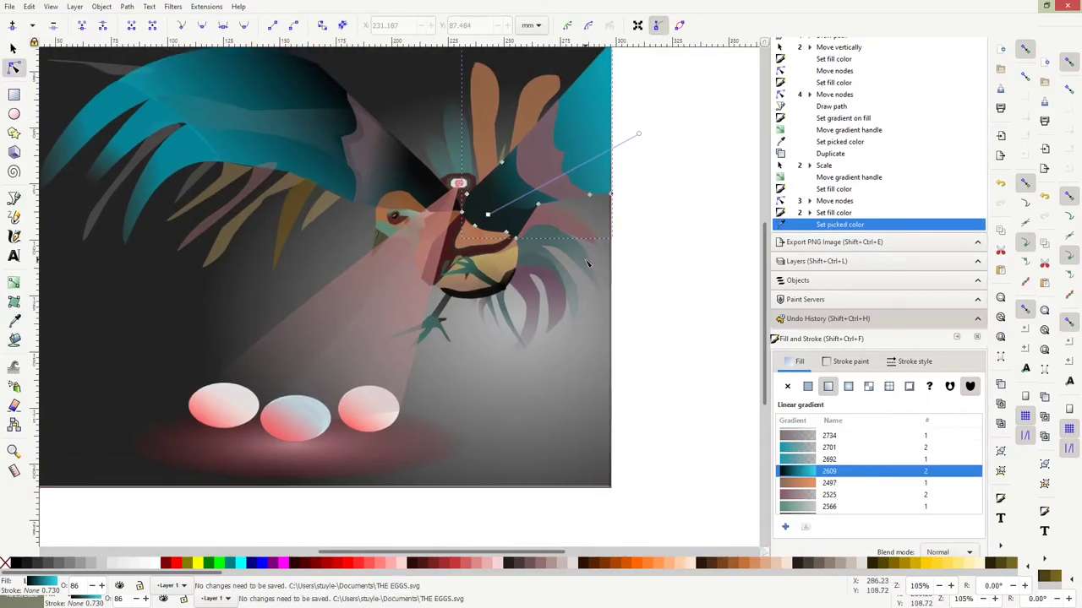
key(b)
drag(487, 283, 532, 265)
click(473, 297)
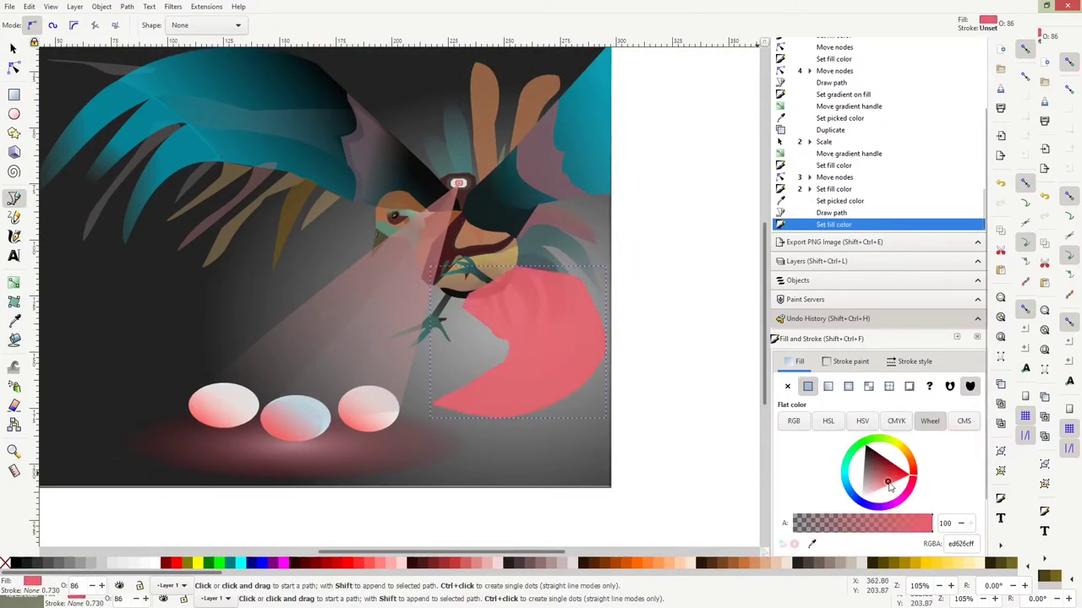
click(14, 67)
click(828, 387)
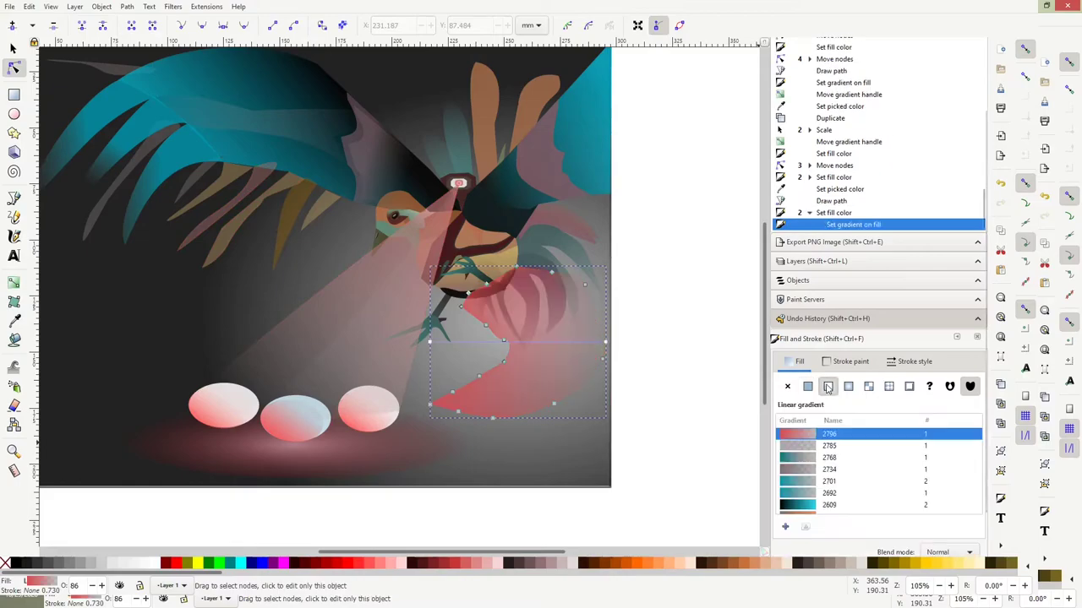
key(d)
click(473, 93)
- Restack the feather behind the bird's lower body and reshape its curve
key(s)
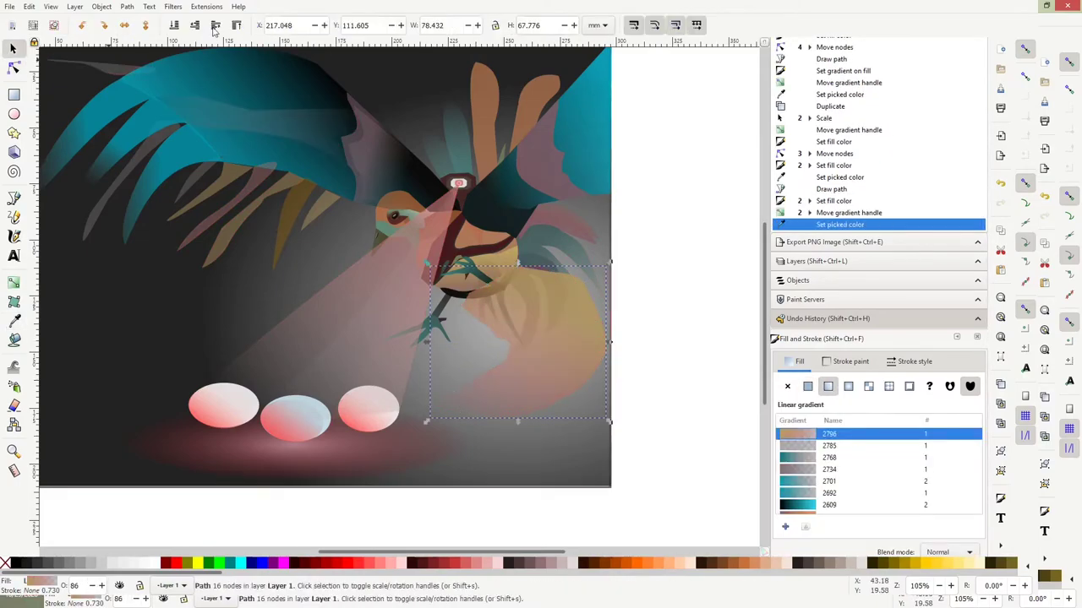
click(195, 24)
scroll(517, 219, down, 2)
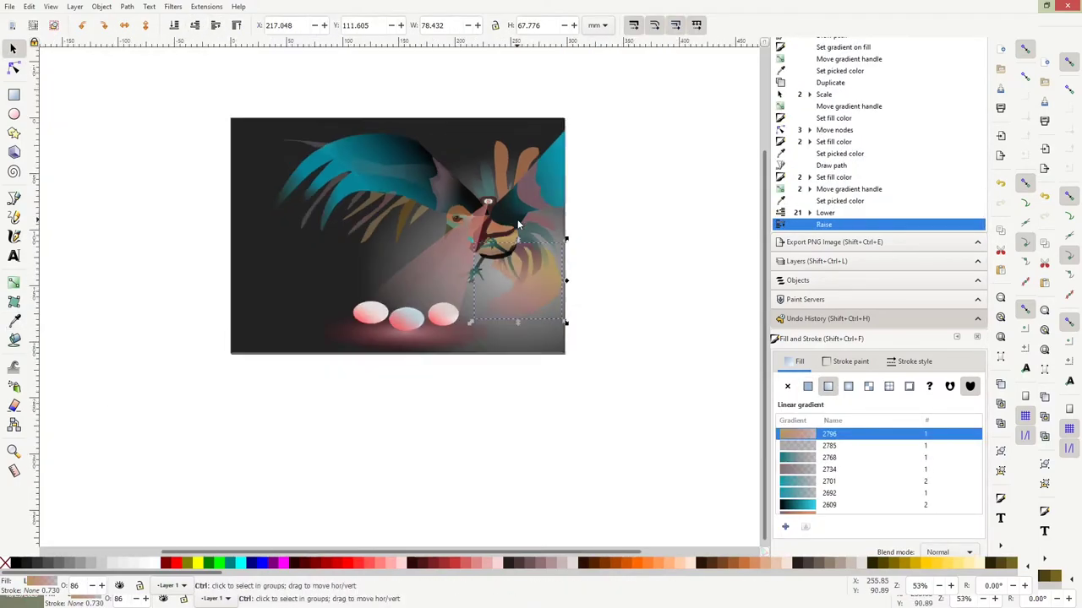
key(n)
scroll(430, 231, up, 5)
drag(432, 181, 430, 179)
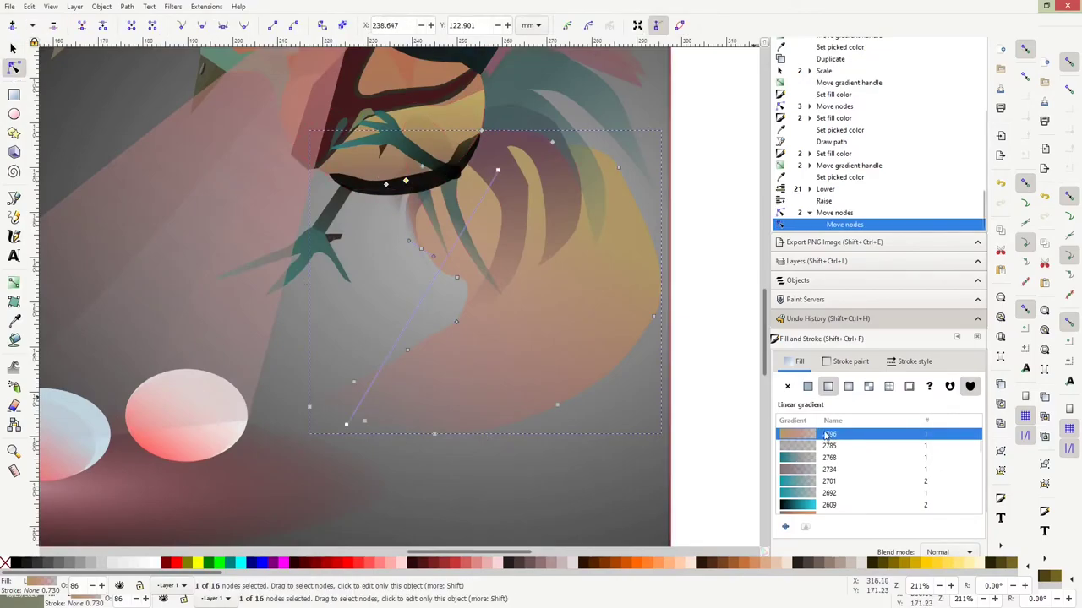
- Duplicate the feather, enlarge the copy and send it down behind other shapes
key(s)
key(ctrl+d)
key(greater)
click(294, 388)
key(Page_Down)
key(Page_Down)
key(Page_Down)
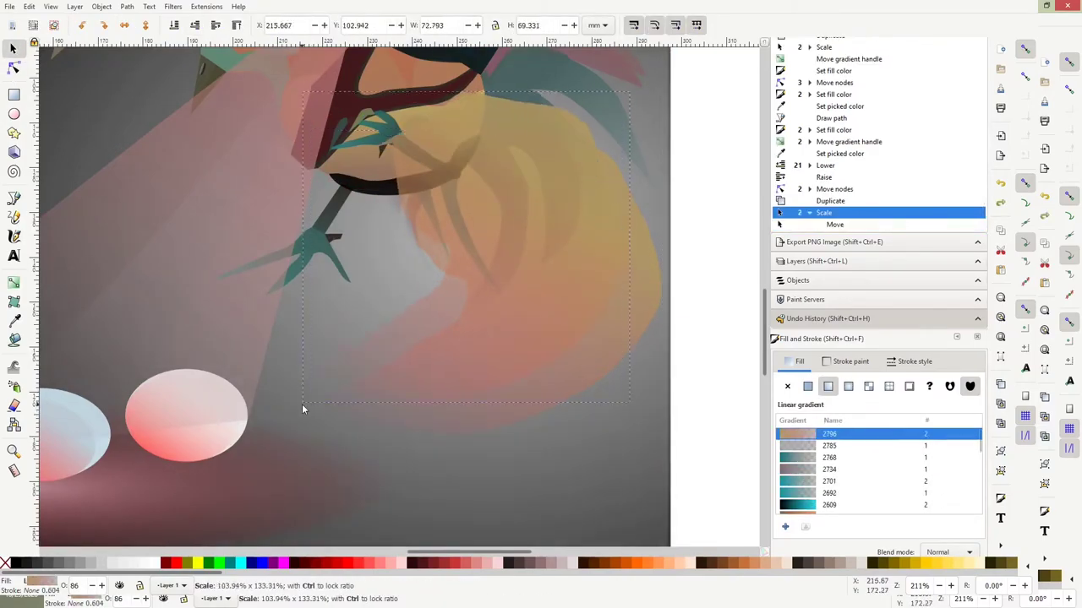
key(Page_Down)
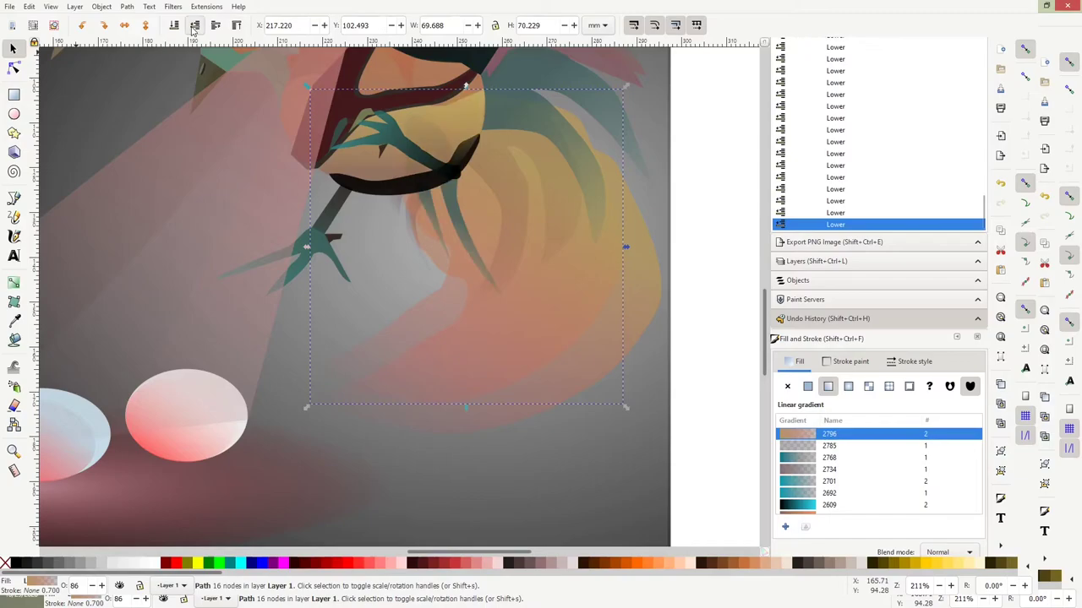
click(193, 25)
- Give the feather copy a flat translucent red fill
key(n)
click(807, 386)
click(848, 463)
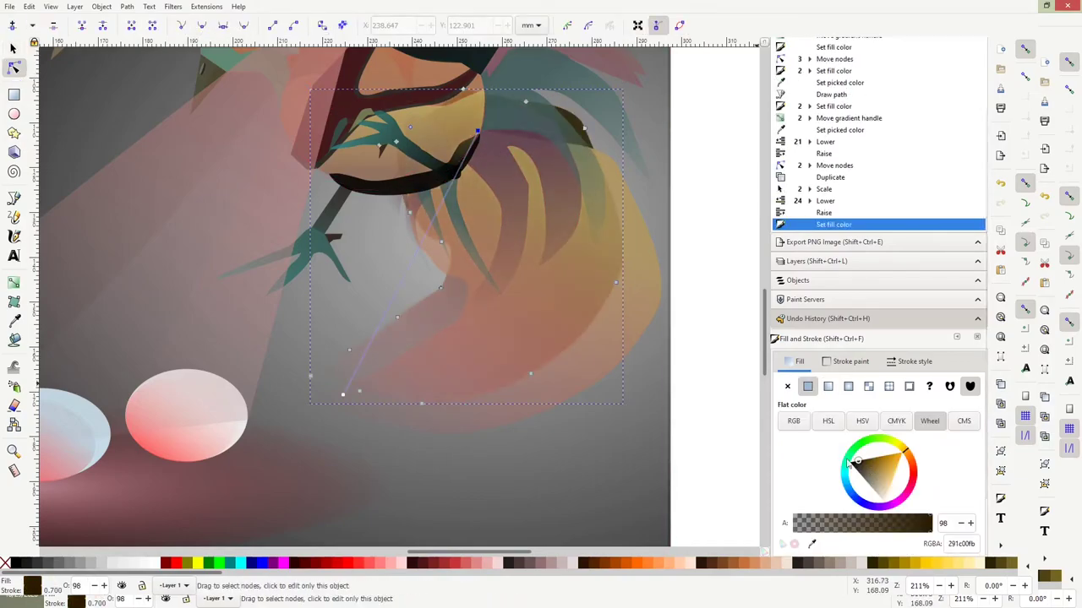
click(891, 527)
drag(870, 534, 879, 534)
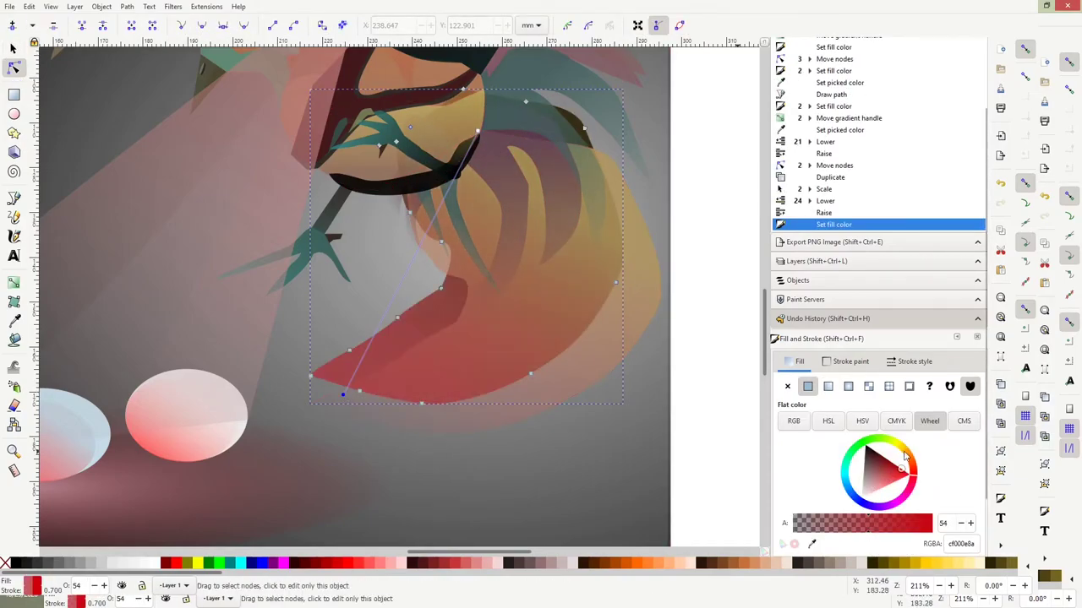
- Adjust the gradient start of a teal feather on the wing
key(Escape)
key(5)
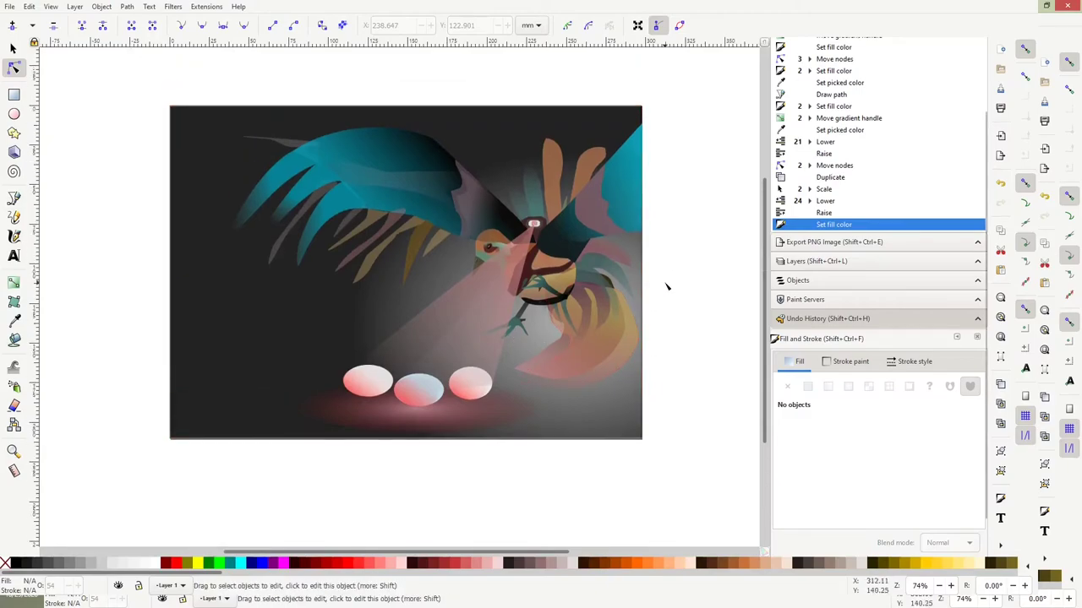
click(355, 127)
key(3)
click(303, 245)
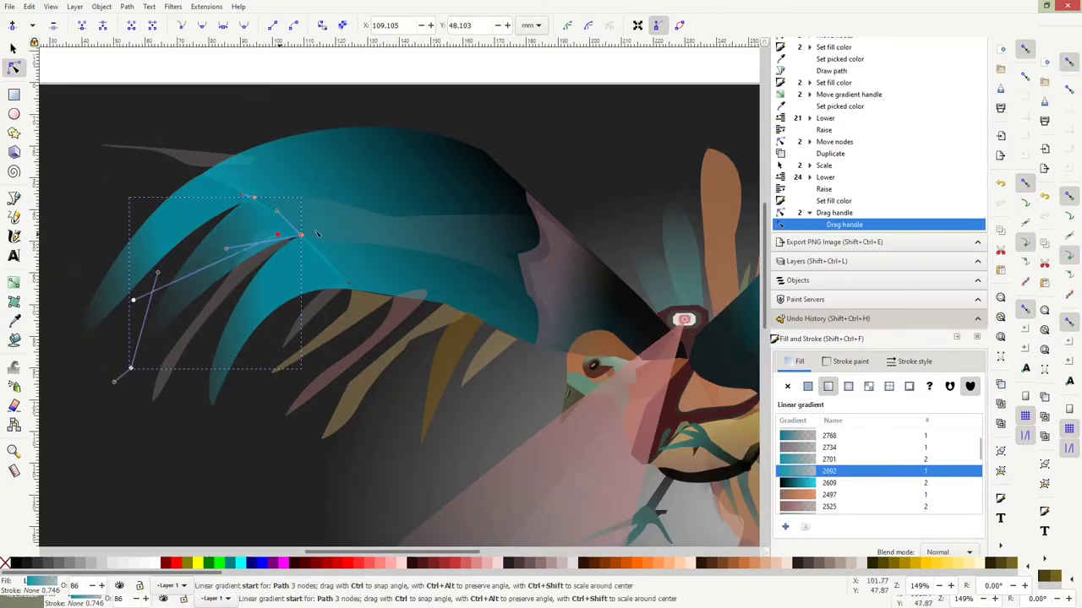
- Move the dark shape to a new spot and nudge one of its nodes
key(s)
drag(225, 297, 291, 208)
key(5)
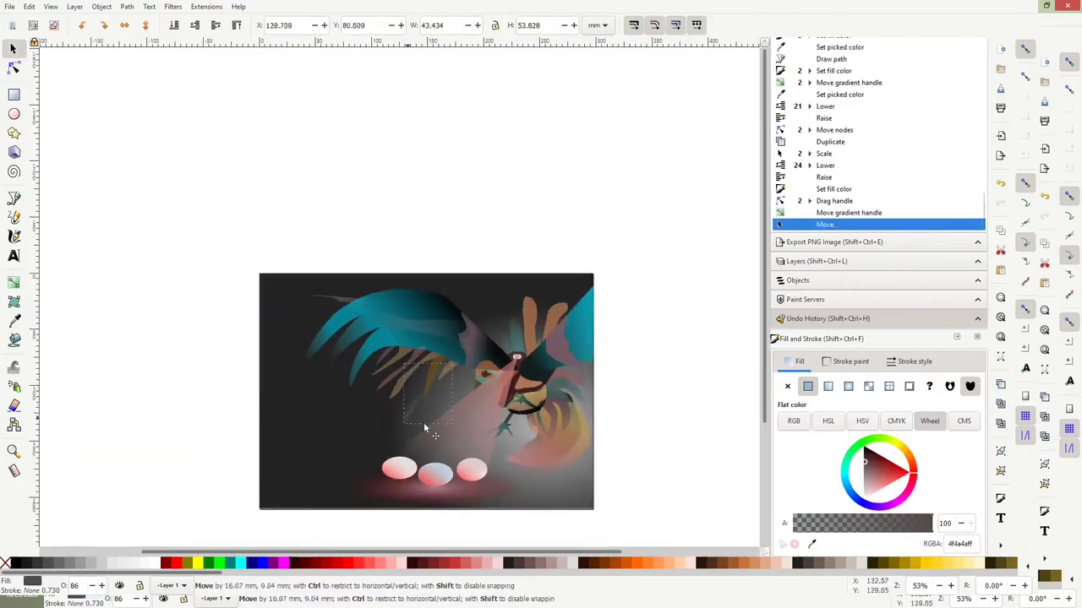
scroll(594, 459, up, 4)
key(n)
drag(545, 393, 534, 411)
key(s)
- Duplicate the dark shape and make the copy a pale pink feather
key(ctrl+d)
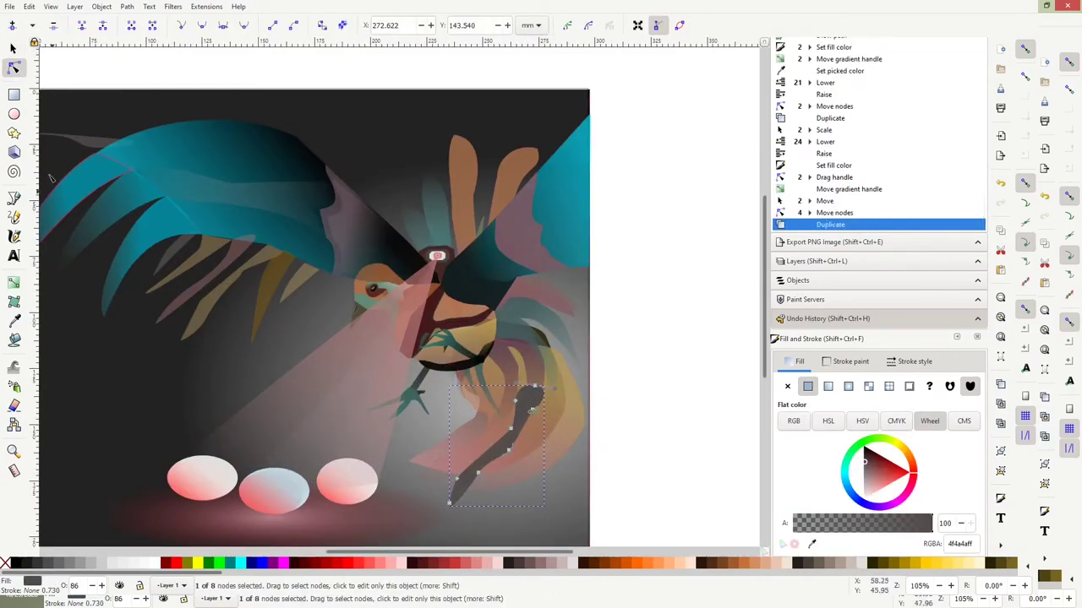
drag(472, 457, 523, 460)
drag(863, 460, 869, 480)
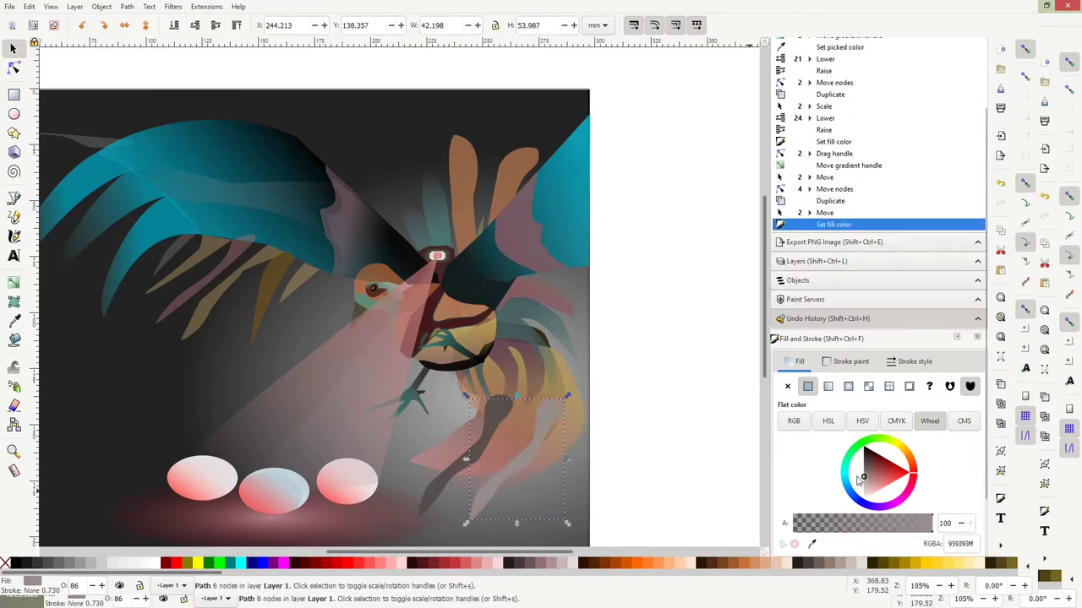
drag(535, 450, 493, 459)
- Add a lighter second copy, rotated upright, resized and settled among the tail feathers
key(ctrl+d)
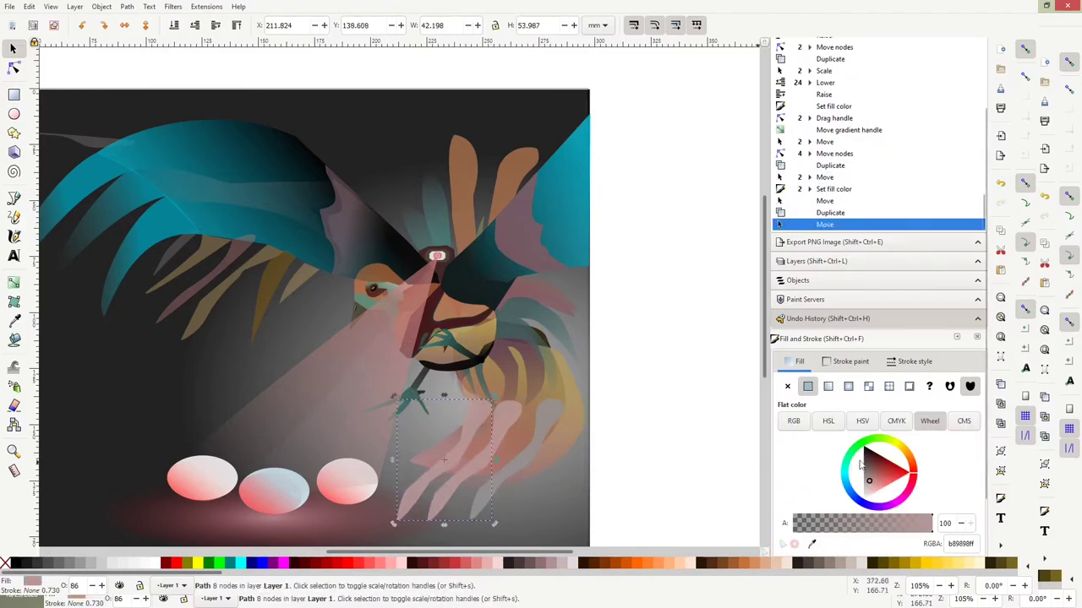
drag(868, 480, 863, 477)
key(bracketleft)
key(bracketleft)
drag(425, 484, 534, 461)
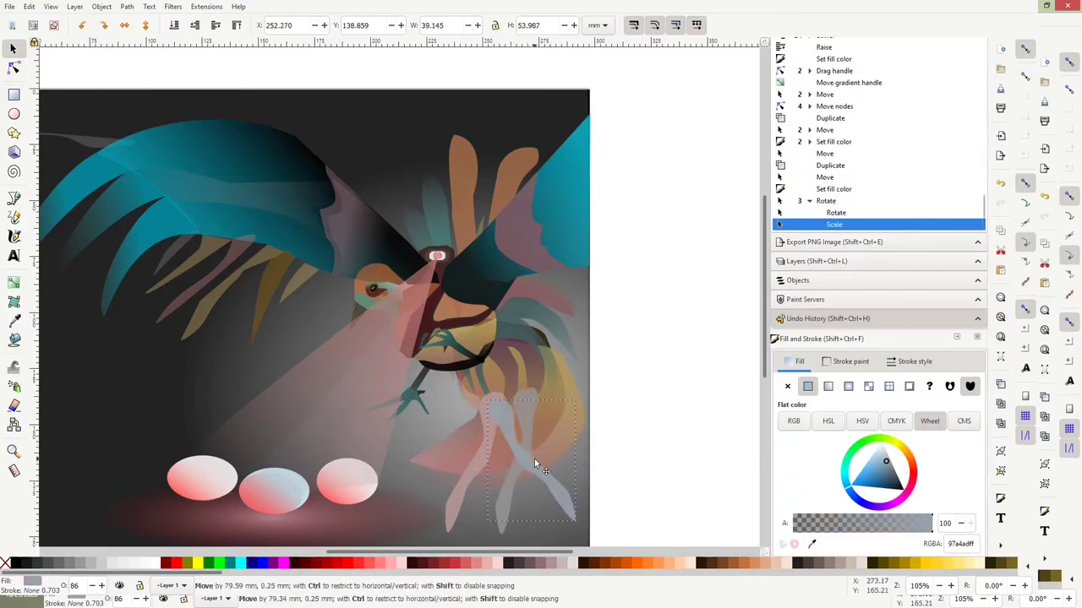
drag(425, 441, 474, 452)
drag(515, 422, 494, 423)
drag(486, 463, 487, 507)
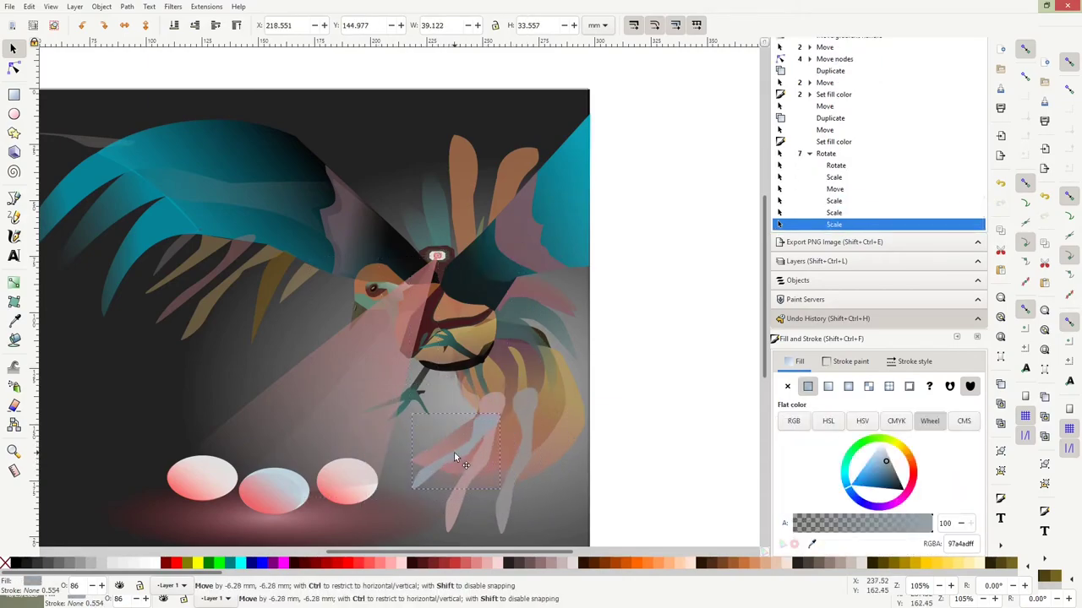
drag(453, 452, 507, 461)
- Lower the new feather behind the bird's other shapes, then zoom out
click(194, 25)
click(194, 25)
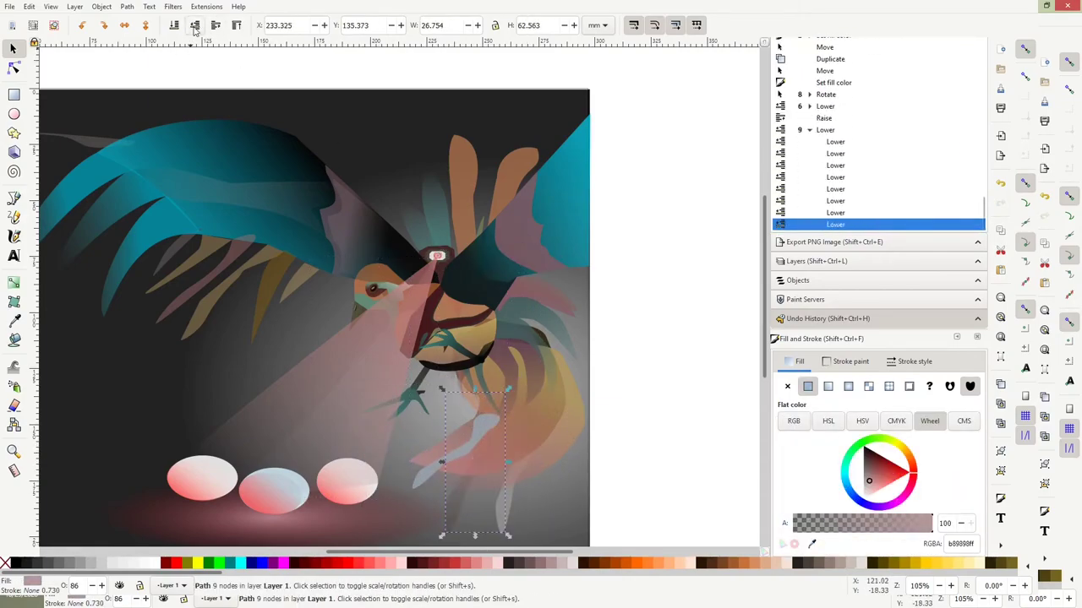
click(605, 288)
key(5)
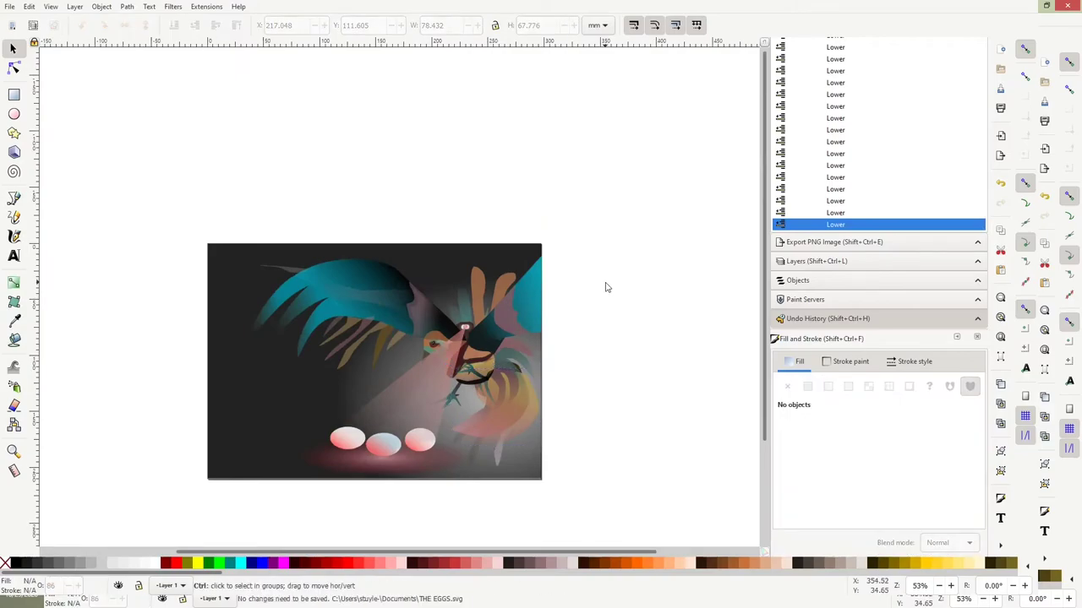
click(512, 338)
- Pull the mauve feather's nodes up and to the left
scroll(482, 240, up, 2)
scroll(482, 240, up, 2)
click(357, 220)
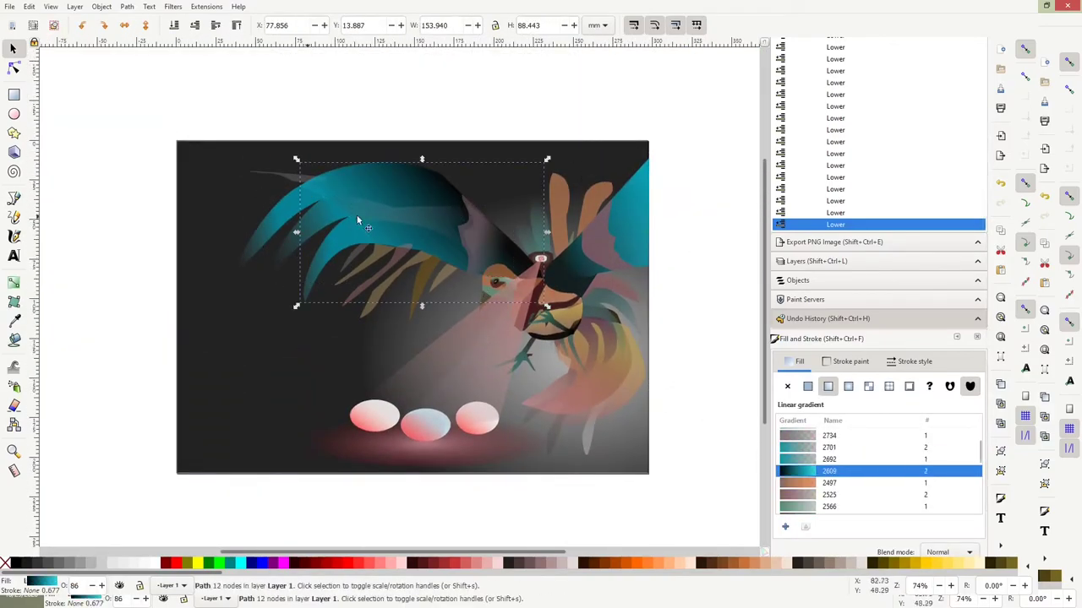
click(710, 240)
double_click(495, 240)
scroll(515, 148, up, 2)
scroll(540, 254, up, 1)
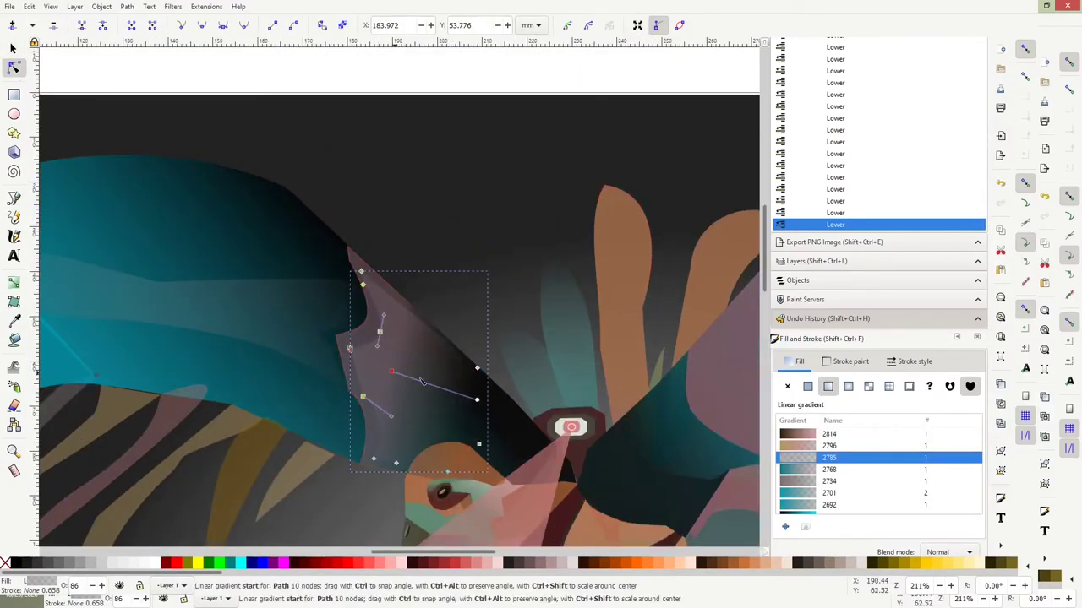
mouse_move(422, 382)
mouse_down()
mouse_move(159, 251)
mouse_move(313, 309)
mouse_move(203, 280)
mouse_move(316, 316)
mouse_move(239, 302)
mouse_up()
scroll(183, 252, down, 1)
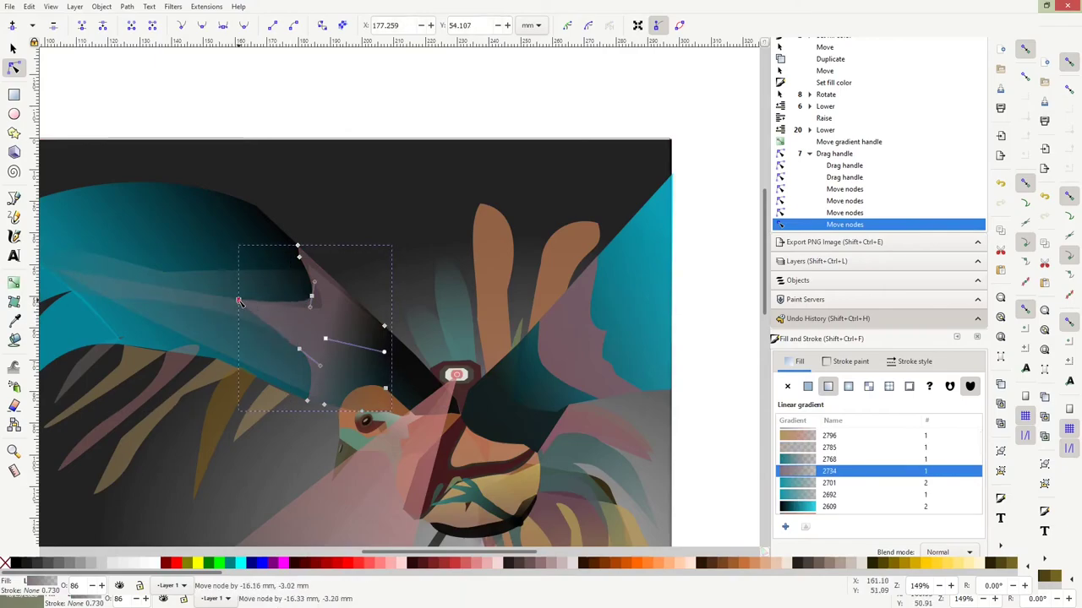
scroll(374, 324, down, 2)
- Reshape the mauve feather's outline with an added node and extended lower-left corner
drag(253, 338, 314, 357)
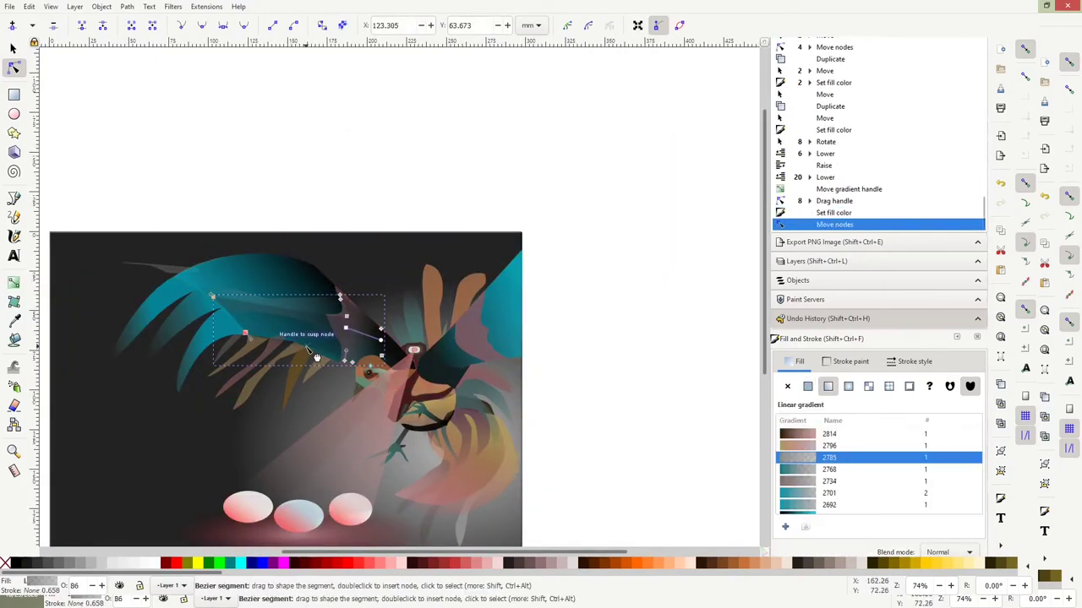
mouse_move(212, 297)
mouse_down()
mouse_move(221, 308)
mouse_move(182, 372)
mouse_move(245, 333)
mouse_up()
double_click(211, 351)
drag(447, 278, 676, 442)
scroll(495, 295, down, 1)
key(Escape)
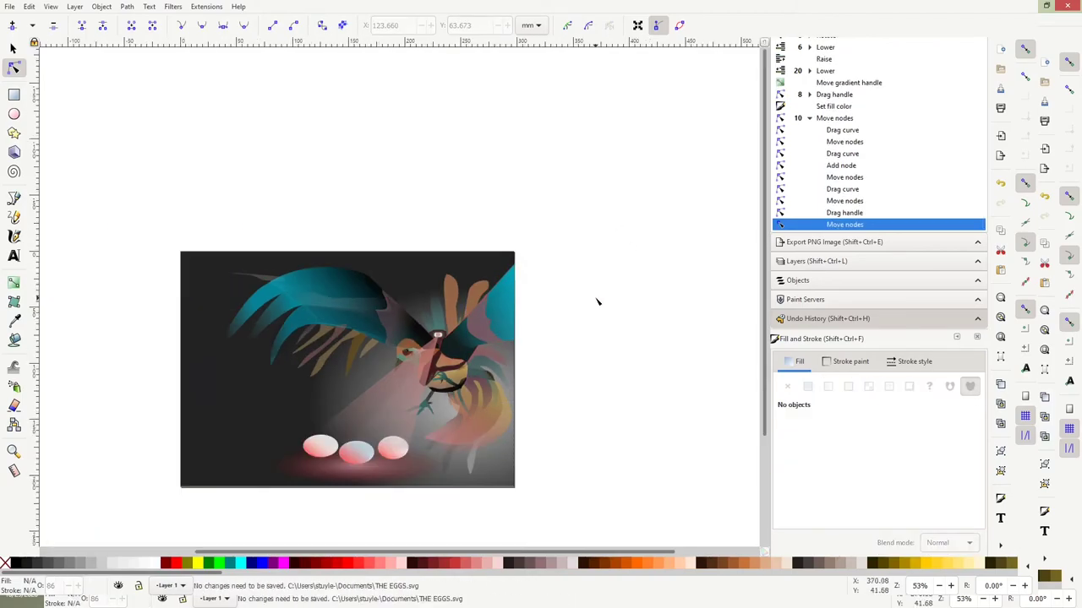
- Apply new fill colours to the crest feather and nearby bird shapes
click(477, 295)
click(445, 347)
click(874, 454)
click(461, 370)
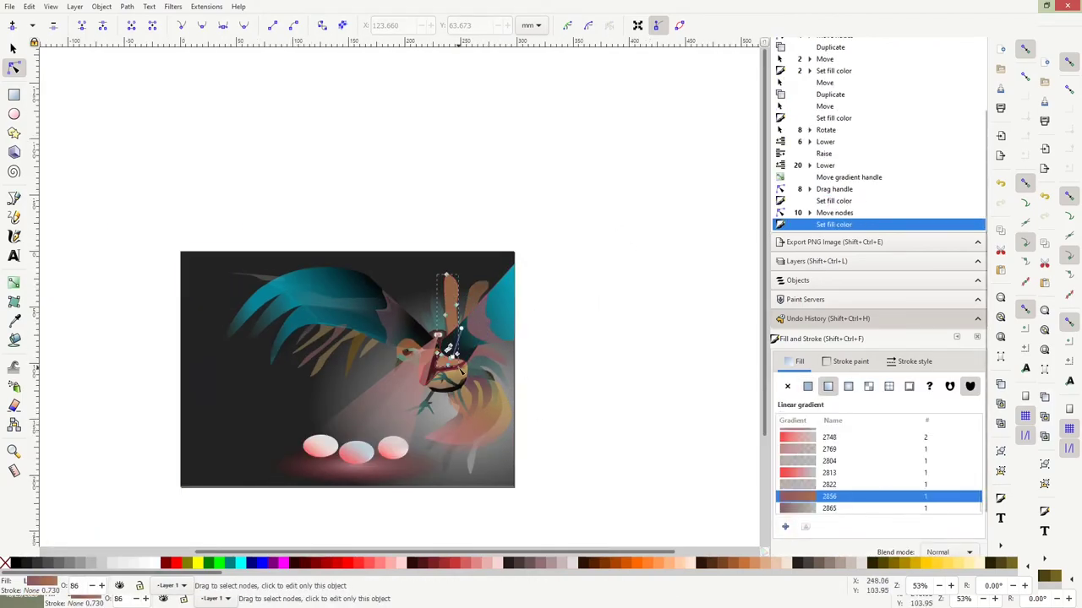
click(637, 349)
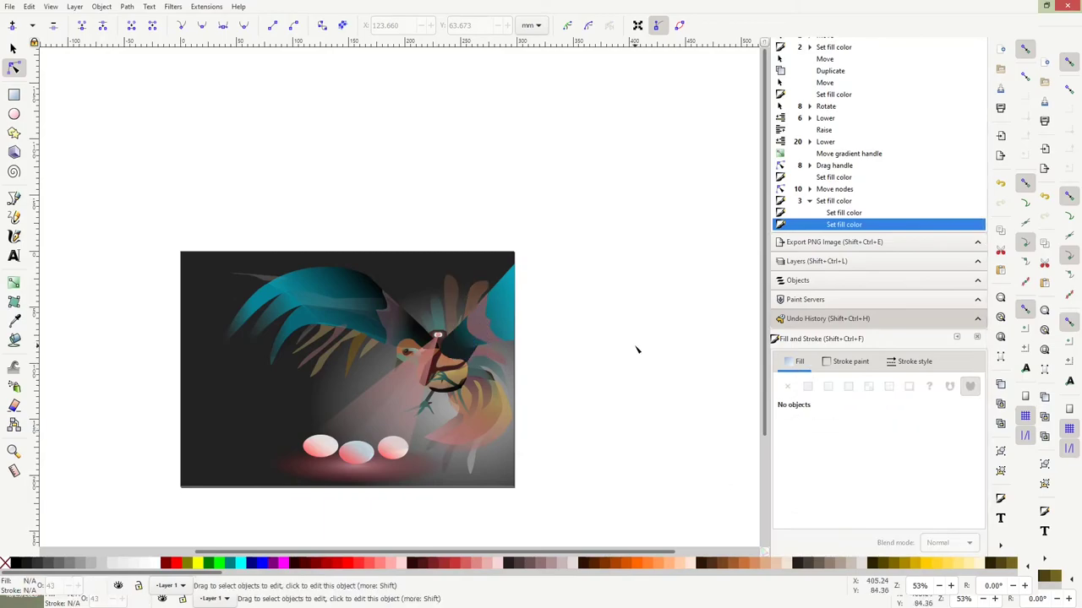
- Save the drawing and move the small pink shape to the lower right
key(5)
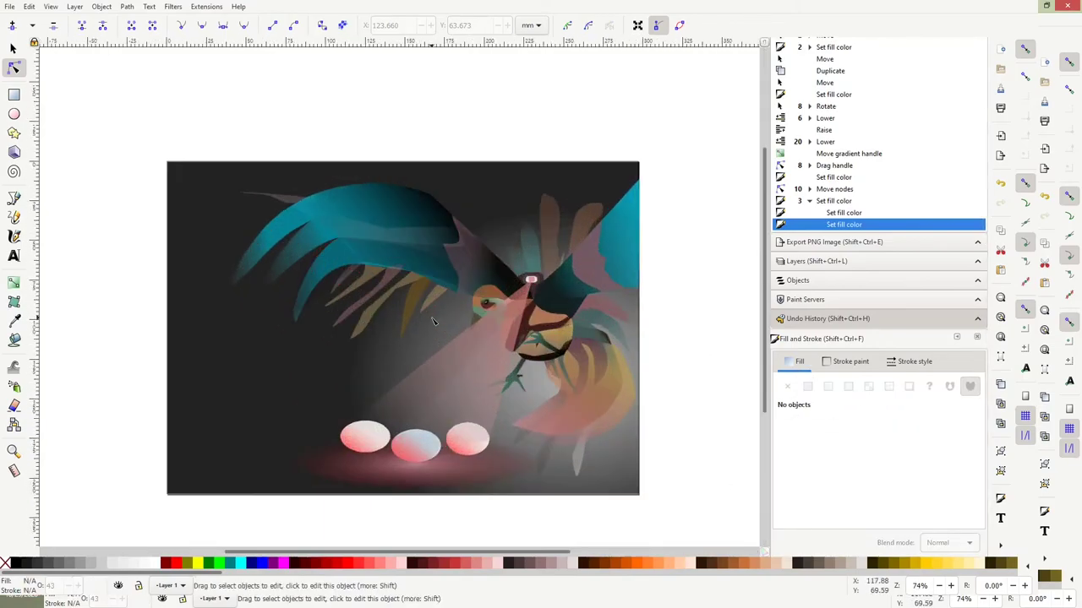
key(ctrl+s)
scroll(543, 272, down, 1)
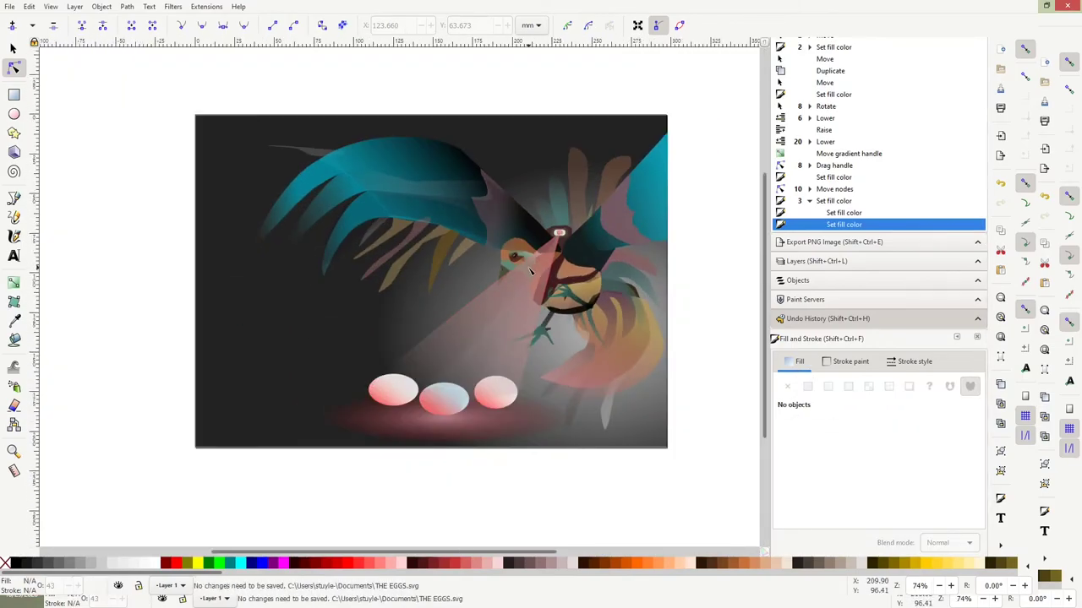
key(s)
click(440, 271)
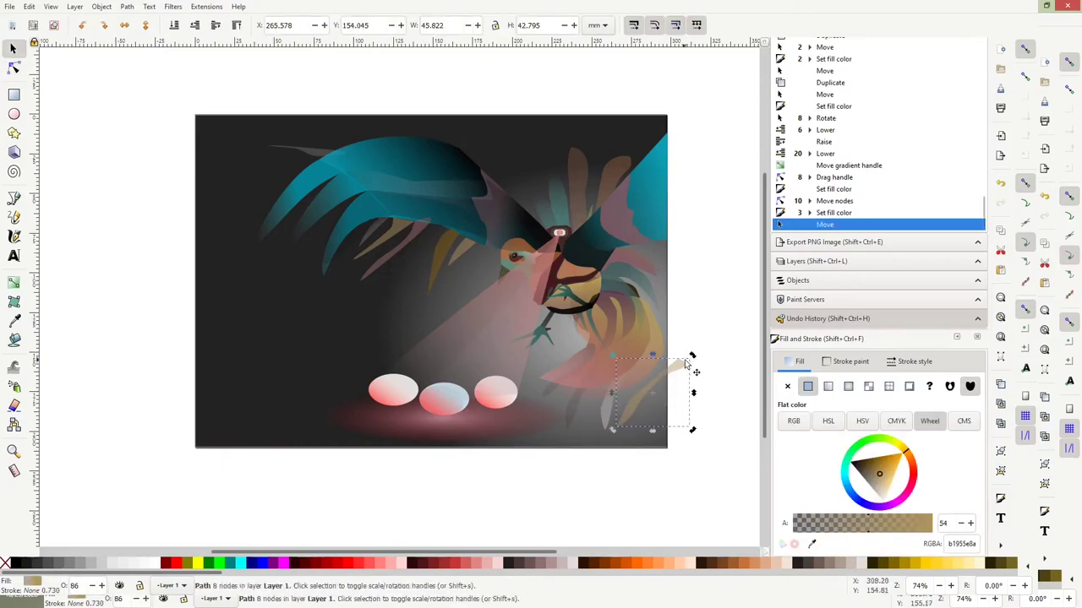
click(434, 258)
mouse_move(434, 258)
mouse_down()
mouse_move(657, 343)
mouse_move(403, 317)
mouse_move(627, 391)
mouse_up()
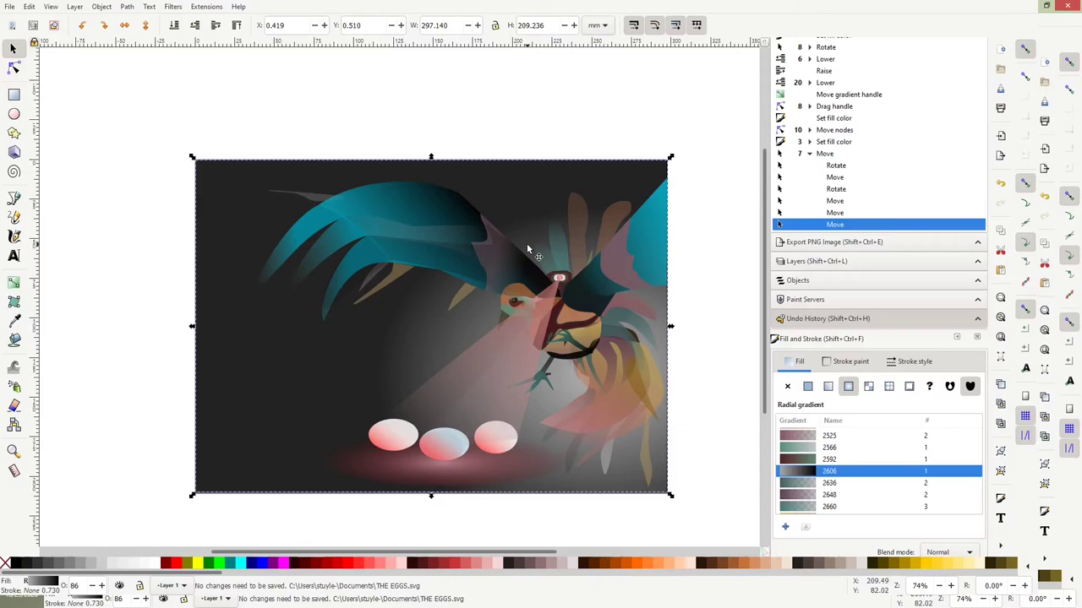
- Give the small wing-tip feather a linear gradient fading to semi-opaque dark grey
click(625, 253)
click(828, 386)
click(14, 68)
drag(603, 254, 615, 262)
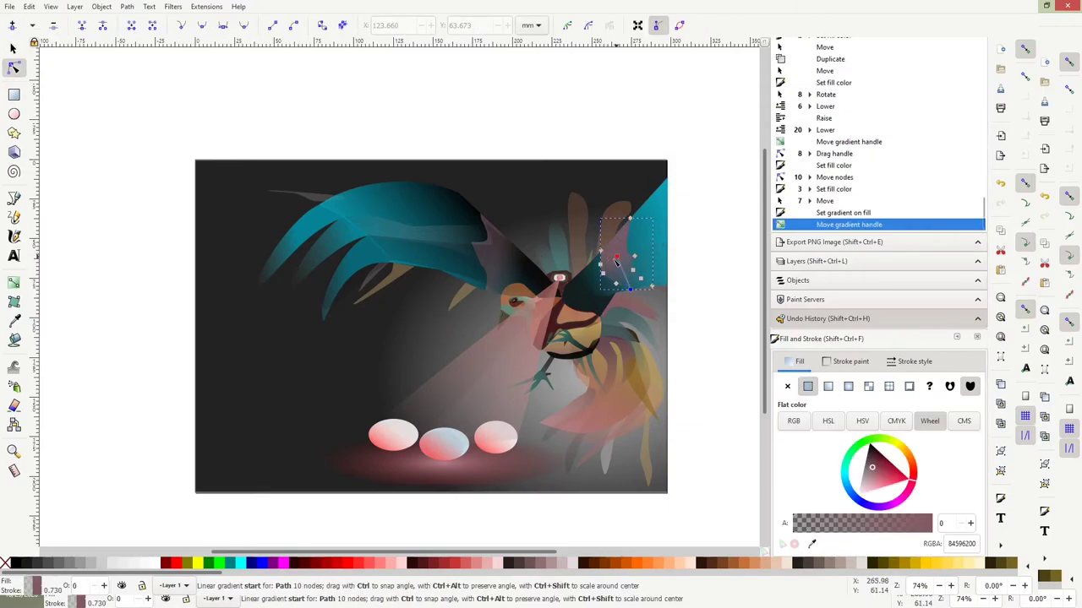
drag(845, 524, 898, 530)
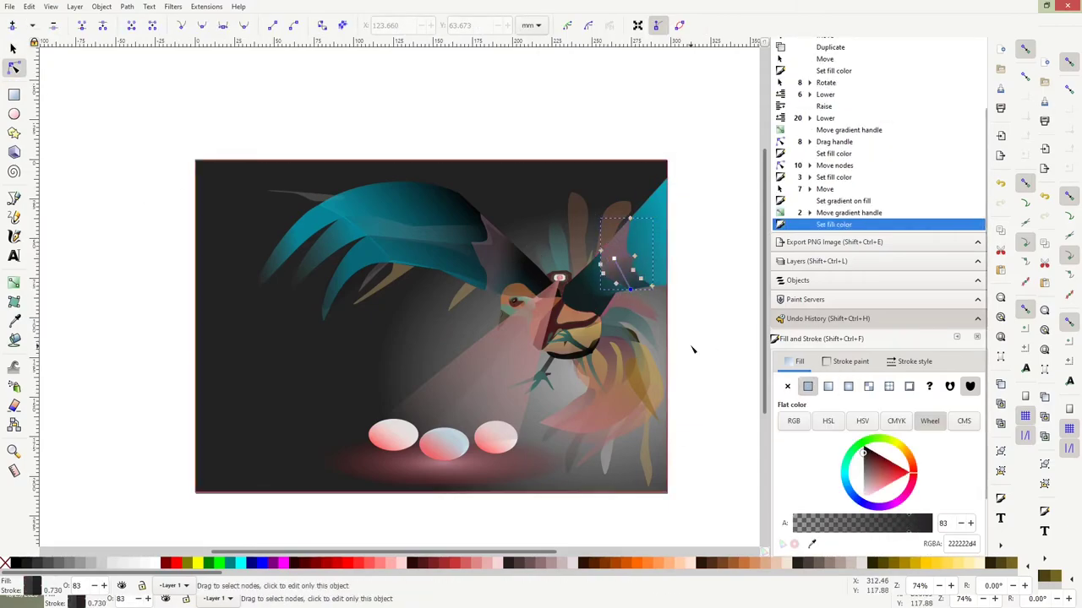
drag(617, 279, 597, 301)
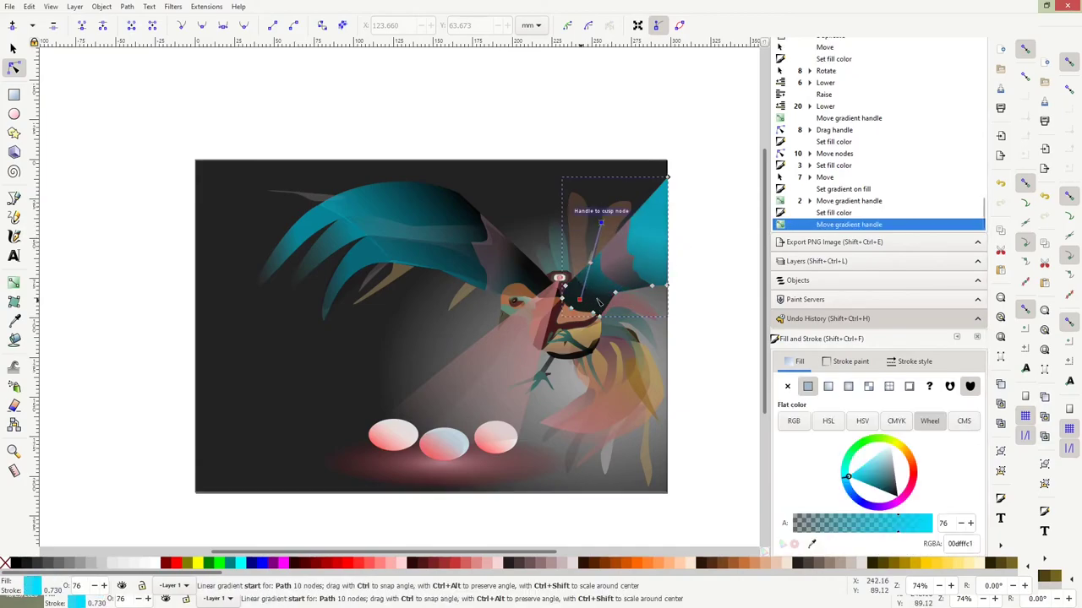
- Trim the teal wing by reshaping its curve and deleting unwanted nodes
click(473, 254)
mouse_move(397, 266)
mouse_down()
mouse_move(448, 253)
mouse_move(489, 226)
mouse_up()
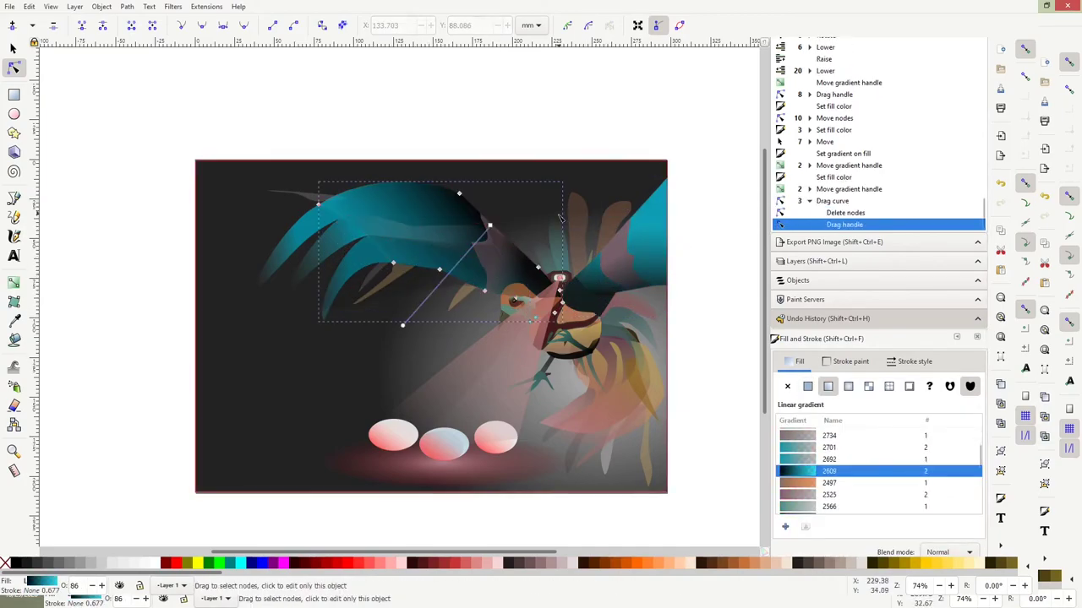
mouse_move(422, 216)
mouse_down()
mouse_move(435, 212)
mouse_move(423, 207)
mouse_up()
key(Delete)
key(Delete)
drag(575, 245, 583, 249)
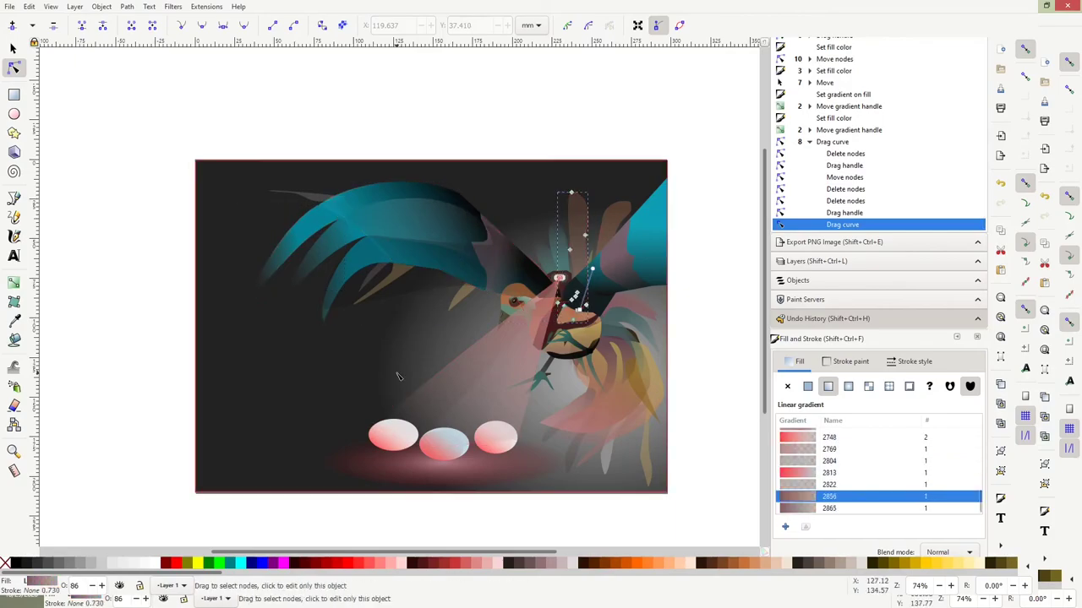
click(716, 312)
- Recolour the small teal leaf by the chest to dark olive
click(583, 347)
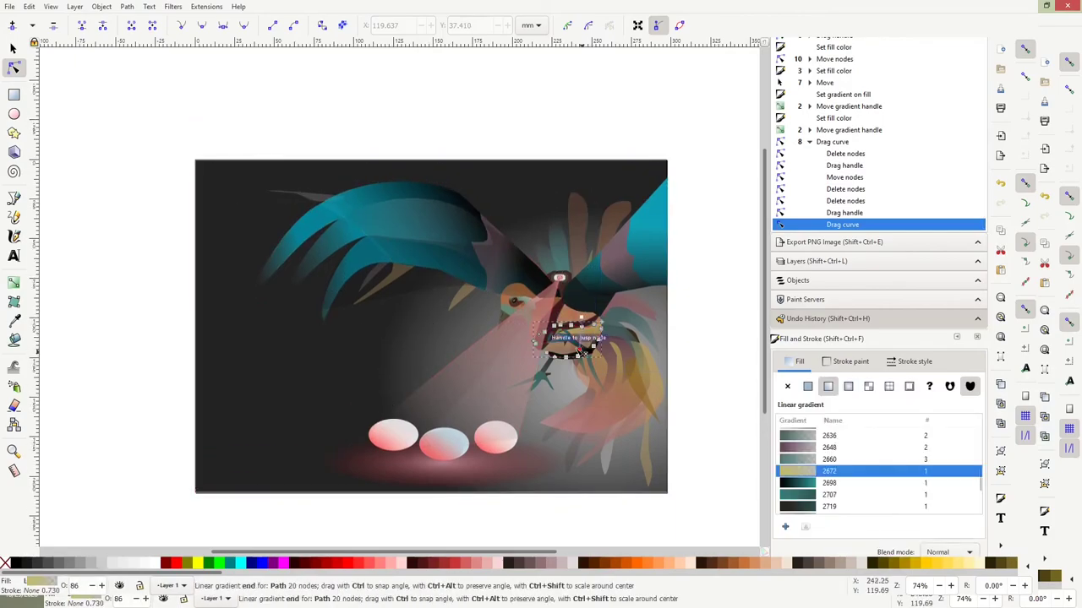
scroll(536, 357, up, 4)
click(643, 292)
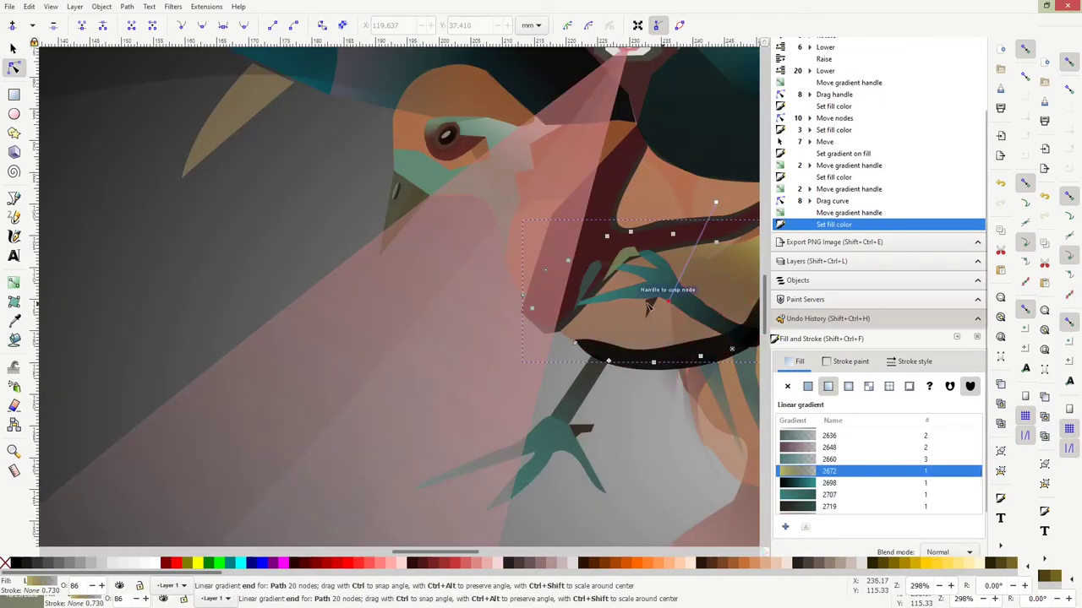
click(592, 283)
click(881, 476)
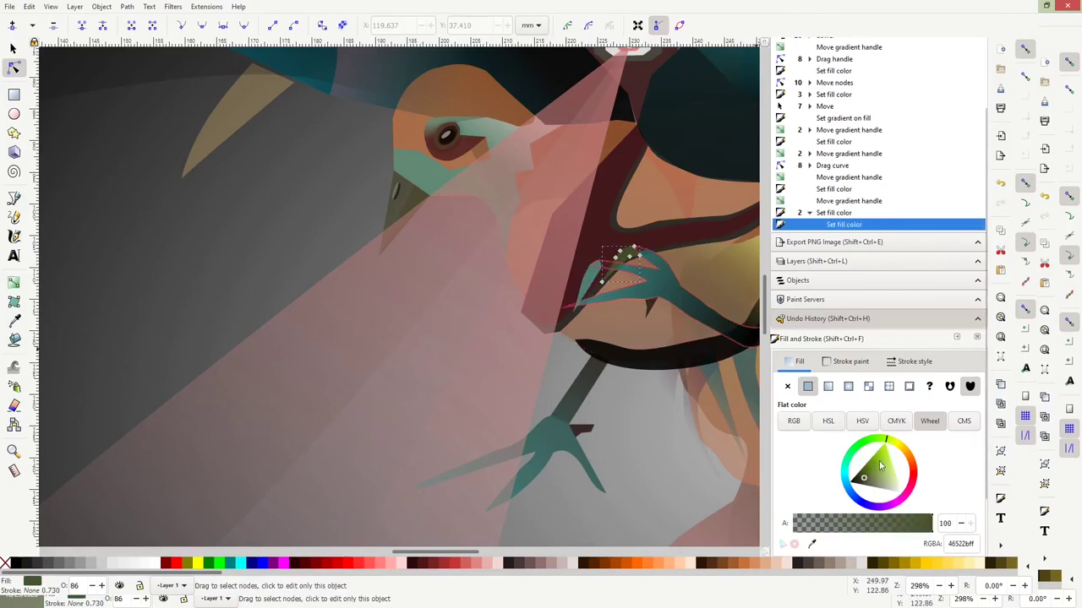
- Raise the dark branch shape above nearby shapes
click(627, 264)
key(s)
click(215, 25)
scroll(472, 223, down, 4)
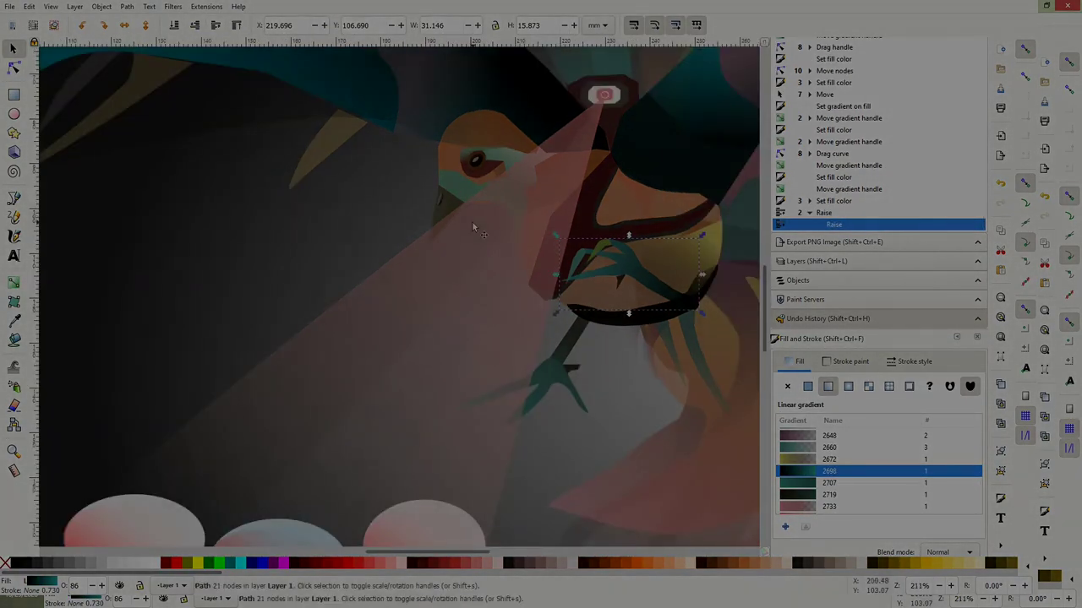
key(Escape)
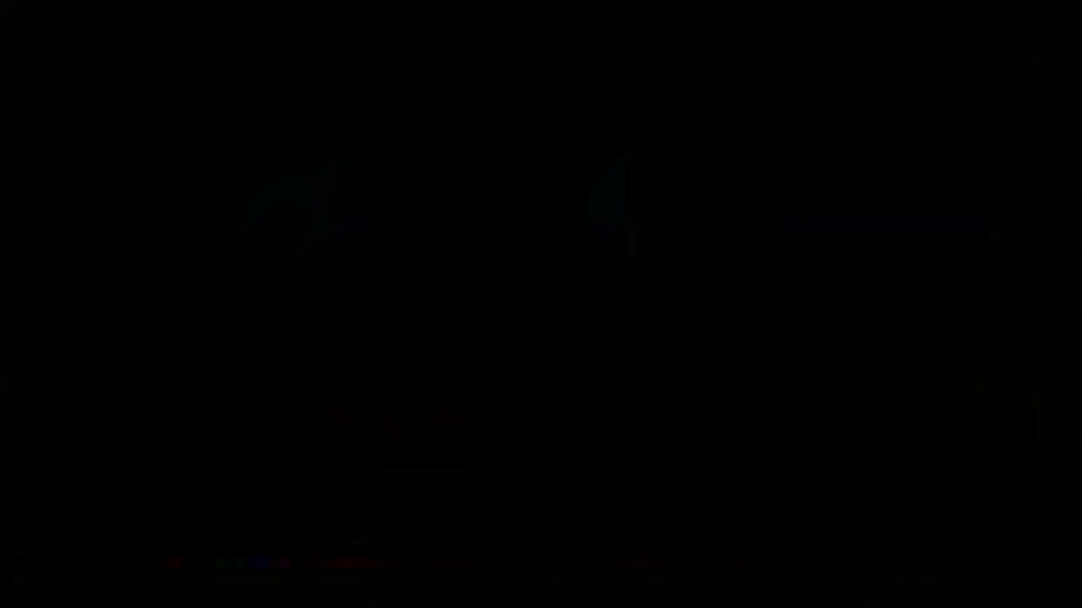